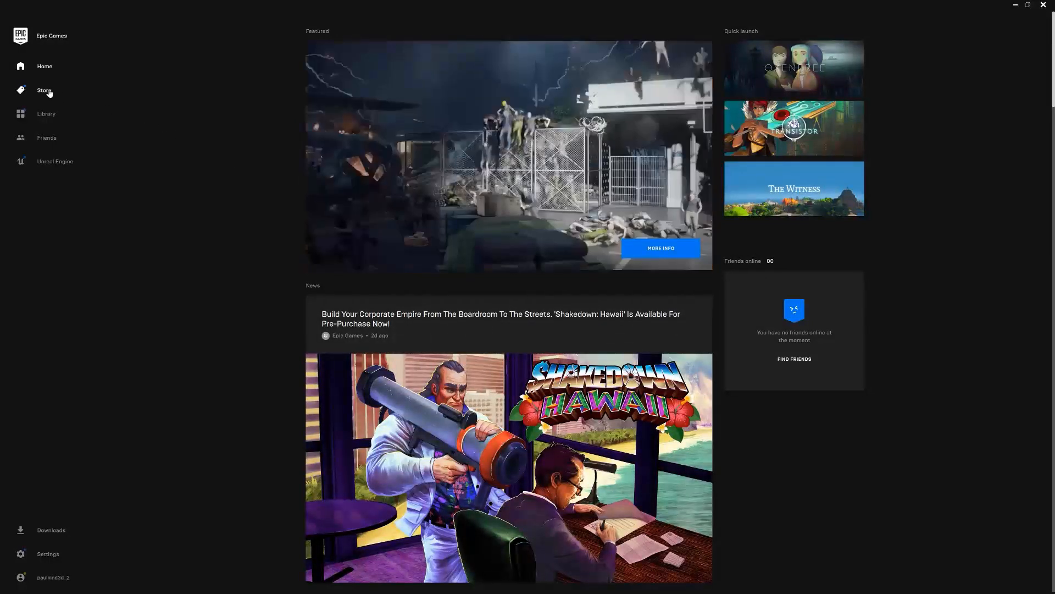
# Open the Epic Games store and browse the games on offer
pyautogui.click(44, 90)
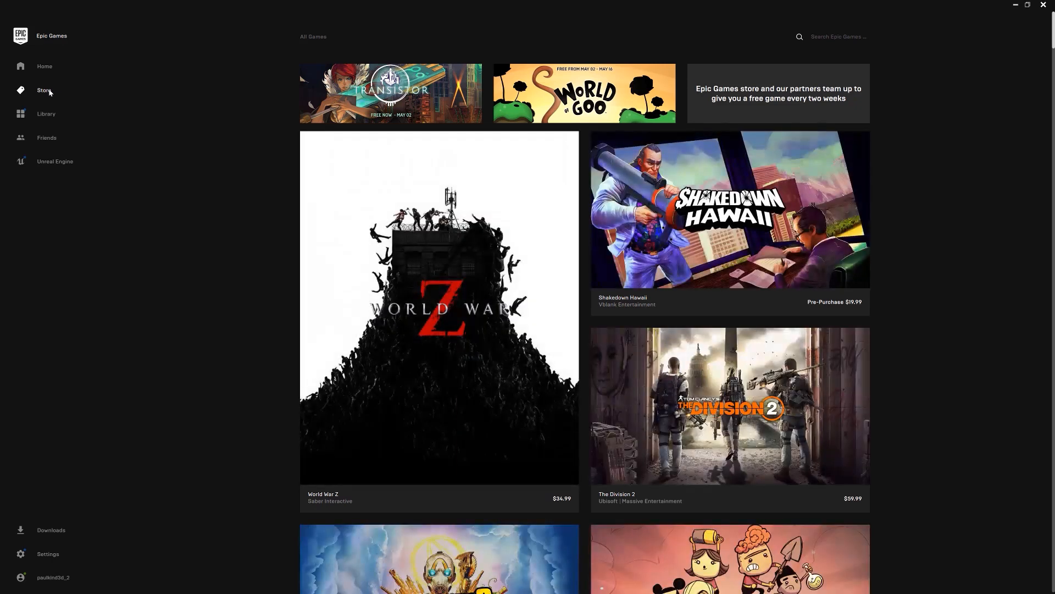
pyautogui.scroll(-1, 611, 104)
pyautogui.scroll(-5, 612, 103)
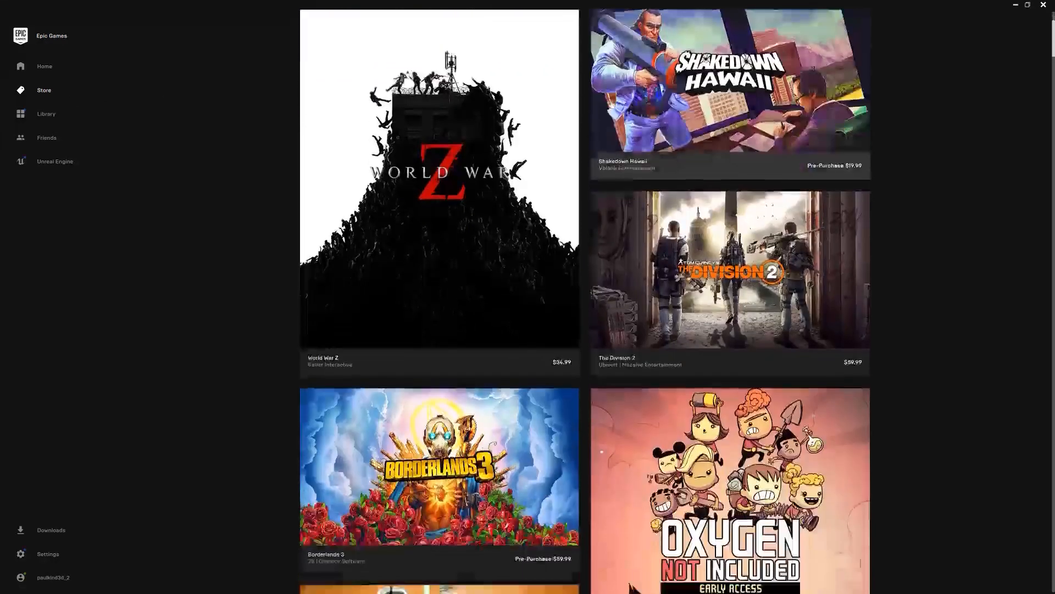
pyautogui.scroll(-5, 609, 112)
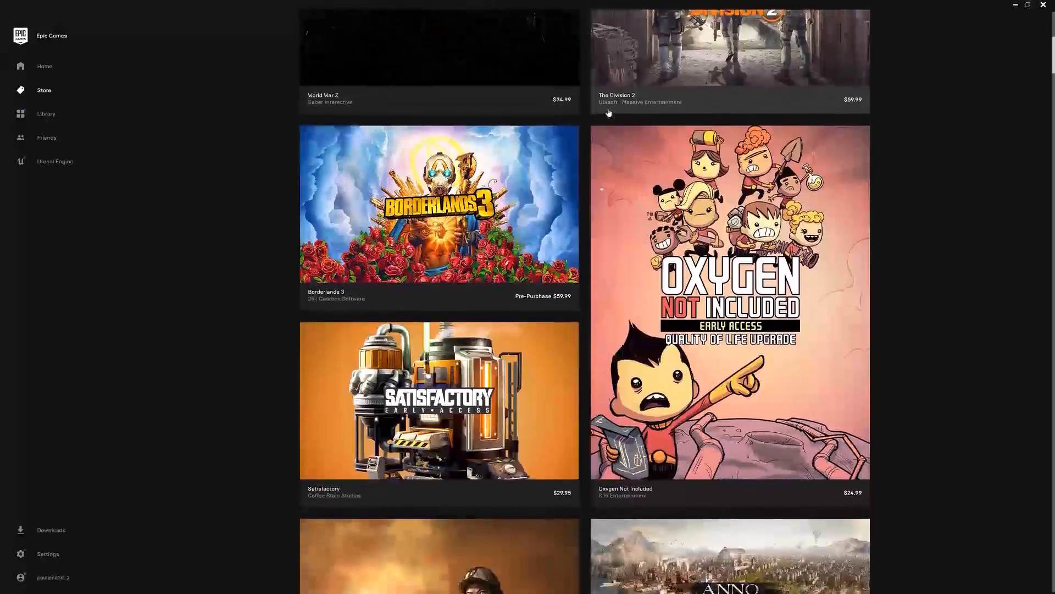
pyautogui.scroll(-2, 609, 112)
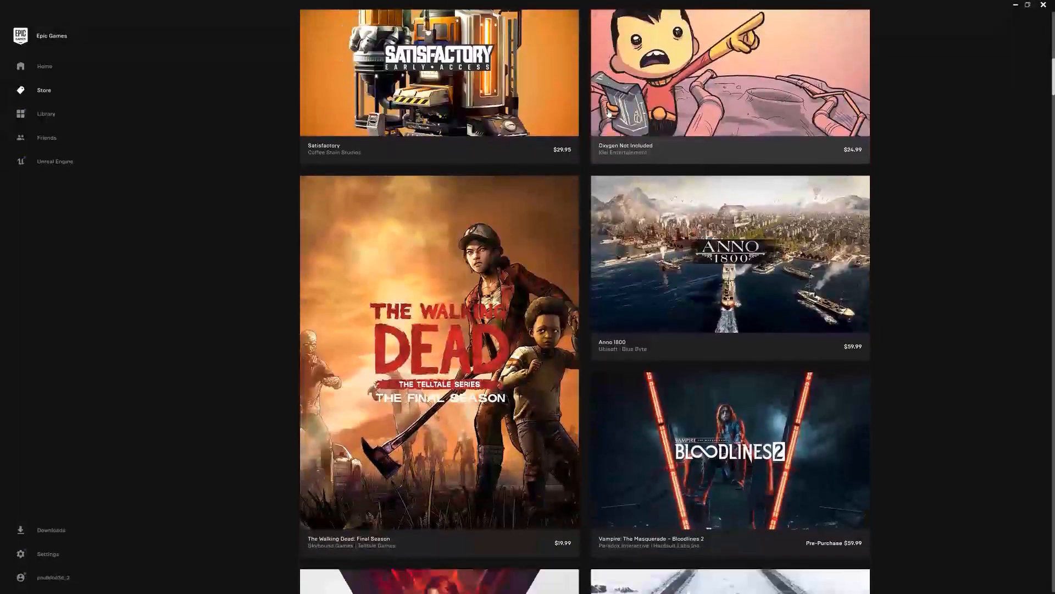
# View the library of owned games, then open the friends list and close it again
pyautogui.click(49, 112)
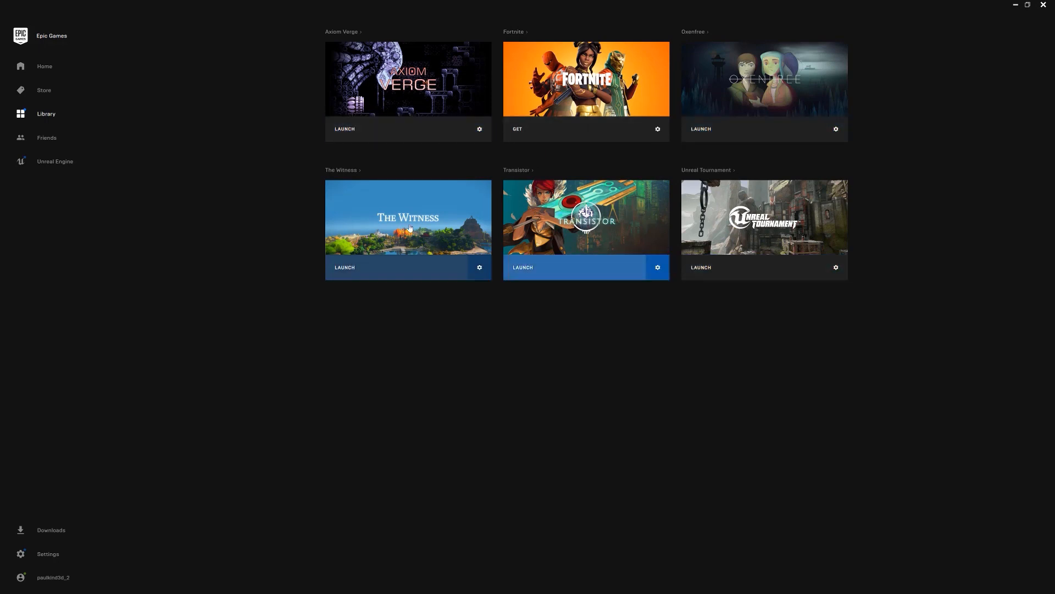
pyautogui.click(40, 138)
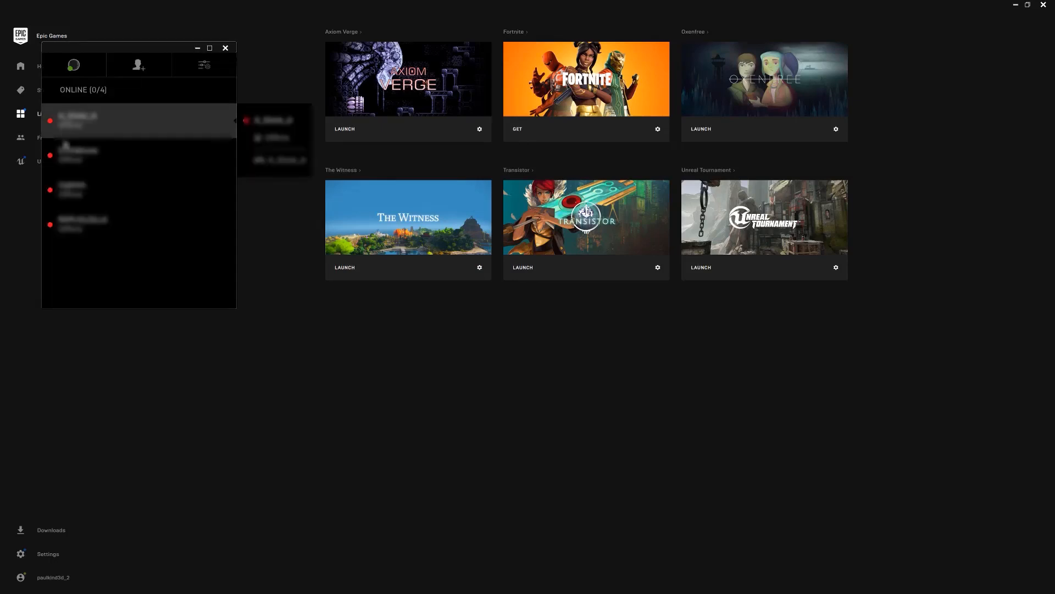
pyautogui.click(224, 51)
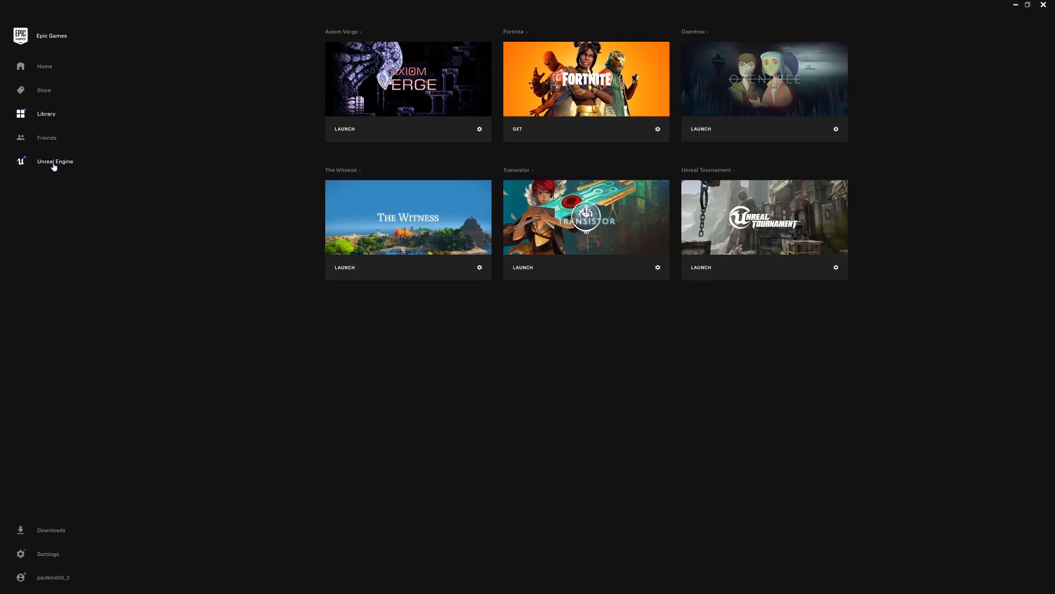
# Open the Unreal Engine section and look through its featured content, blog posts and activity feed
pyautogui.click(53, 163)
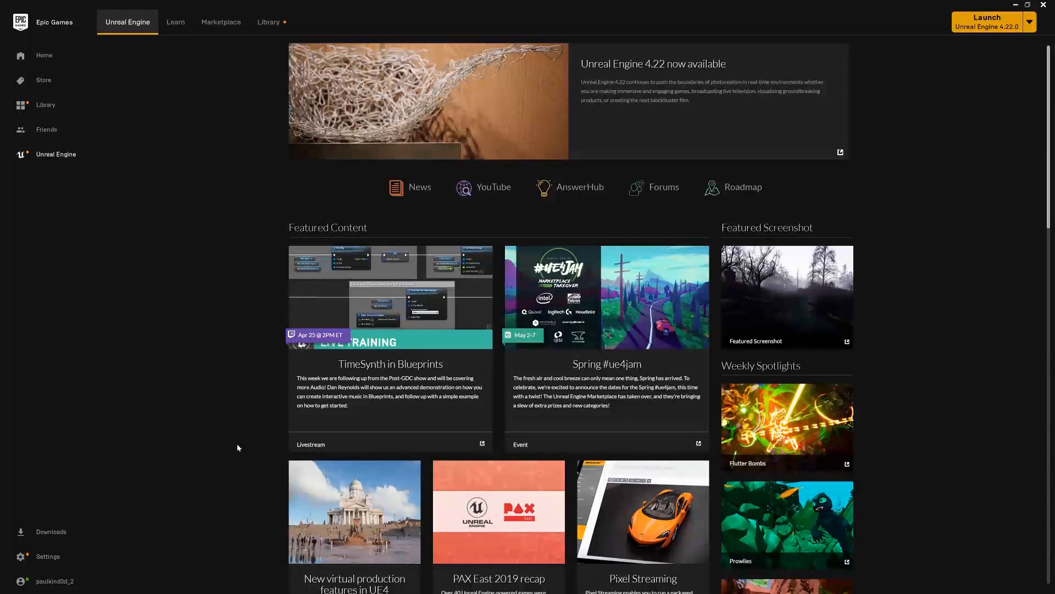
pyautogui.scroll(-4, 238, 446)
pyautogui.scroll(-5, 237, 450)
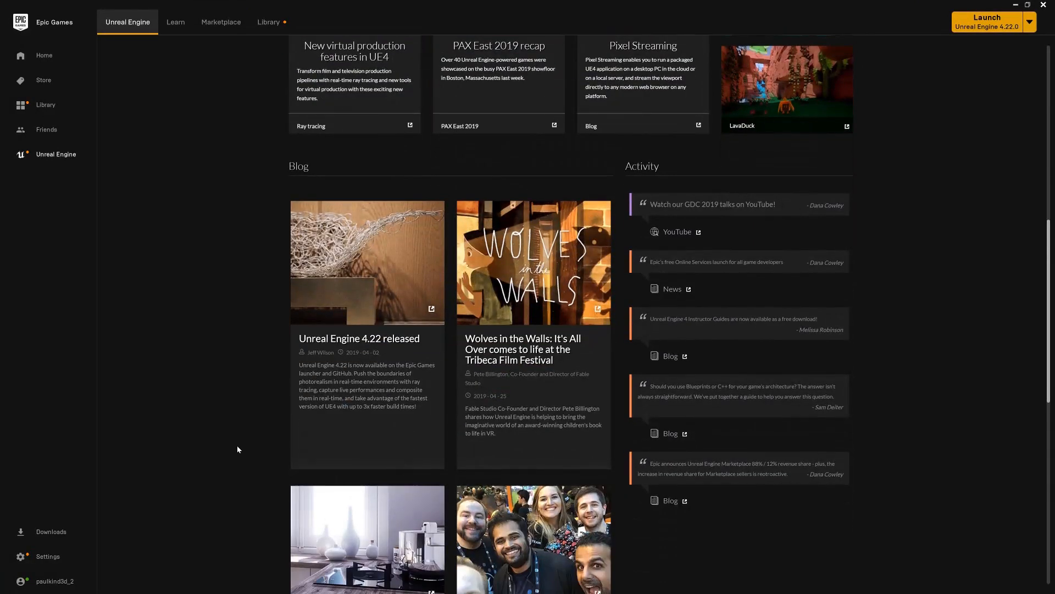
pyautogui.scroll(7, 238, 449)
pyautogui.scroll(3, 237, 449)
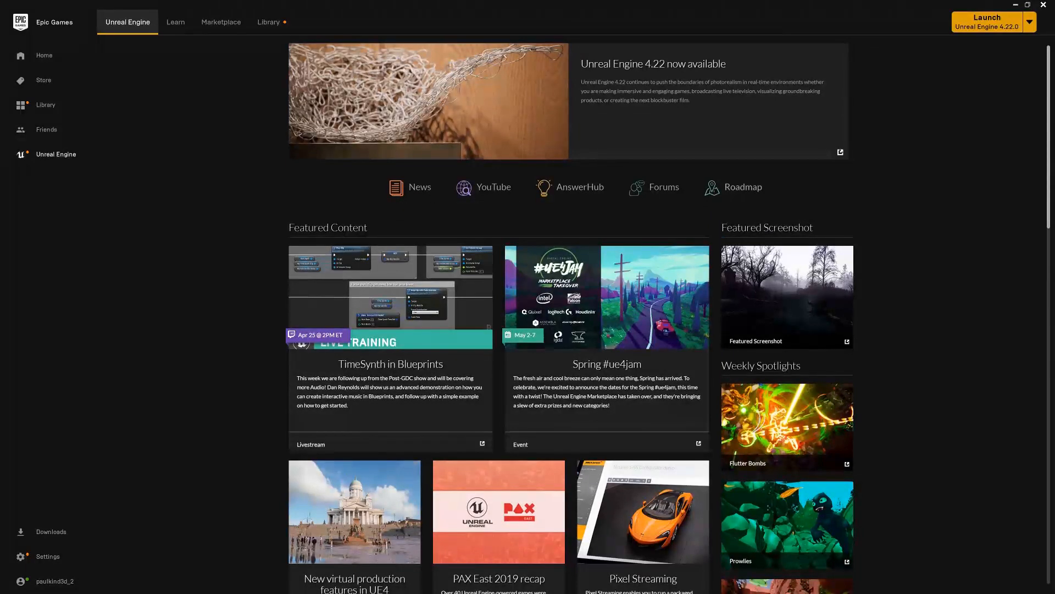
# Open the Unreal Engine learning resources and look through the quick starts and engine feature samples
pyautogui.click(178, 23)
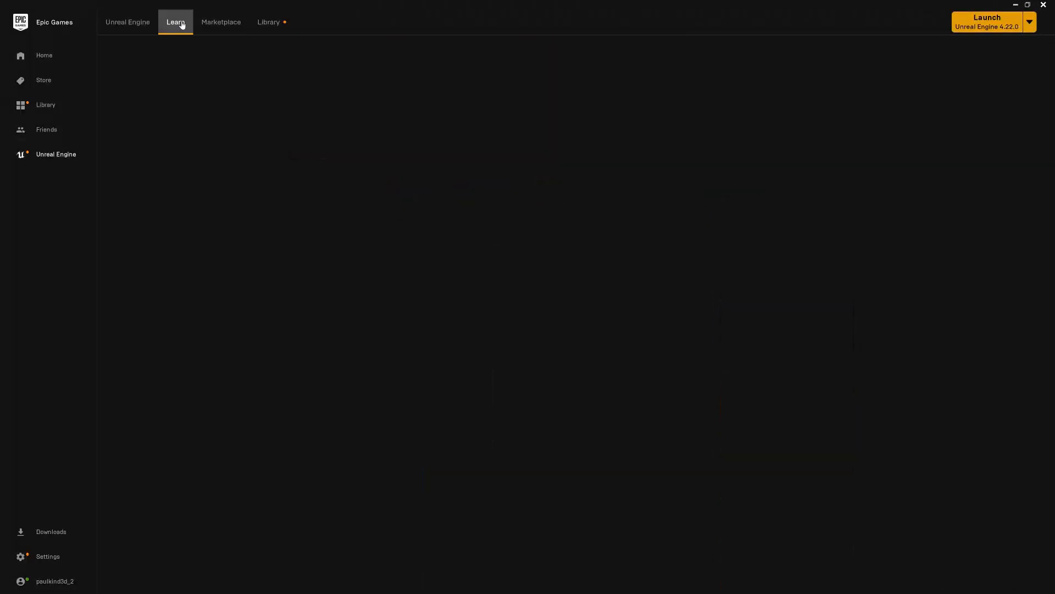
pyautogui.scroll(-5, 469, 197)
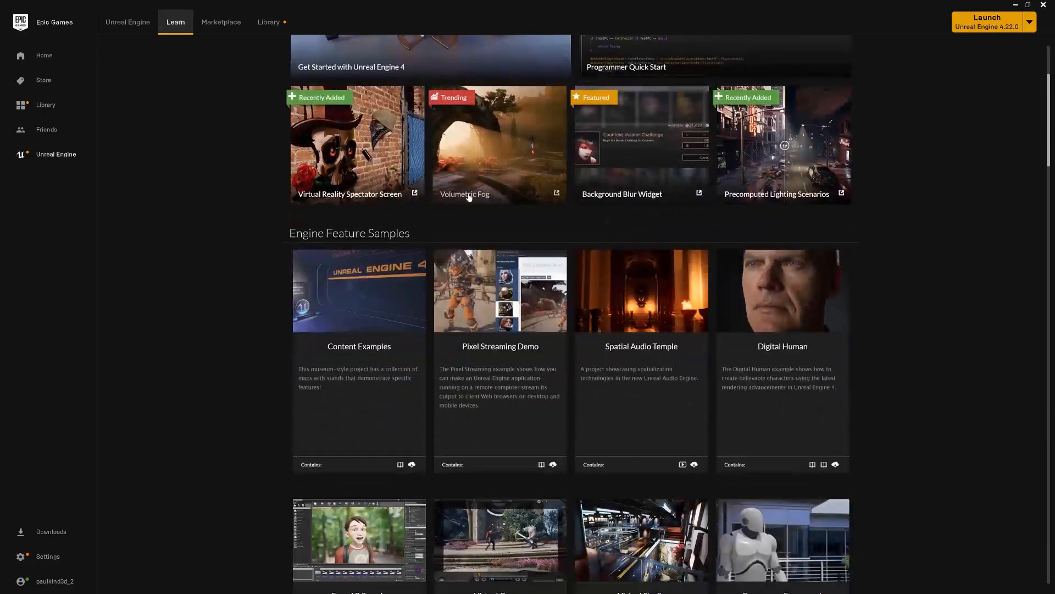
pyautogui.scroll(4, 469, 193)
pyautogui.scroll(2, 469, 196)
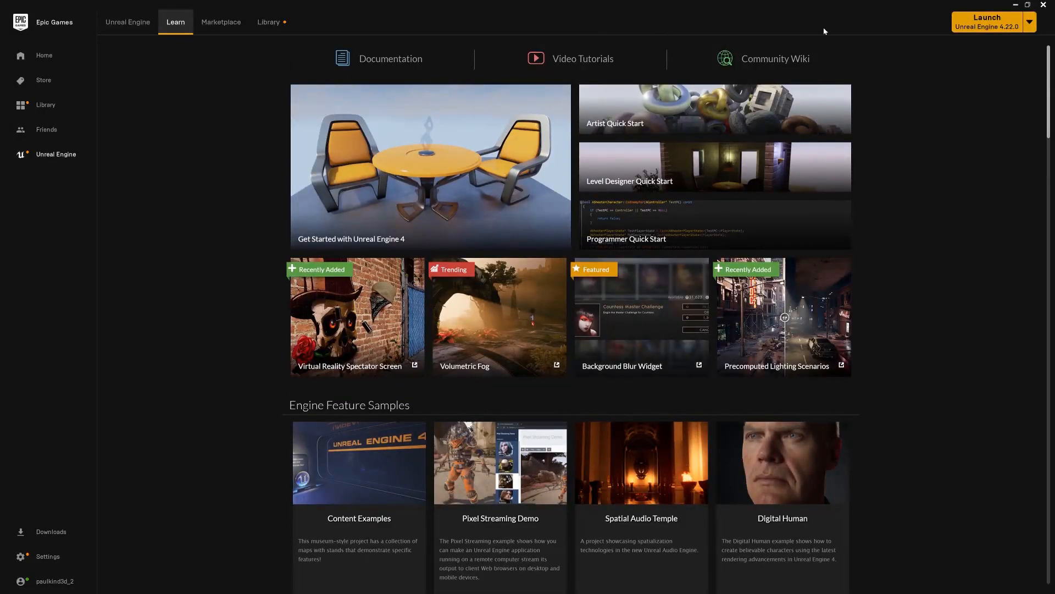
# Open the Unreal Engine Marketplace and browse its full product listing
pyautogui.click(232, 26)
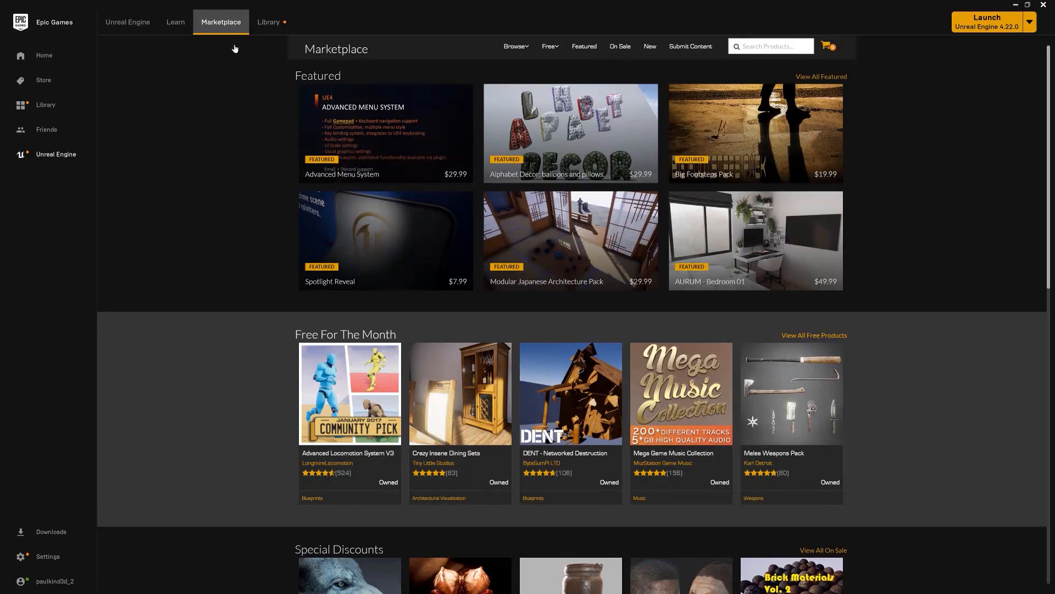
pyautogui.click(518, 47)
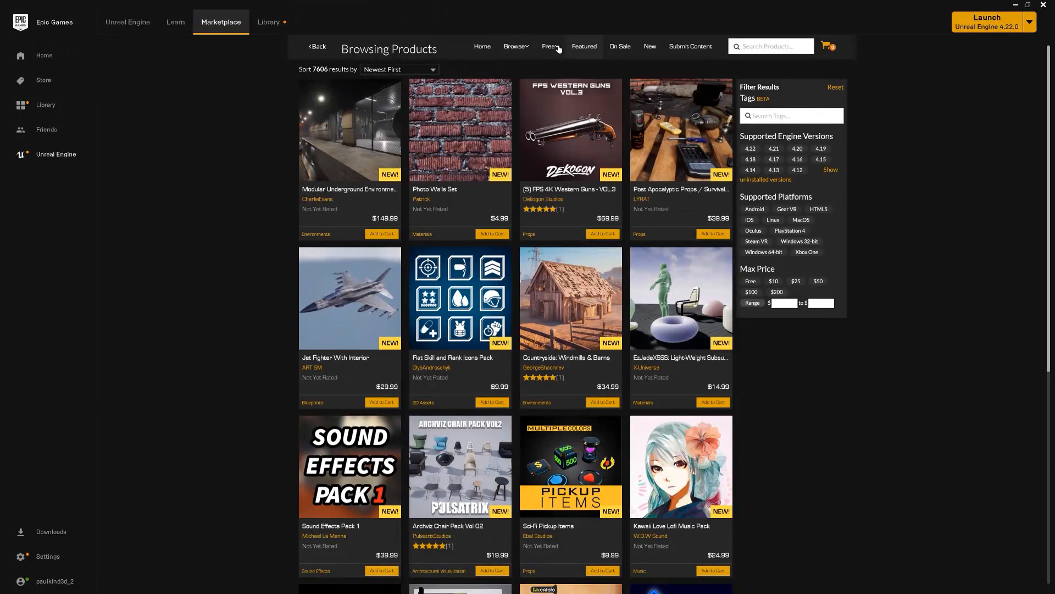
pyautogui.moveTo(550, 45)
# Add a new engine version slot in the Unreal Engine library and view the versions available to install
pyautogui.click(267, 23)
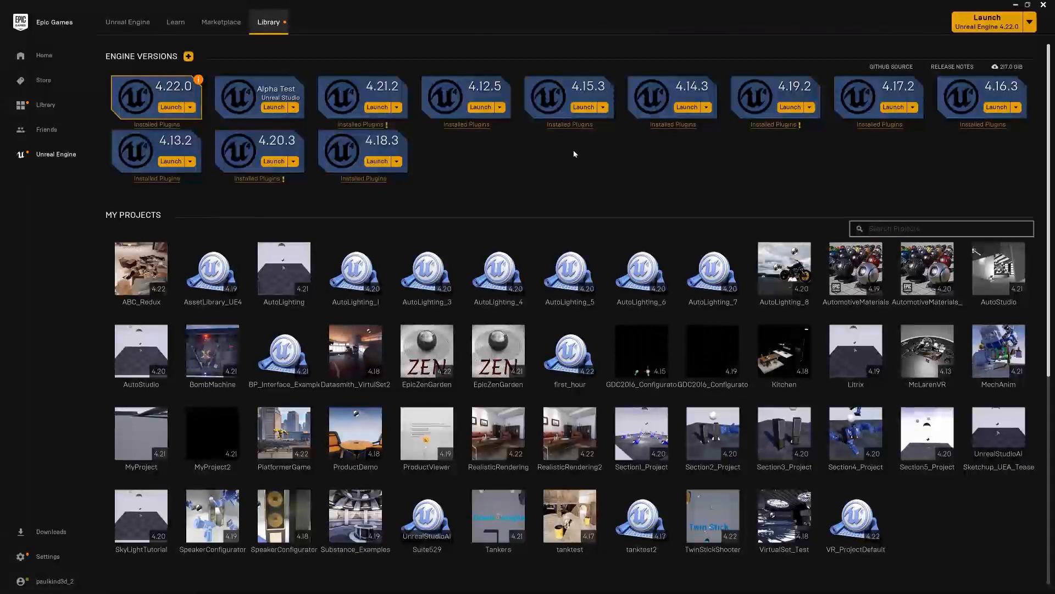
pyautogui.click(189, 57)
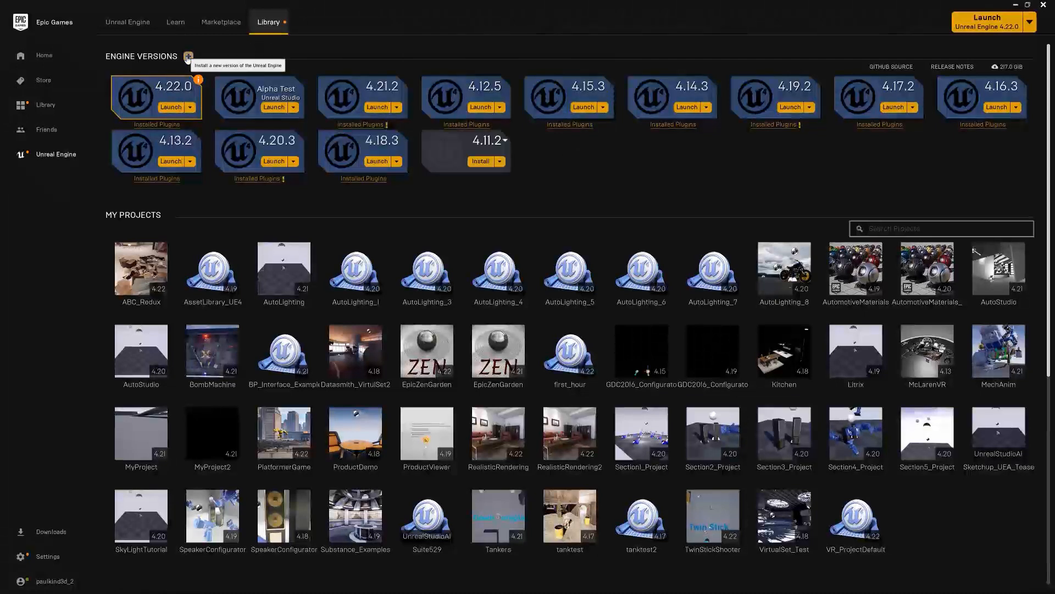
pyautogui.click(491, 141)
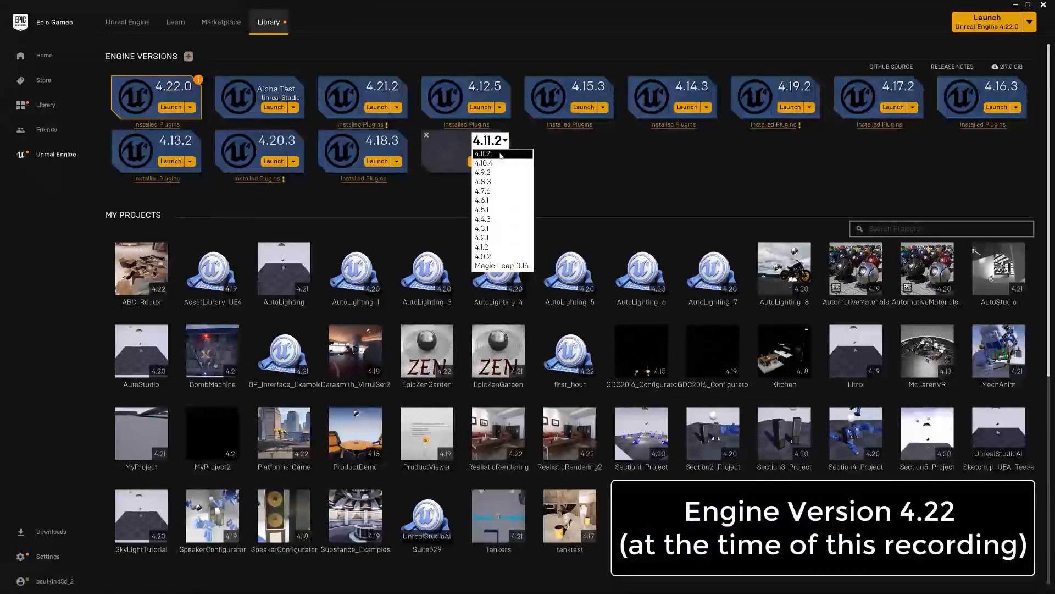
pyautogui.click(577, 155)
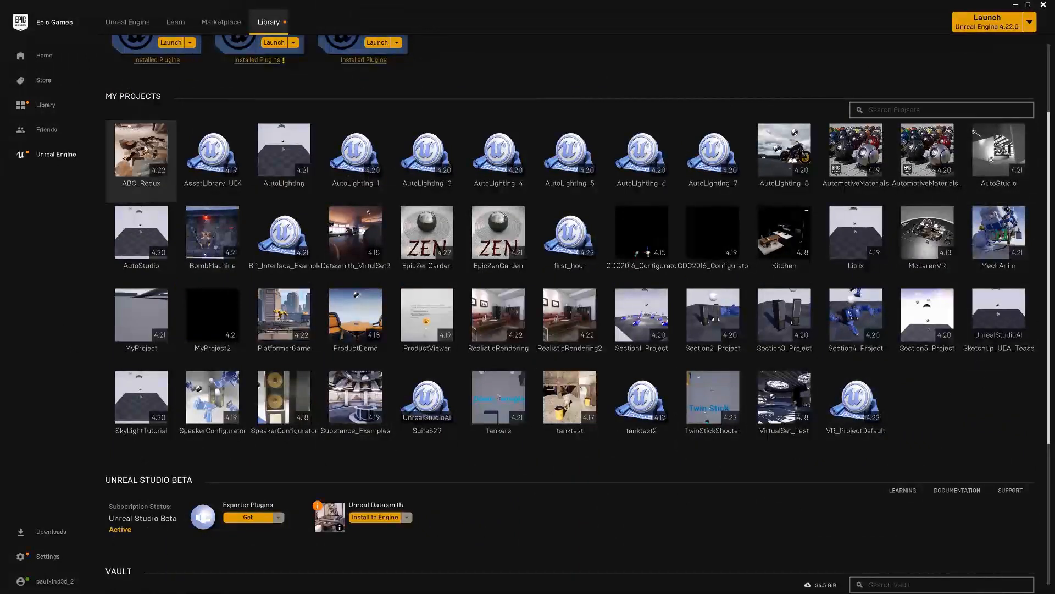
# View the management options of the ABC_Redux project, then look over the Unreal Studio Beta and Vault sections
pyautogui.click(146, 148)
pyautogui.rightClick(146, 148)
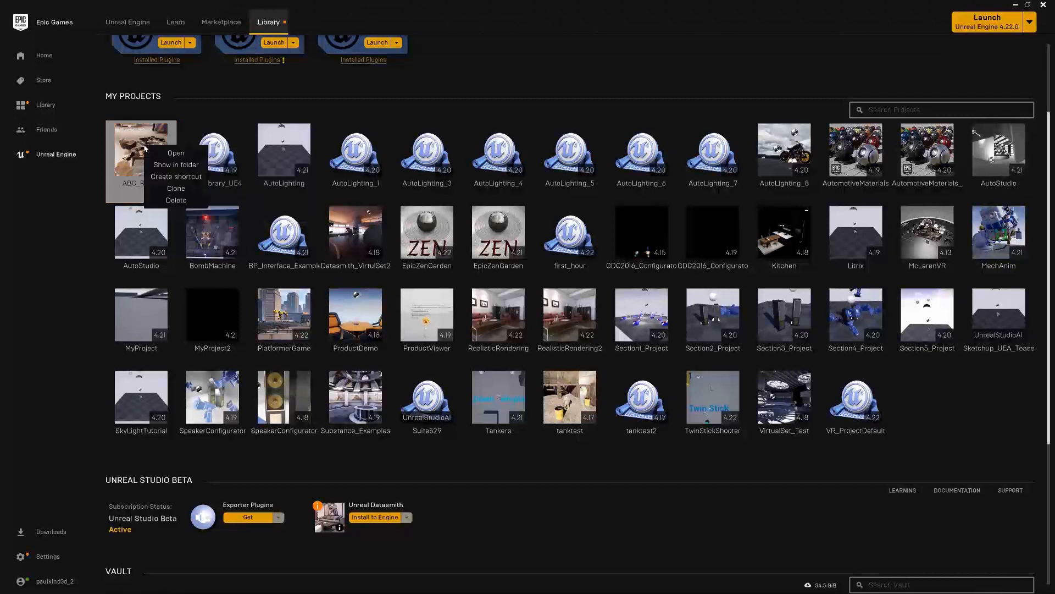
pyautogui.click(289, 86)
pyautogui.scroll(-3, 394, 222)
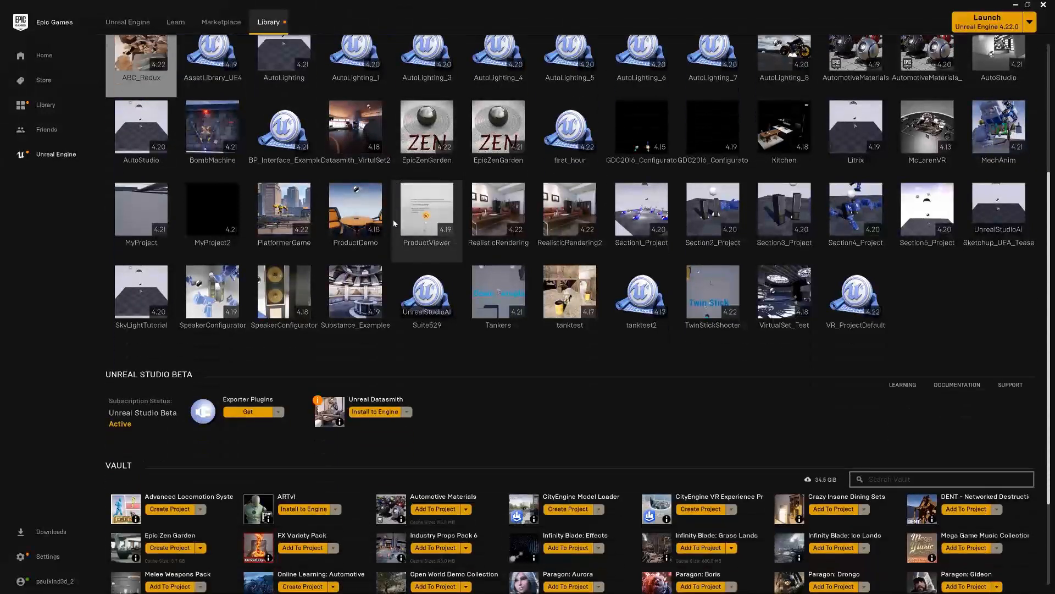
pyautogui.scroll(-3, 394, 221)
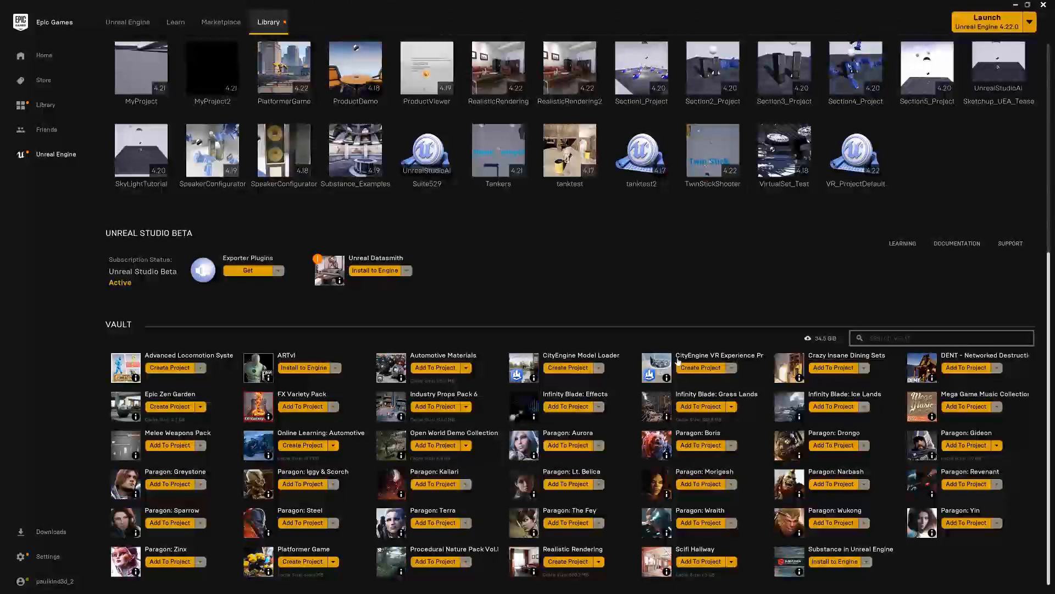
pyautogui.moveTo(124, 239)
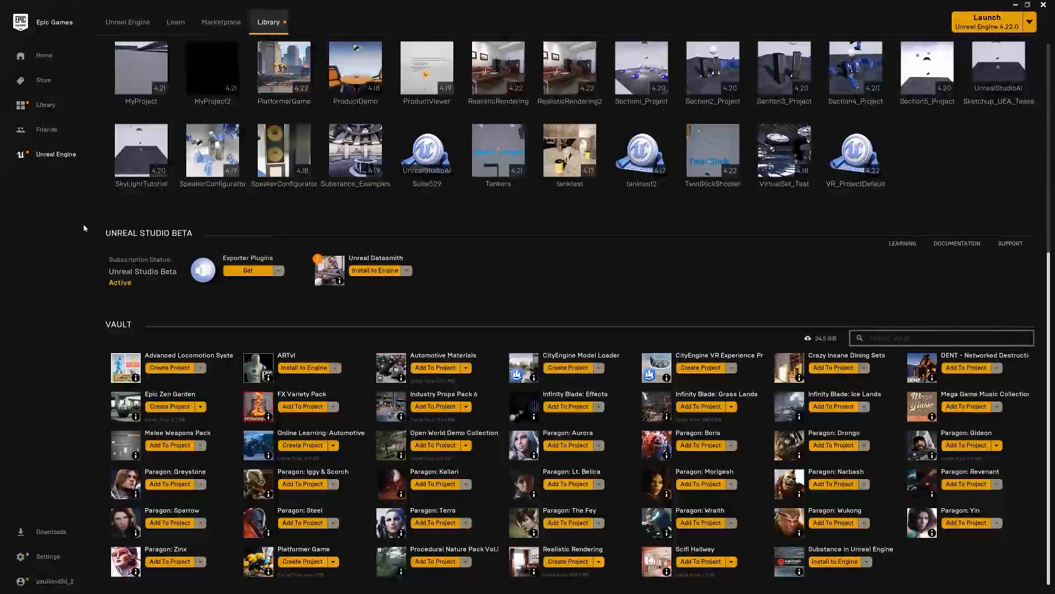
# Enable Hide Game Library in the launcher settings and accept disabling the game library
pyautogui.click(21, 558)
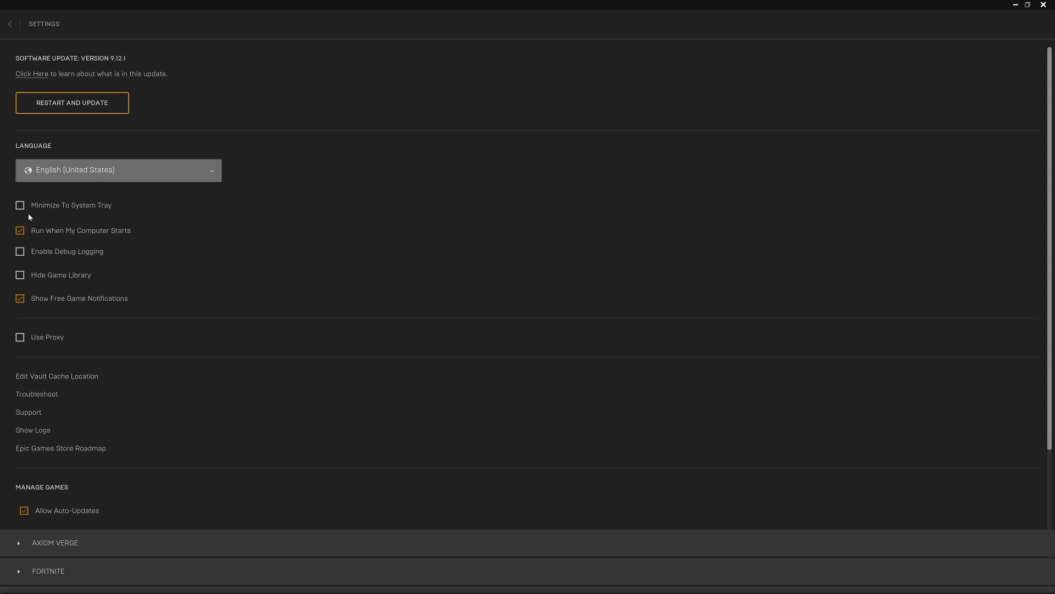
pyautogui.click(20, 277)
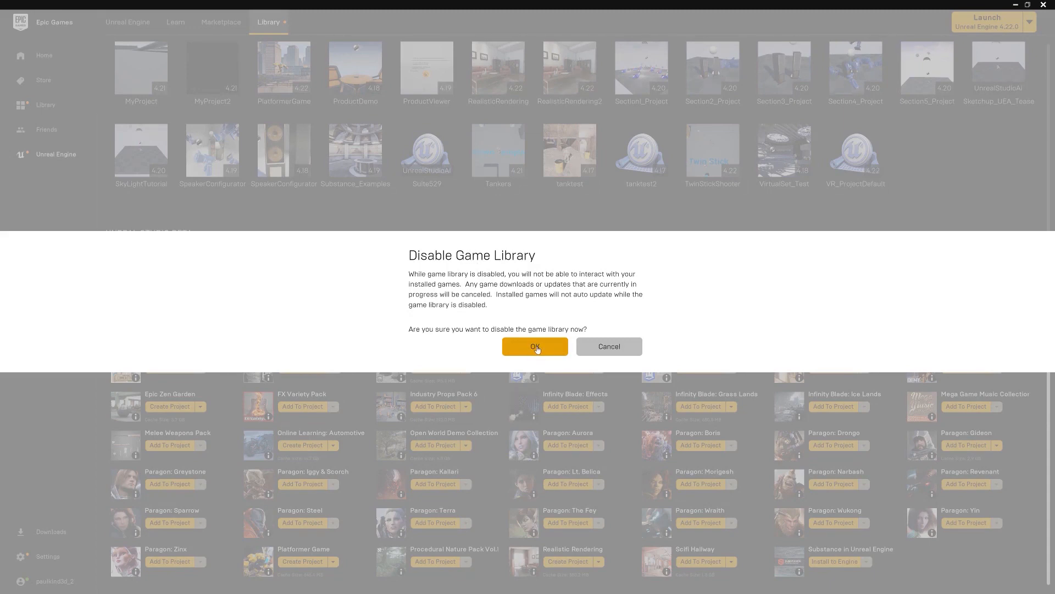
pyautogui.click(535, 347)
# Switch the Run When My Computer Starts setting off and back on
pyautogui.scroll(-1, 31, 362)
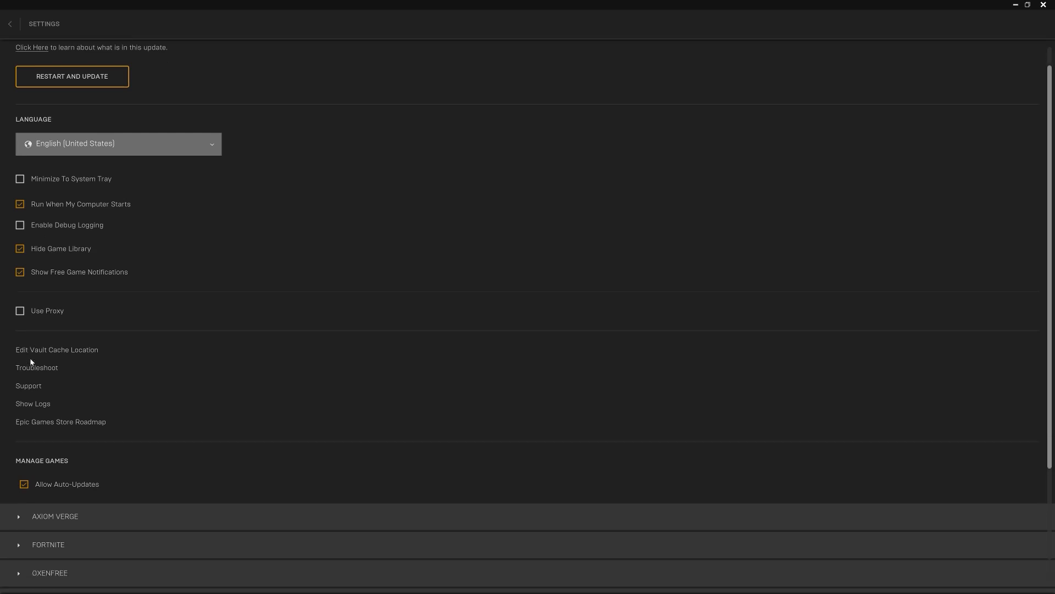
pyautogui.scroll(1, 32, 362)
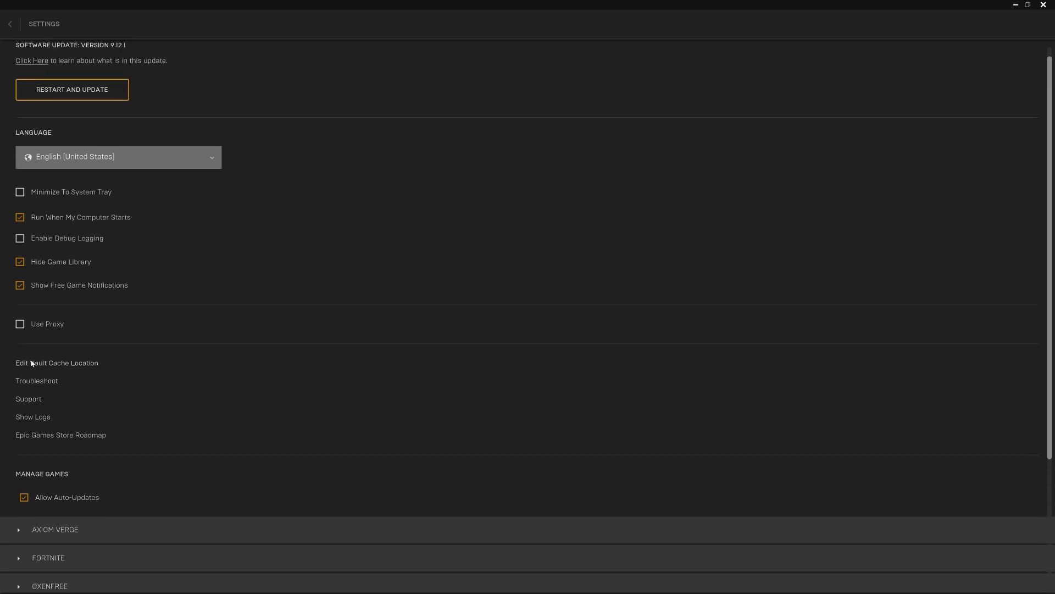
pyautogui.click(19, 218)
pyautogui.click(20, 217)
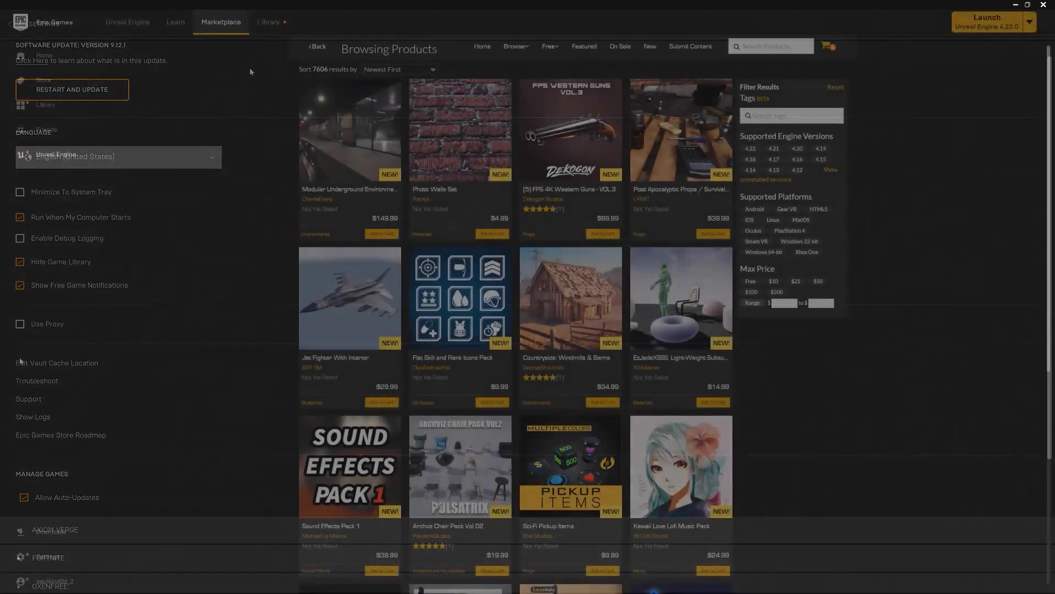
# Open the Unreal Engine library with the engine versions and projects
pyautogui.click(268, 23)
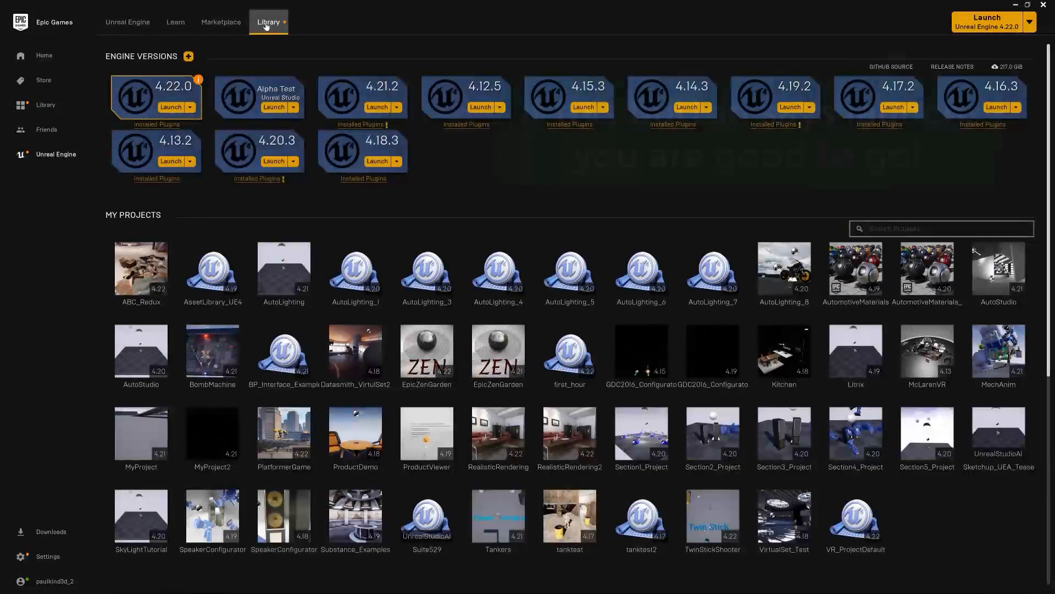
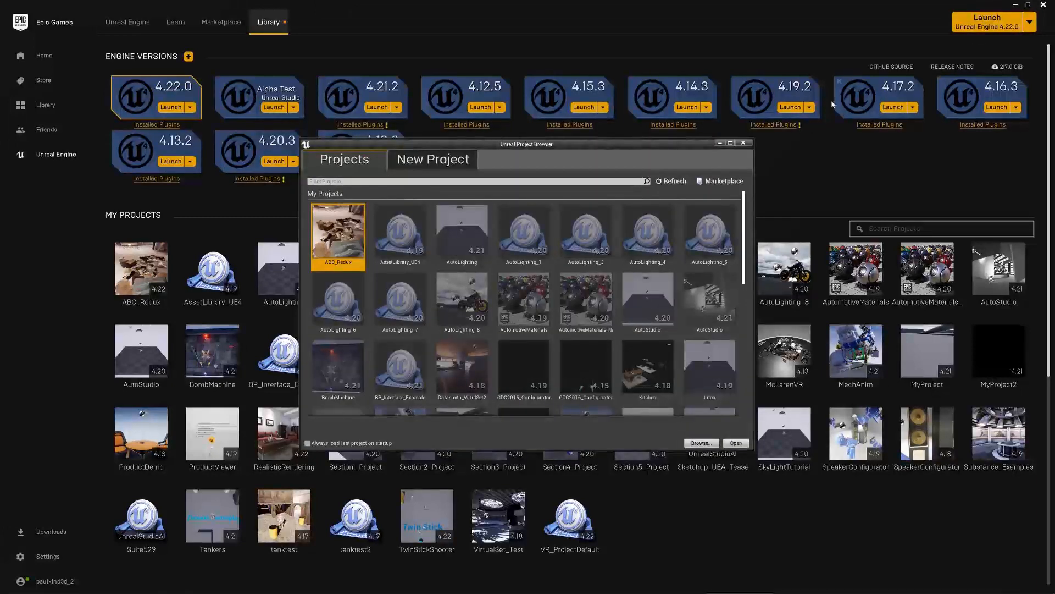
# Maximize the Unreal Project Browser and show the Blueprint templates for a new project
pyautogui.moveTo(621, 146); pyautogui.dragTo(857, 73)
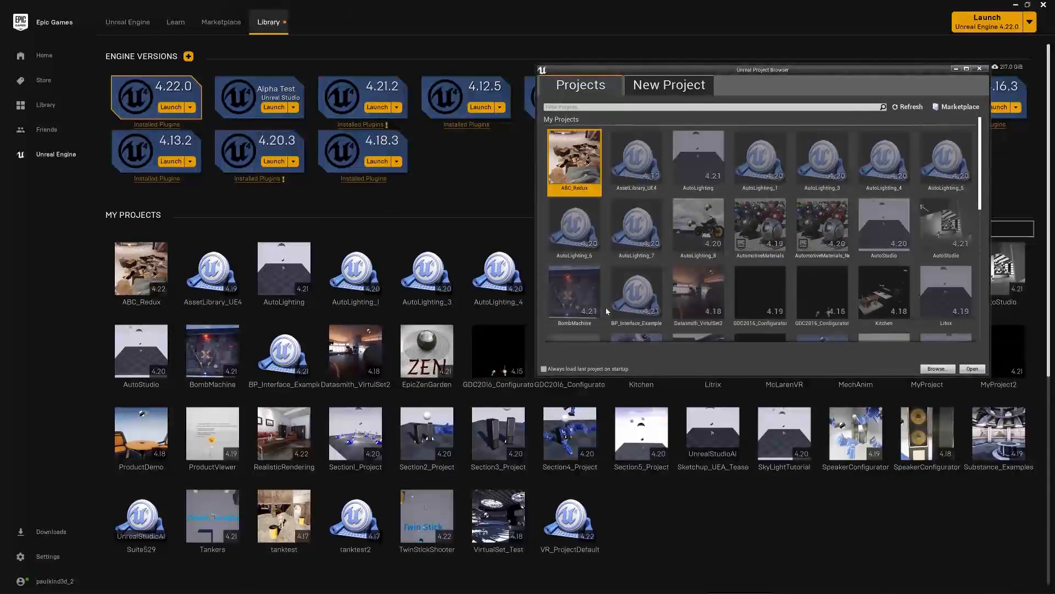
pyautogui.click(966, 69)
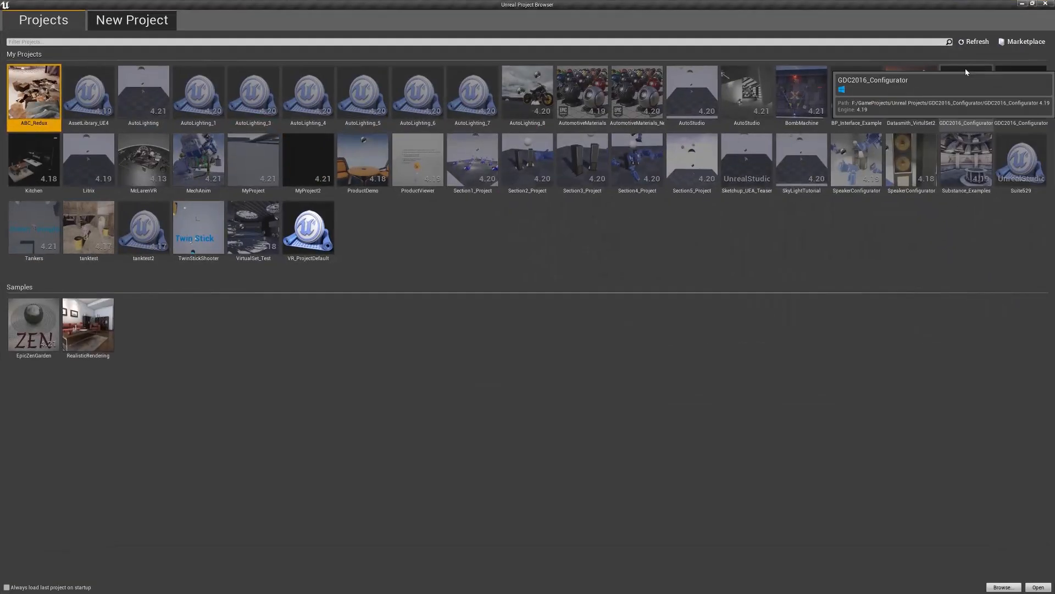
pyautogui.click(147, 26)
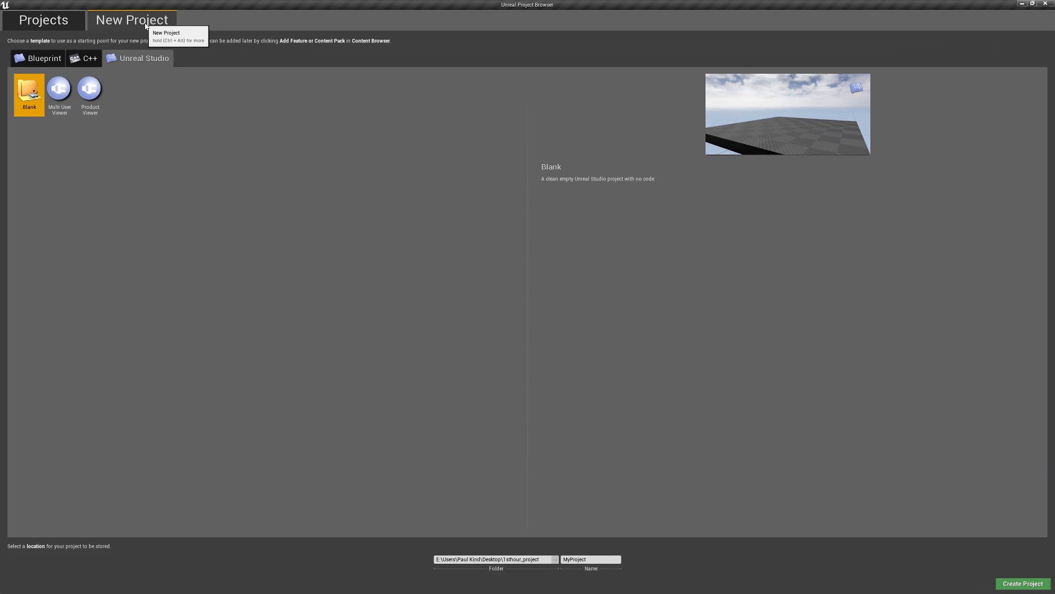
pyautogui.click(33, 59)
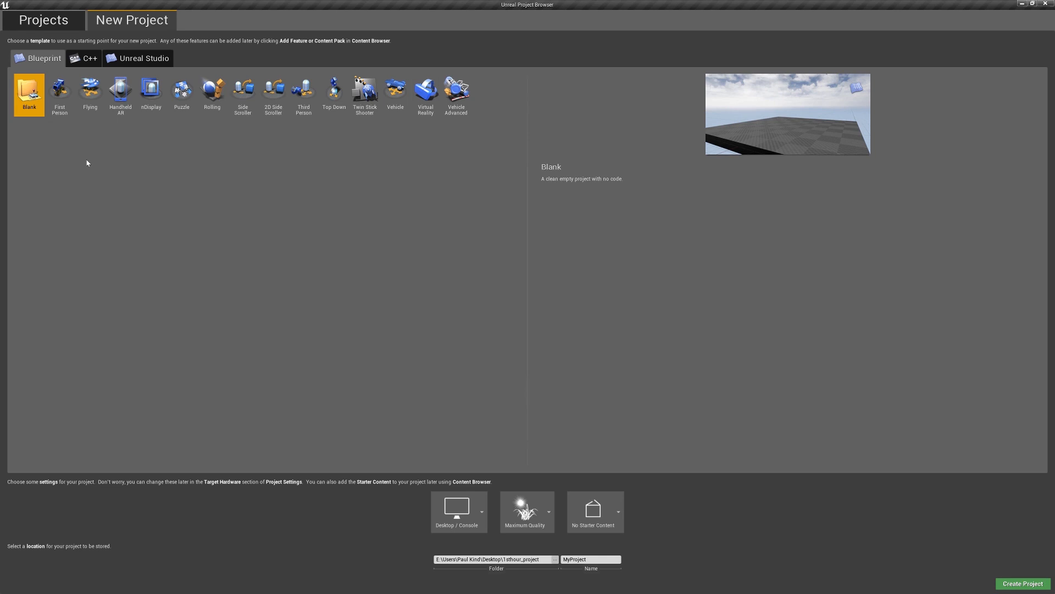
# Preview the First Person, Vehicle Advanced and Vehicle templates, and select the Third Person template for the new project
pyautogui.click(54, 97)
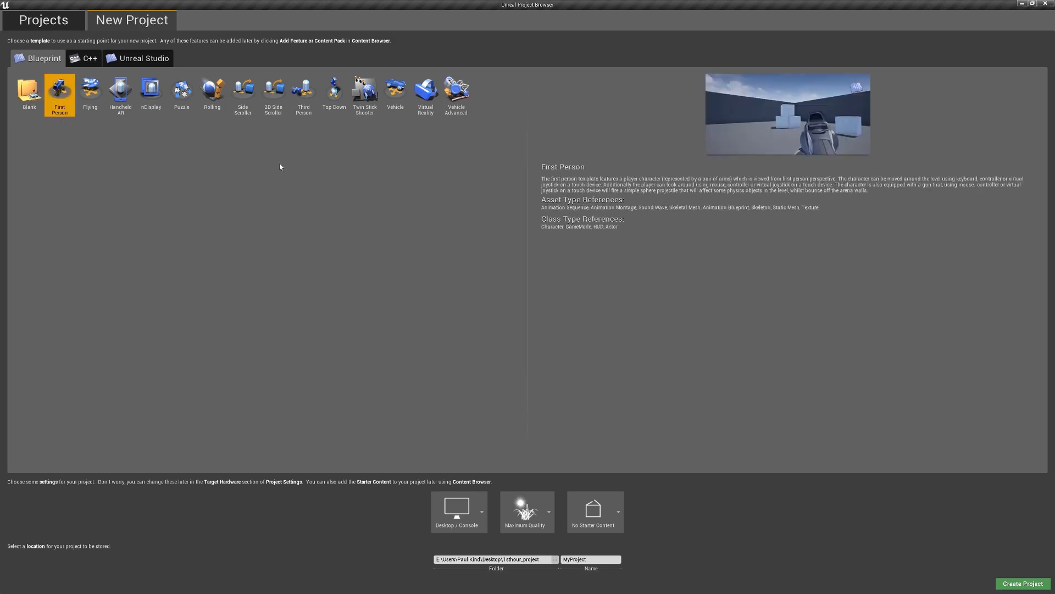
pyautogui.click(456, 92)
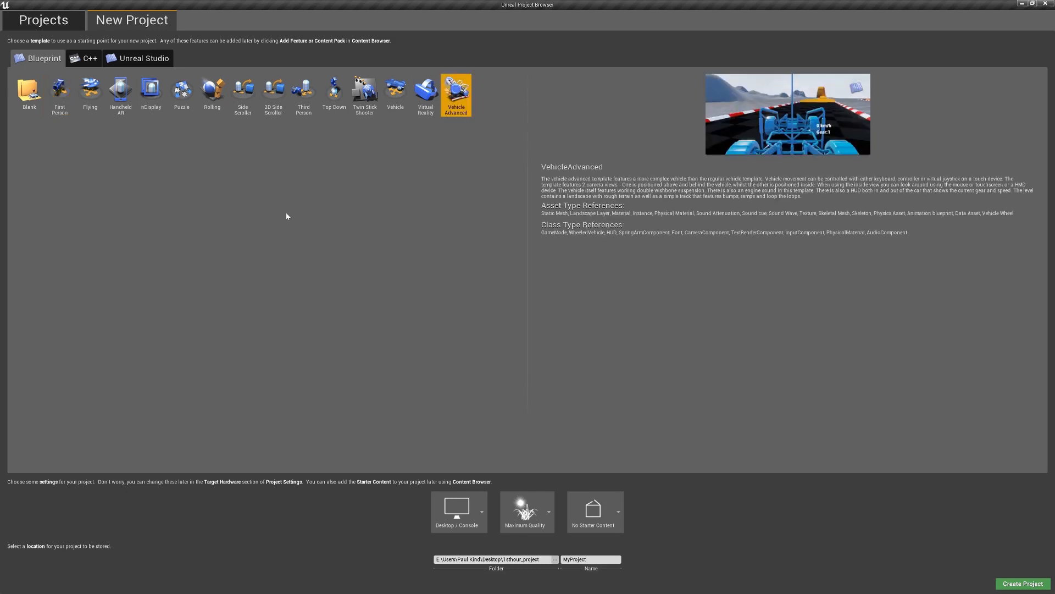
pyautogui.click(397, 94)
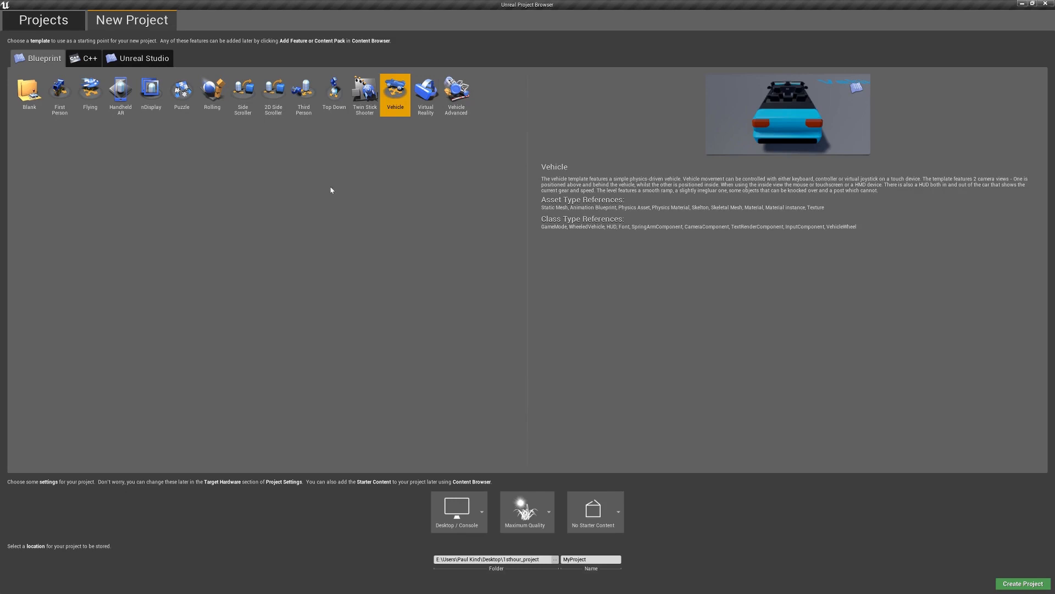
pyautogui.click(238, 103)
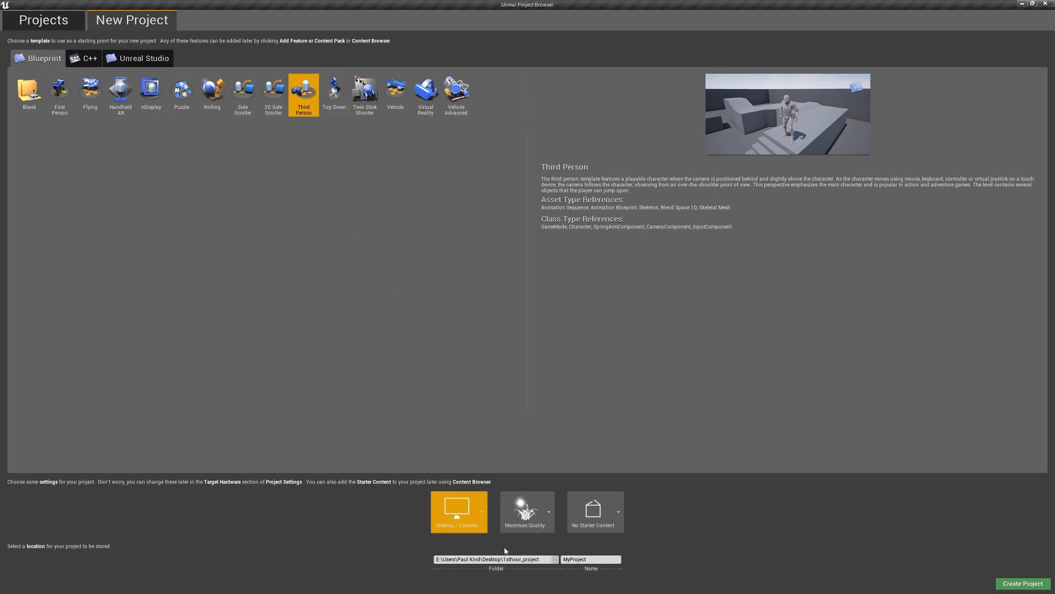
# Create the project as first_hour_project, stored in the 1sthour_project folder on the Desktop
pyautogui.click(555, 560)
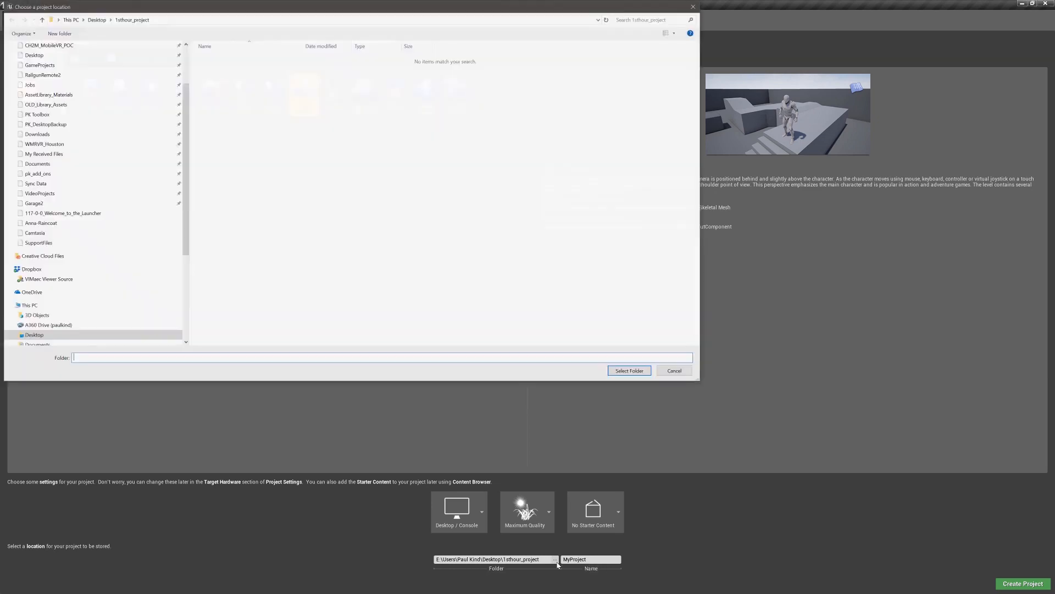
pyautogui.click(96, 19)
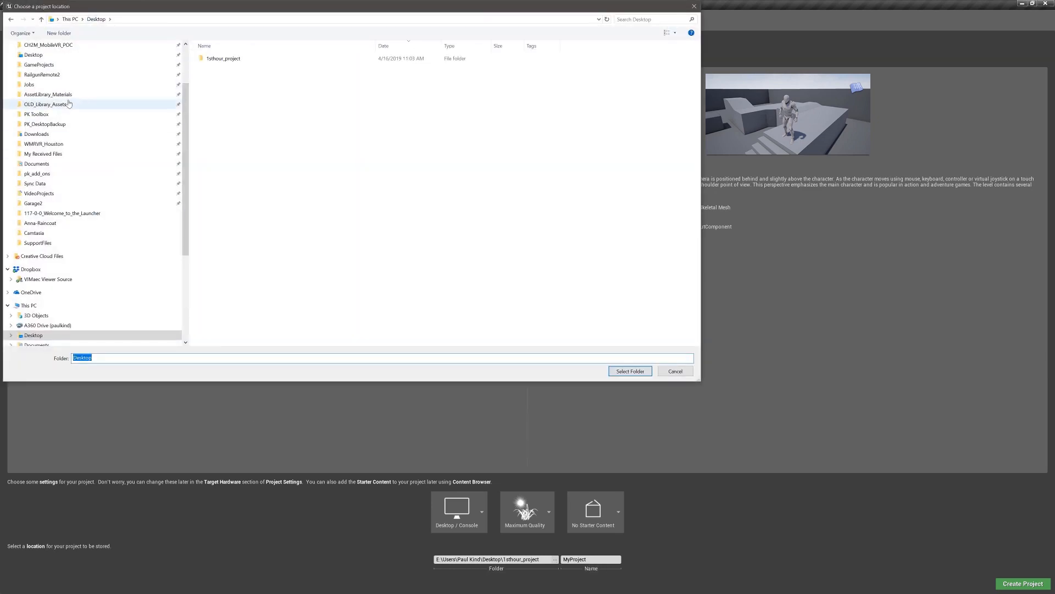
pyautogui.doubleClick(223, 58)
pyautogui.click(615, 370)
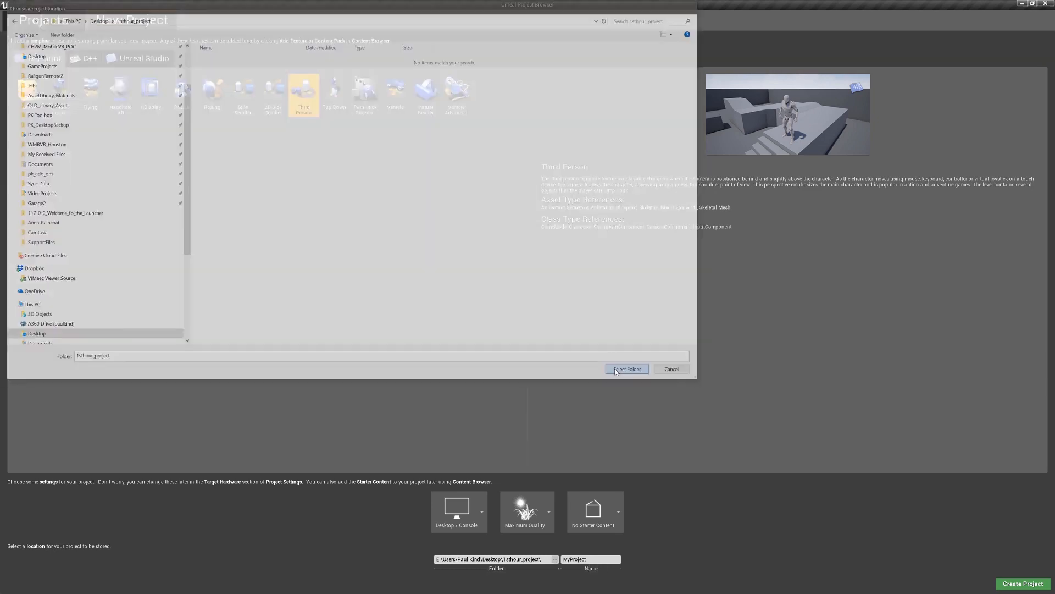
pyautogui.click(561, 559)
pyautogui.write('first_hour_project')
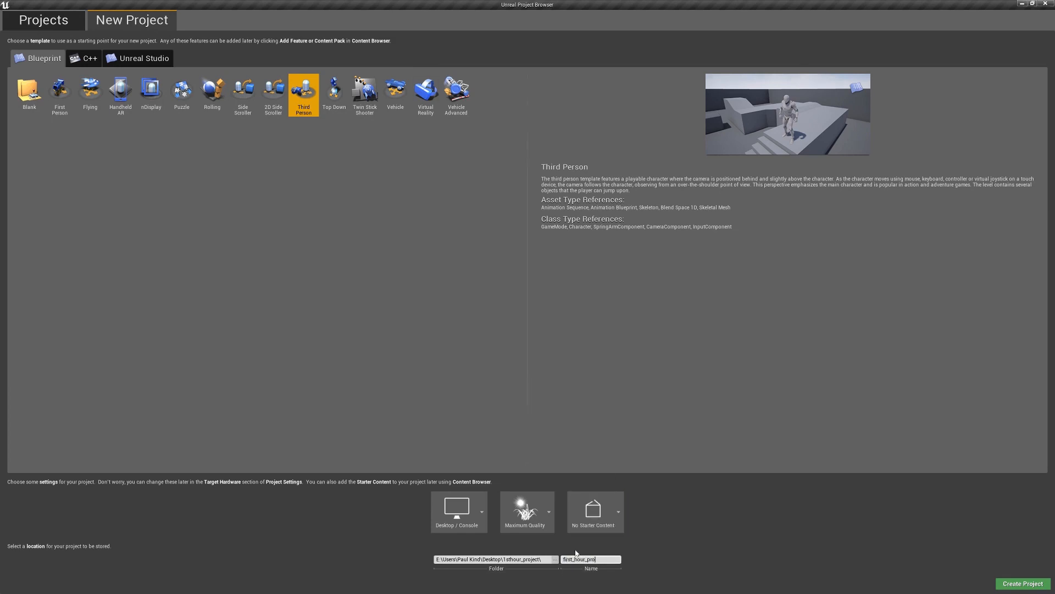
pyautogui.click(1021, 584)
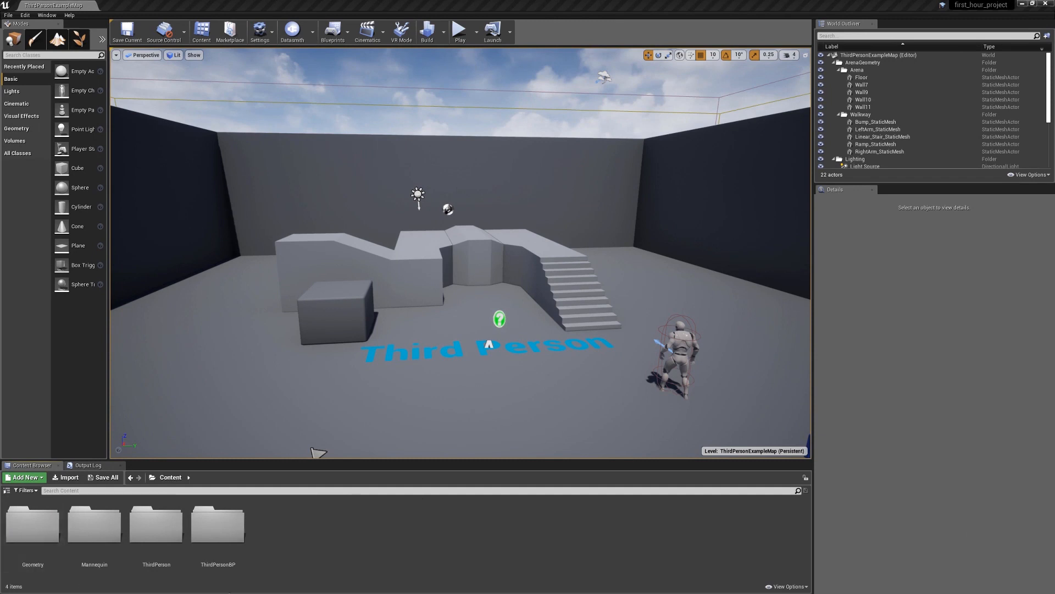
# Look through the assets in the Geometry folder's Meshes subfolder, including the TemplateFloor mesh
pyautogui.doubleClick(34, 528)
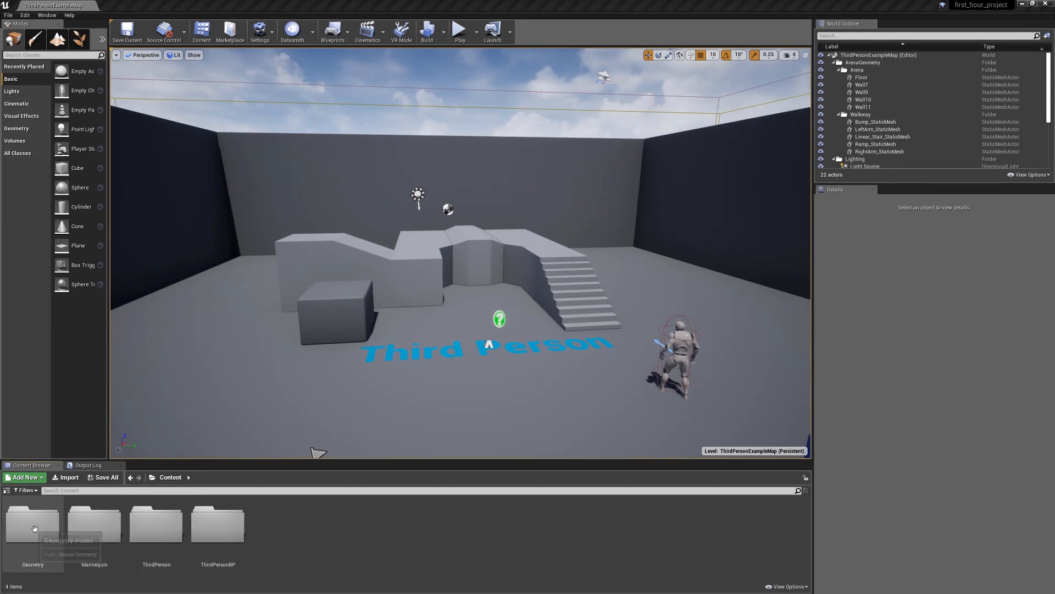
pyautogui.doubleClick(35, 529)
pyautogui.click(163, 554)
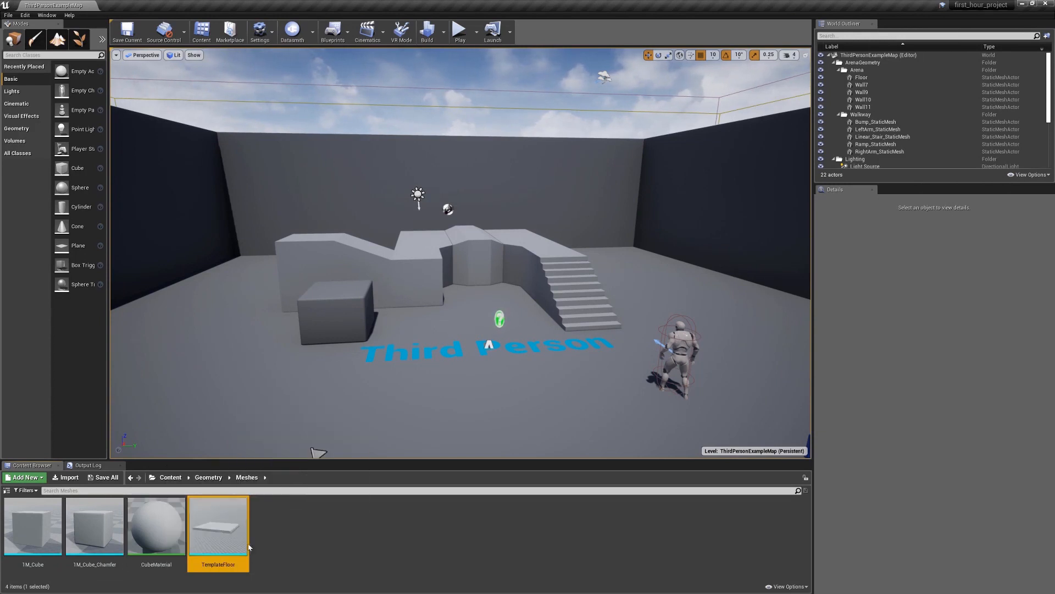
# Return to the root Content folder, browse to Mannequin > Character > Mesh, and select the SK_Mannequin_PhysicsAsset asset
pyautogui.click(171, 477)
pyautogui.doubleClick(98, 536)
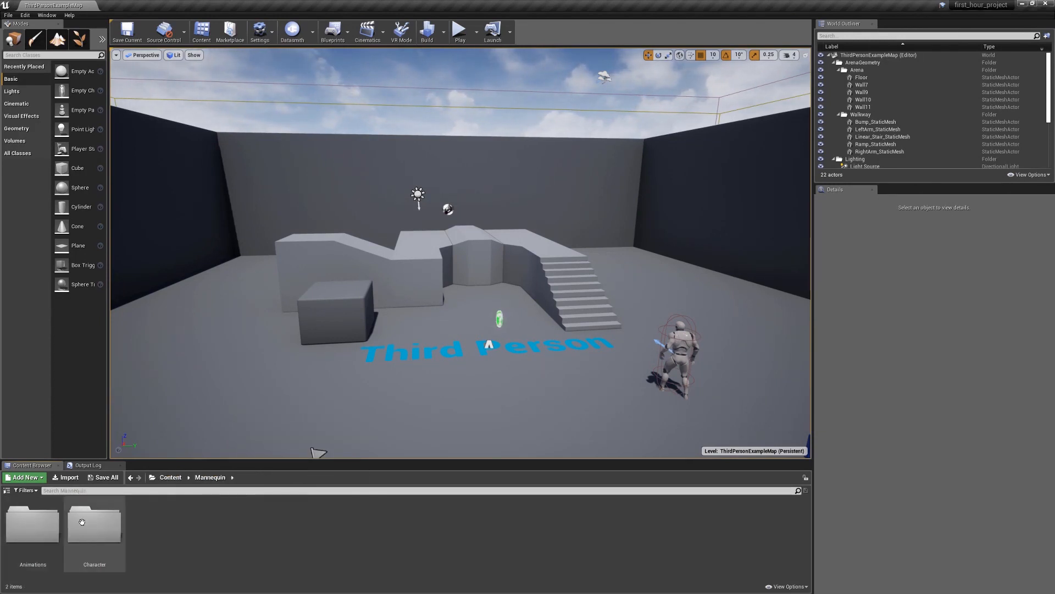
pyautogui.doubleClick(88, 528)
pyautogui.doubleClick(86, 528)
pyautogui.click(94, 531)
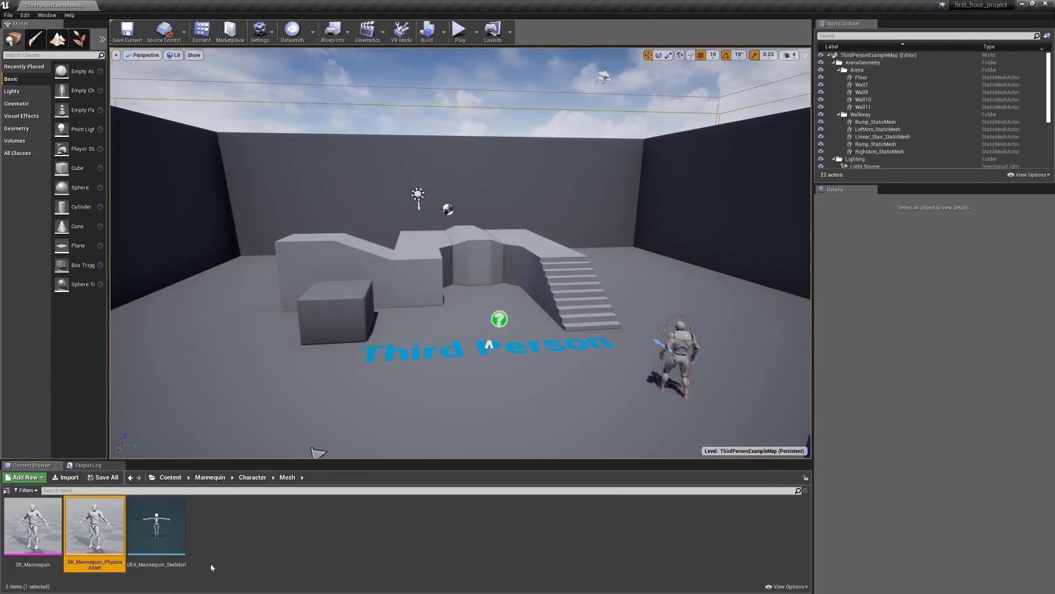
# Show the physics asset on disk, inspect the first_hour_project folder and its .uproject file, and close the file window
pyautogui.rightClick(103, 522)
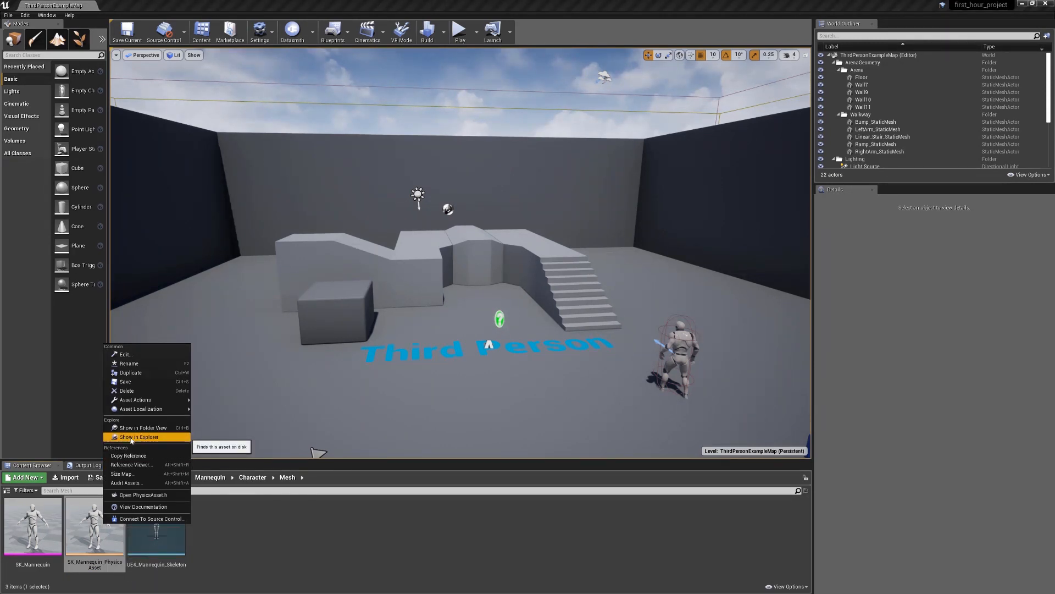
pyautogui.click(132, 437)
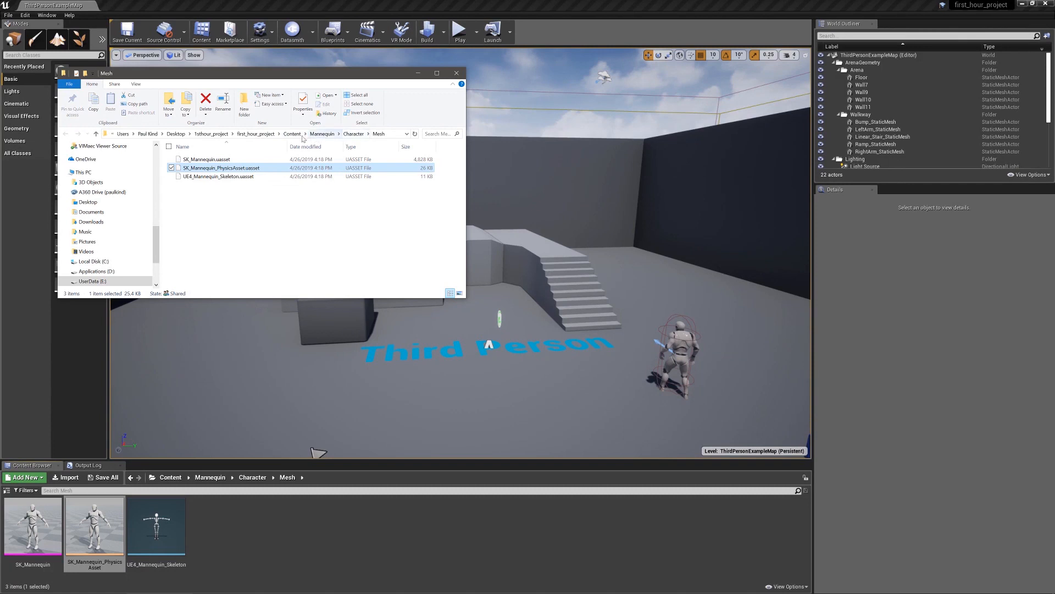
pyautogui.click(256, 133)
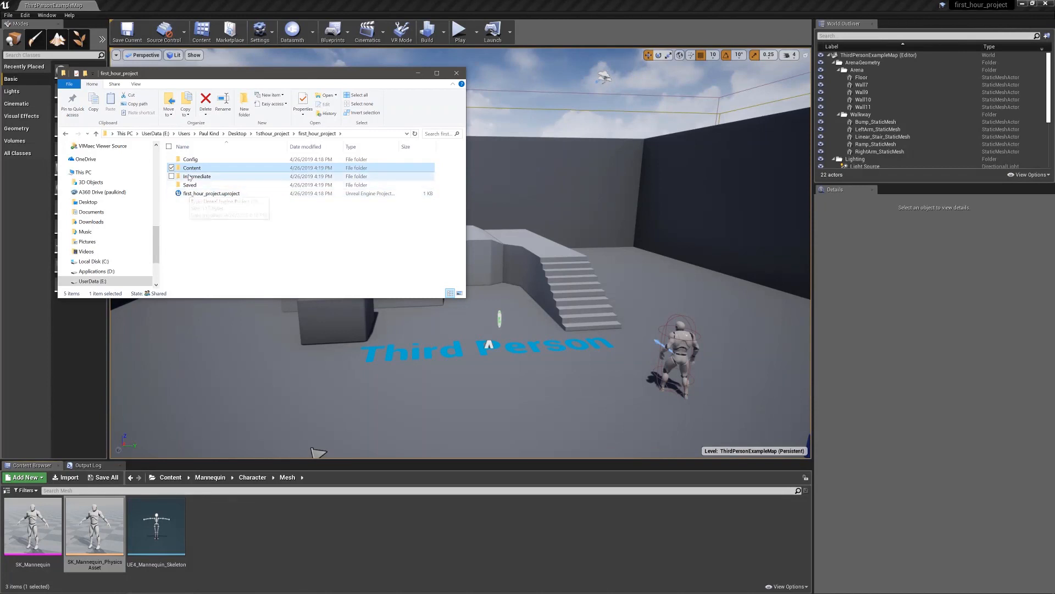
pyautogui.click(179, 194)
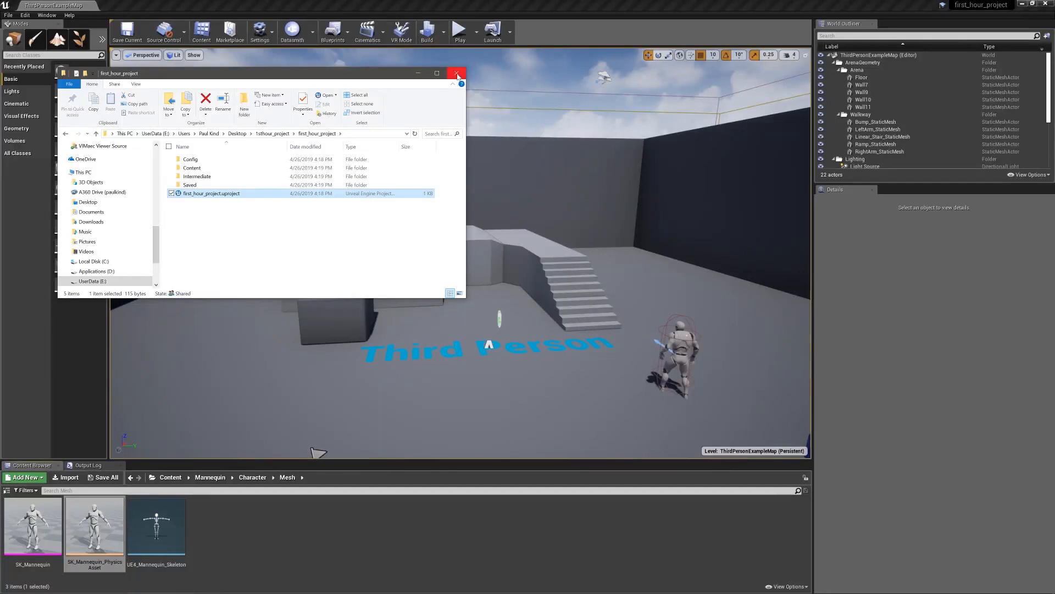
pyautogui.click(457, 74)
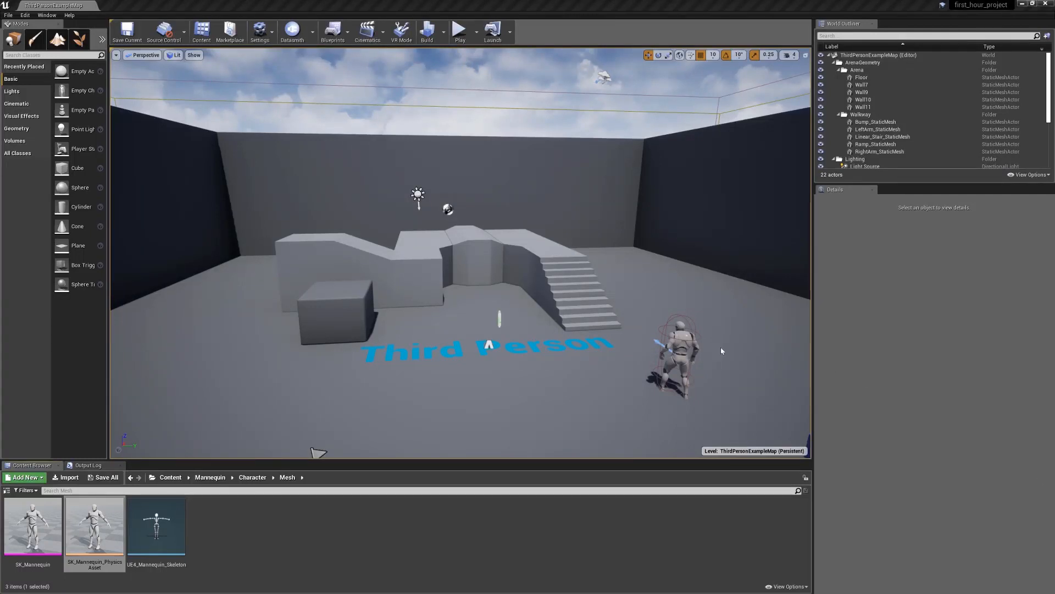
# Search the whole Content folder for "char" and for "box", and clear the search
pyautogui.click(170, 477)
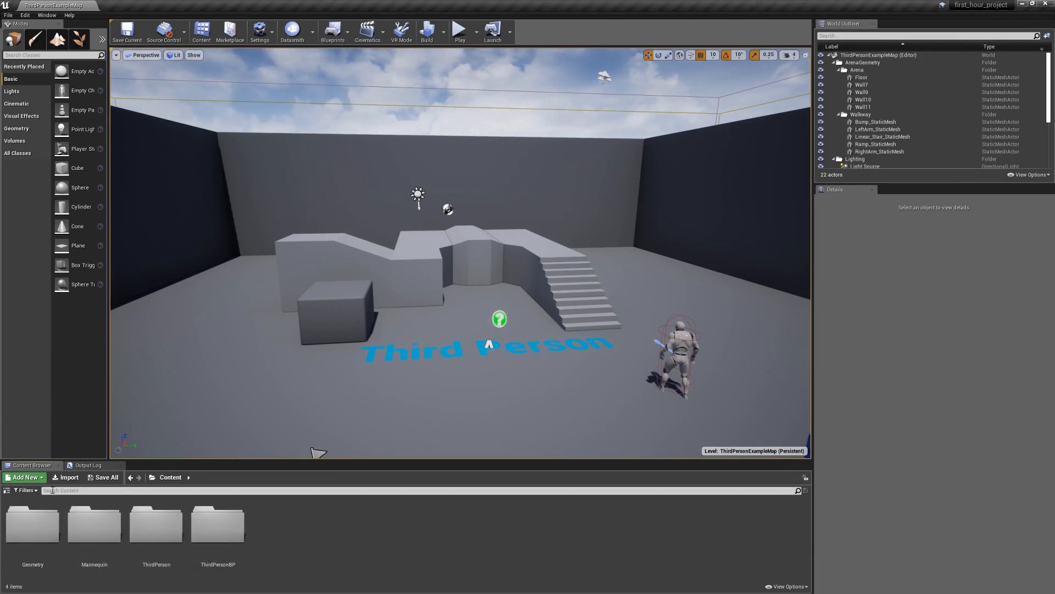
pyautogui.write('char')
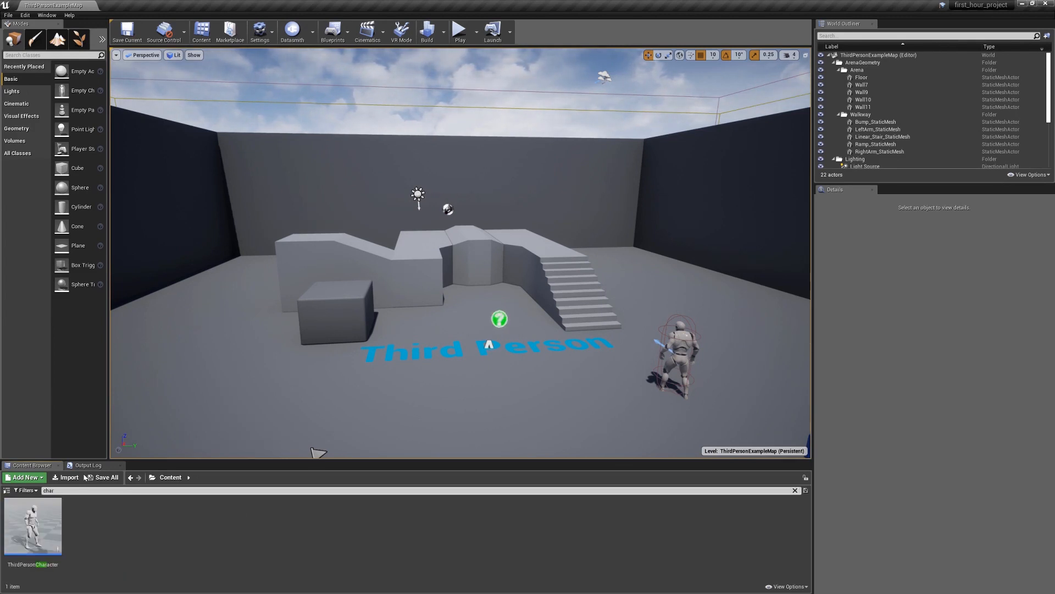
pyautogui.press('BackSpace')
pyautogui.press('BackSpace')
pyautogui.press('BackSpace')
pyautogui.press('BackSpace')
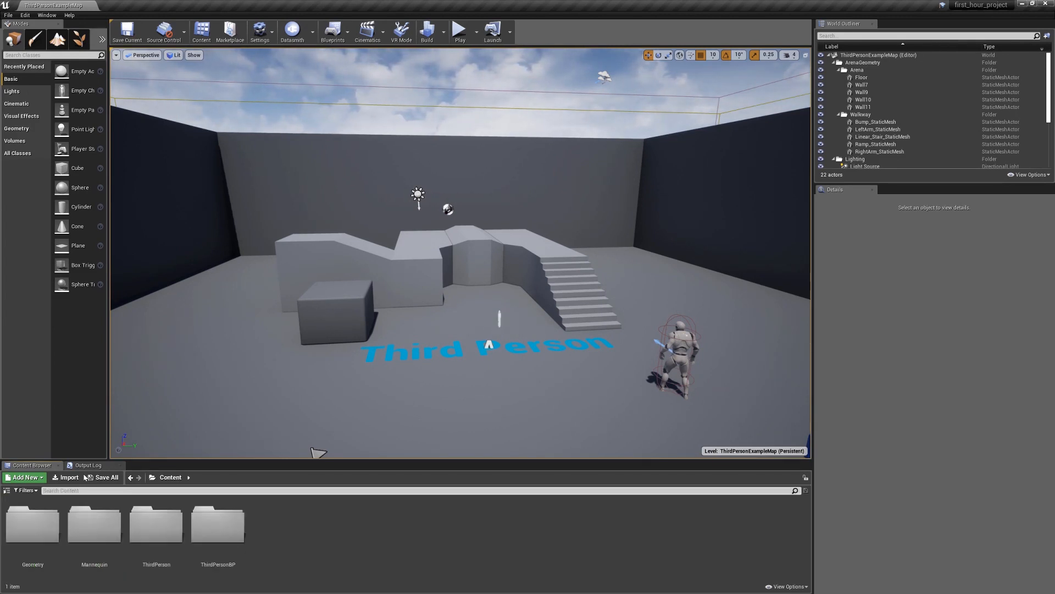
pyautogui.write('box')
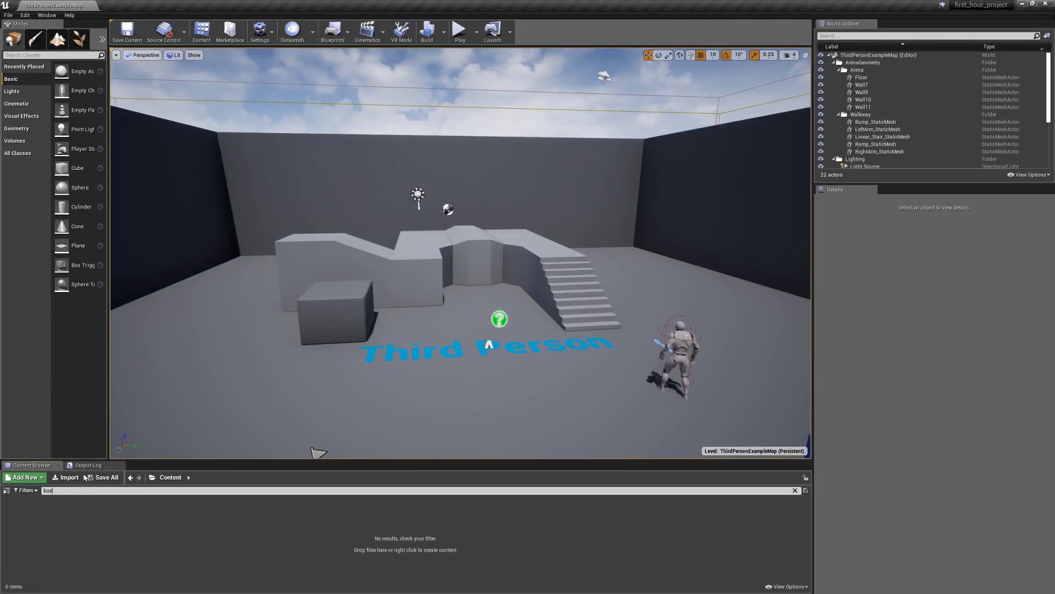
pyautogui.press('BackSpace')
pyautogui.press('BackSpace')
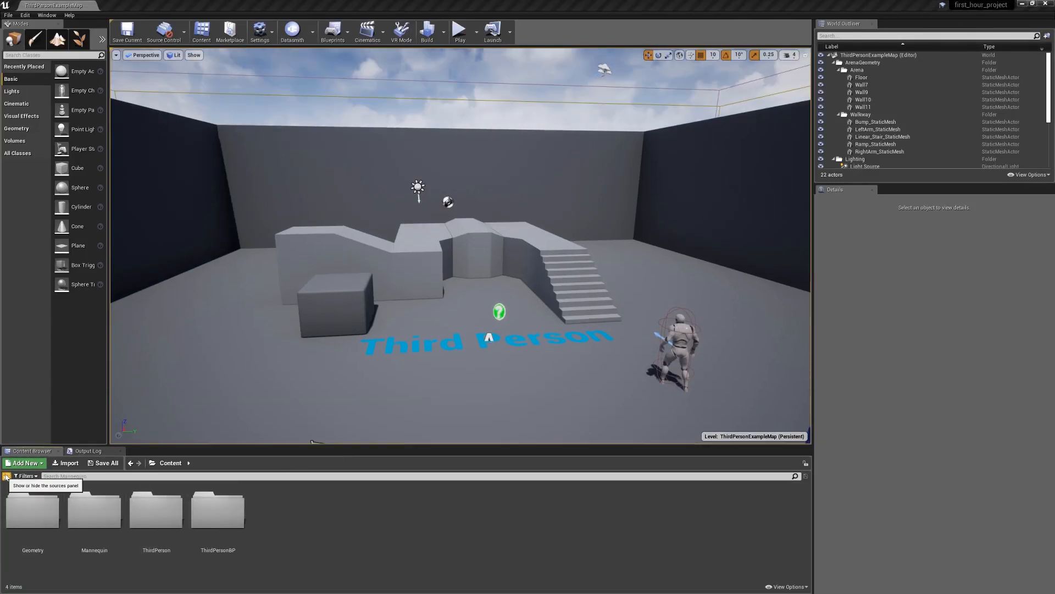
# Show the Content Browser's folder tree, browse the project folders through it, and open the Mannequin folder's Animations subfolder
pyautogui.click(7, 476)
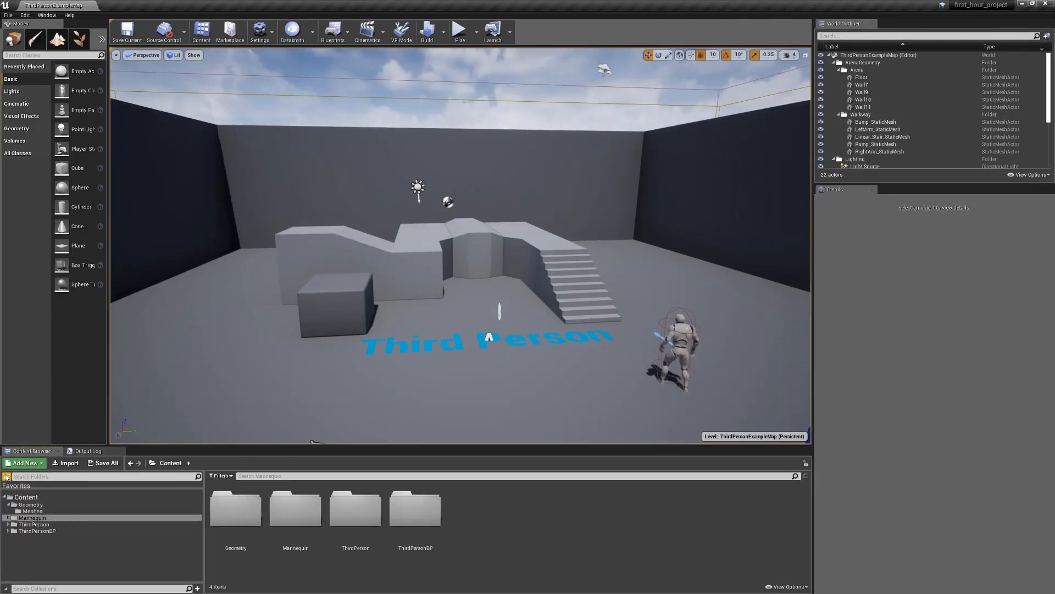
pyautogui.click(33, 531)
pyautogui.click(33, 525)
pyautogui.click(27, 504)
pyautogui.click(27, 511)
pyautogui.click(25, 497)
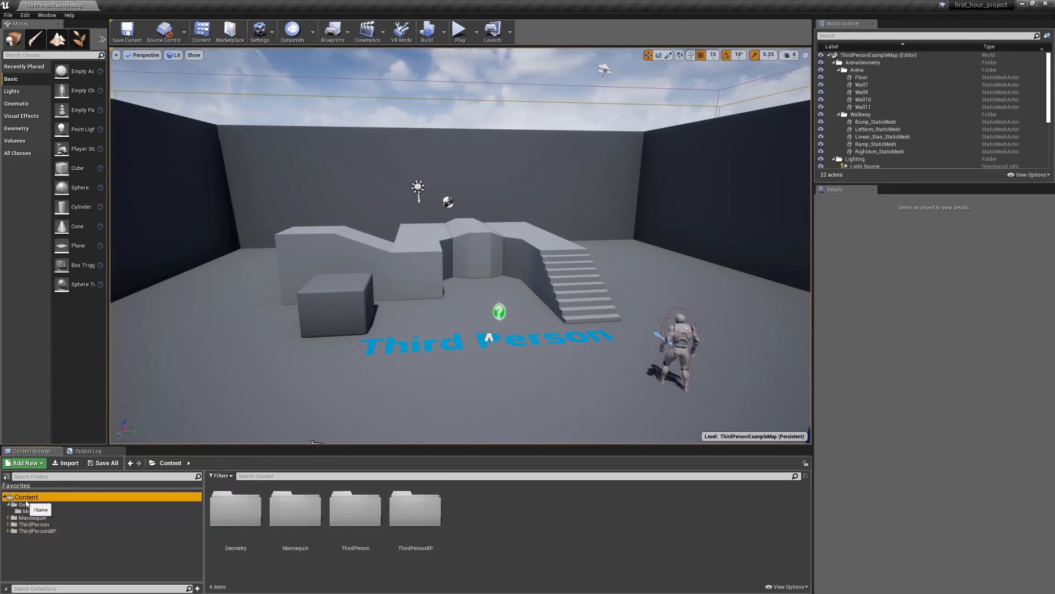
pyautogui.click(28, 518)
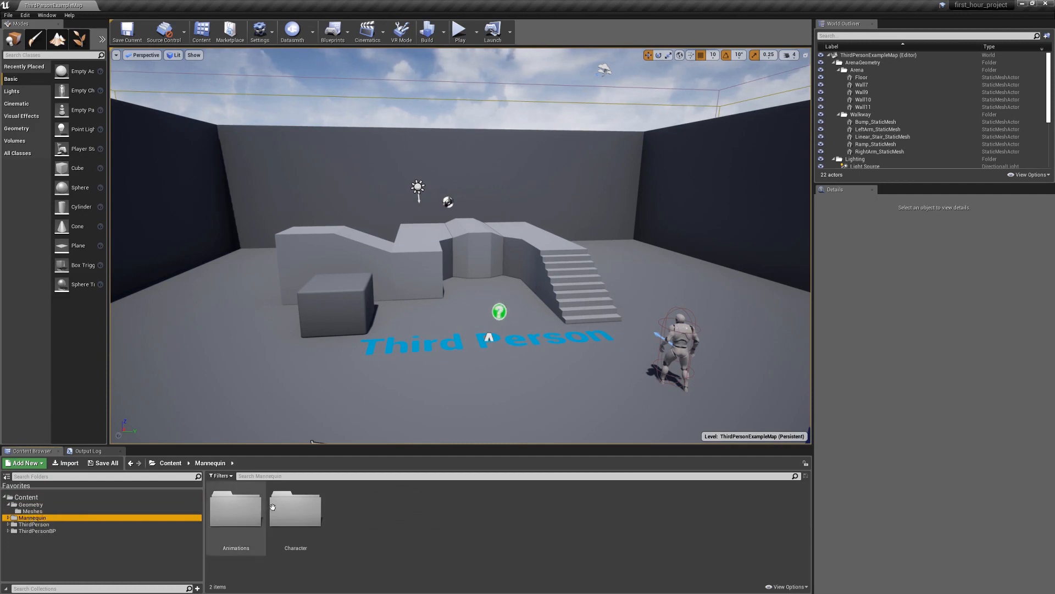
pyautogui.doubleClick(236, 509)
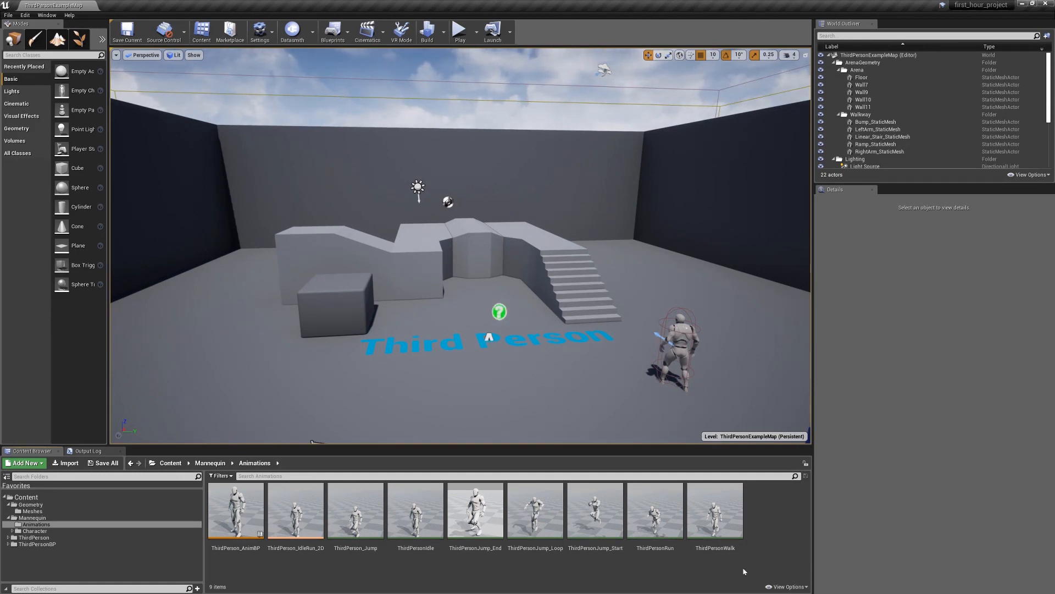
# Turn on Show Engine Content for the Content Browser and switch its view type to List
pyautogui.click(796, 586)
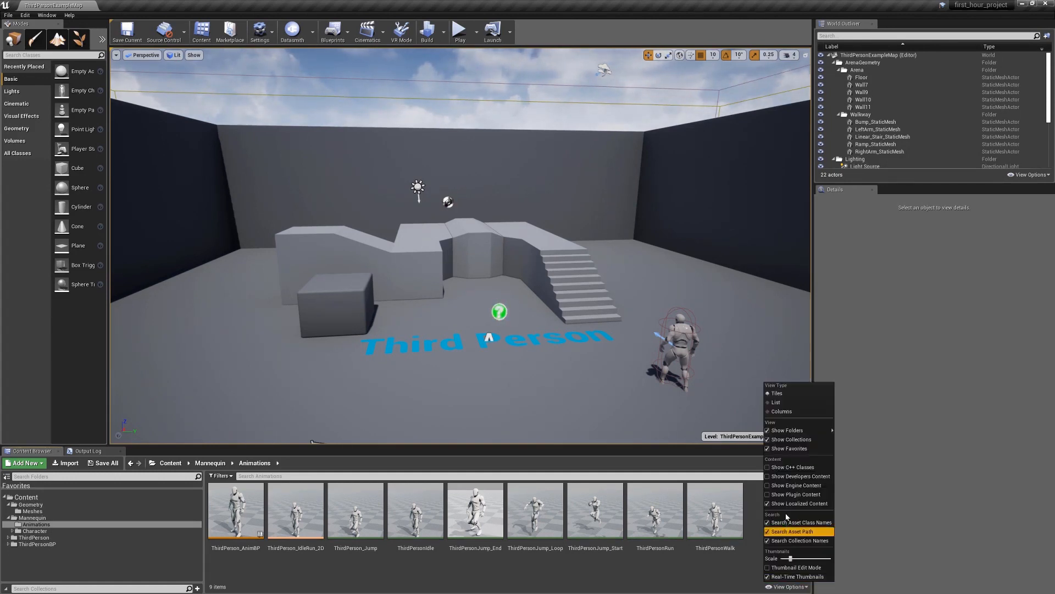
pyautogui.click(786, 486)
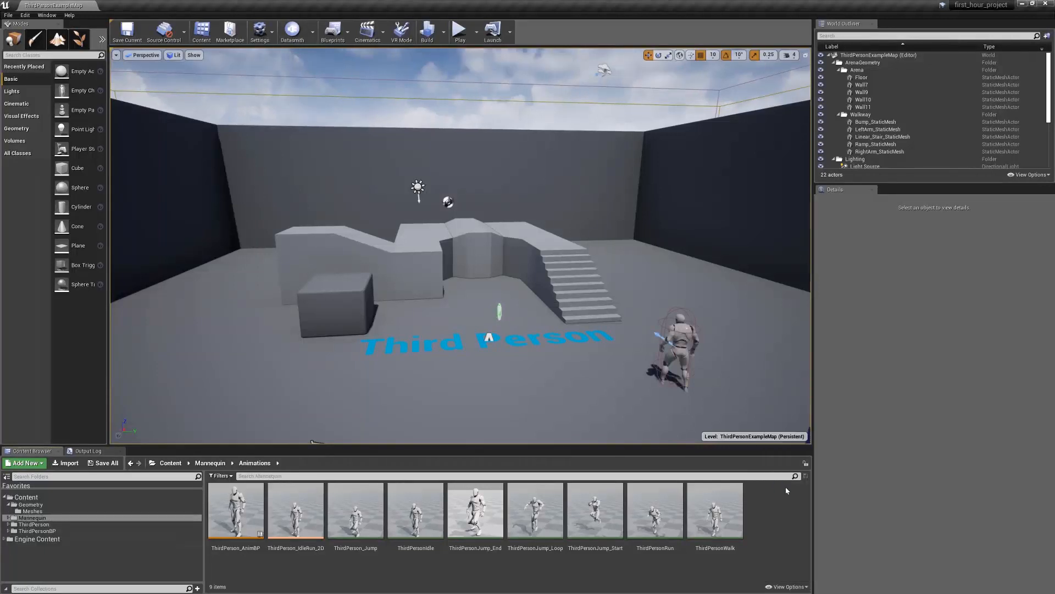
pyautogui.click(787, 587)
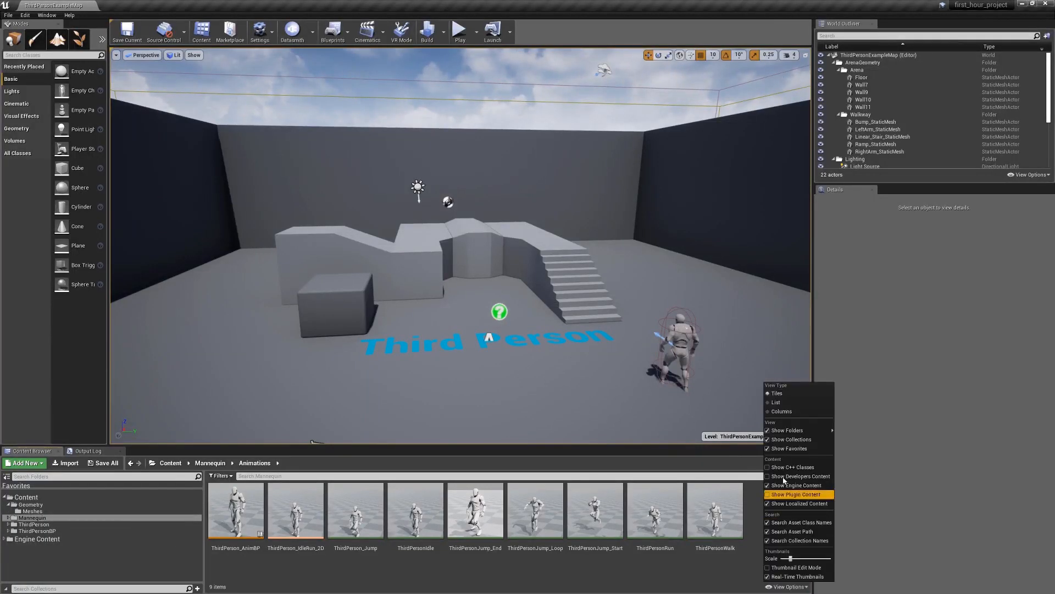
pyautogui.click(775, 403)
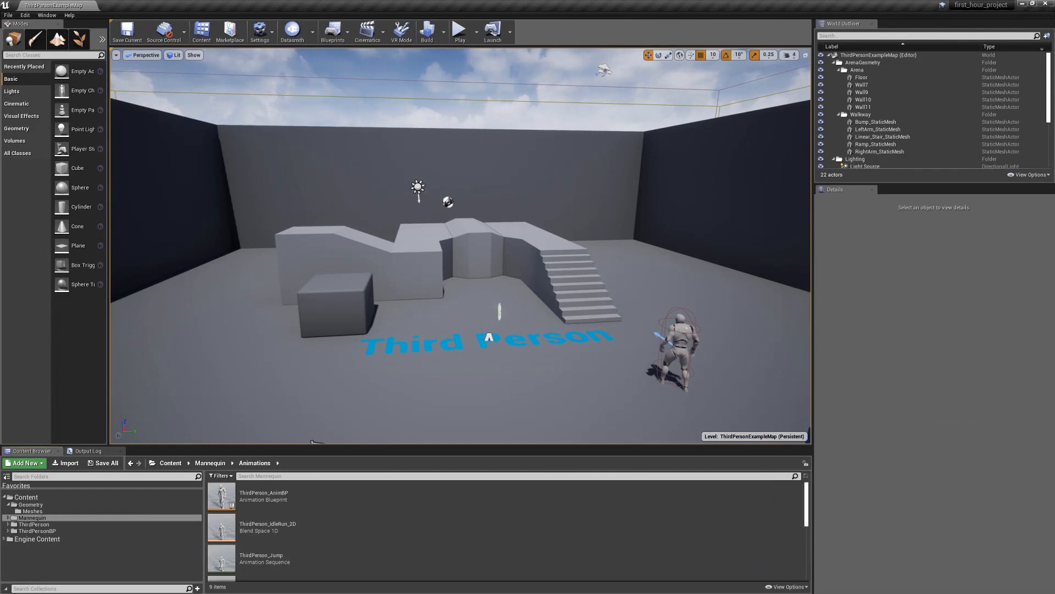
# Show the Animations folder's assets in the Columns view, and set the Content Browser's view type to Tiles
pyautogui.click(787, 586)
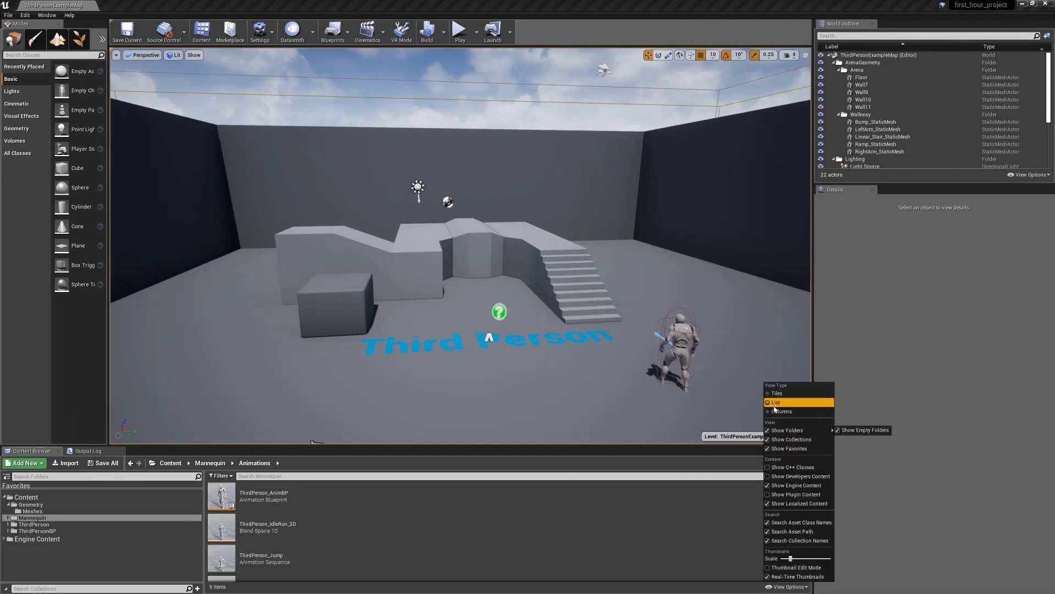
pyautogui.click(775, 408)
pyautogui.click(787, 587)
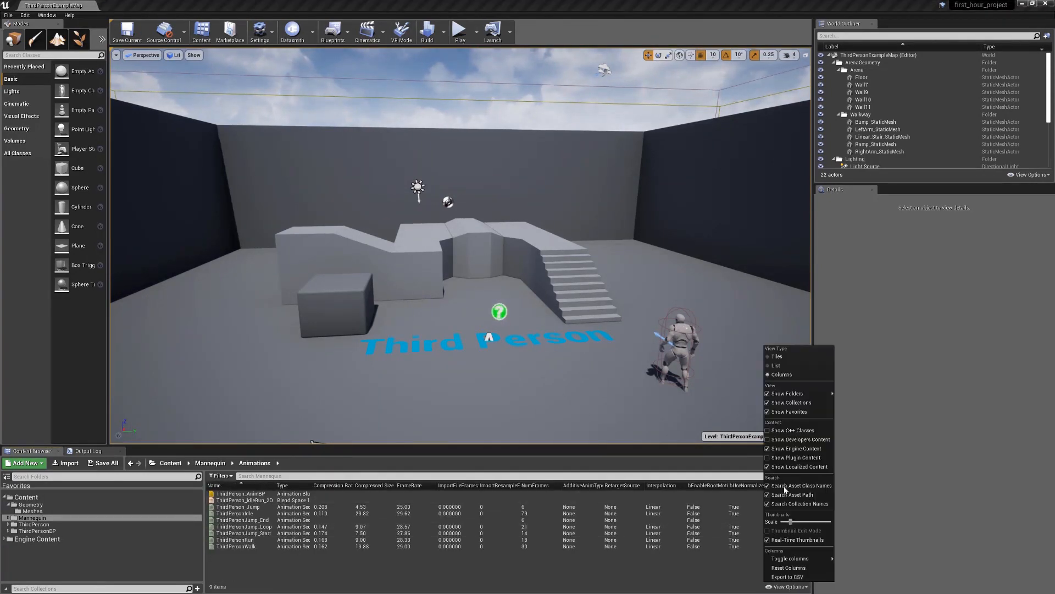
pyautogui.click(776, 357)
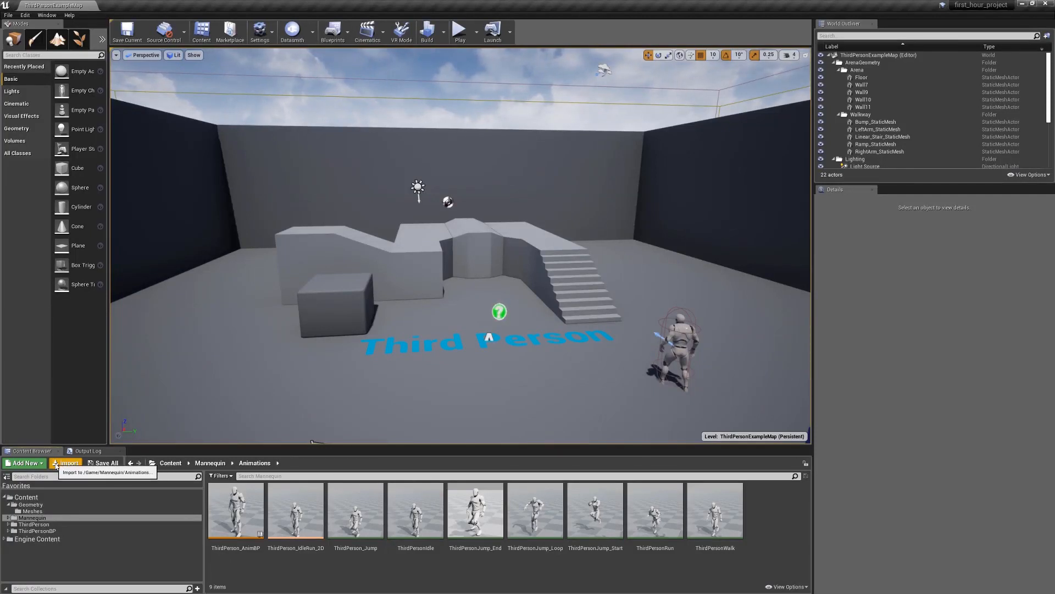
# Place the ThirdPerson_Jump animation in the level near the start of the Third Person floor text, at about X -660, Y -230, Z 130
pyautogui.moveTo(250, 534)
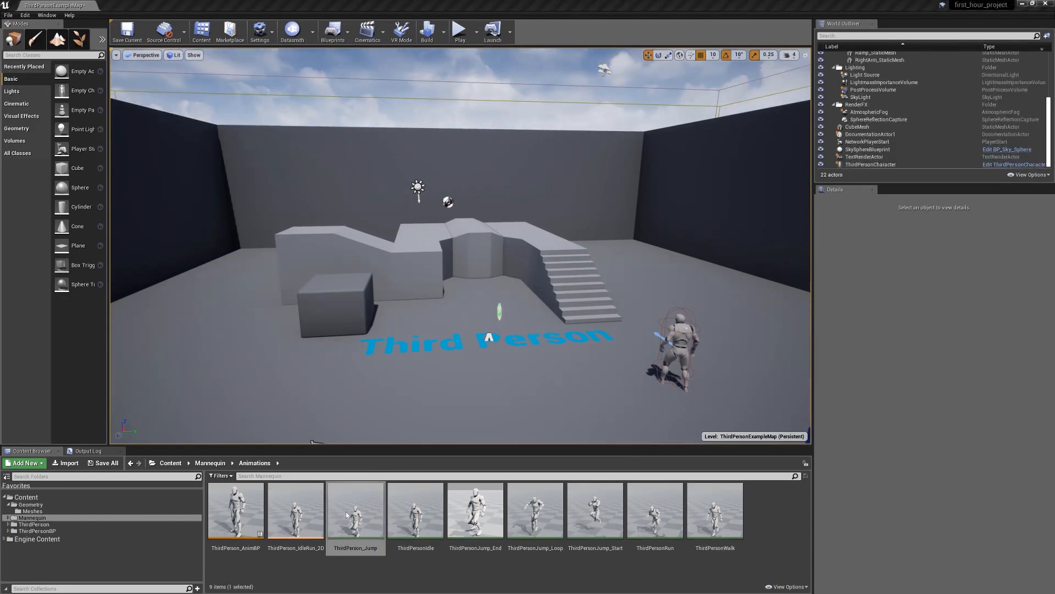
pyautogui.moveTo(347, 515); pyautogui.dragTo(410, 379)
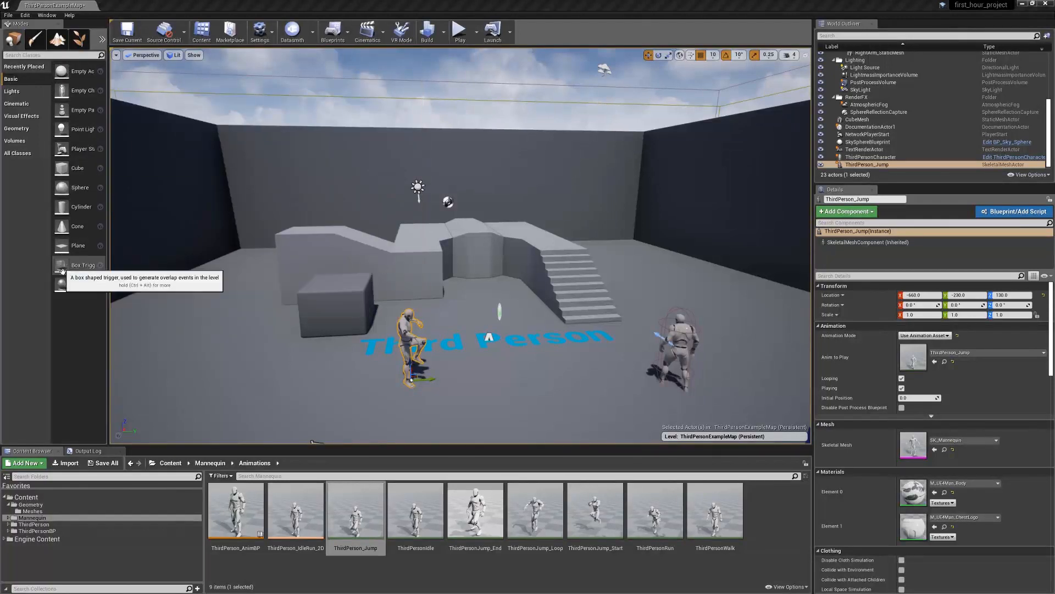
# Browse the Cinematic, Visual Effects and All Classes lists of placeable actors, and return to the Basic list
pyautogui.click(11, 105)
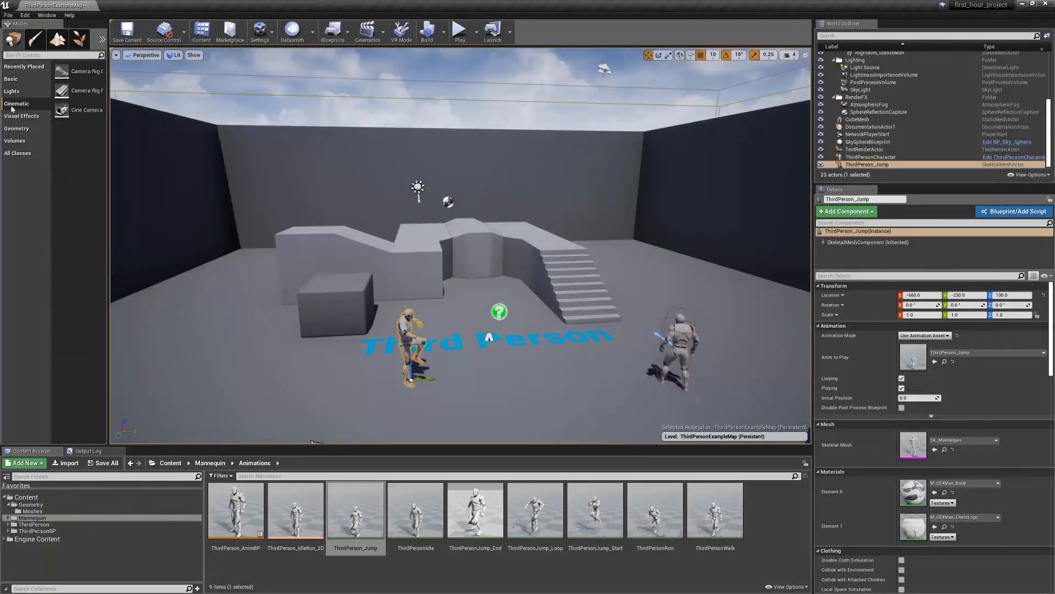
pyautogui.click(11, 122)
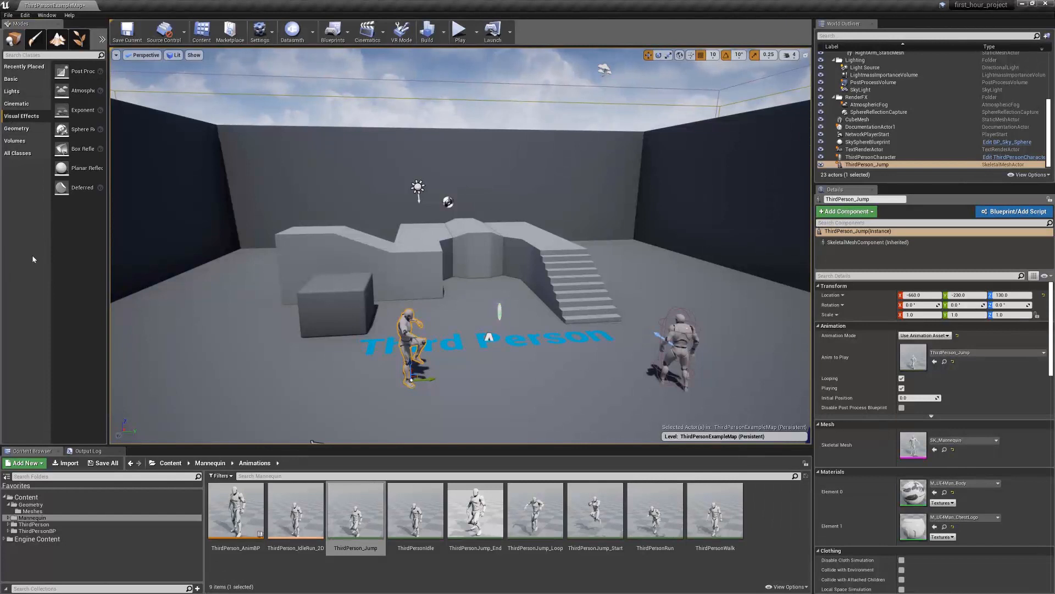
pyautogui.click(19, 154)
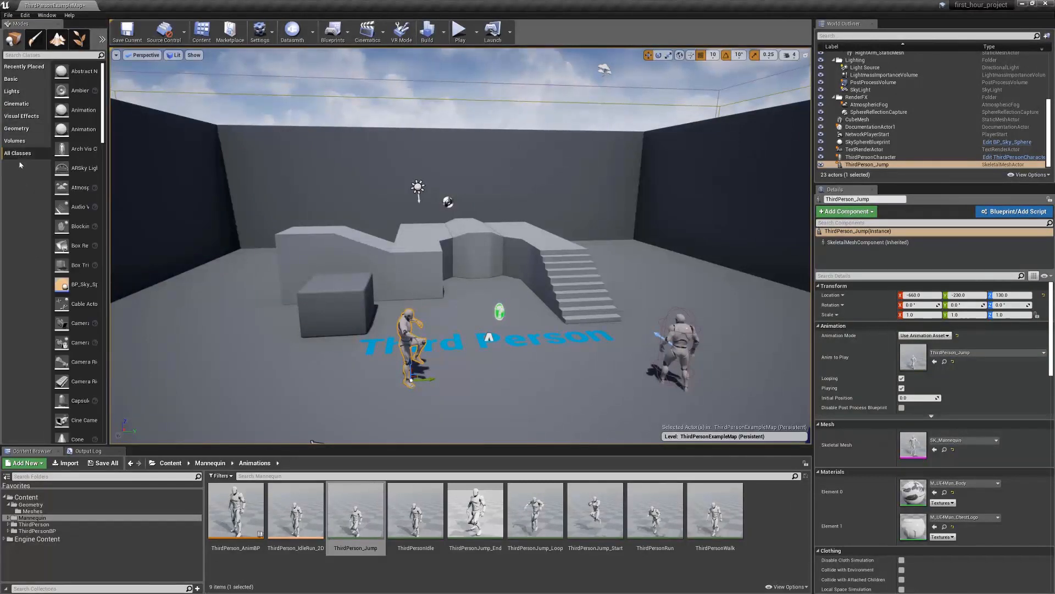
pyautogui.click(23, 81)
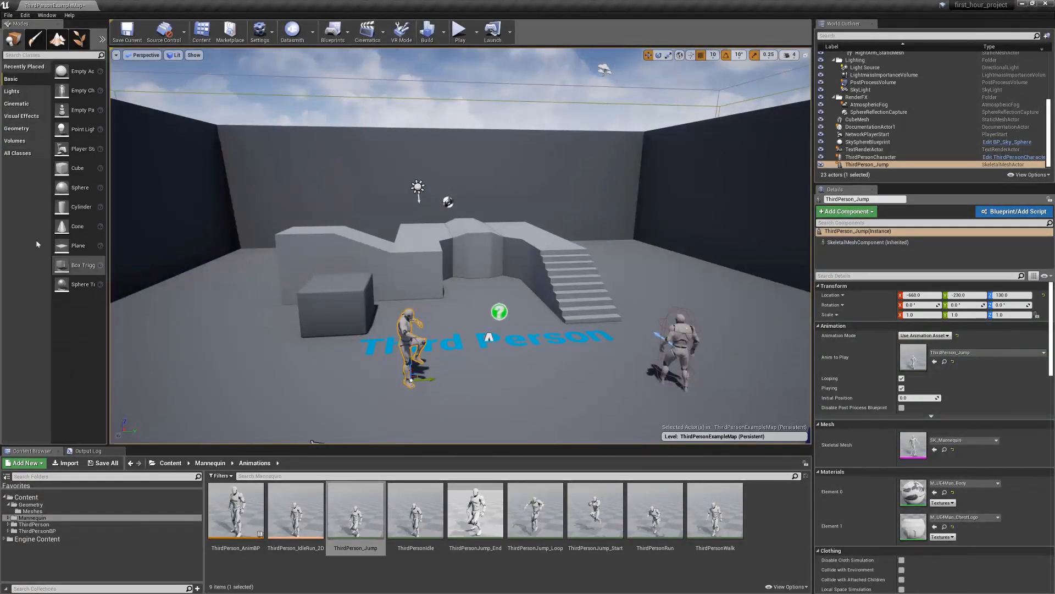
# Look through the Paint, Landscape and Foliage modes, and return to Place mode
pyautogui.click(33, 40)
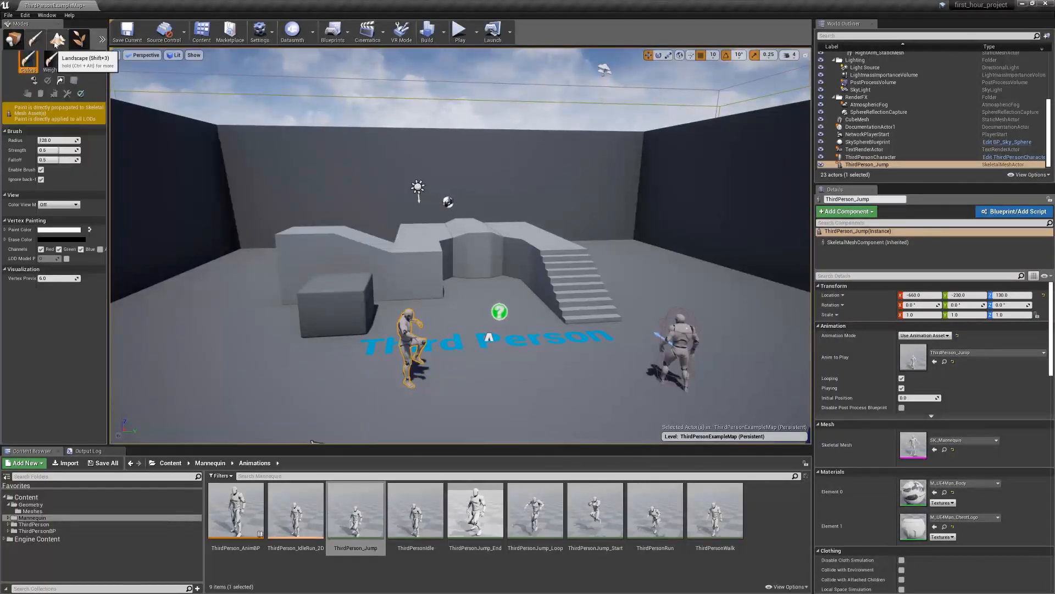
pyautogui.click(55, 40)
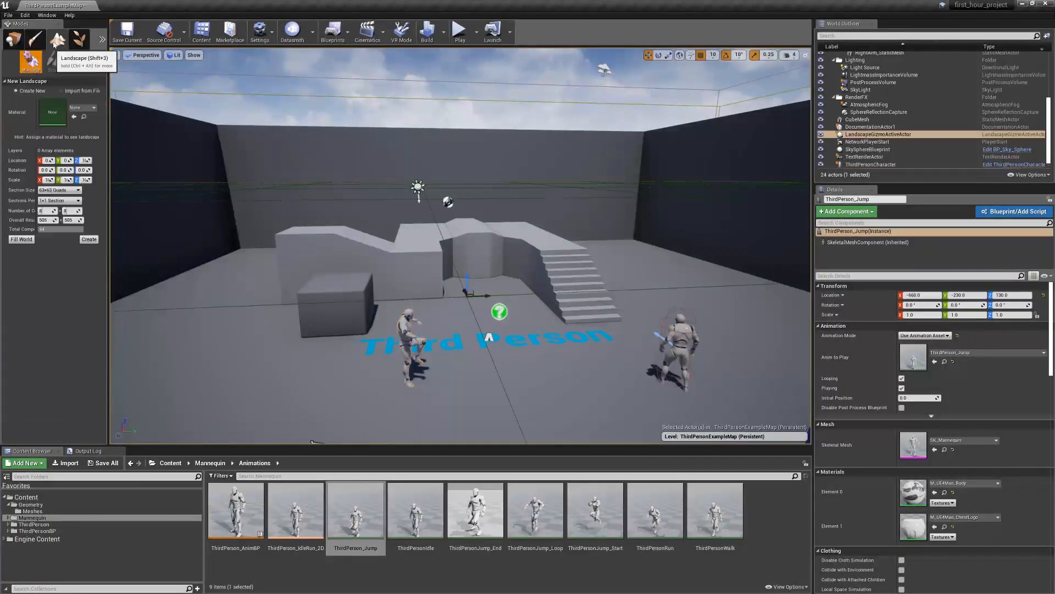
pyautogui.click(83, 47)
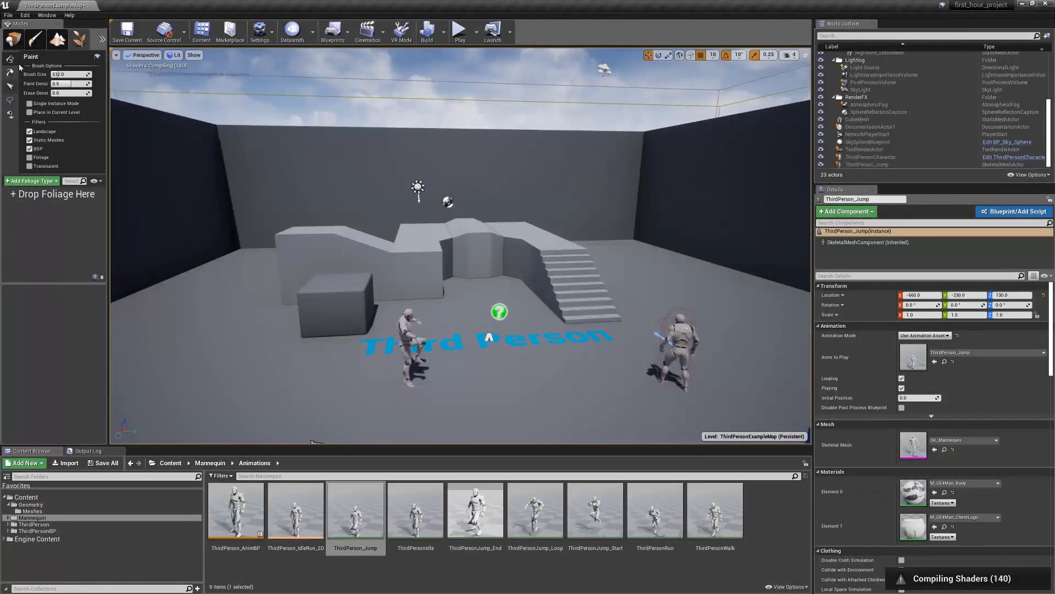
pyautogui.click(15, 37)
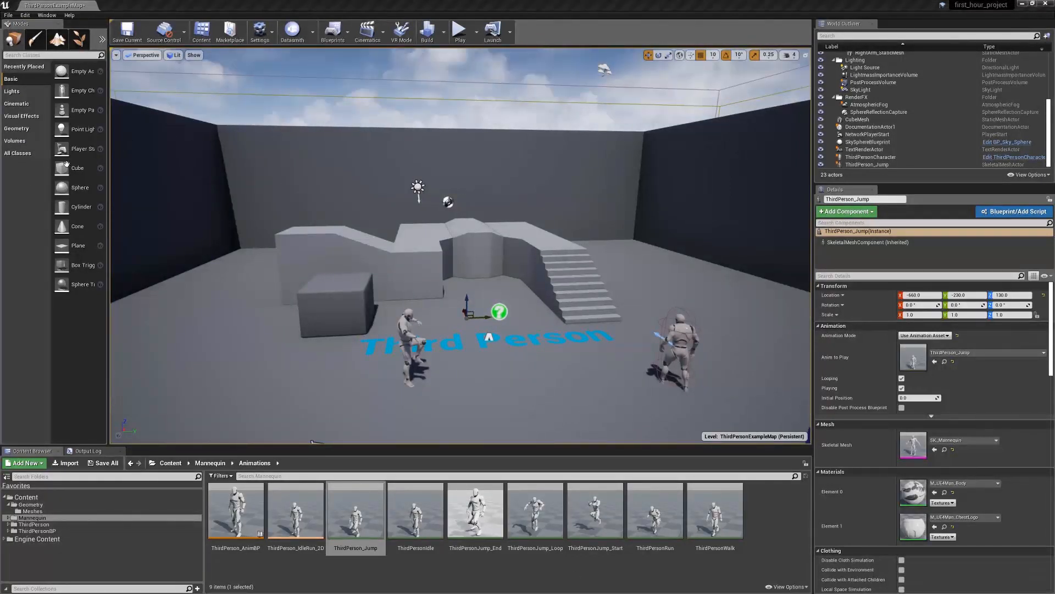
# Place a basic Cube beside the existing dark box, and the ThirdPersonIdle animation in front of that box
pyautogui.moveTo(92, 165); pyautogui.dragTo(236, 293)
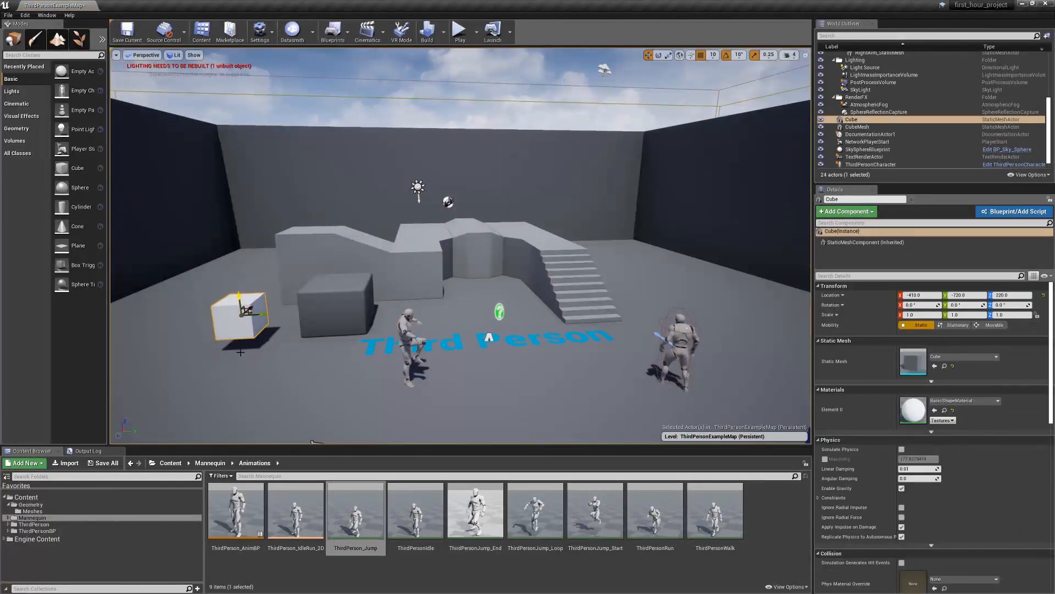
pyautogui.moveTo(416, 511); pyautogui.dragTo(314, 372)
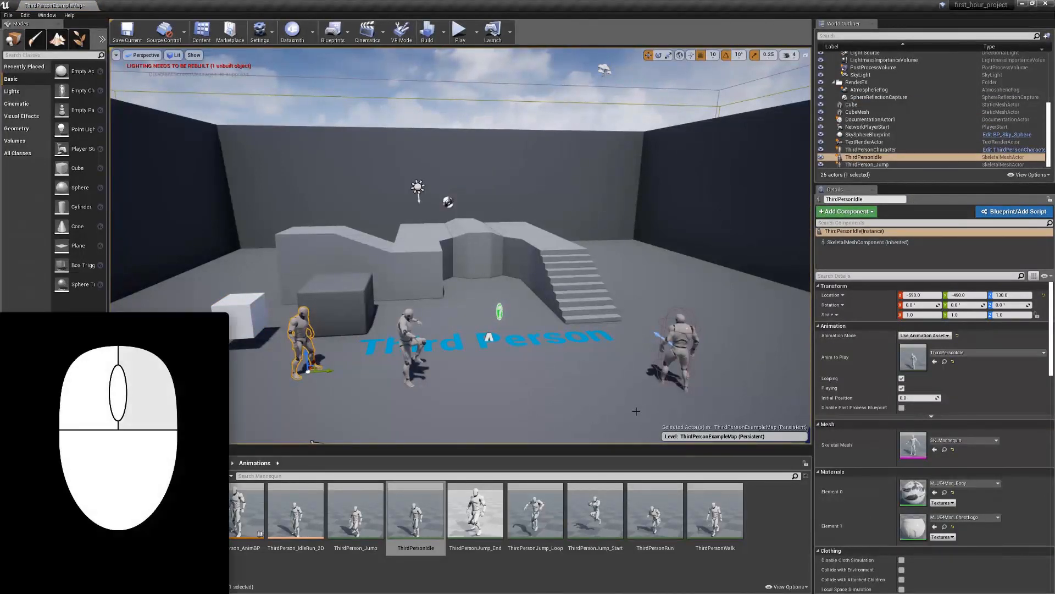
# Explore the level in the perspective viewport by turning, panning and flying the camera forward and sideways around the arena
pyautogui.moveTo(544, 293)
pyautogui.mouseDown(button='right')
pyautogui.moveTo(566, 292)
pyautogui.moveTo(495, 295)
pyautogui.moveTo(583, 292)
pyautogui.mouseUp(button='right')
pyautogui.moveTo(516, 292)
pyautogui.mouseDown()
pyautogui.moveTo(517, 247)
pyautogui.moveTo(506, 330)
pyautogui.mouseUp()
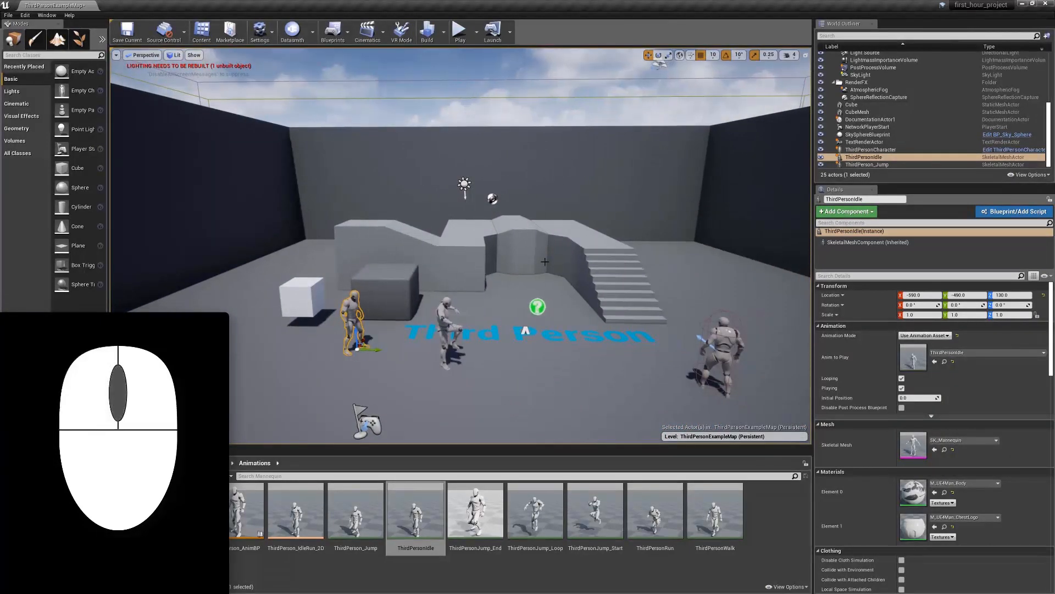
pyautogui.moveTo(545, 262); pyautogui.dragTo(696, 261, button='middle')
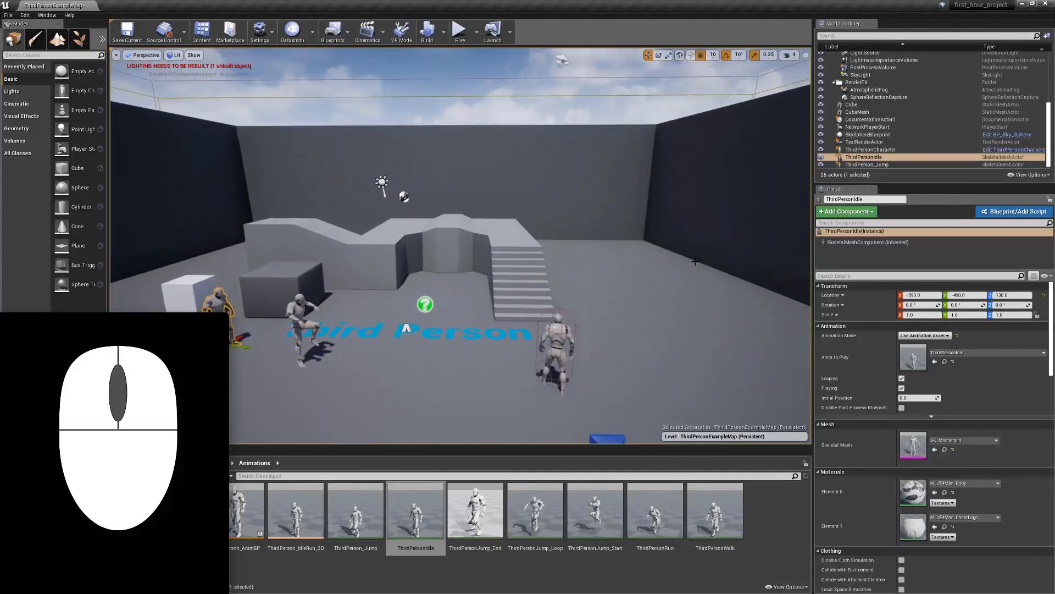
pyautogui.moveTo(726, 364); pyautogui.dragTo(602, 281, button='middle')
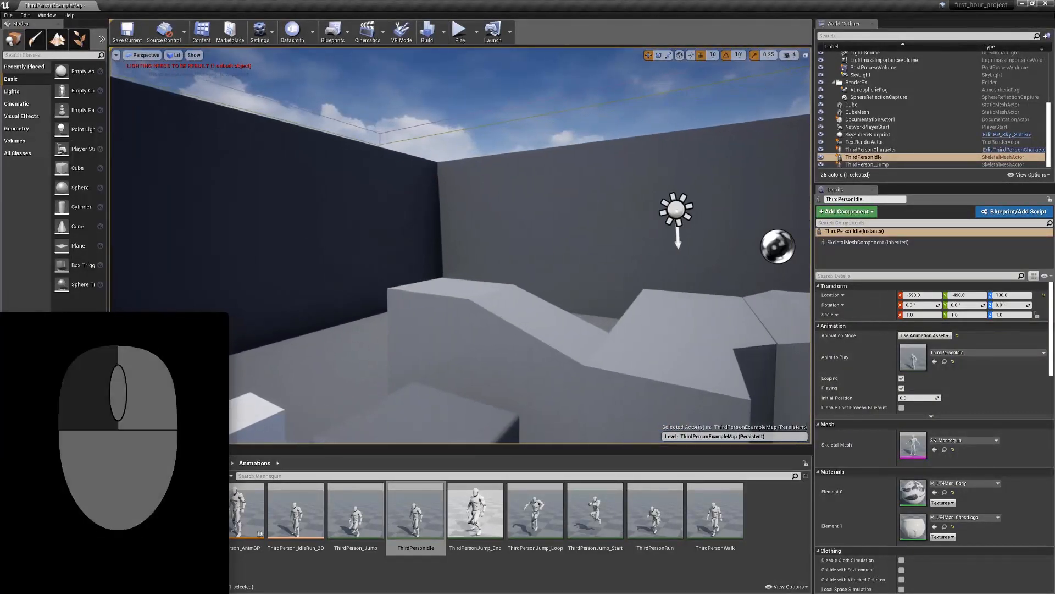
pyautogui.moveTo(601, 281); pyautogui.dragTo(597, 407)
pyautogui.press('d')
pyautogui.moveTo(461, 248); pyautogui.dragTo(584, 242)
pyautogui.press('a')
pyautogui.press('a')
pyautogui.press('d')
pyautogui.press('a')
pyautogui.press('d')
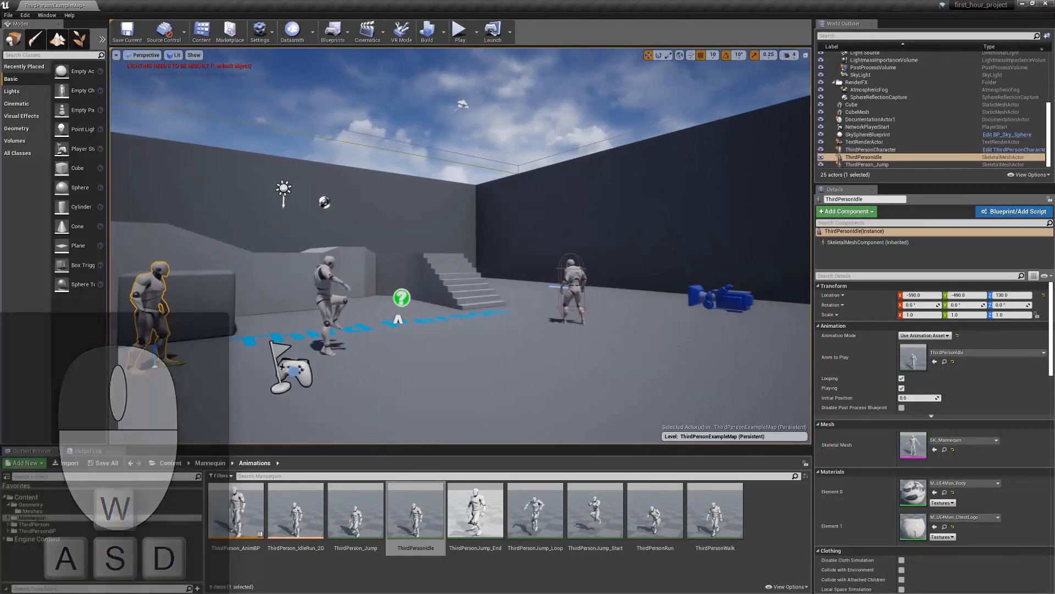
# Compare slower and faster viewport camera speeds by flying up and down in the level, and set the camera speed to 2
pyautogui.click(792, 55)
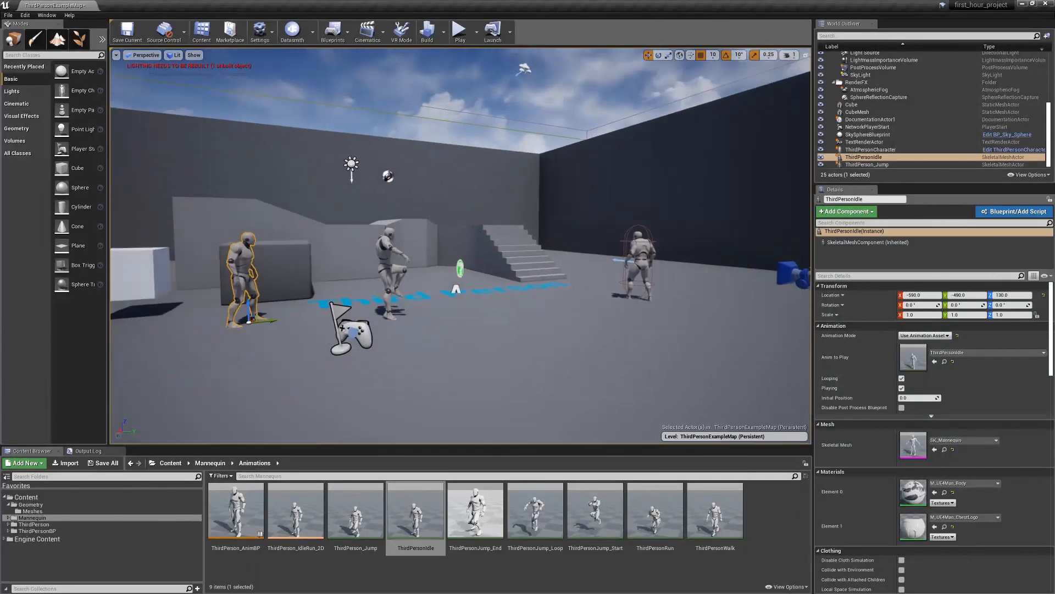
pyautogui.press('e')
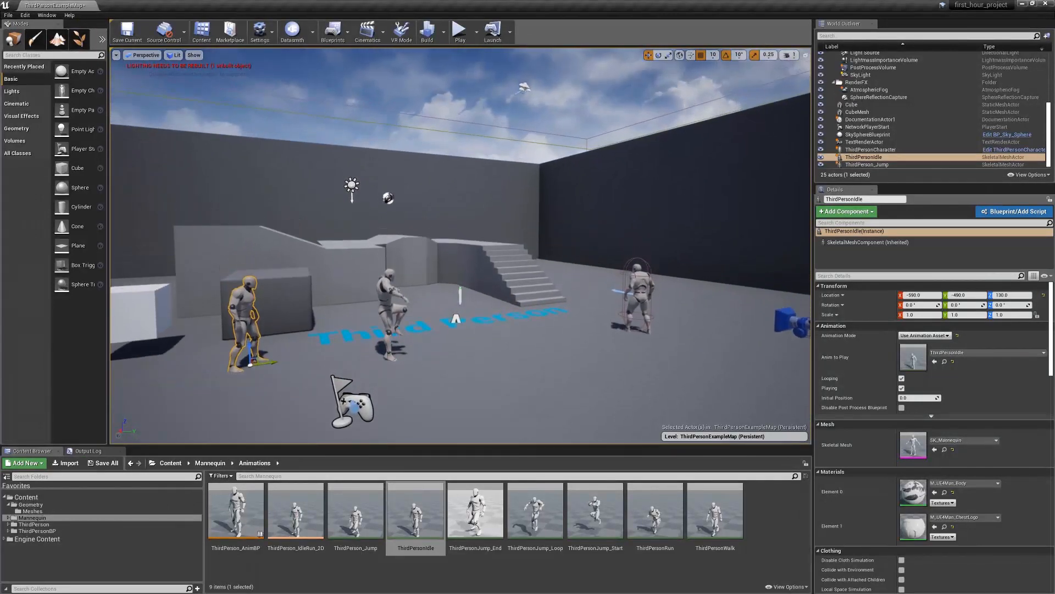
pyautogui.click(792, 55)
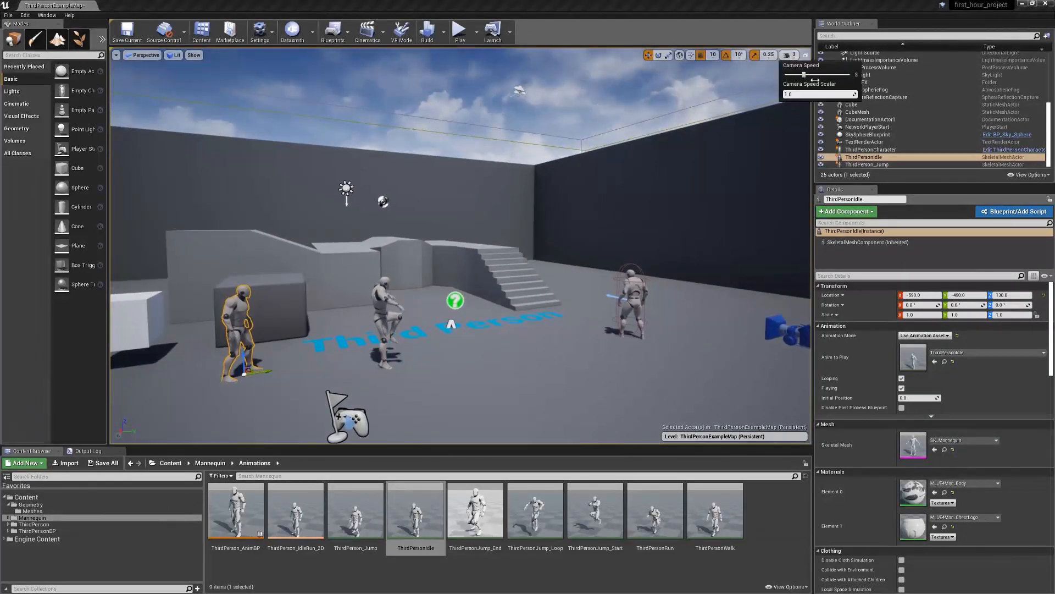
pyautogui.press('e')
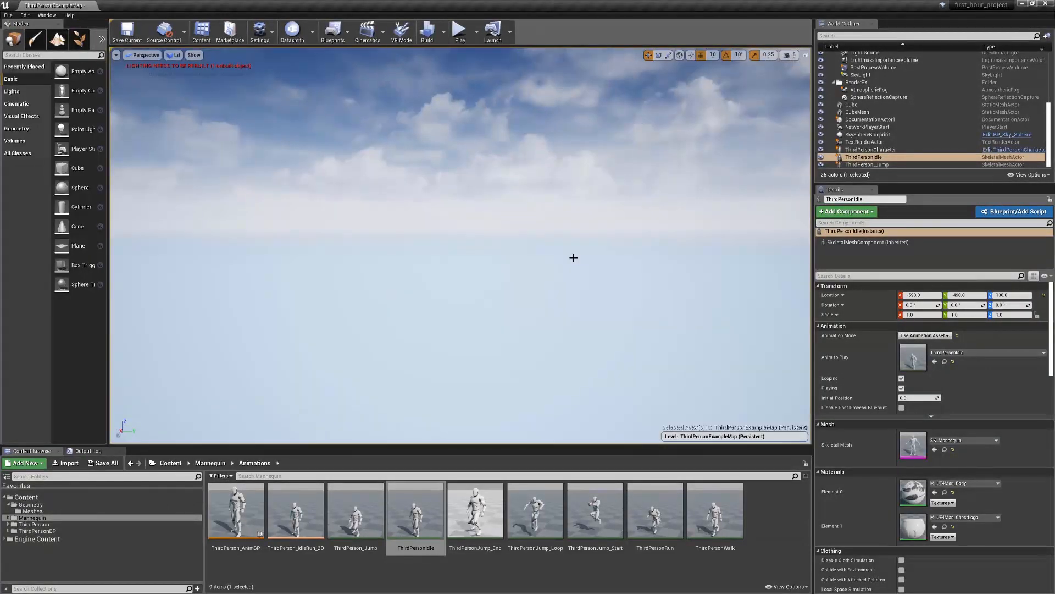
pyautogui.press('q')
pyautogui.press('e')
pyautogui.press('q')
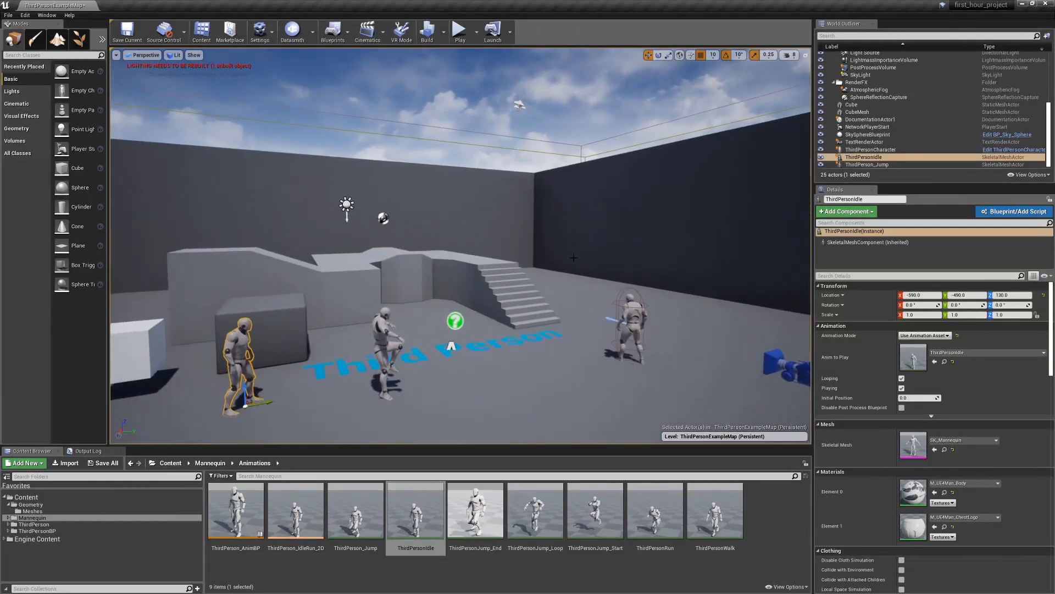
pyautogui.moveTo(573, 258); pyautogui.dragTo(576, 253, button='right')
pyautogui.click(792, 56)
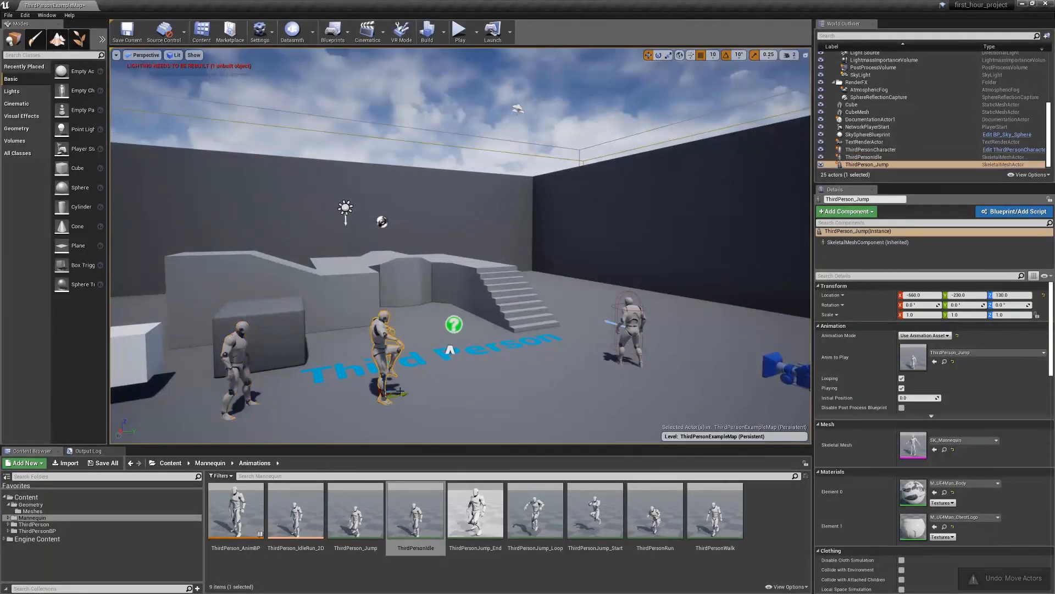
# Try the Move, Rotate and Scale tools on the ThirdPerson_Jump character, stretching it to a scale of 2.25 on X
pyautogui.moveTo(401, 392); pyautogui.dragTo(499, 371)
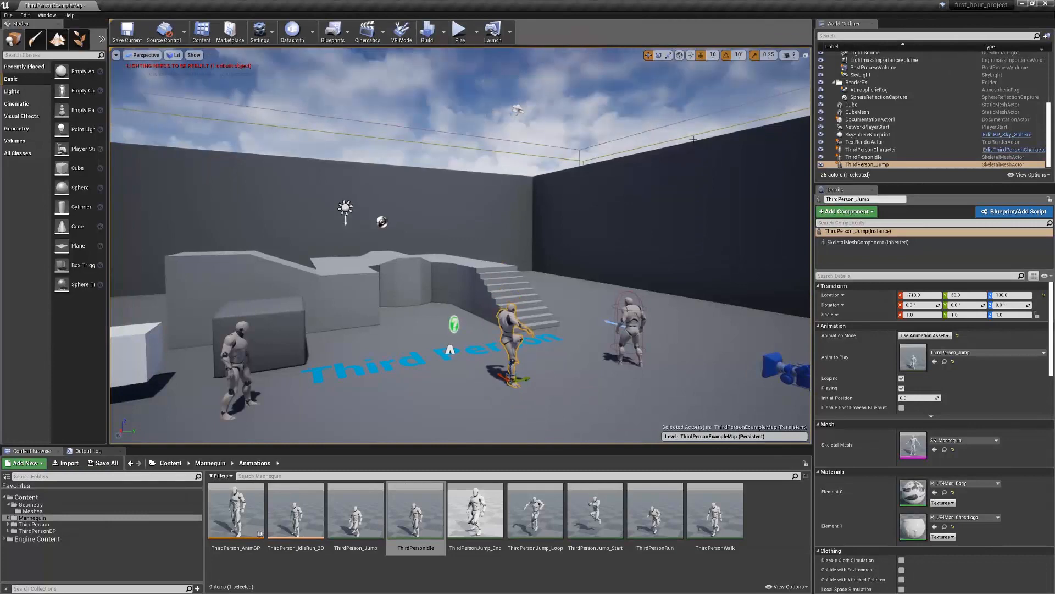
pyautogui.click(659, 56)
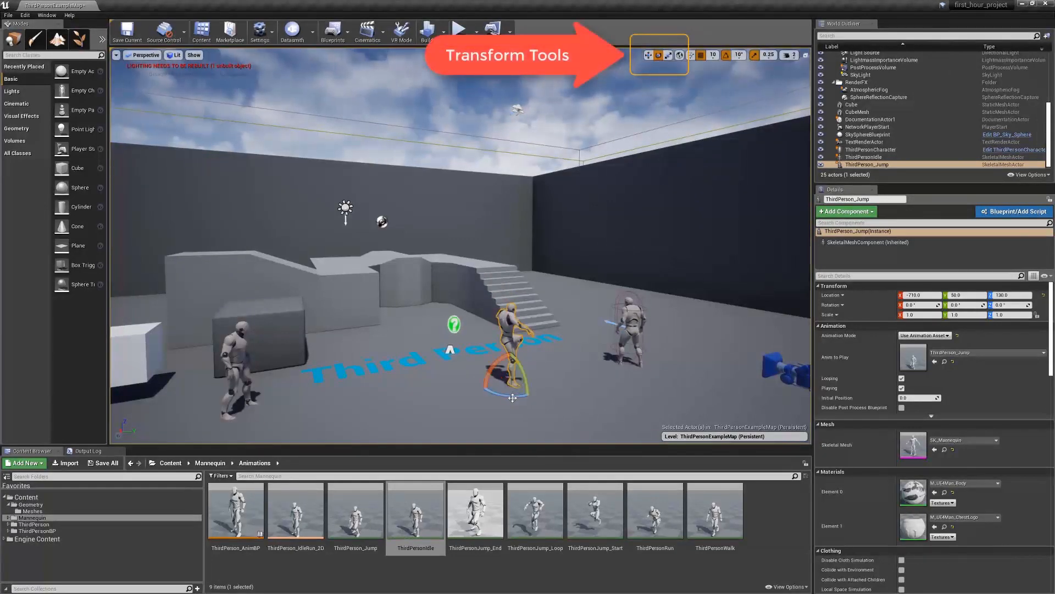
pyautogui.moveTo(497, 394); pyautogui.dragTo(480, 394)
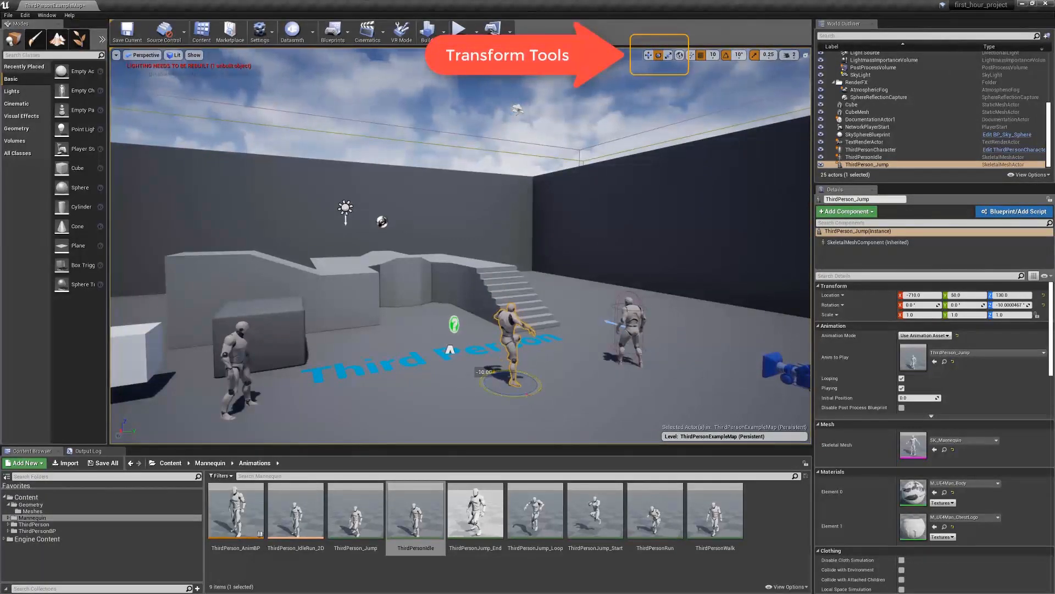
pyautogui.click(670, 55)
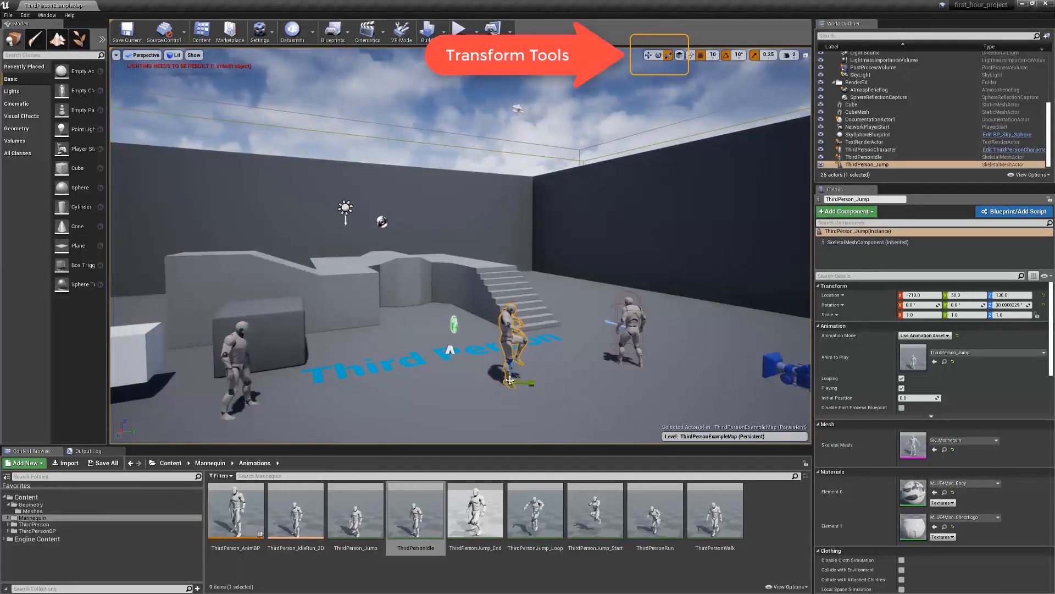
pyautogui.moveTo(511, 383); pyautogui.dragTo(515, 382)
# Undo the scaling, rotation and moves made to the ThirdPerson_Jump character
pyautogui.press('w')
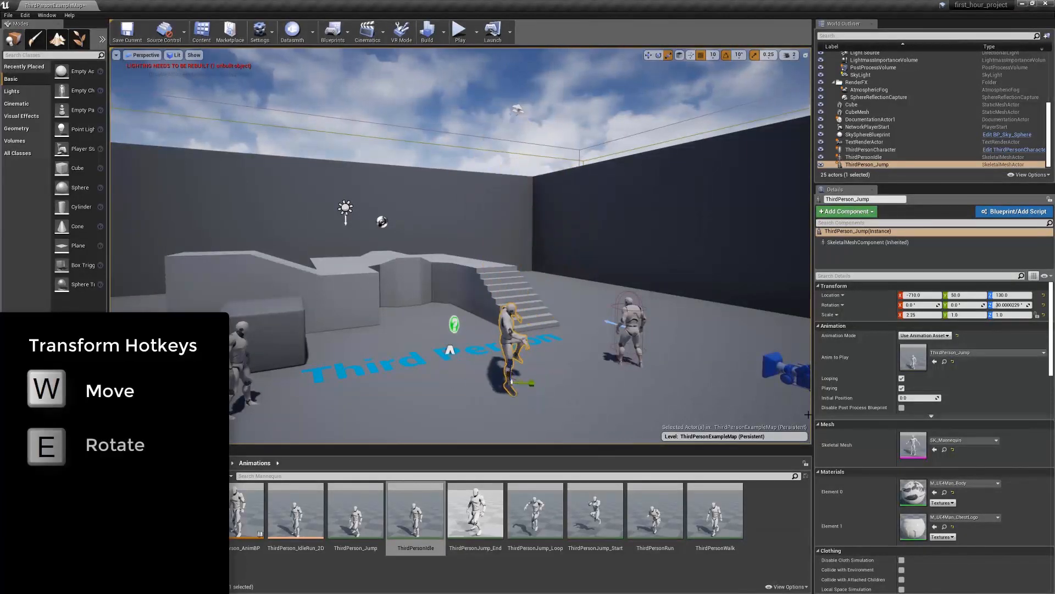
pyautogui.hotkey('ctrl', 'z')
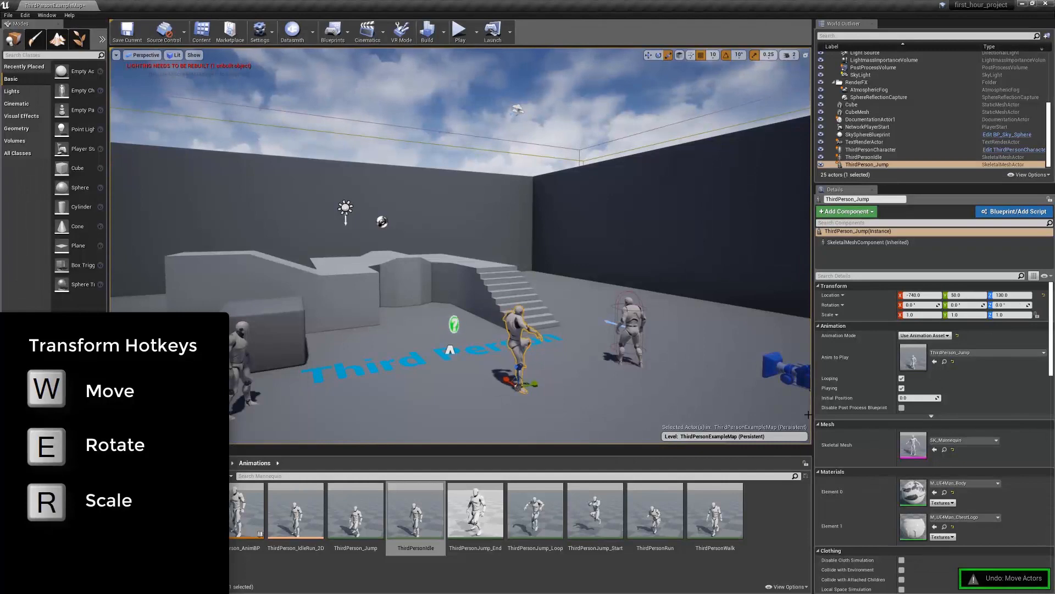
pyautogui.hotkey('ctrl', 'z')
pyautogui.hotkey('ctrl', 'z')
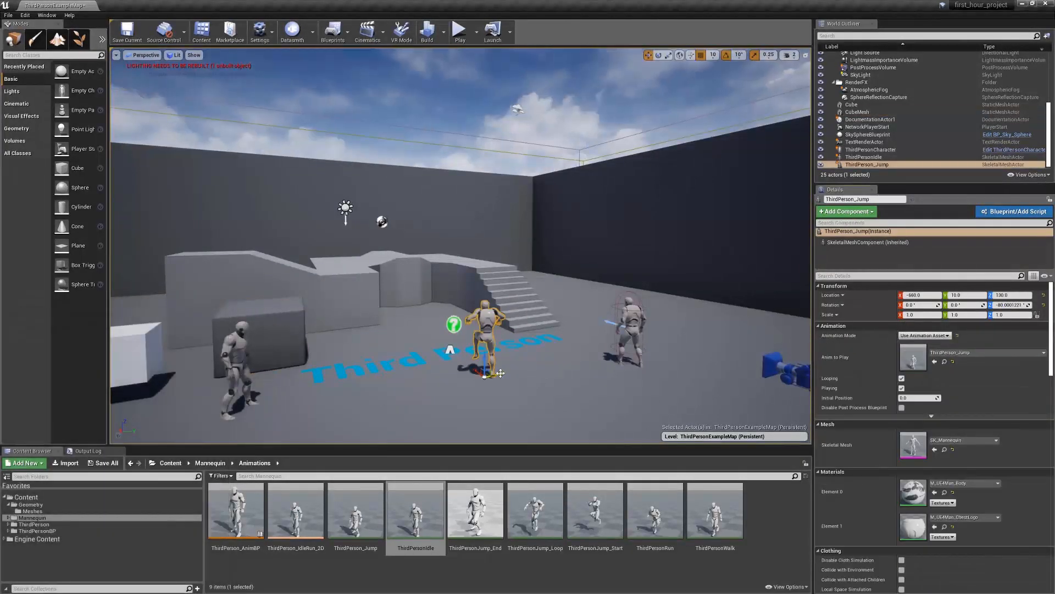
# Move the ThirdPerson_Jump character in front of the stairs to about X -660, Y 100, and rotate it to about -80° on Z
pyautogui.moveTo(501, 374); pyautogui.dragTo(531, 375)
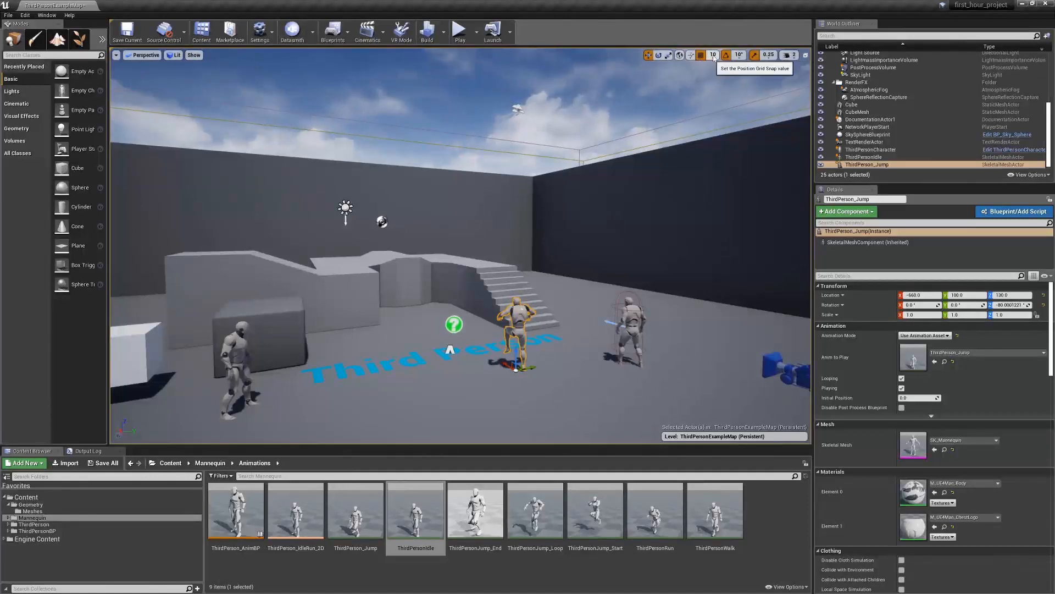
# Examine the available snap values for position, rotation and scale in the viewport
pyautogui.click(714, 56)
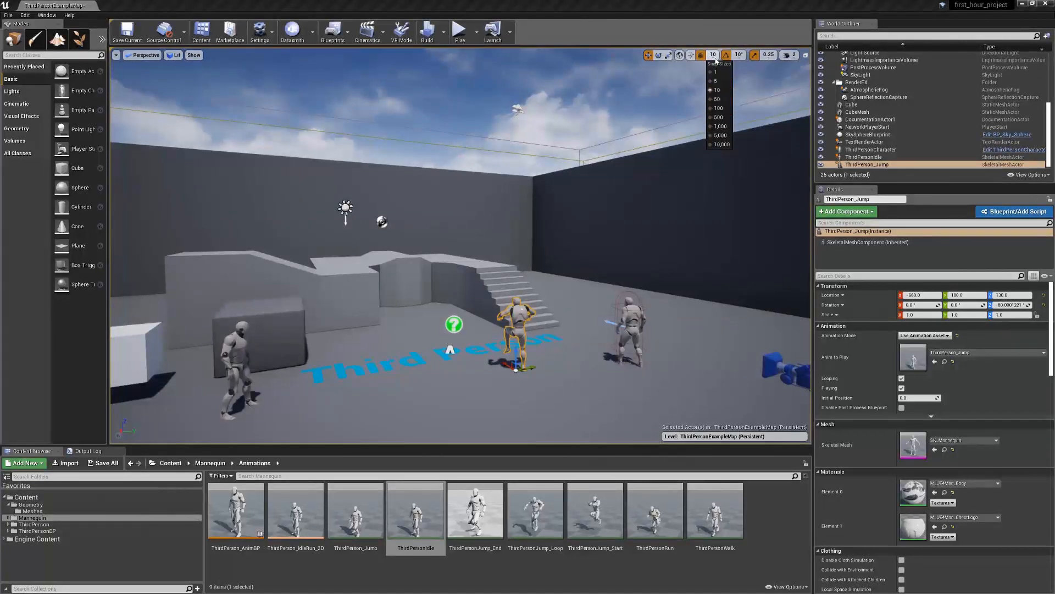
pyautogui.moveTo(739, 56)
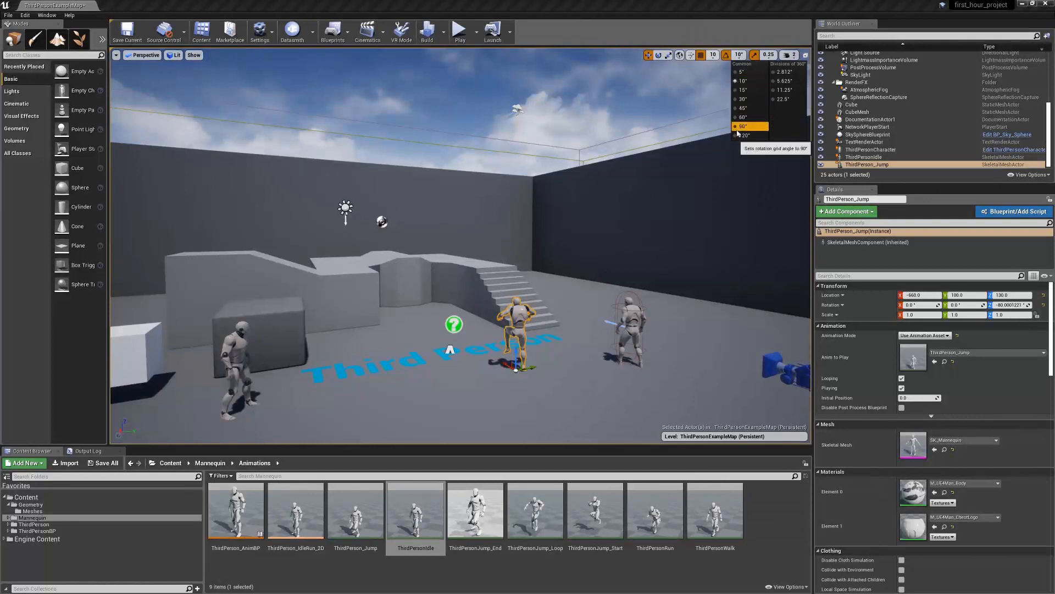
pyautogui.click(769, 55)
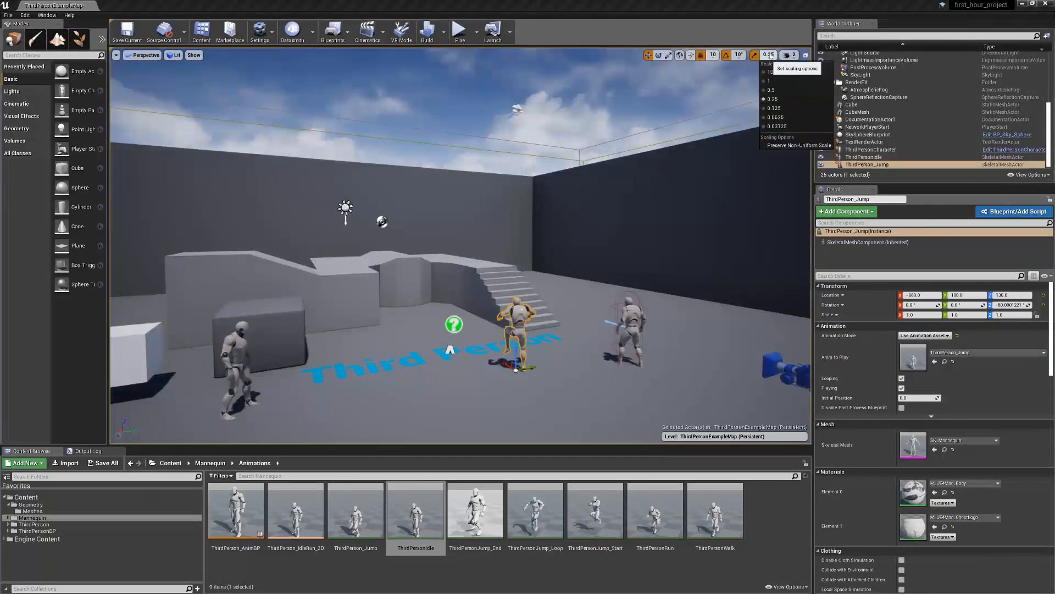
# Turn off grid, rotation and scale snapping in the viewport
pyautogui.click(702, 56)
pyautogui.click(727, 57)
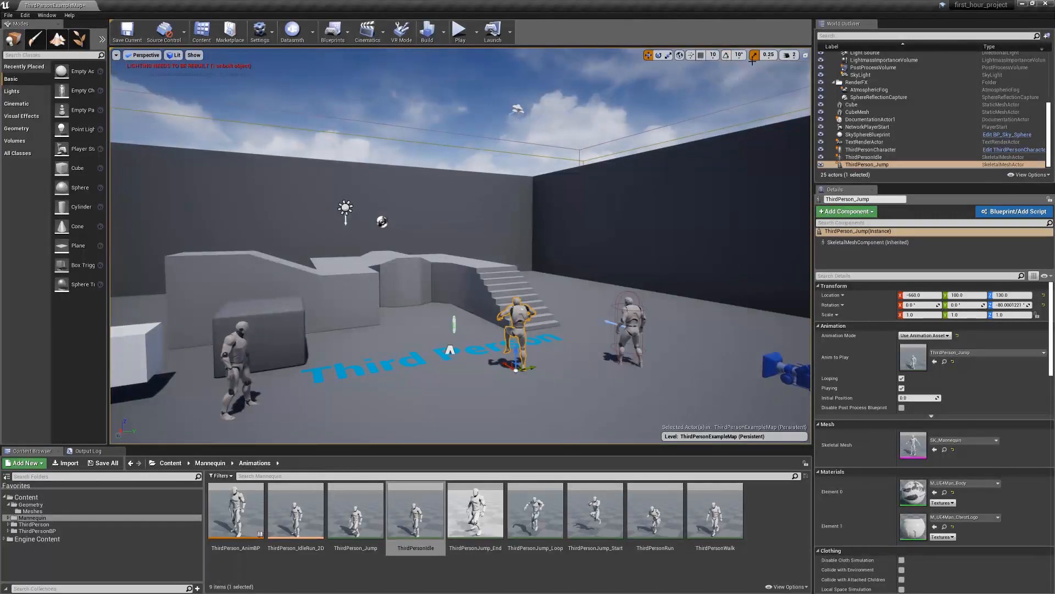
pyautogui.click(754, 54)
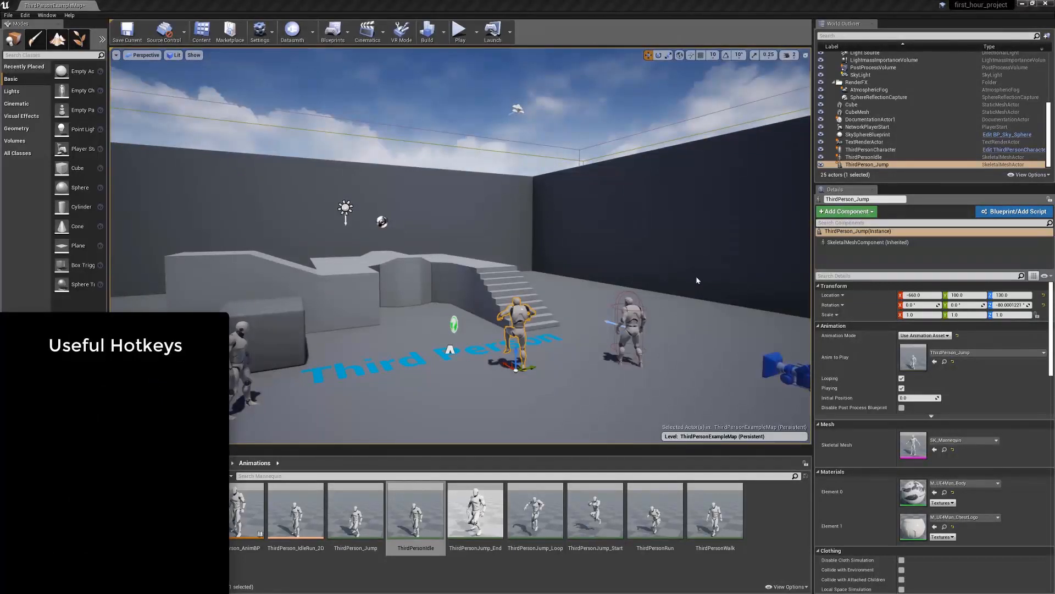
# Reselect the ThirdPerson_Jump character and toggle Game View on and back off
pyautogui.click(590, 315)
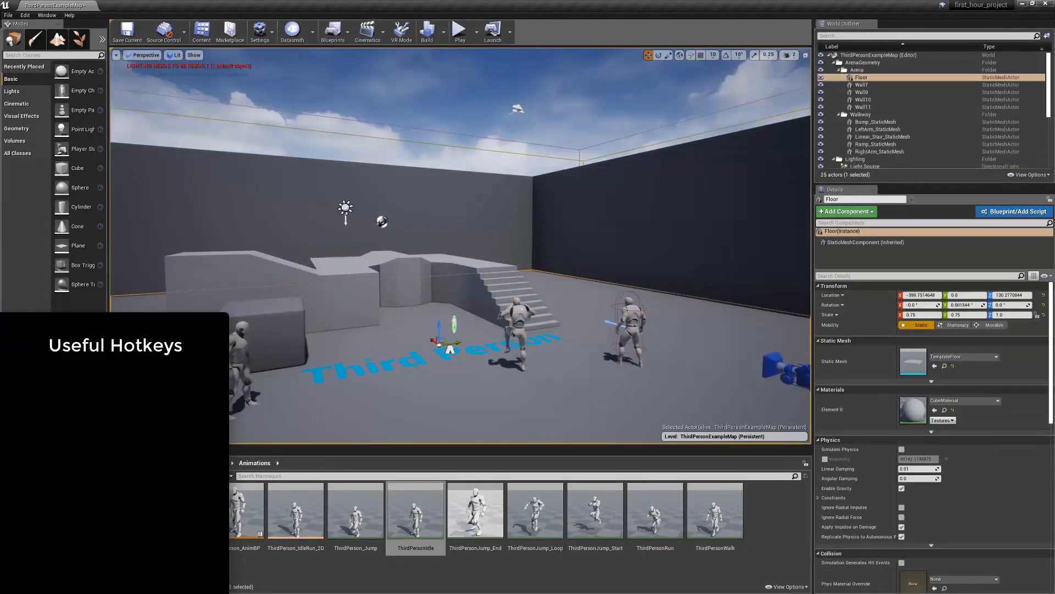
pyautogui.click(519, 323)
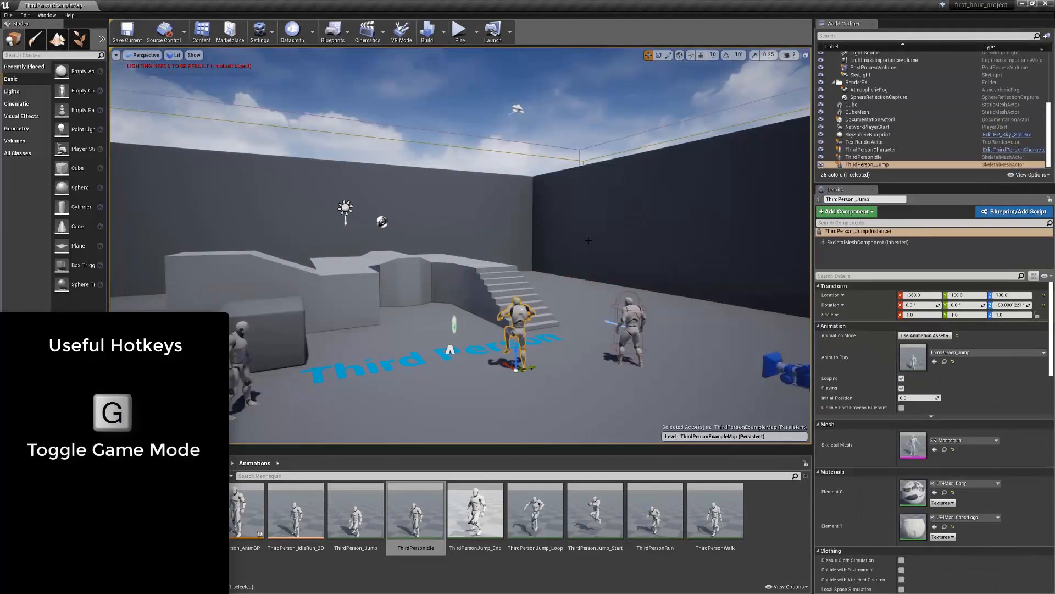
pyautogui.press('g')
pyautogui.press('g')
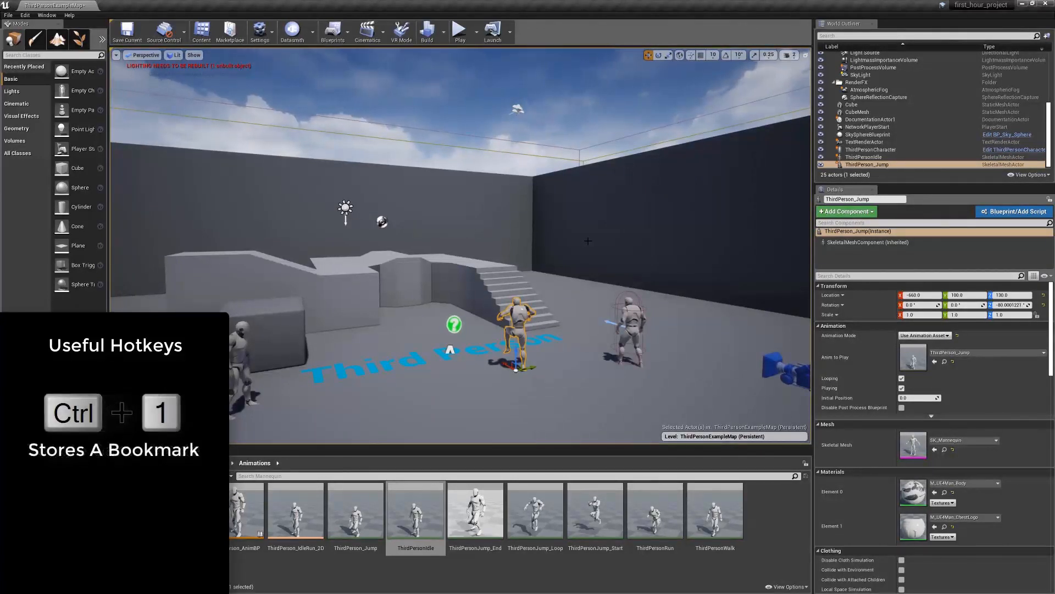
# Store camera bookmarks 1, 2 and 3 from different viewpoints in the level and jump between them
pyautogui.moveTo(559, 303); pyautogui.dragTo(637, 356, button='right')
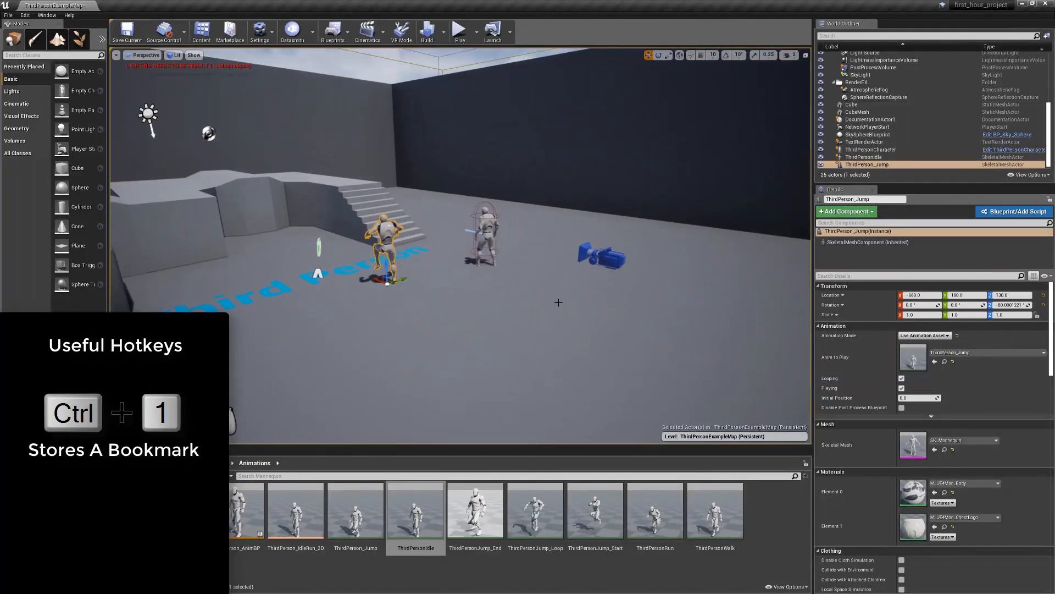
pyautogui.moveTo(557, 283); pyautogui.dragTo(448, 301, button='right')
pyautogui.press('1')
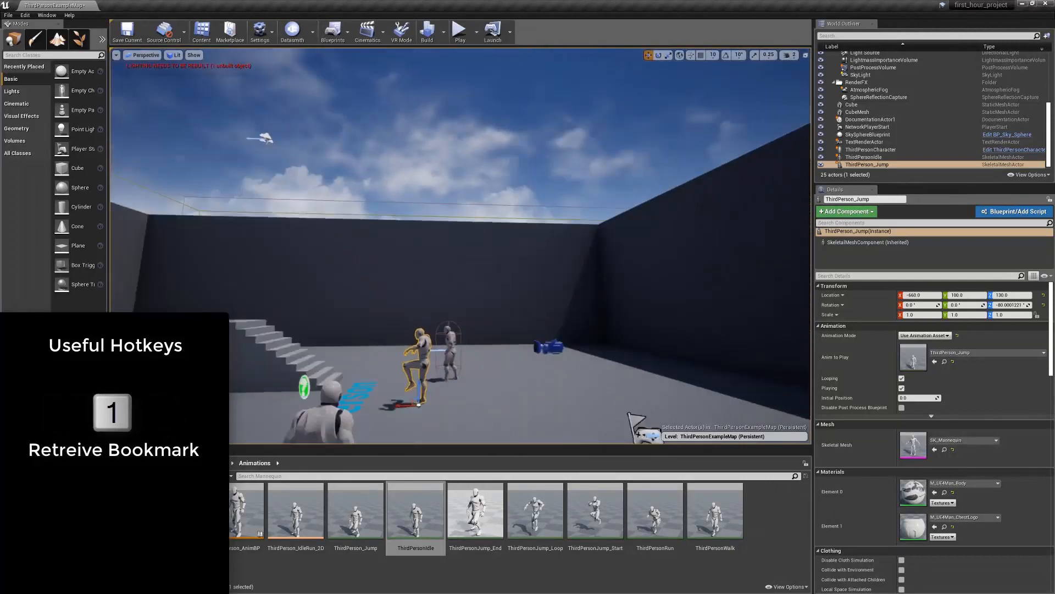
pyautogui.press('2')
pyautogui.press('3')
pyautogui.press('1')
pyautogui.press('2')
pyautogui.press('3')
pyautogui.press('1')
pyautogui.press('2')
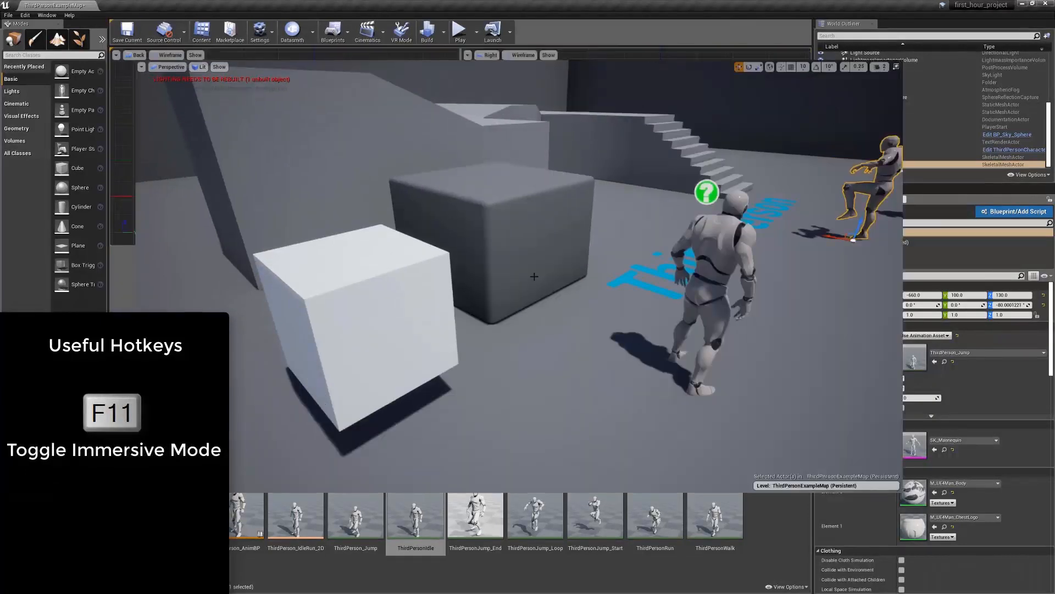
# Toggle the viewport's Immersive Mode on and off twice
pyautogui.press('F11')
pyautogui.press('F11')
pyautogui.press('F11')
pyautogui.press('F11')
# Focus the view in turn on Linear_Stair_StaticMesh, Bump_StaticMesh and the ThirdPerson_Jump character
pyautogui.click(613, 131)
pyautogui.press('f')
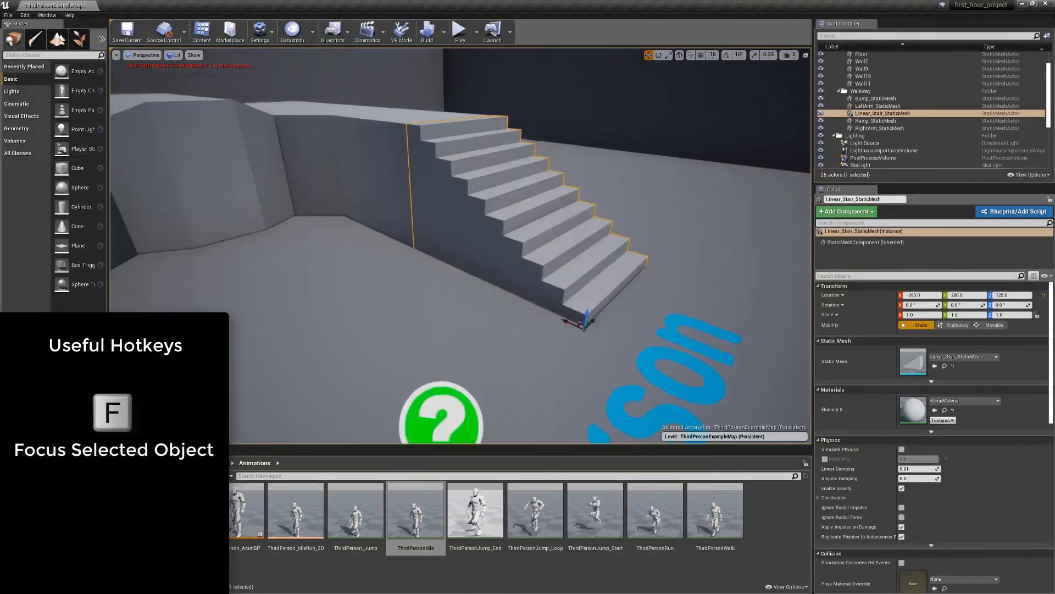
pyautogui.click(152, 176)
pyautogui.press('f')
pyautogui.moveTo(320, 187); pyautogui.dragTo(494, 192, button='right')
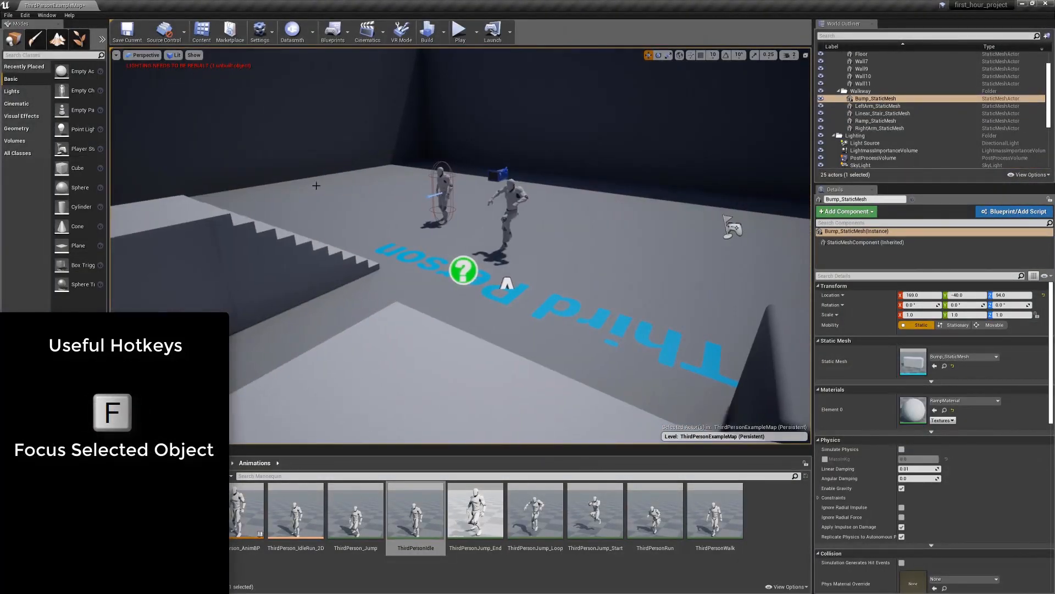
pyautogui.click(503, 212)
pyautogui.press('f')
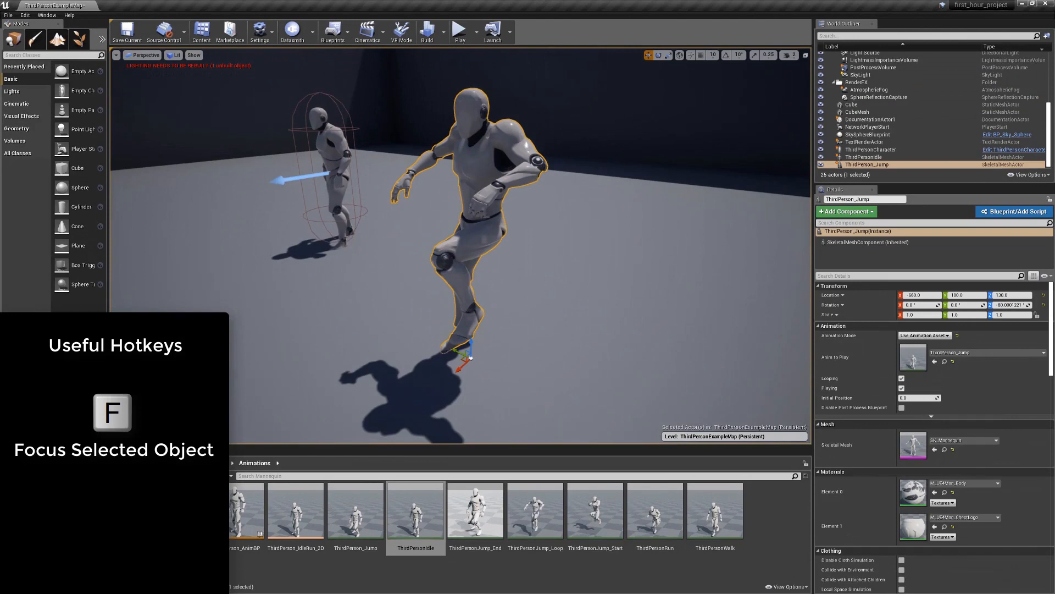
# Check the viewport options for Game View, Immersive Mode and the stored bookmarks
pyautogui.click(116, 55)
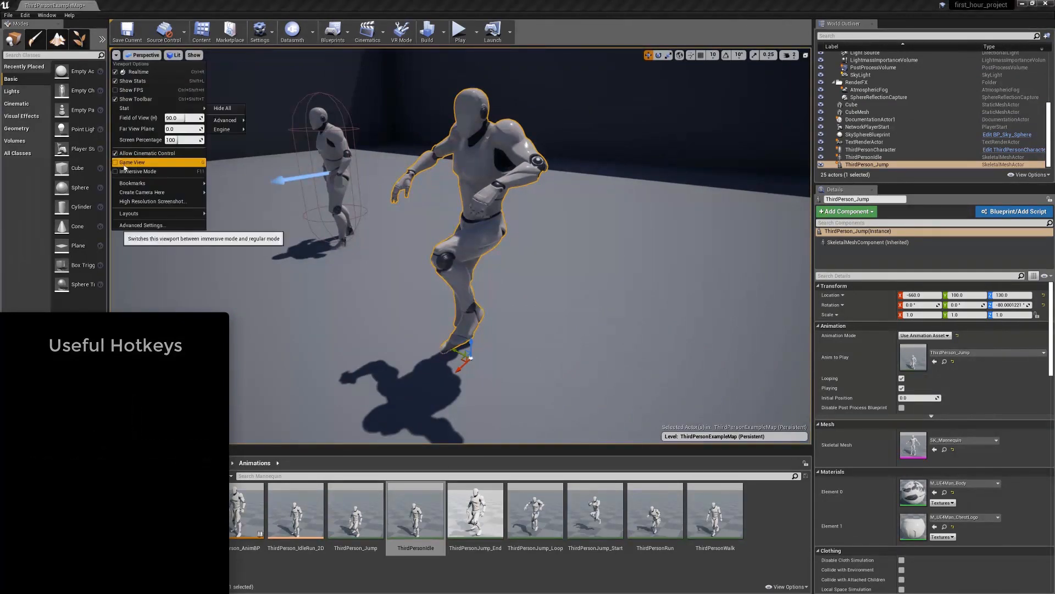
pyautogui.moveTo(131, 183)
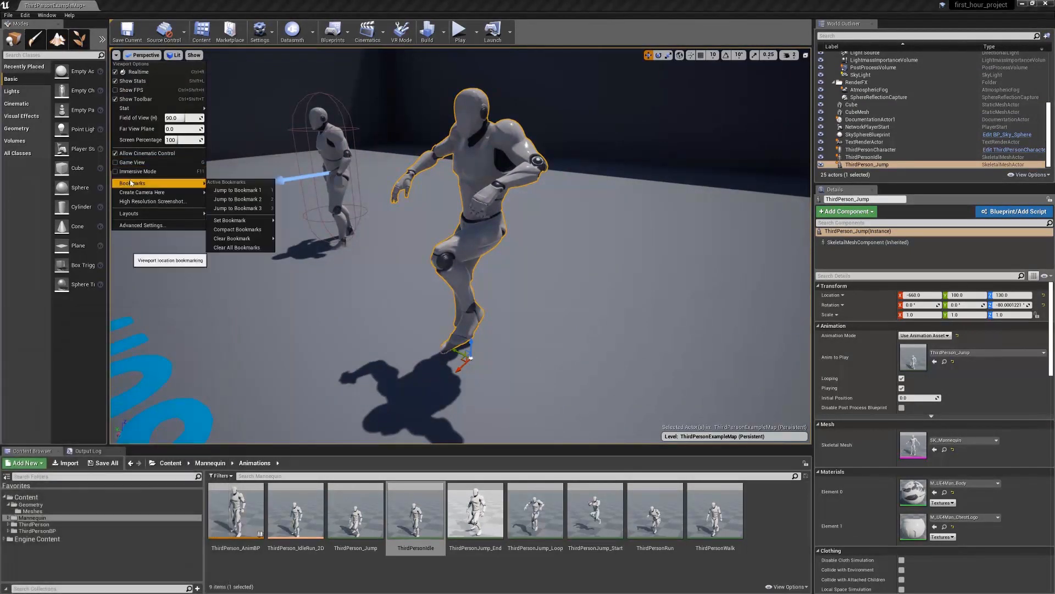
pyautogui.click(470, 177)
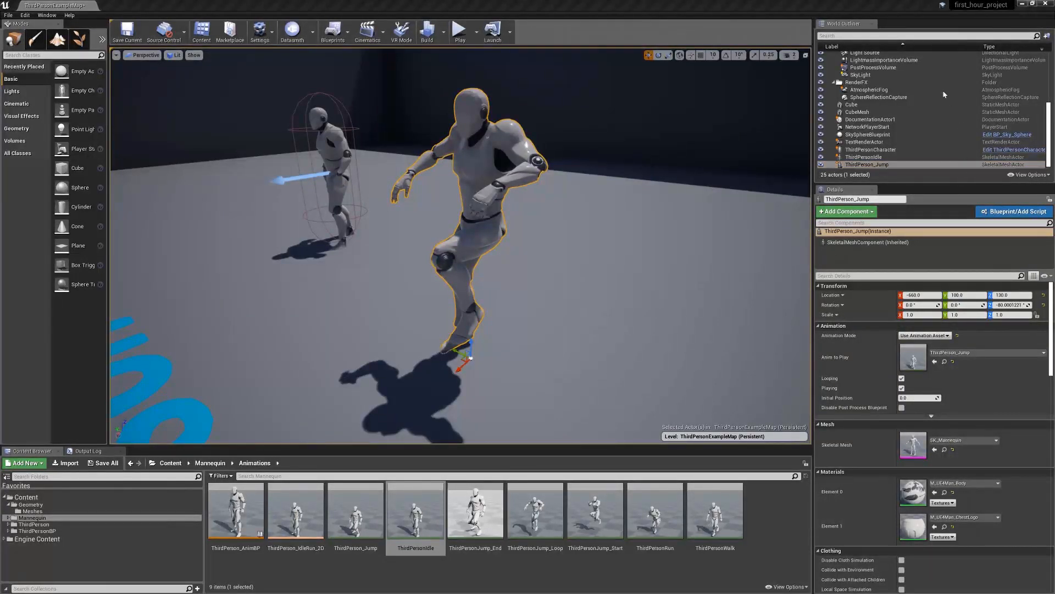
# Collapse the ArenaGeometry, Lighting and RenderFX folders in the World Outliner
pyautogui.scroll(1, 943, 94)
pyautogui.scroll(5, 943, 95)
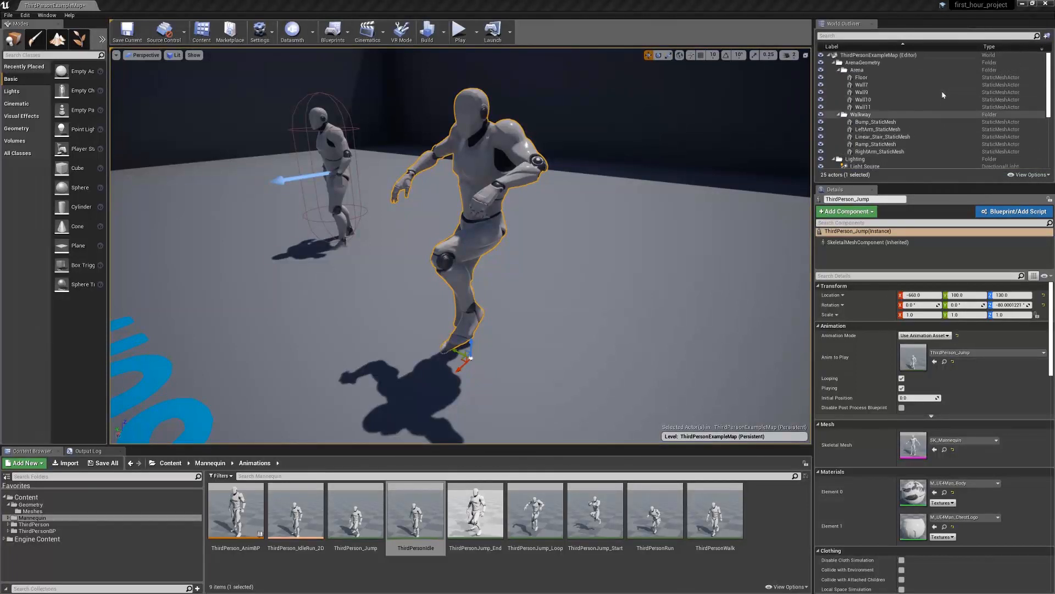
pyautogui.click(834, 62)
pyautogui.click(835, 70)
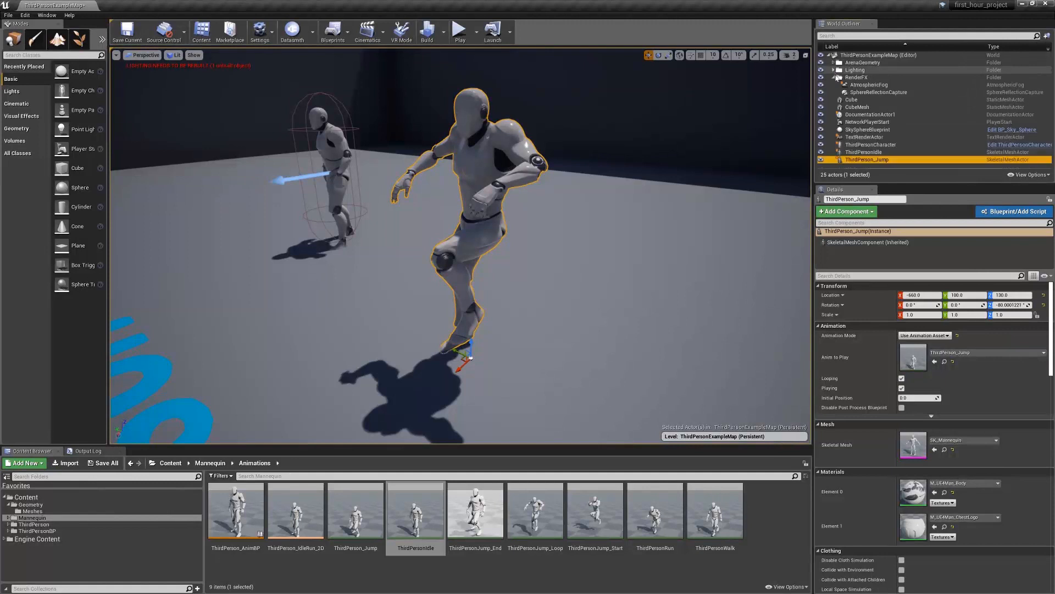
pyautogui.click(835, 77)
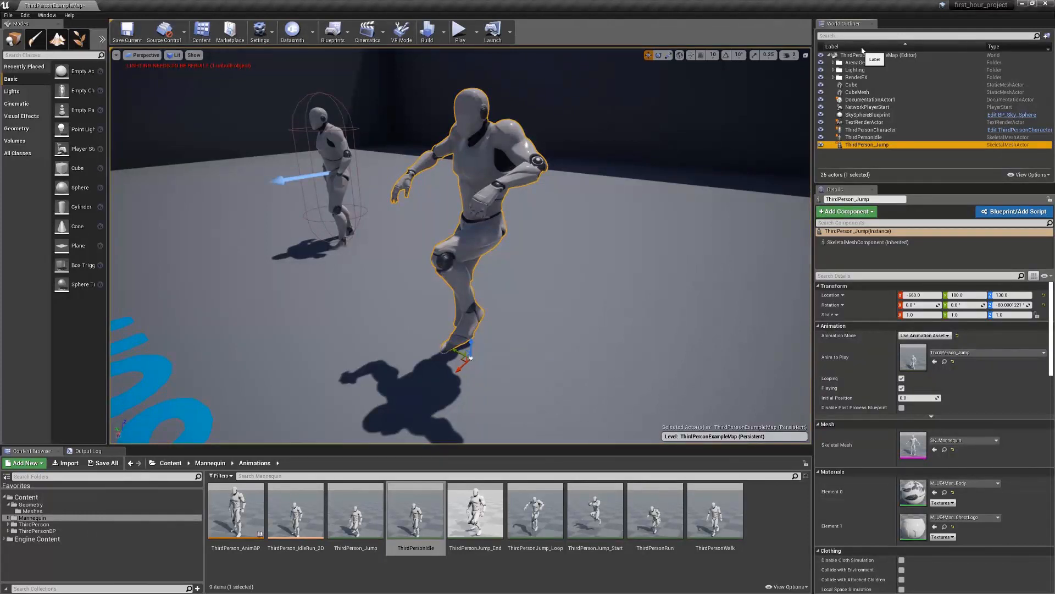
# Expand the Lighting folder, select the Light Source and focus the view on it
pyautogui.click(834, 70)
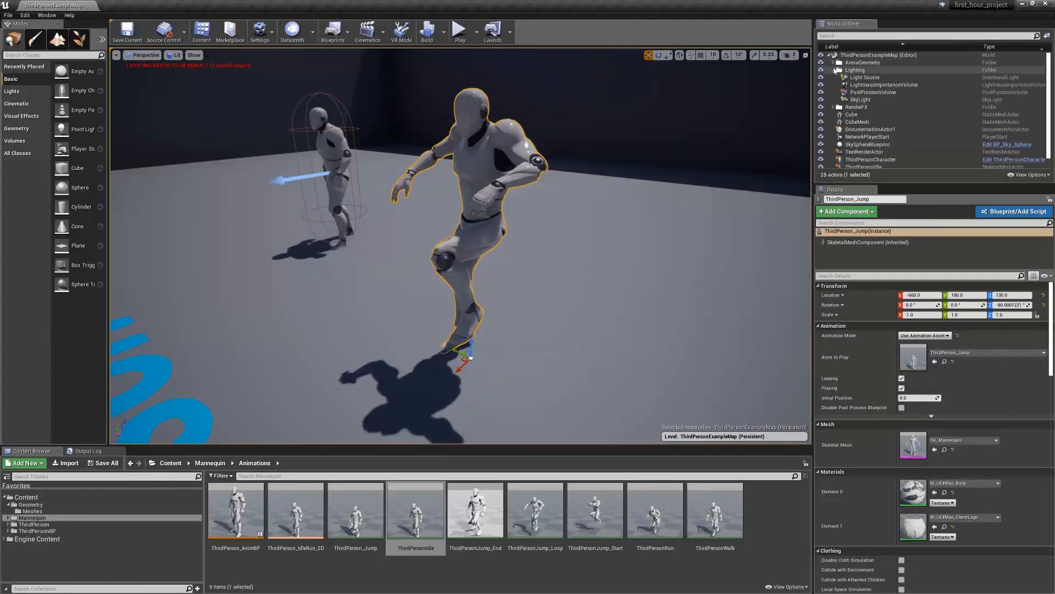
pyautogui.click(857, 77)
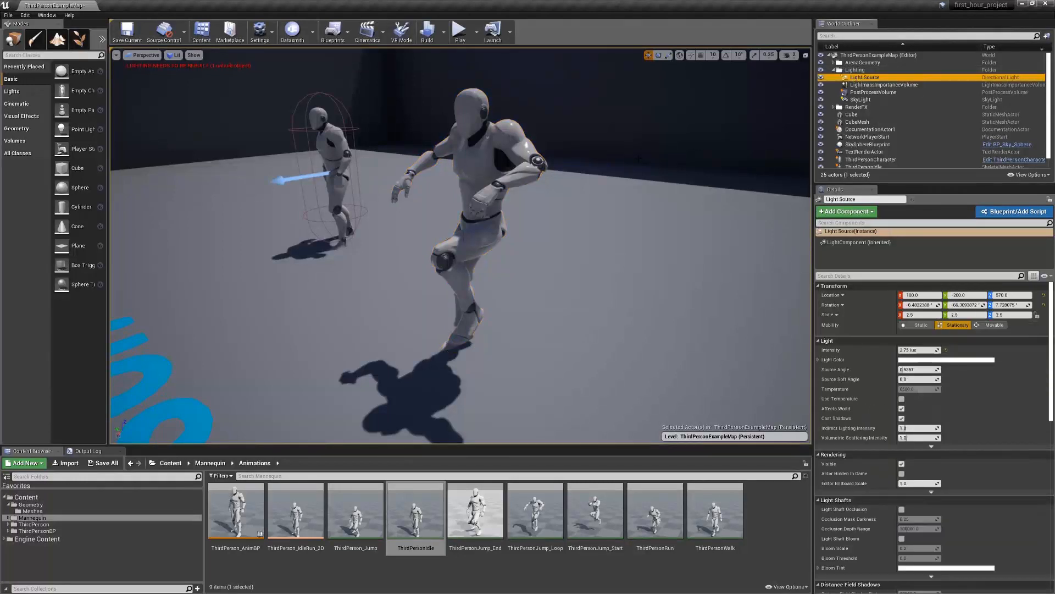
pyautogui.press('f')
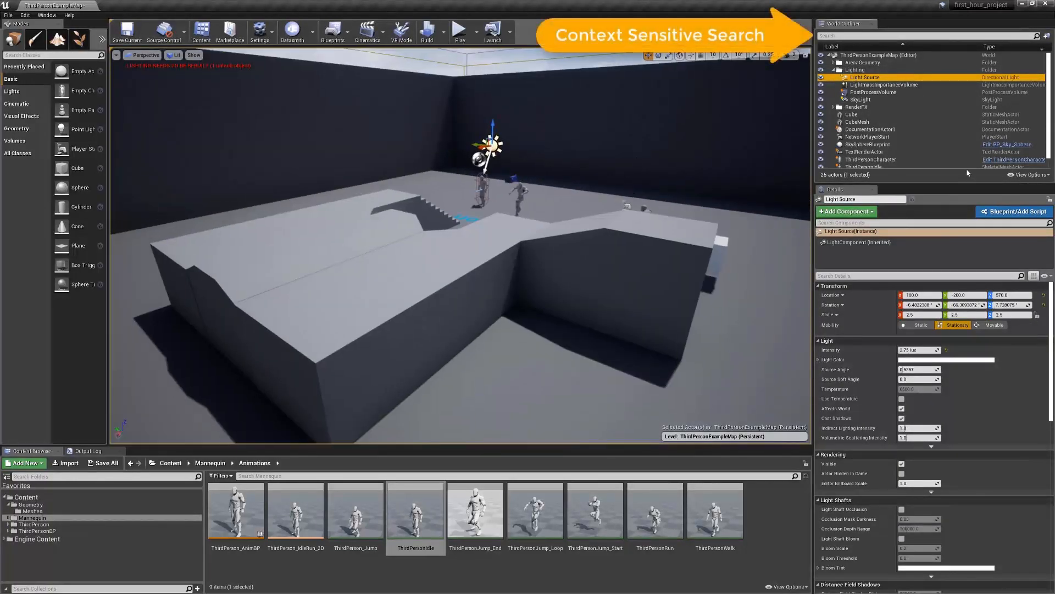
# Examine how the listed properties differ between the Light Source and the PostProcessVolume
pyautogui.click(880, 92)
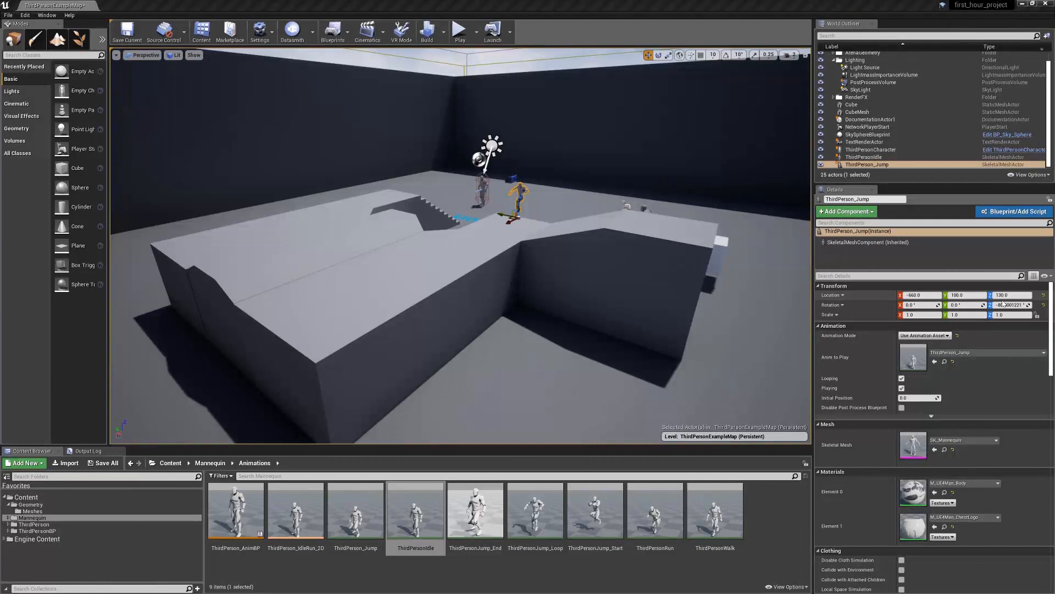
pyautogui.click(870, 67)
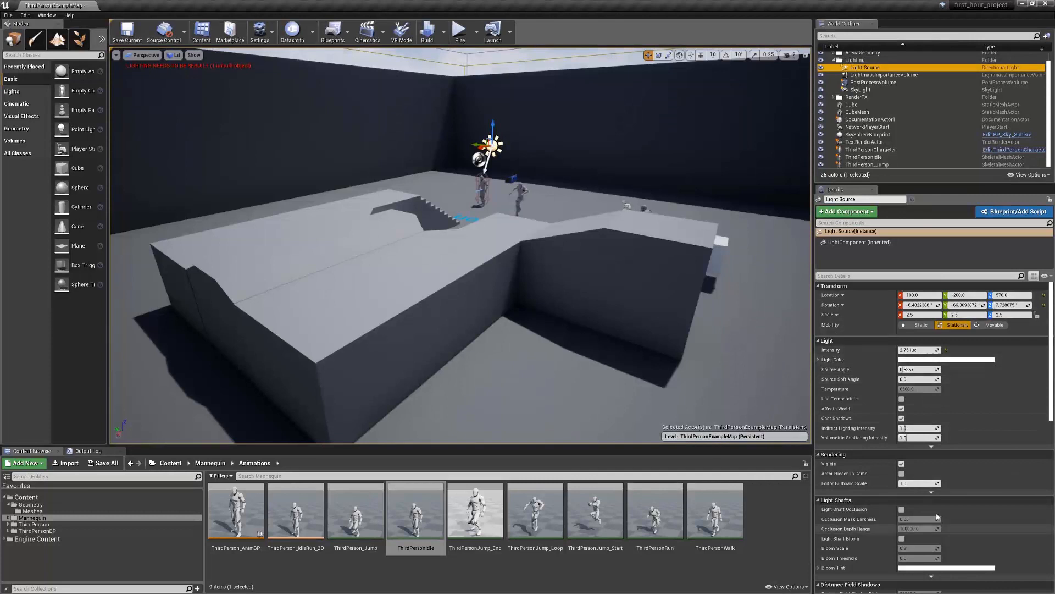
pyautogui.click(901, 83)
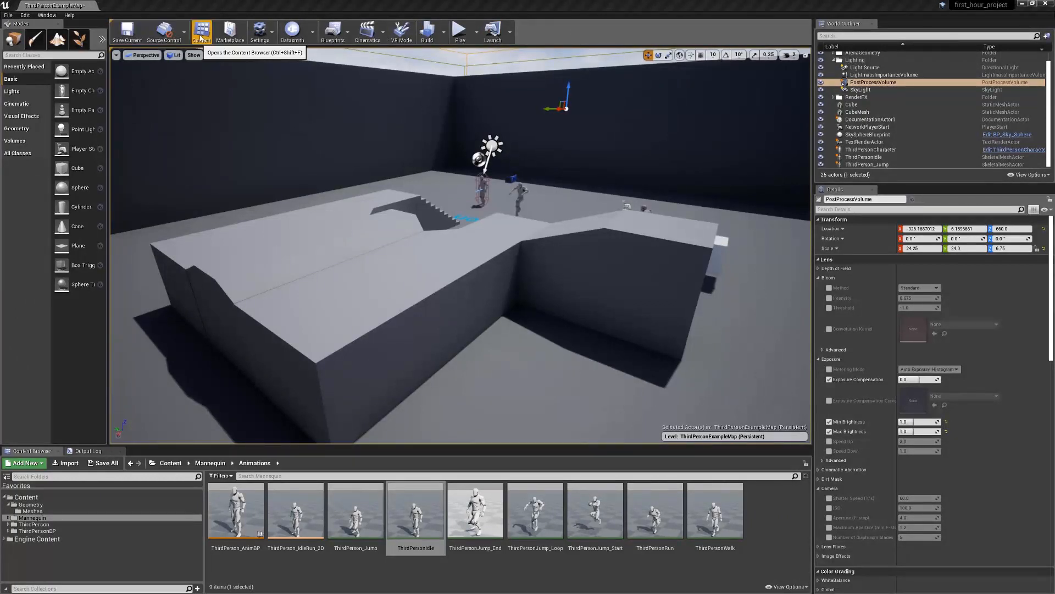
# Review the available project settings, play modes, launch devices and cinematics options without changing any
pyautogui.click(260, 31)
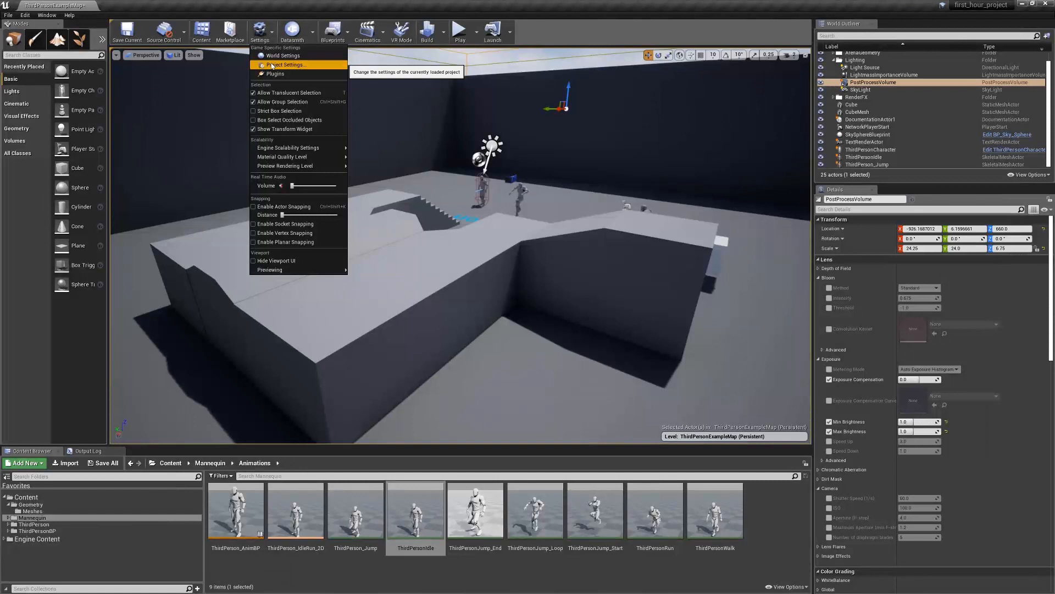
pyautogui.click(536, 25)
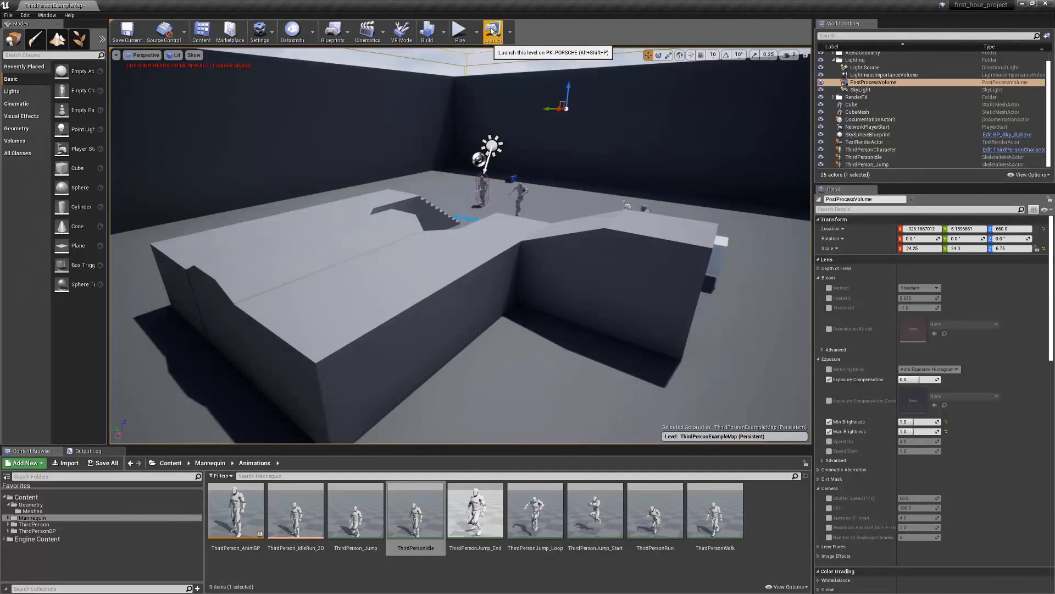
pyautogui.click(477, 32)
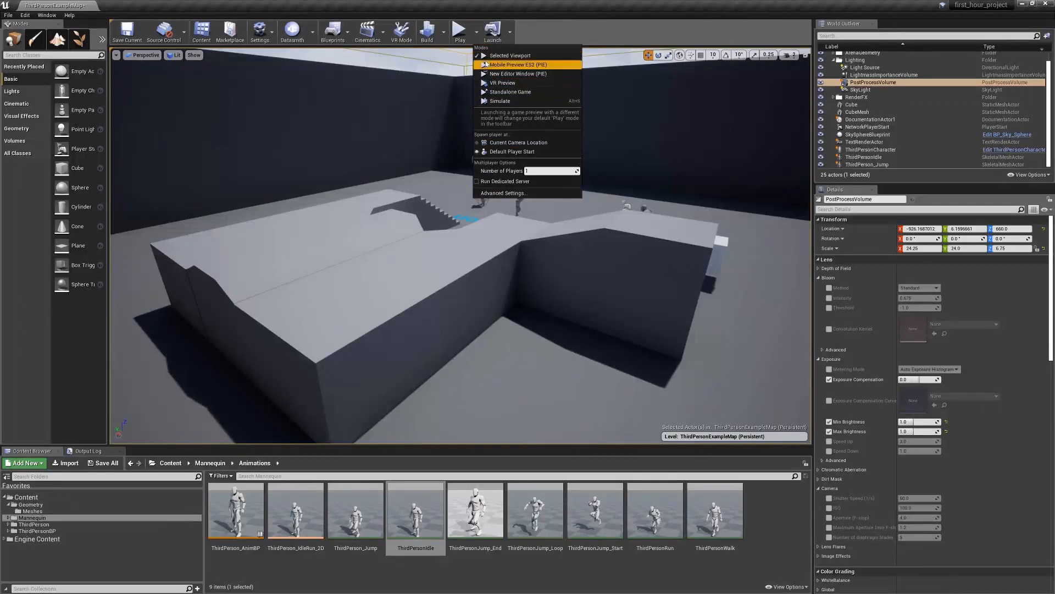
pyautogui.click(511, 34)
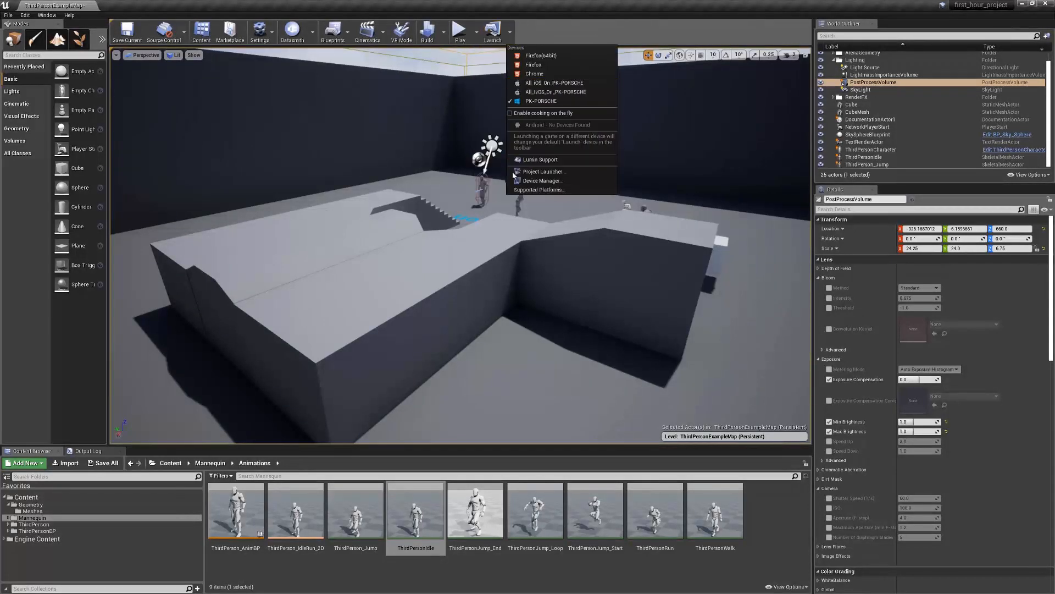
pyautogui.click(367, 32)
pyautogui.click(367, 31)
pyautogui.click(537, 26)
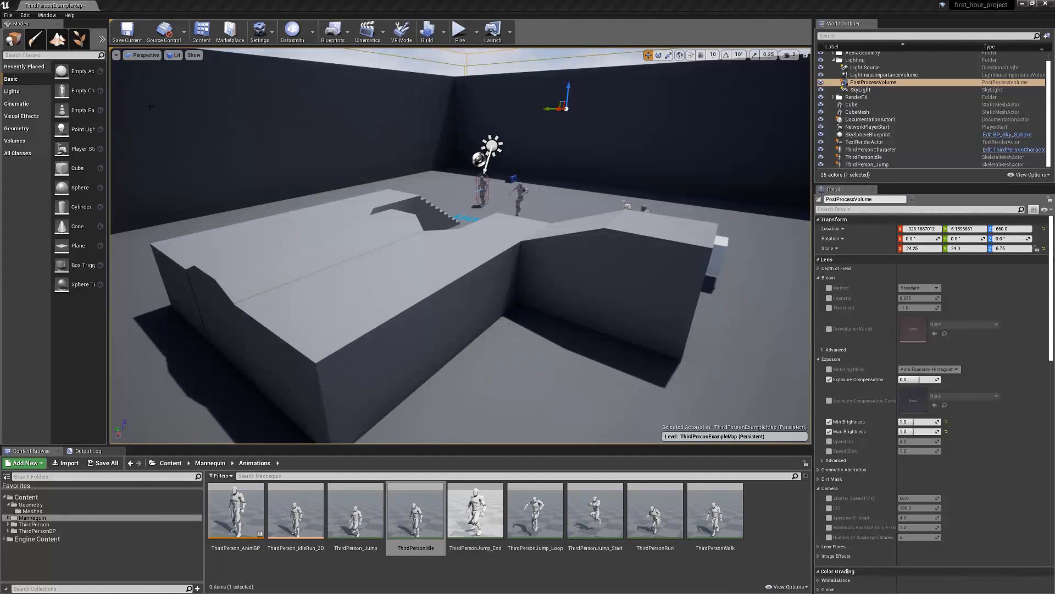
# Review the editor's file, edit, window and help commands
pyautogui.click(8, 15)
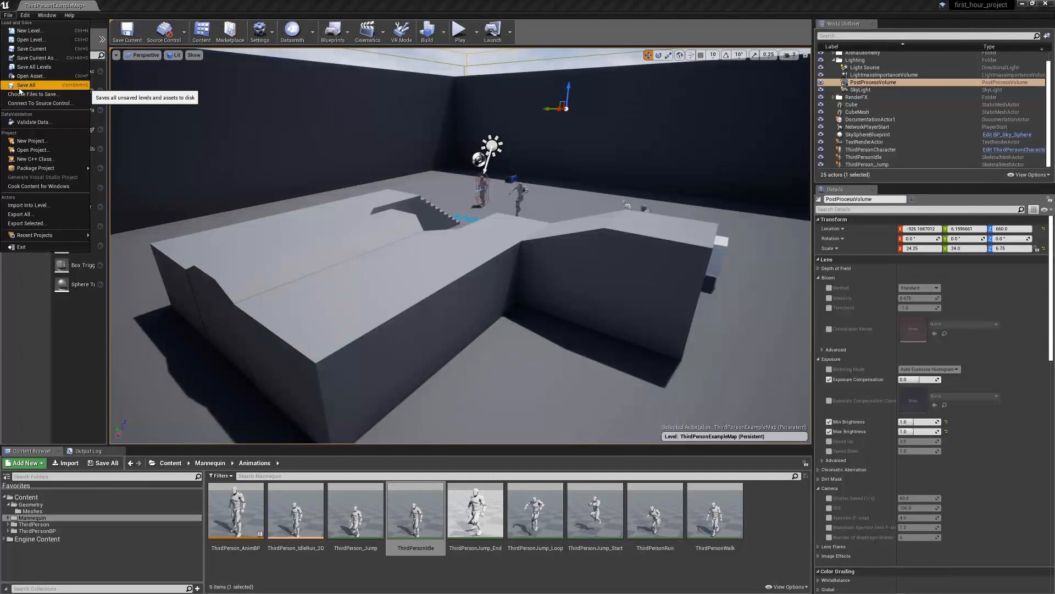
pyautogui.click(30, 18)
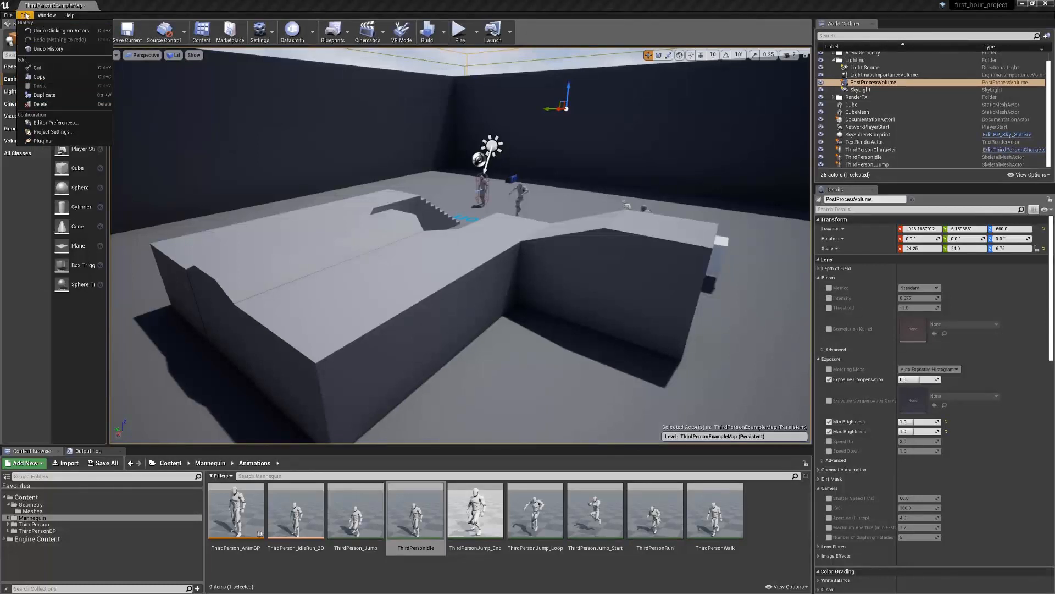
pyautogui.moveTo(49, 19)
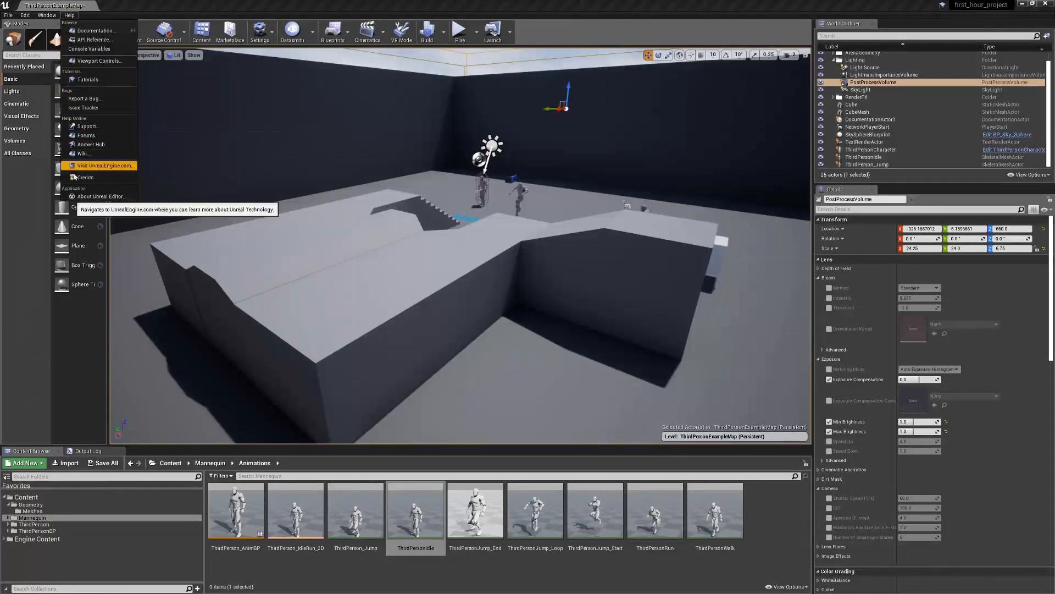
# Raise LeftArm_StaticMesh above the floor and move Ramp_StaticMesh away from the walkway to about X 230
pyautogui.click(461, 299)
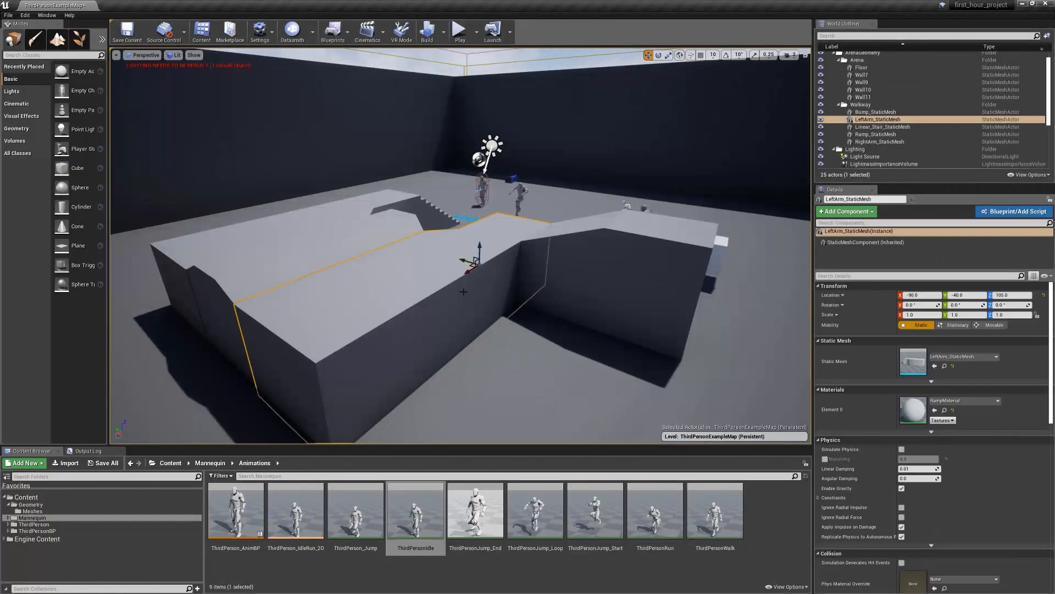
pyautogui.moveTo(478, 248); pyautogui.dragTo(478, 218)
pyautogui.click(538, 293)
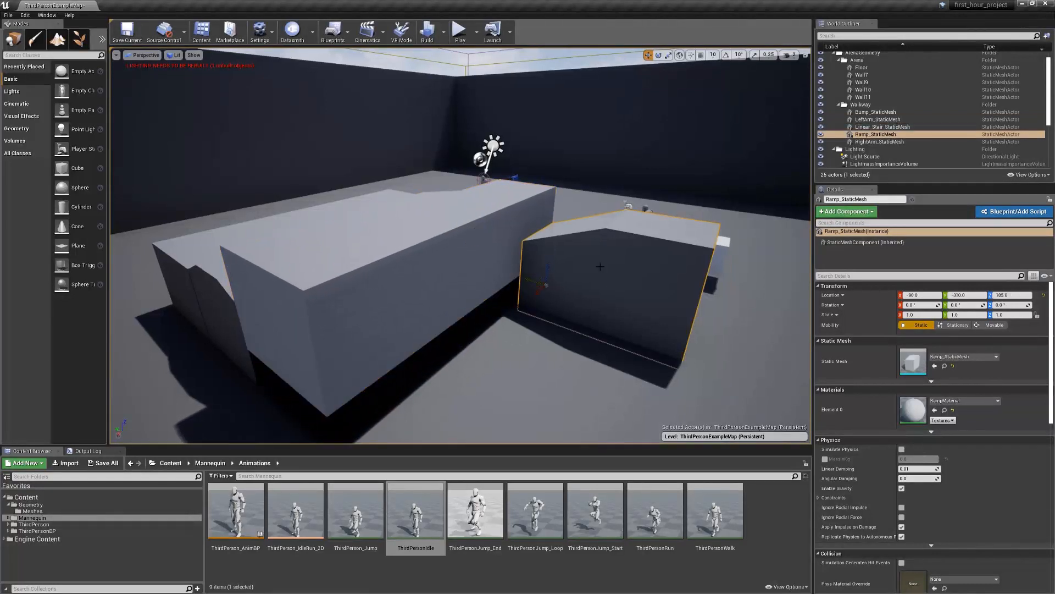
pyautogui.moveTo(538, 293); pyautogui.dragTo(484, 323)
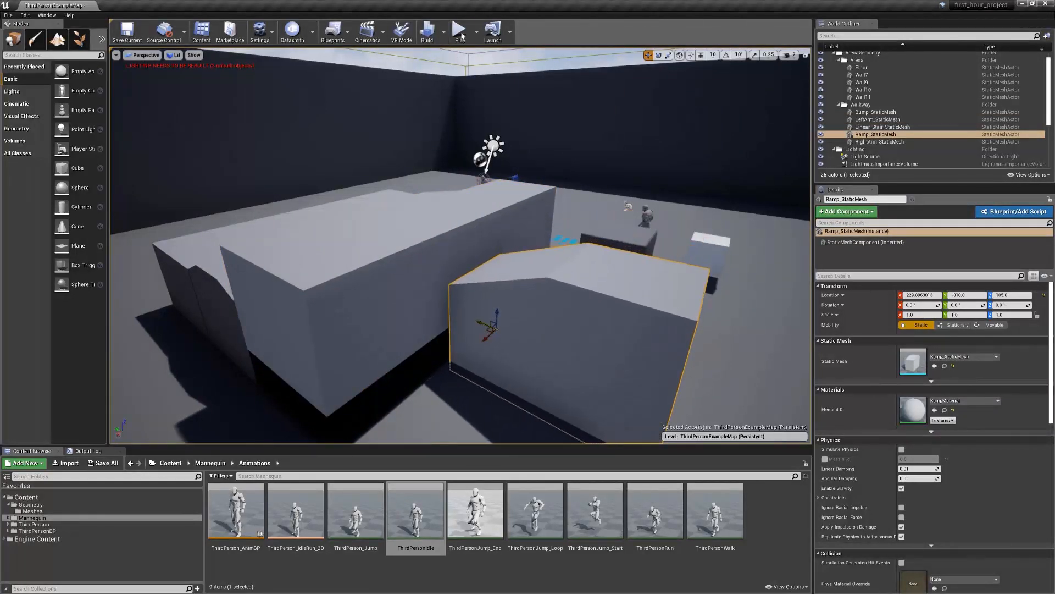
# Play the level in the selected viewport
pyautogui.click(460, 33)
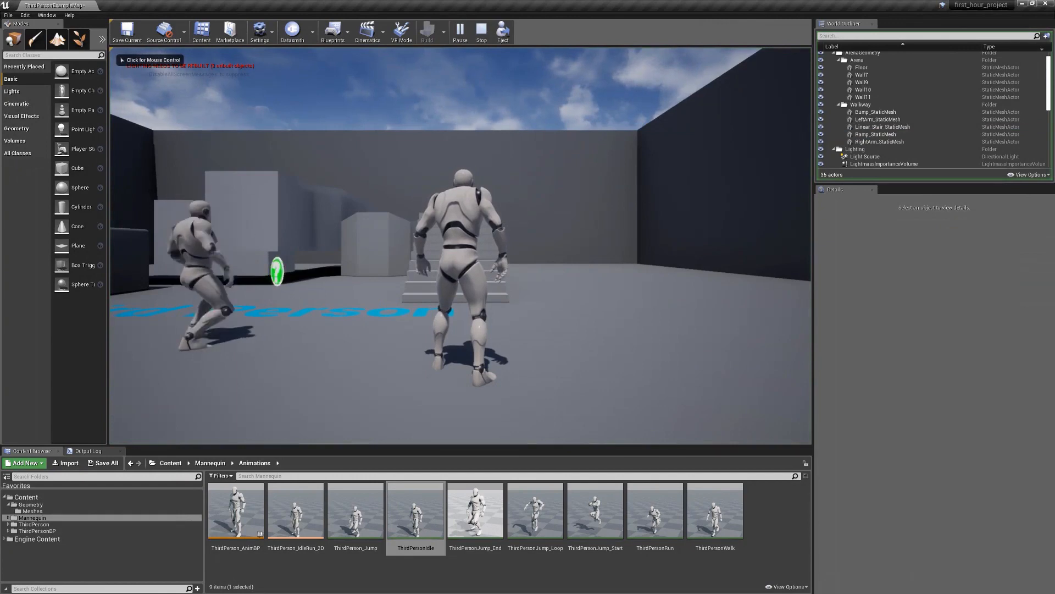
# Run the character up the walkway, jump across the gaps between its pieces and return to the arena floor
pyautogui.press('w')
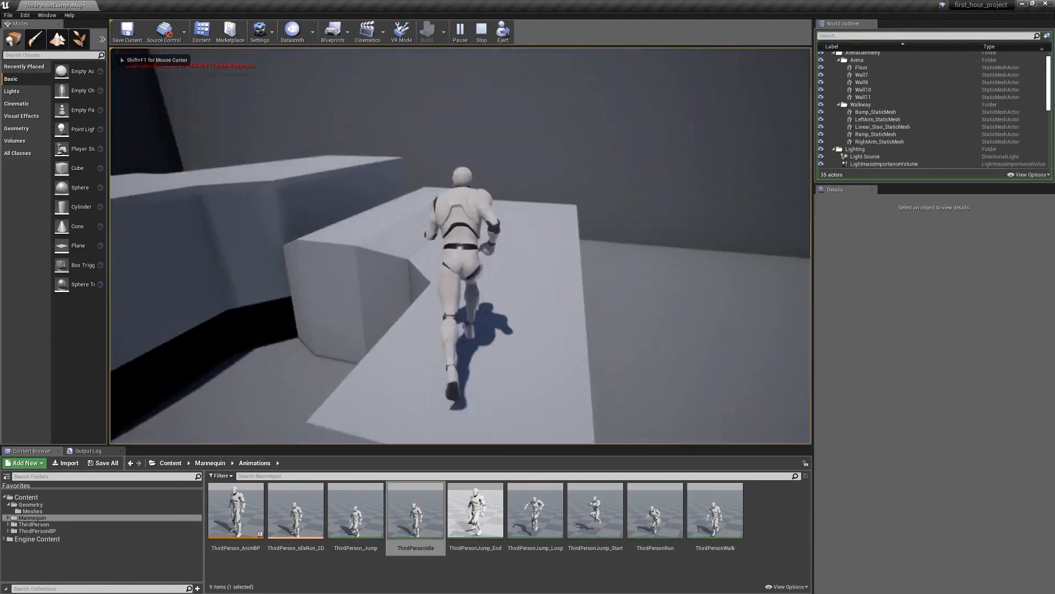
pyautogui.press('w')
pyautogui.press('space')
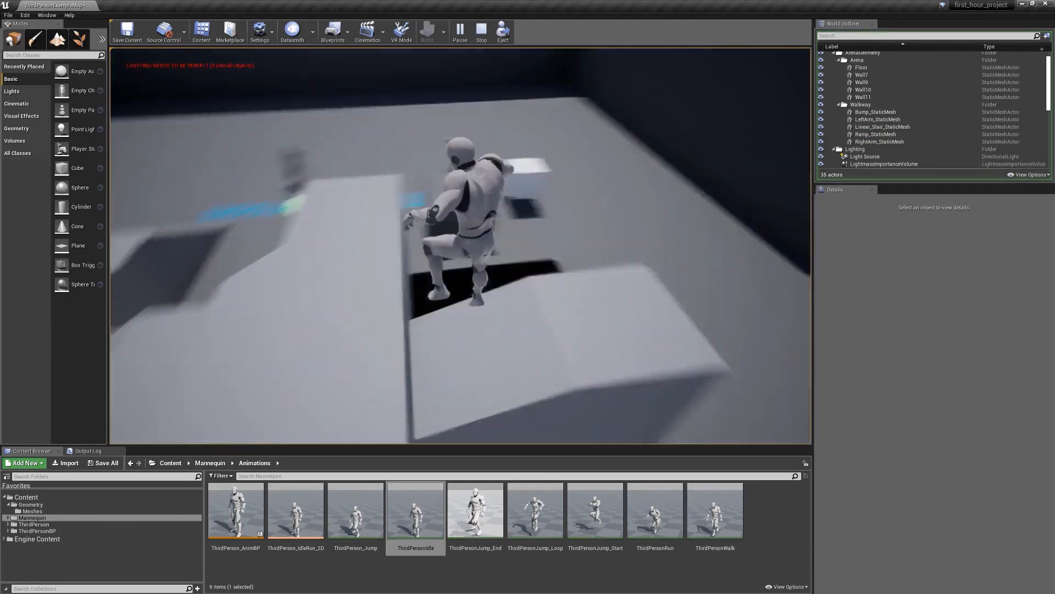
pyautogui.press('w')
pyautogui.press('space')
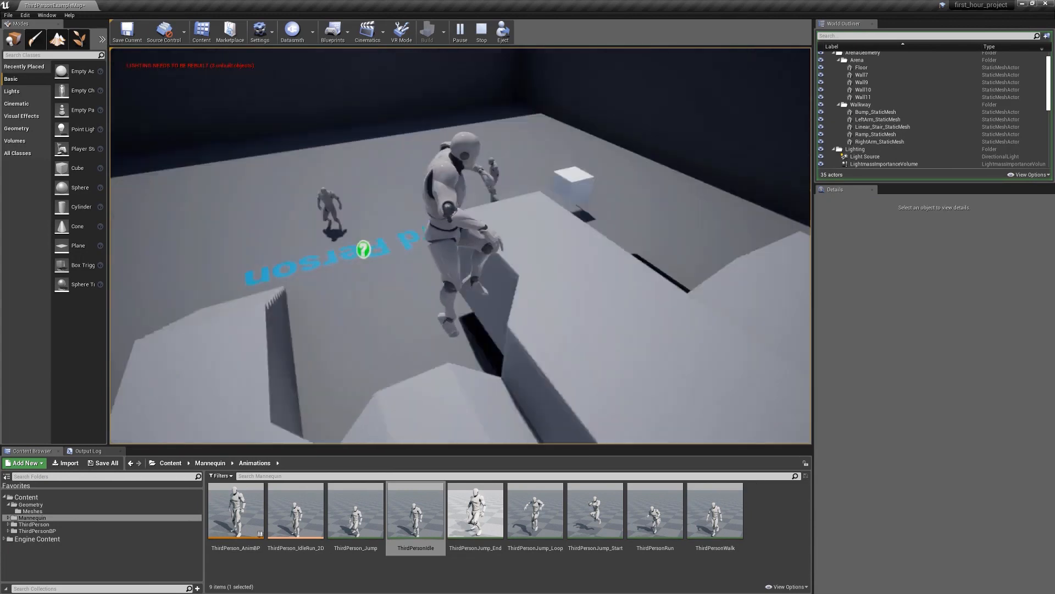
pyautogui.press('w')
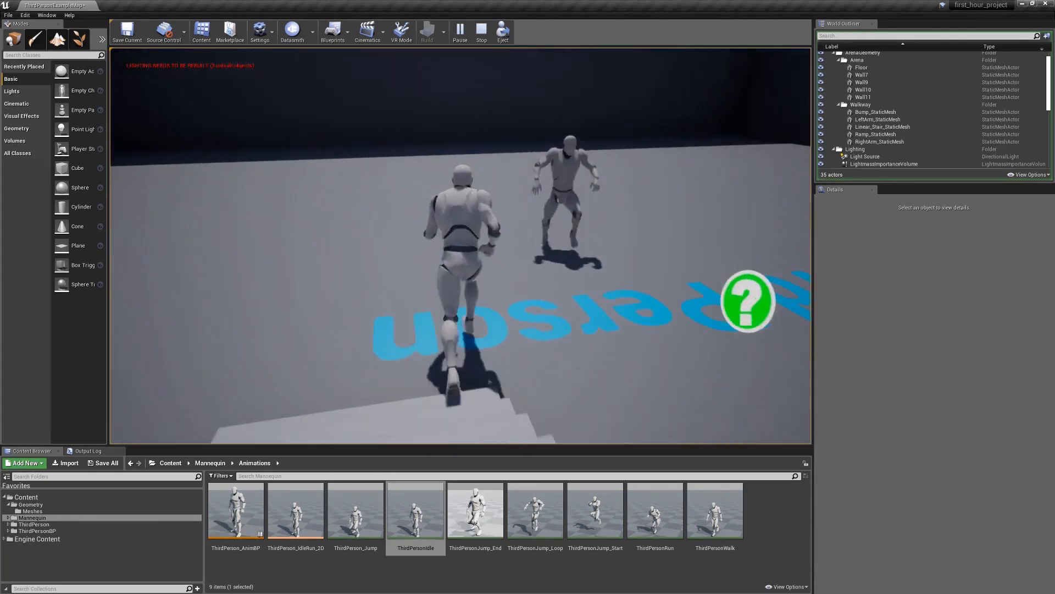
pyautogui.press('w')
pyautogui.press('a')
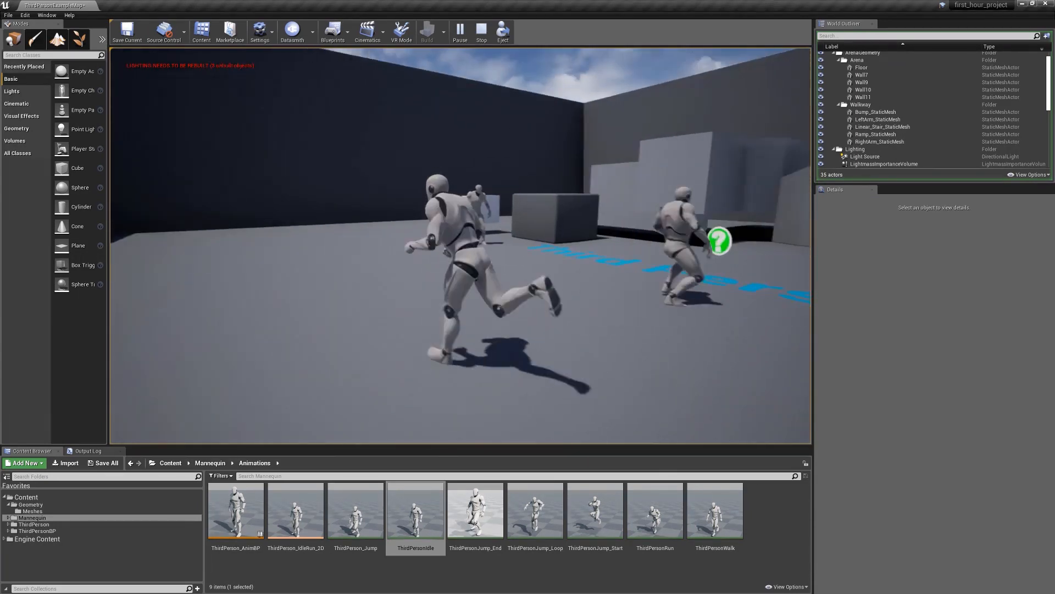
pyautogui.press('w')
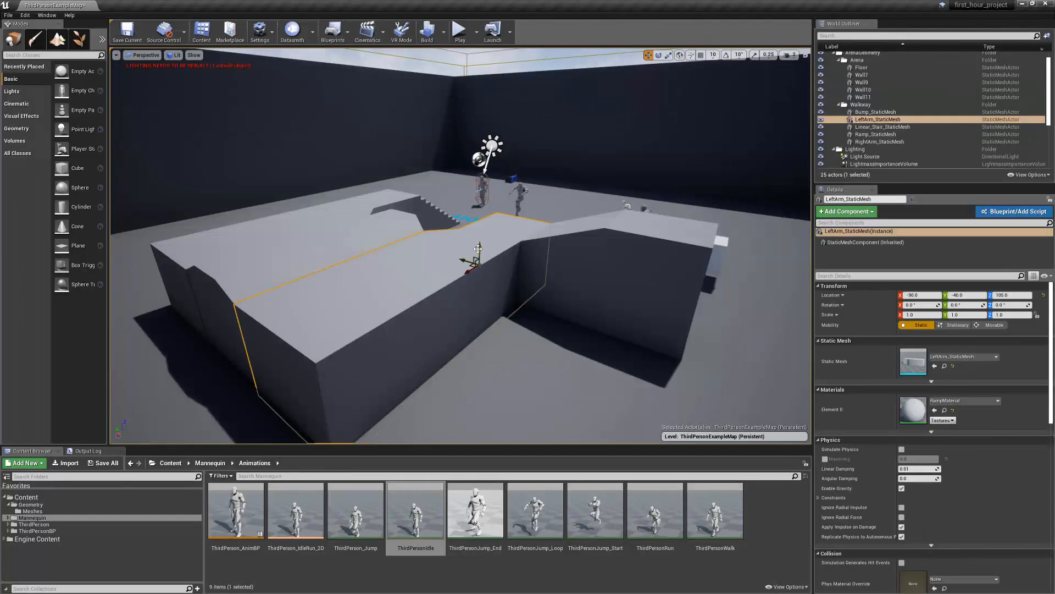
# Move two walkway pieces apart to leave gaps between them and play the level in the selected viewport
pyautogui.moveTo(479, 253); pyautogui.dragTo(479, 223)
pyautogui.click(586, 298)
pyautogui.moveTo(542, 289); pyautogui.dragTo(481, 313)
pyautogui.click(460, 30)
pyautogui.click(554, 283)
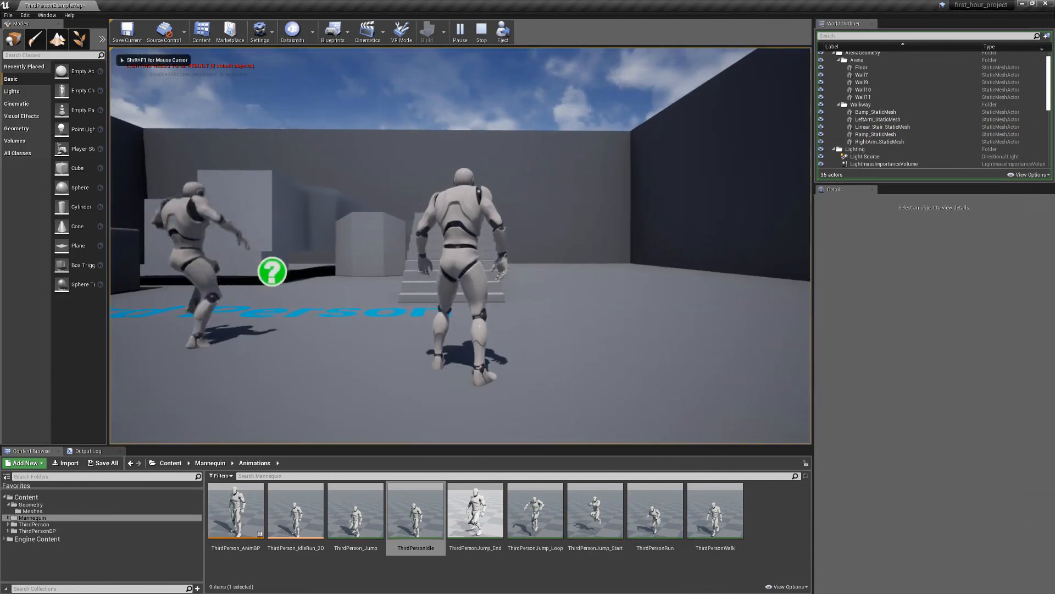
# Test the spaced-out walkway by running and jumping across it with the character, and stop playing
pyautogui.press('w')
pyautogui.press('w')
pyautogui.press('space')
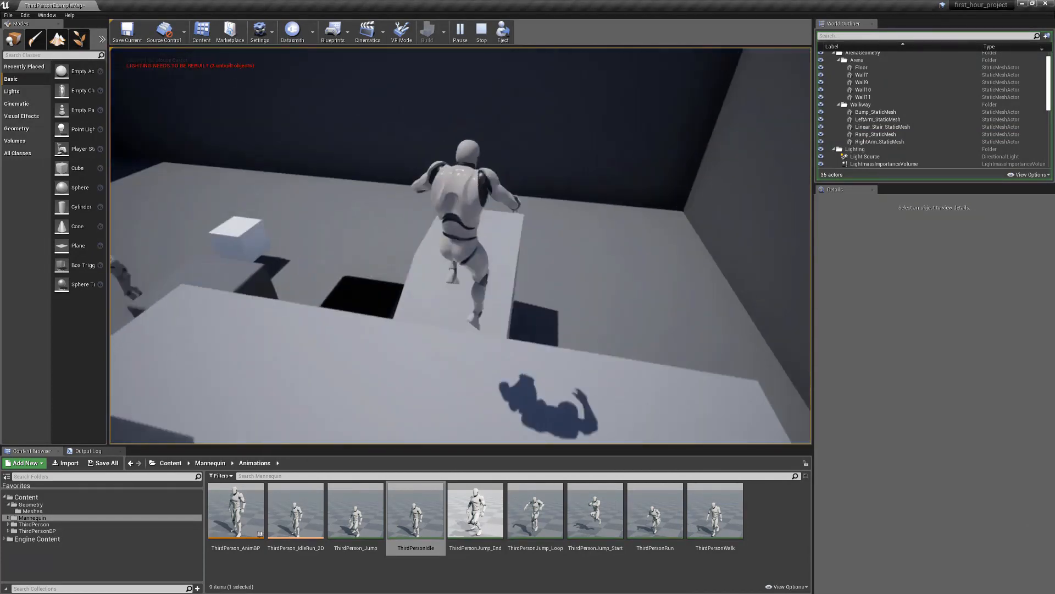
pyautogui.press('space')
pyautogui.press('w')
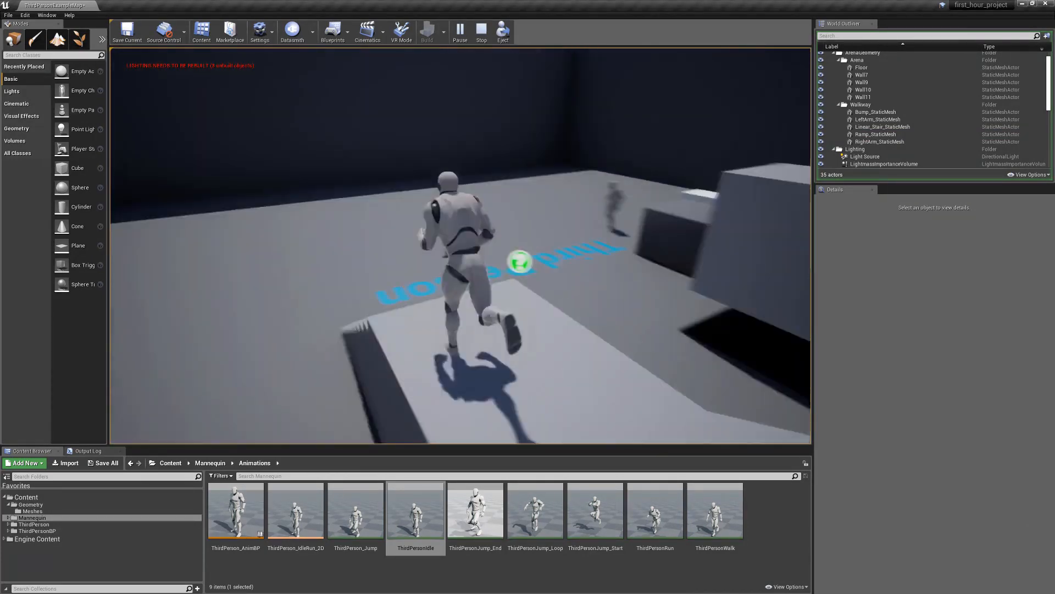
pyautogui.press('w')
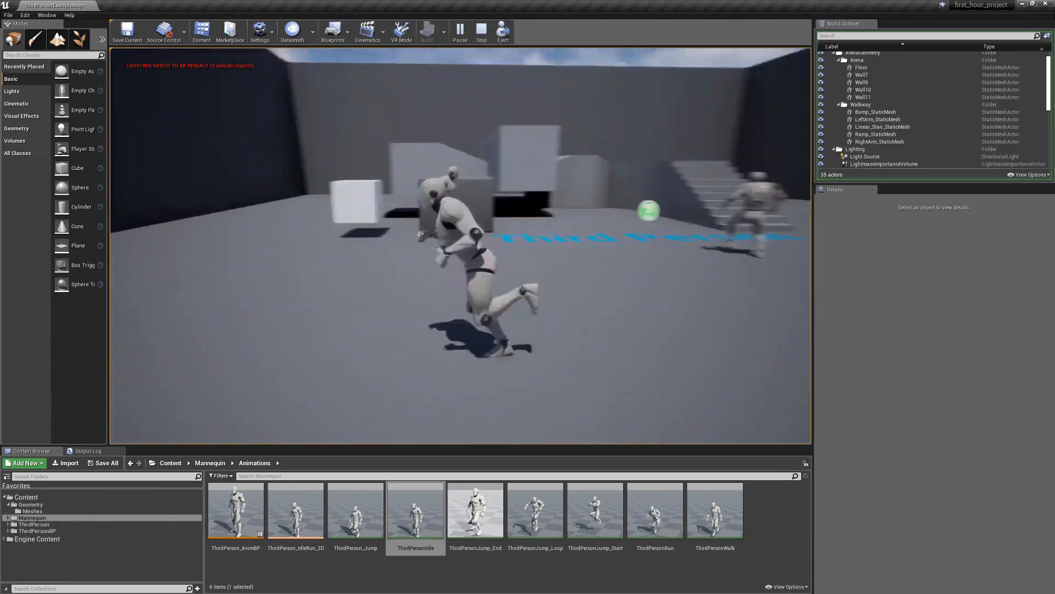
pyautogui.press('Escape')
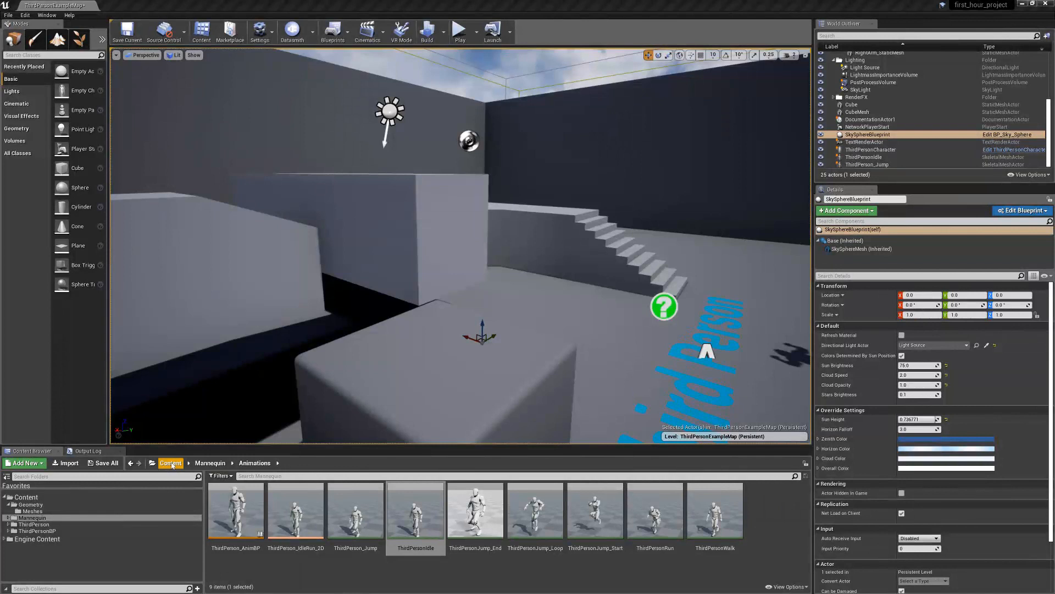
# Add the Starter Content pack to the project from the root Content folder
pyautogui.click(171, 463)
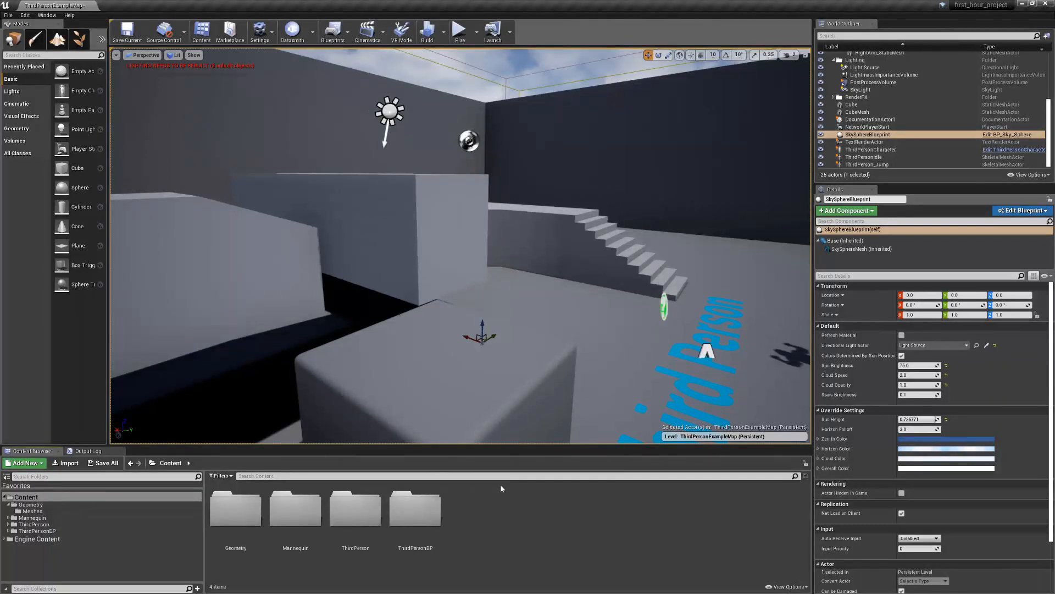
pyautogui.click(25, 462)
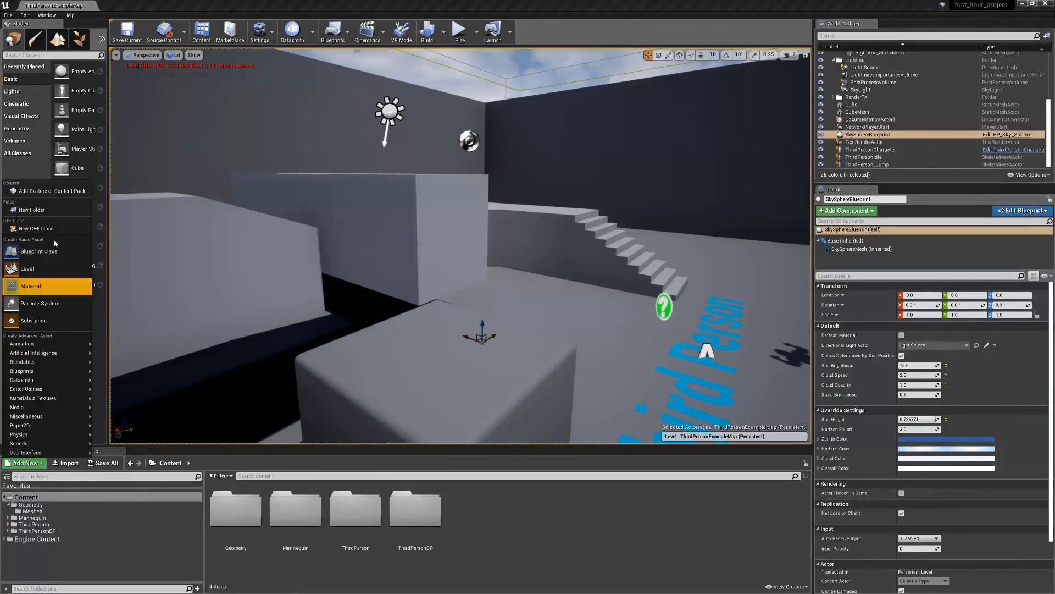
pyautogui.click(53, 191)
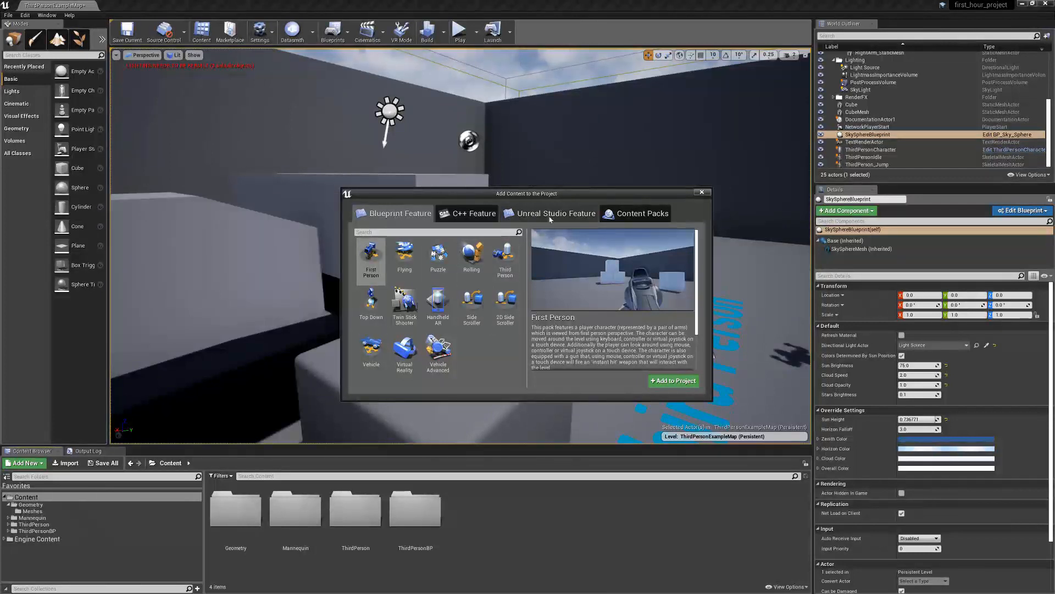
pyautogui.click(646, 217)
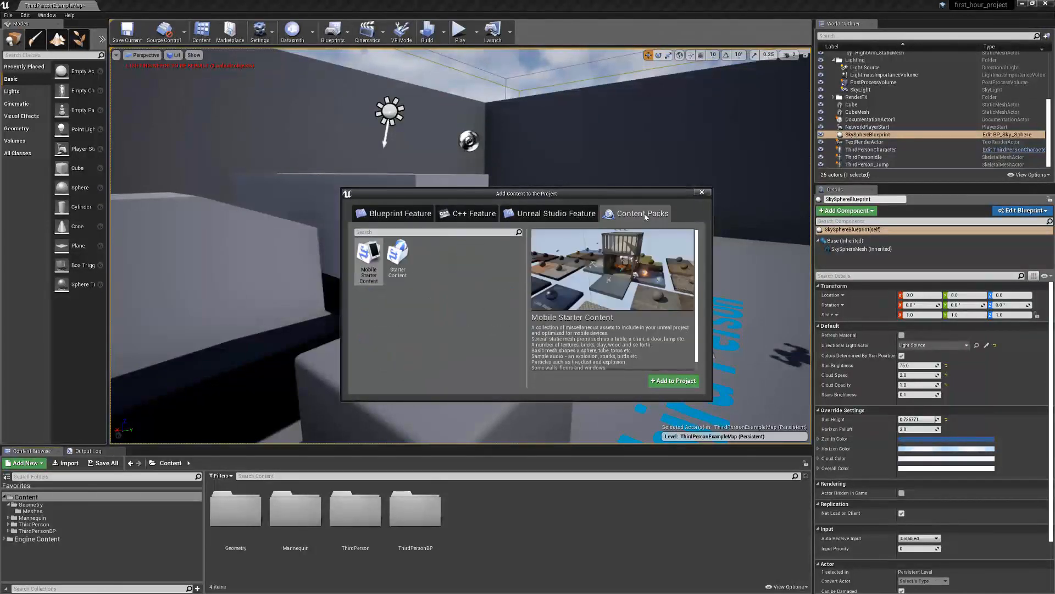
pyautogui.click(398, 257)
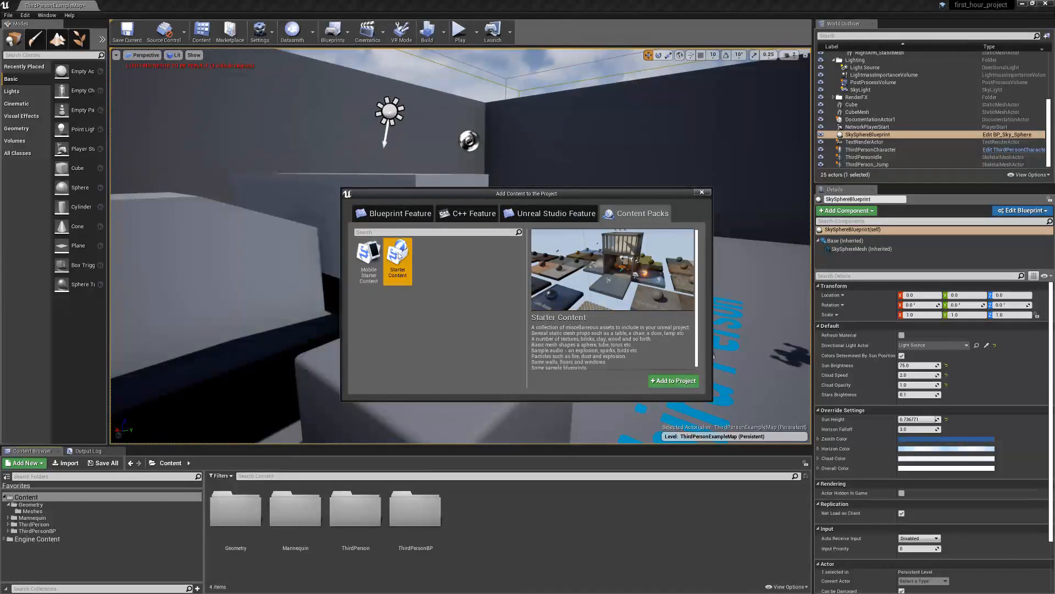
pyautogui.click(688, 385)
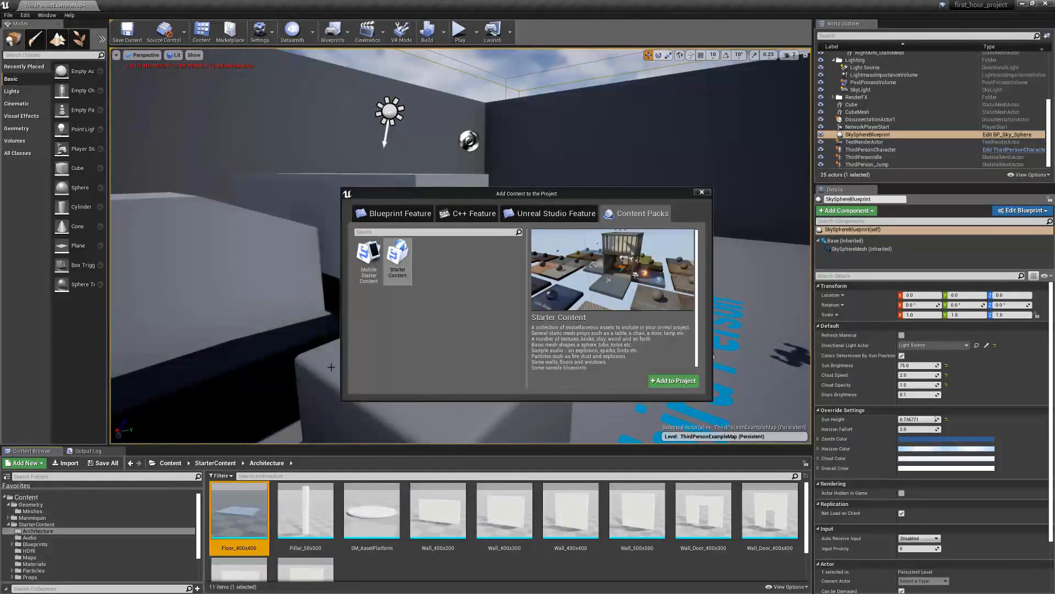
# Place the P_Fire effect from StarterContent's Particles folder on top of the block in front of the camera
pyautogui.click(178, 464)
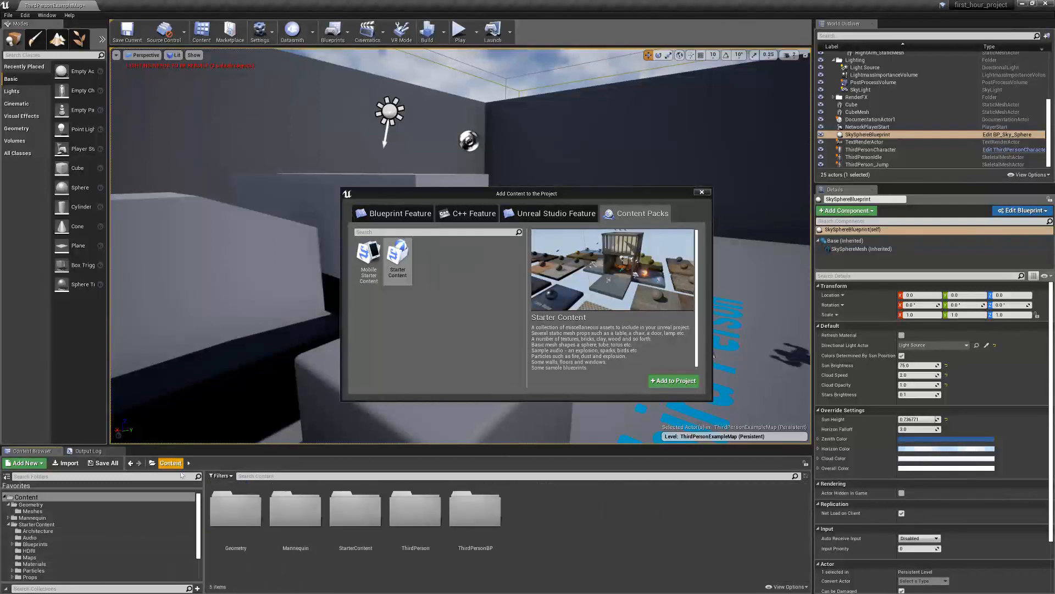
pyautogui.click(345, 517)
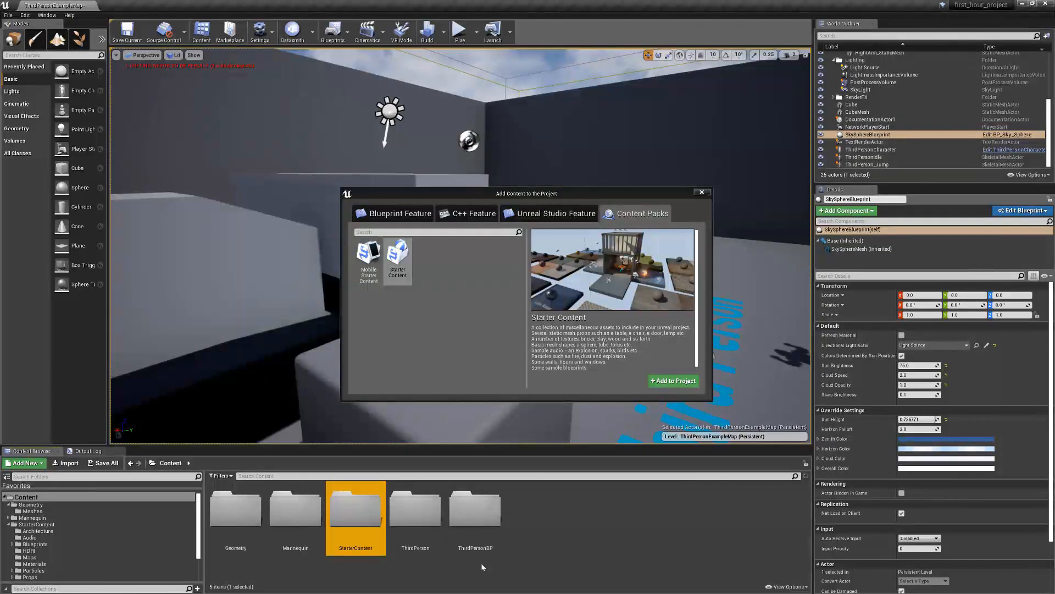
pyautogui.doubleClick(369, 523)
pyautogui.doubleClick(597, 514)
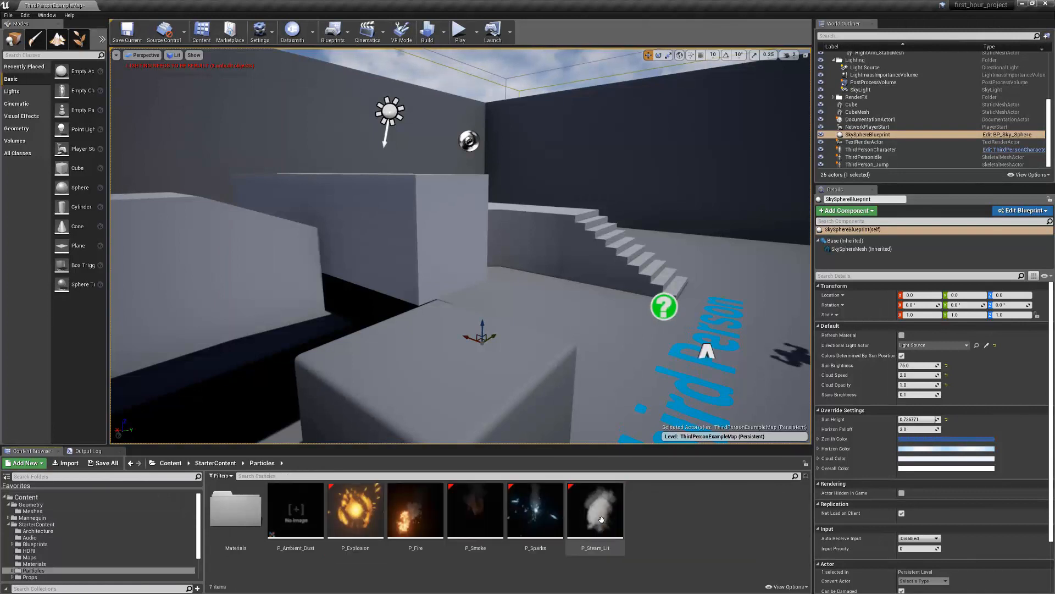
pyautogui.moveTo(416, 511); pyautogui.dragTo(442, 344)
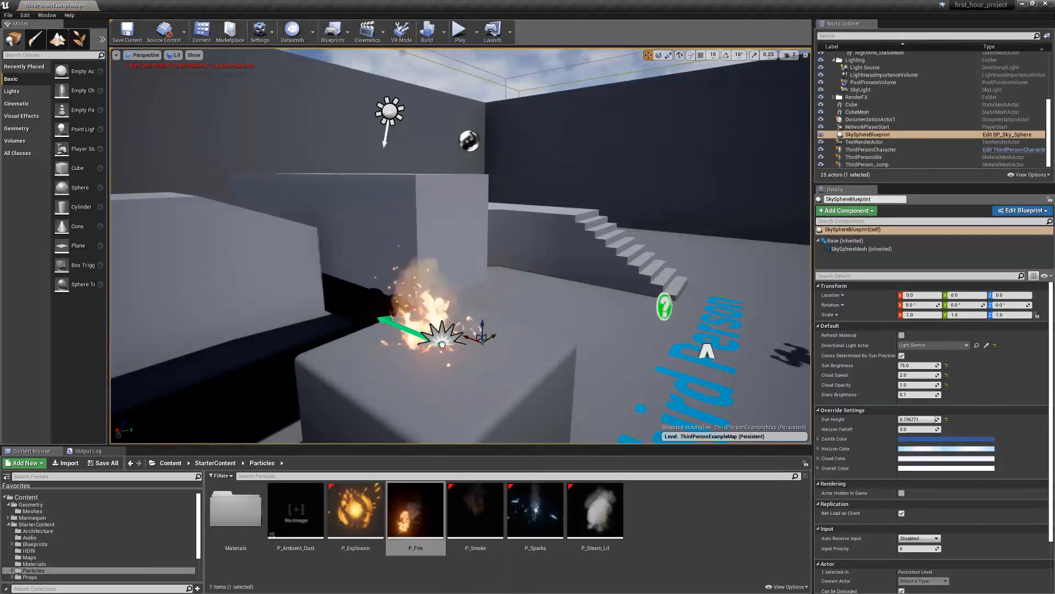
# Place Wall_Door_400x300 from StarterContent's Architecture folder on the floor beyond the stairs
pyautogui.click(229, 463)
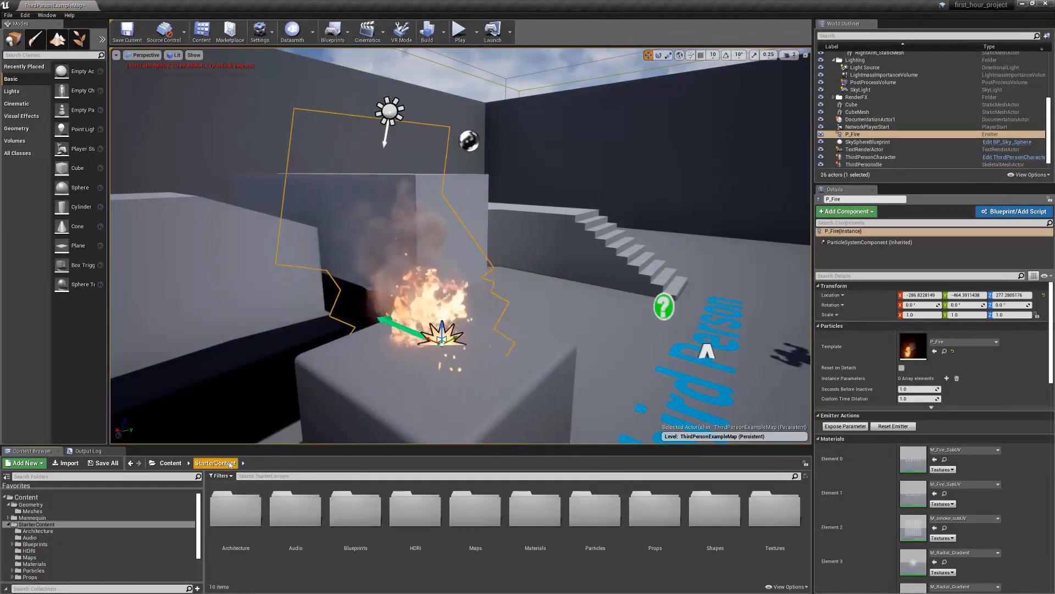
pyautogui.click(226, 513)
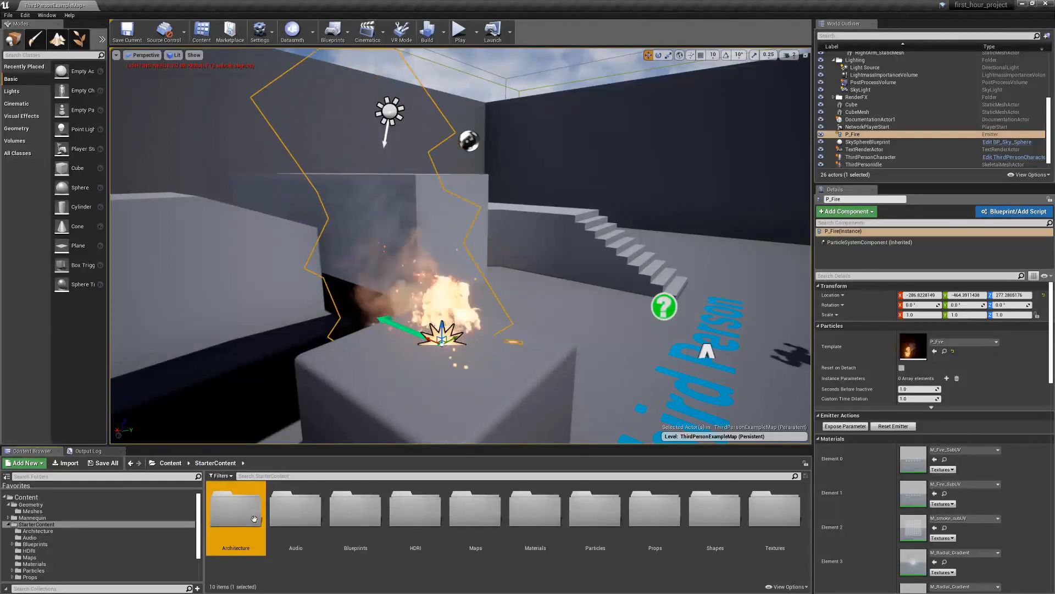
pyautogui.doubleClick(226, 513)
pyautogui.moveTo(703, 511); pyautogui.dragTo(736, 337)
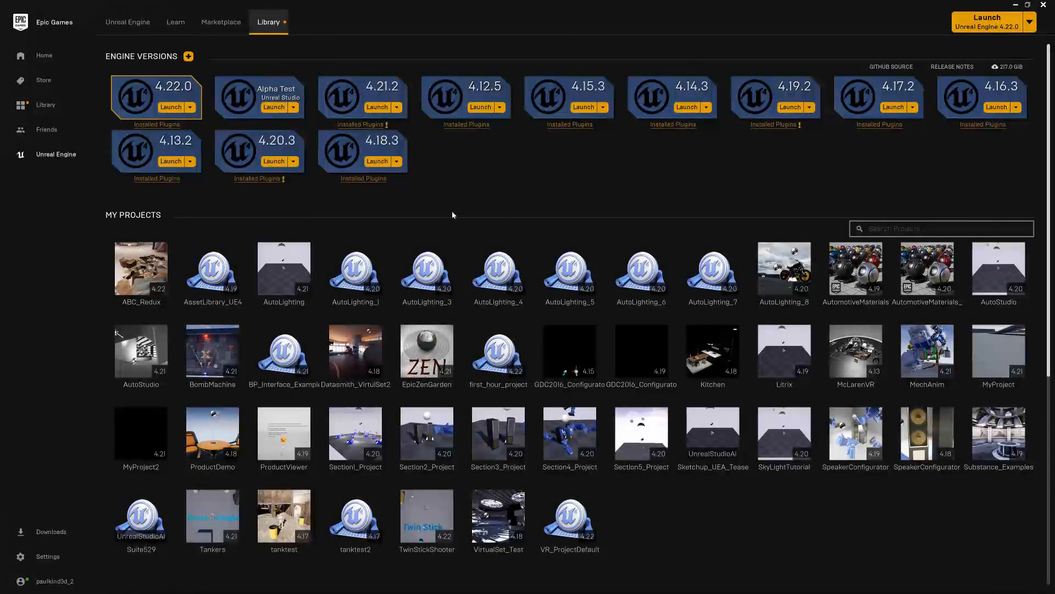
# In the Epic Games Launcher, open Infinity Blade: Grass Lands from the Marketplace's free Epic Games content and check the shopping cart
pyautogui.click(216, 25)
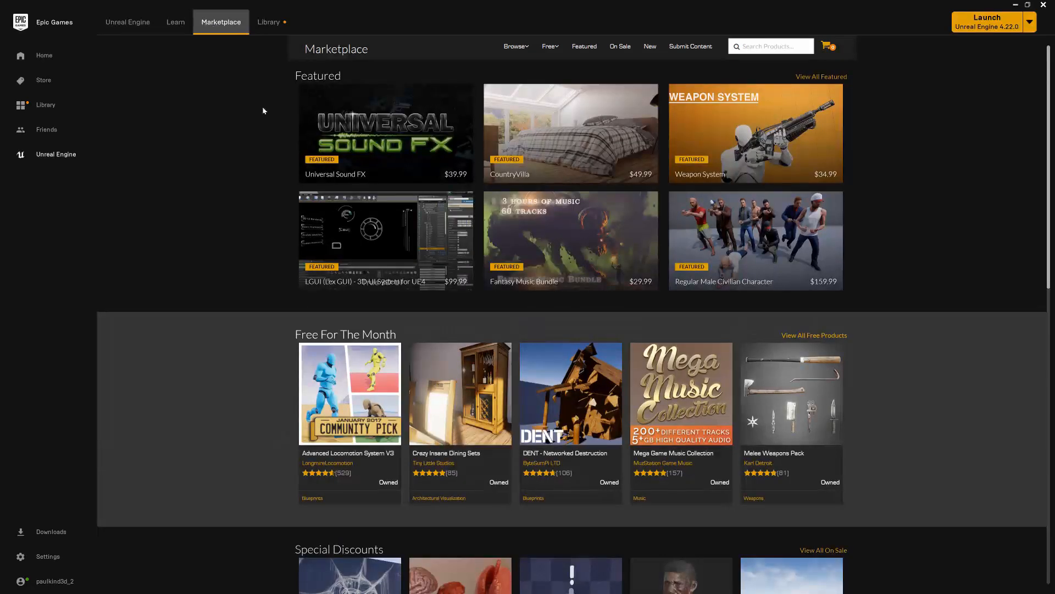
pyautogui.click(551, 47)
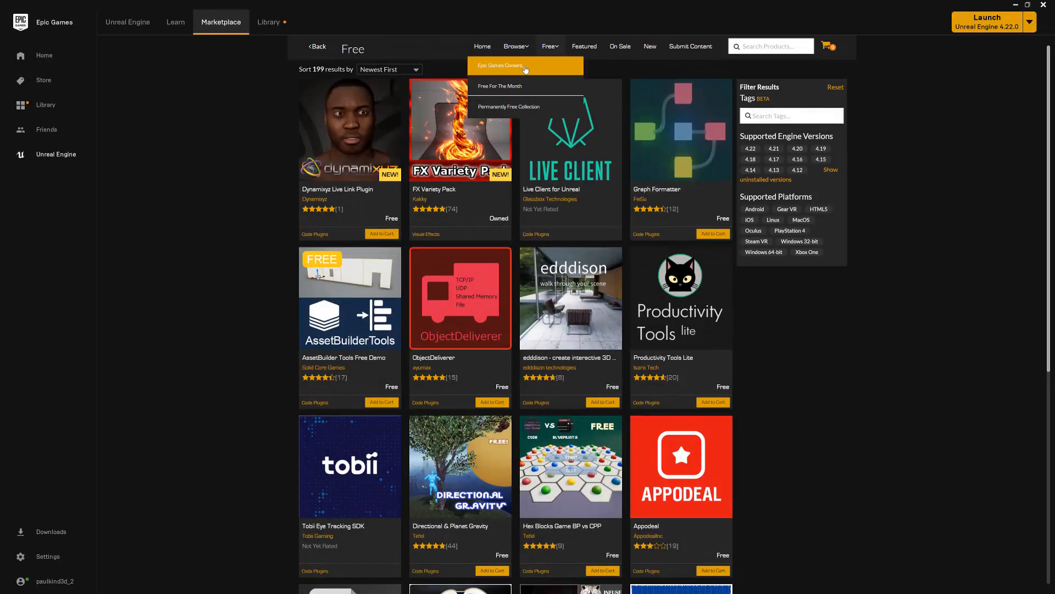
pyautogui.click(526, 67)
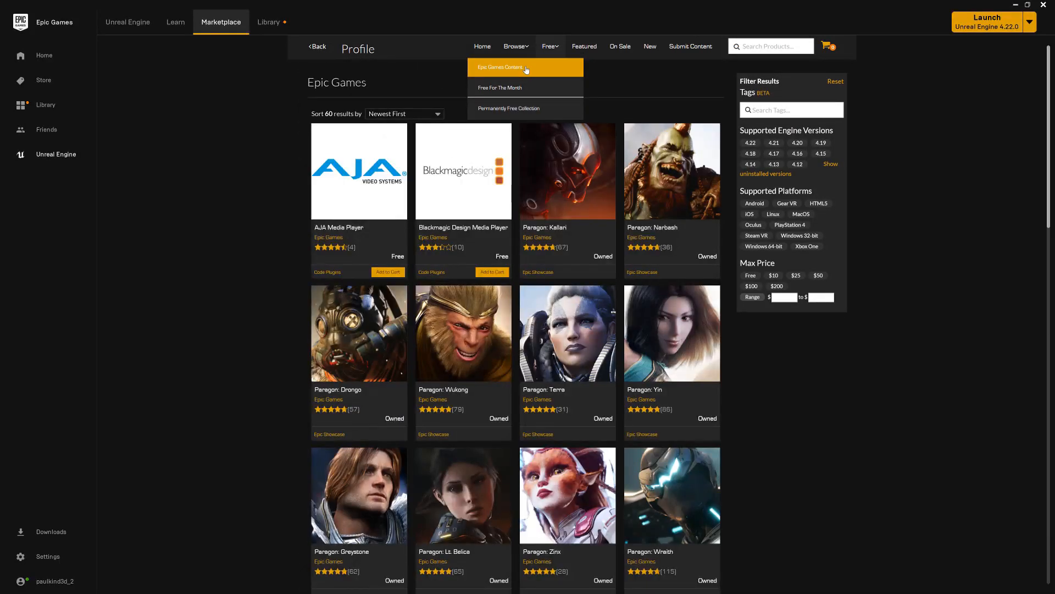
pyautogui.scroll(-10, 624, 196)
pyautogui.click(688, 323)
pyautogui.scroll(-7, 564, 319)
pyautogui.click(372, 247)
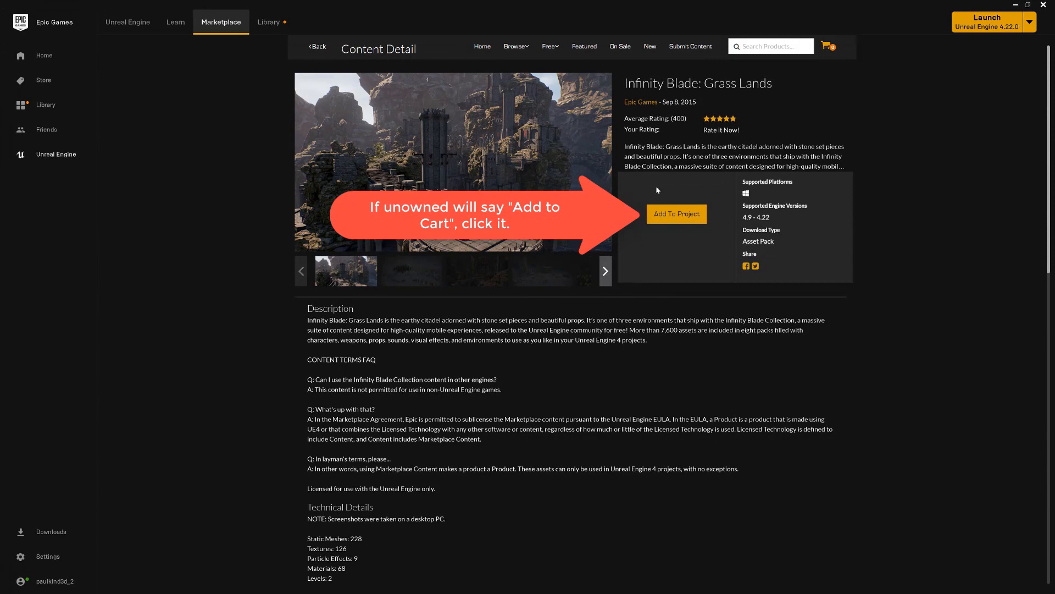
pyautogui.click(826, 46)
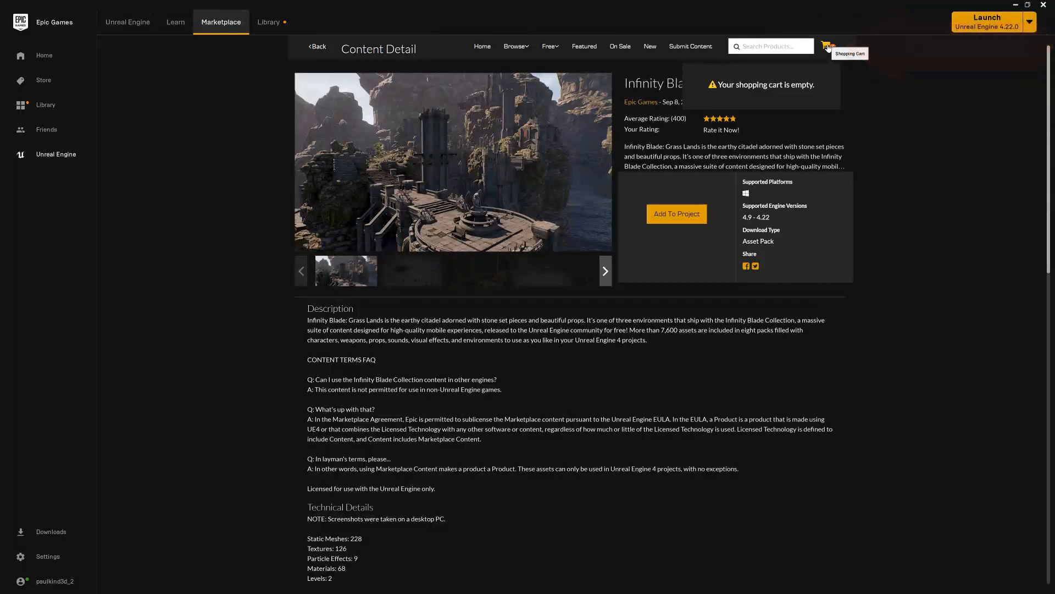
pyautogui.click(828, 48)
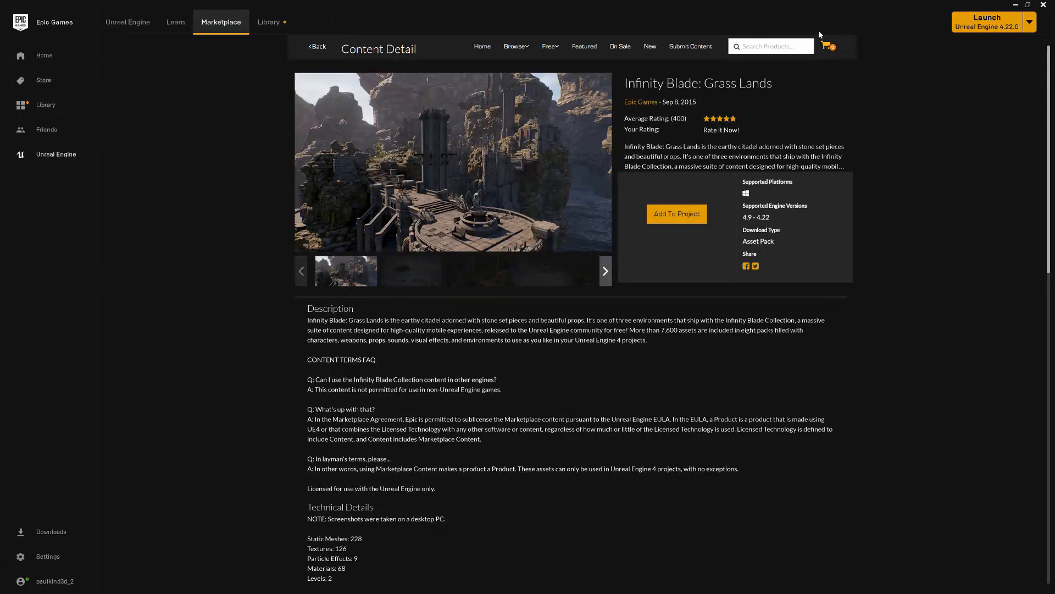
# Add Infinity Blade: Grass Lands from the library's Vault to first_hour_project
pyautogui.click(269, 22)
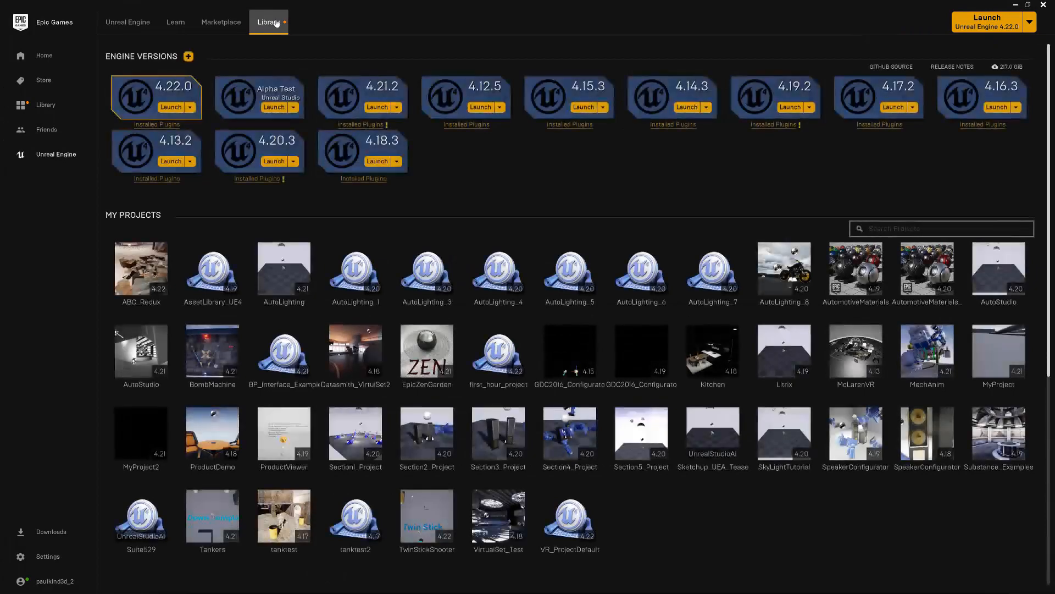
pyautogui.scroll(-3, 388, 174)
pyautogui.scroll(-3, 403, 180)
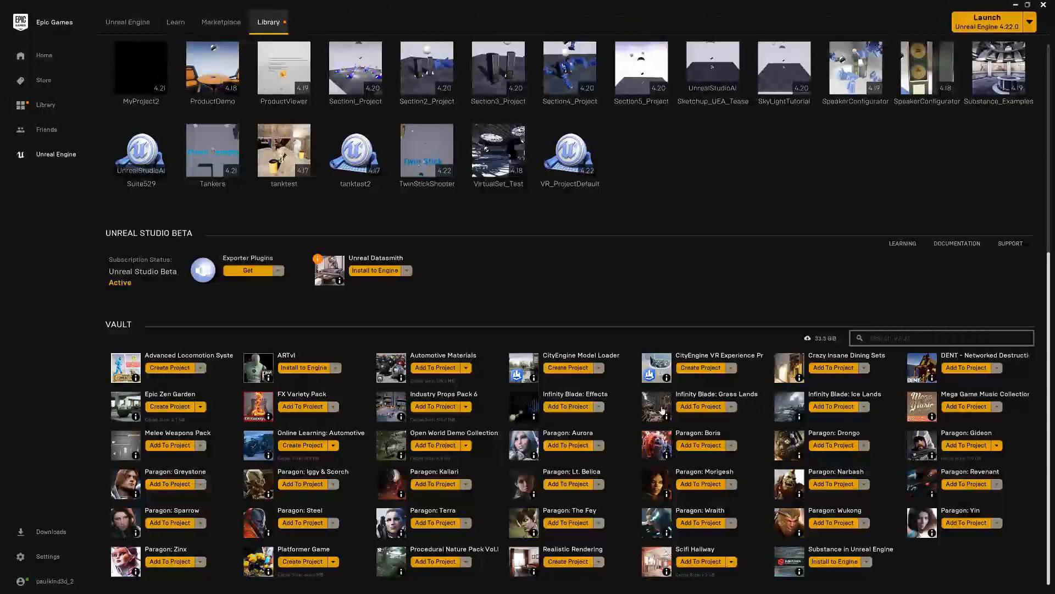
pyautogui.click(710, 408)
pyautogui.scroll(-5, 585, 273)
pyautogui.click(452, 277)
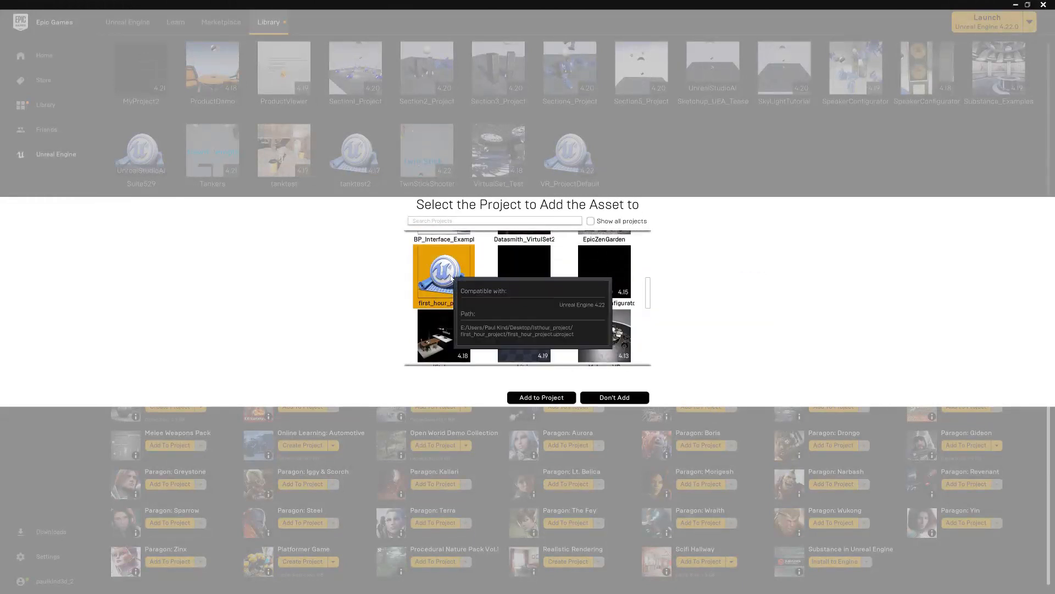
pyautogui.click(548, 398)
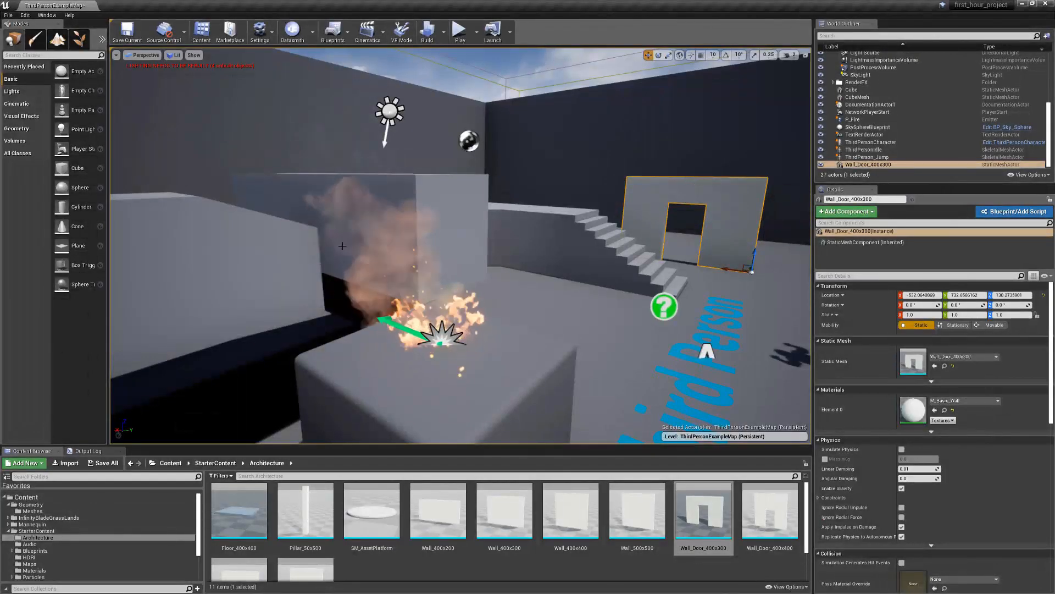
# Open the StaticMesh folder of Exo_Deco02 under InfinityBladeGrassLands' Environments and Misc folders
pyautogui.click(167, 464)
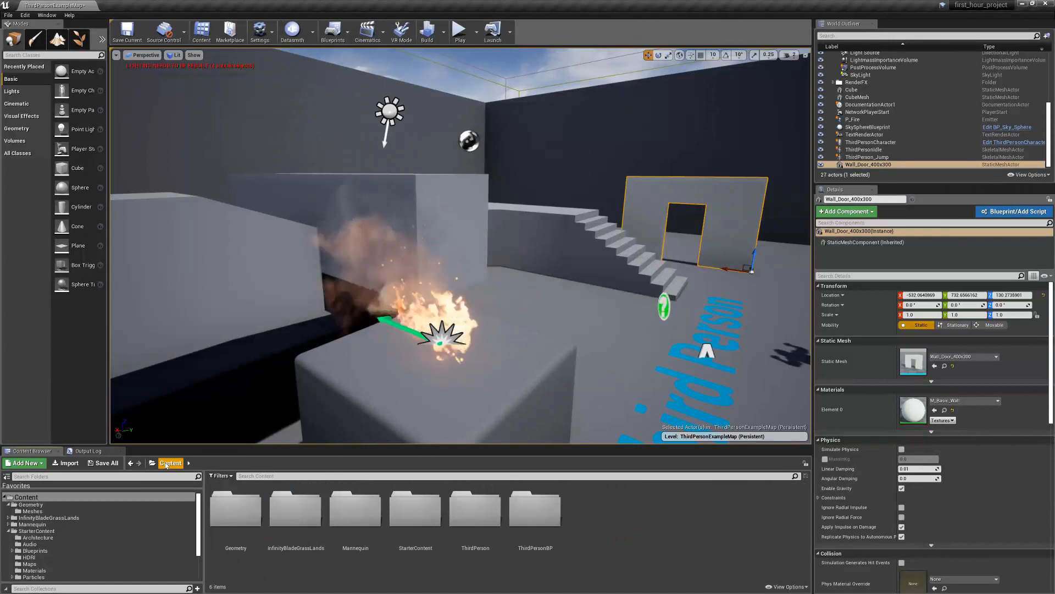
pyautogui.click(297, 510)
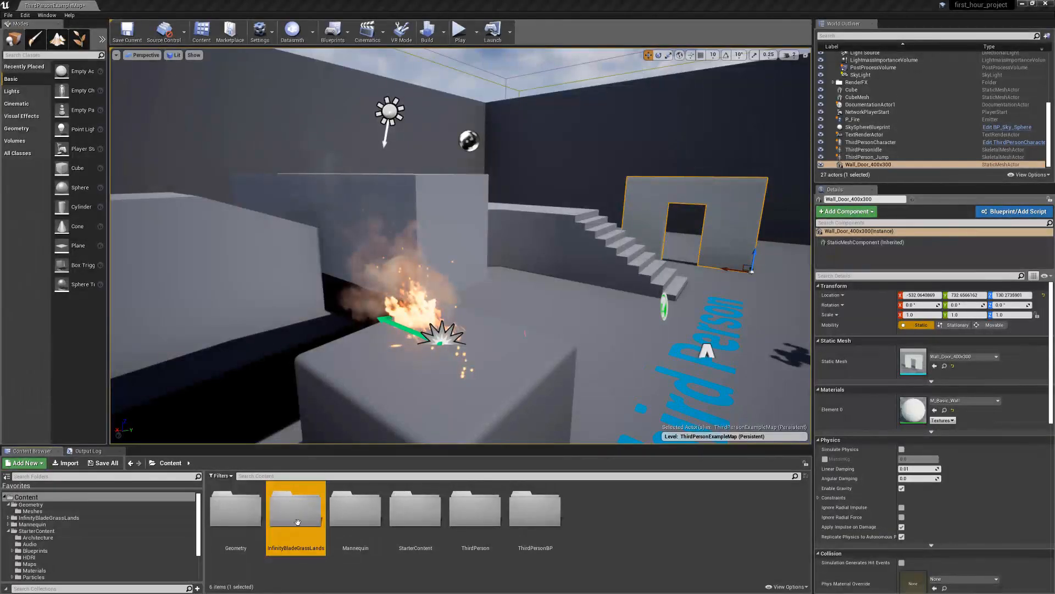
pyautogui.doubleClick(291, 508)
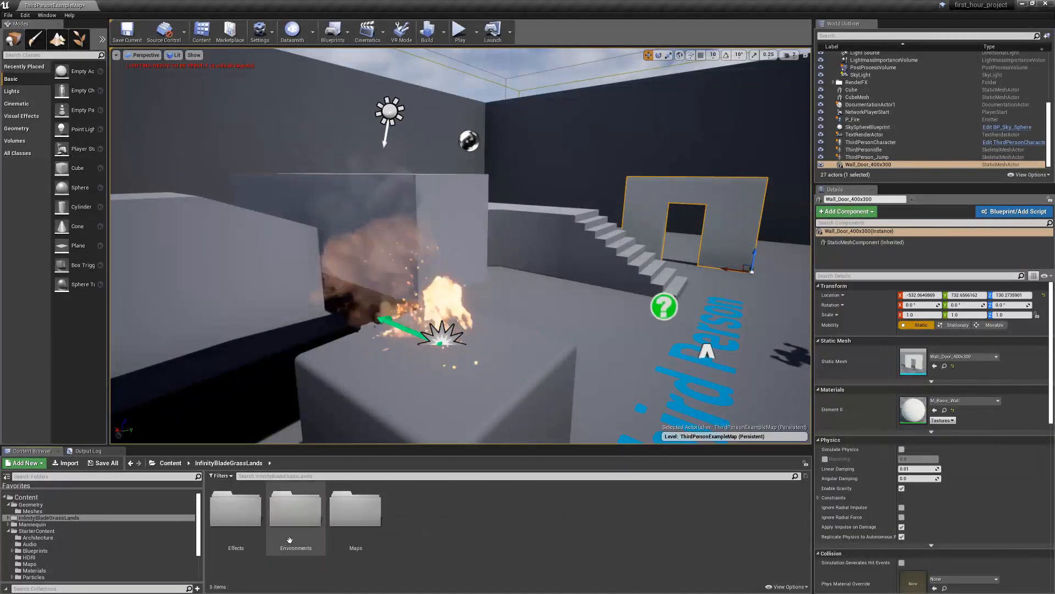
pyautogui.doubleClick(295, 508)
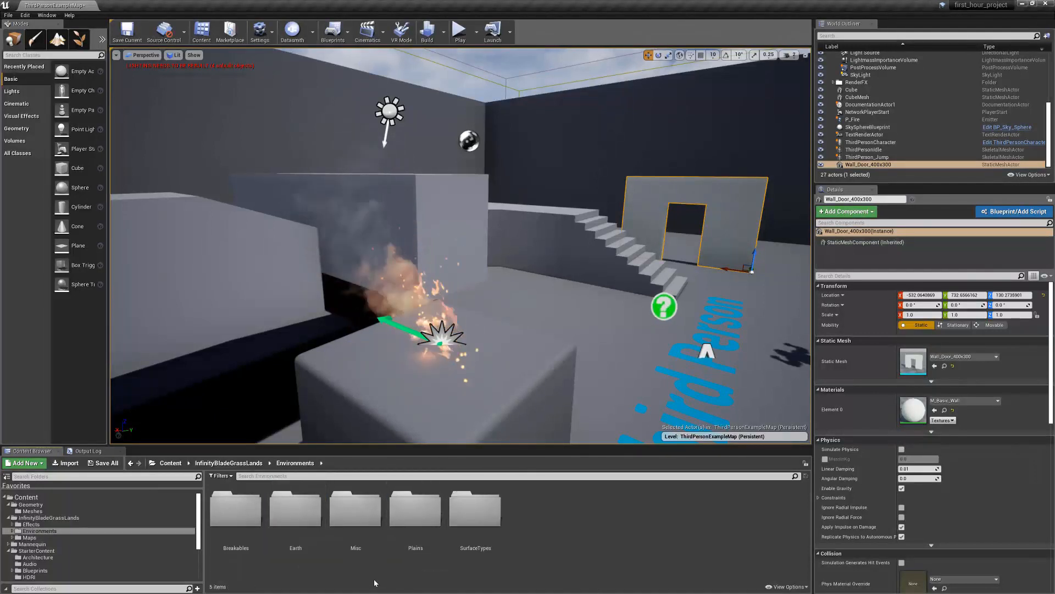
pyautogui.doubleClick(355, 509)
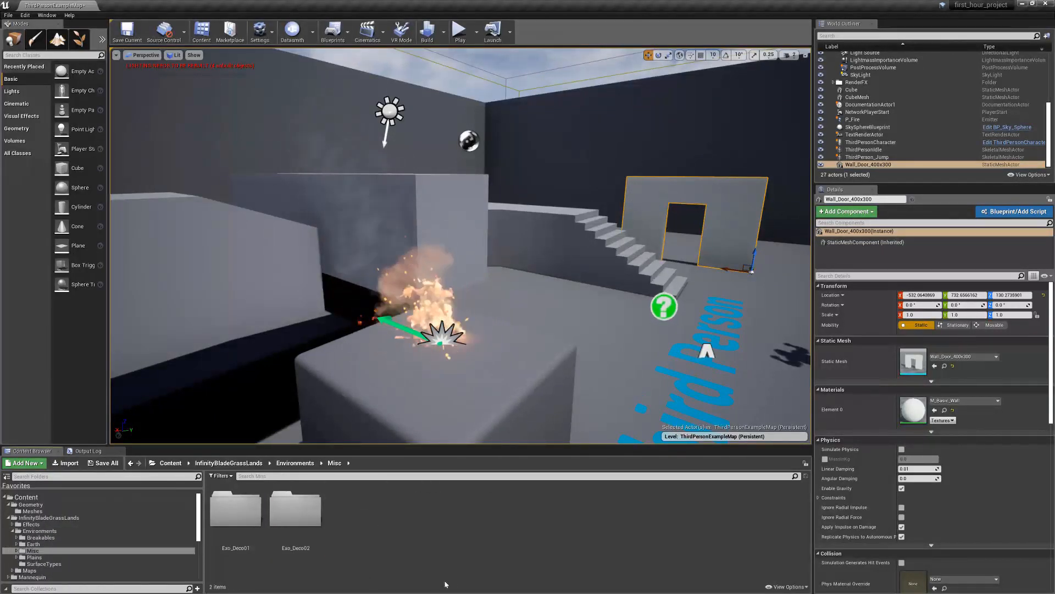
pyautogui.doubleClick(297, 514)
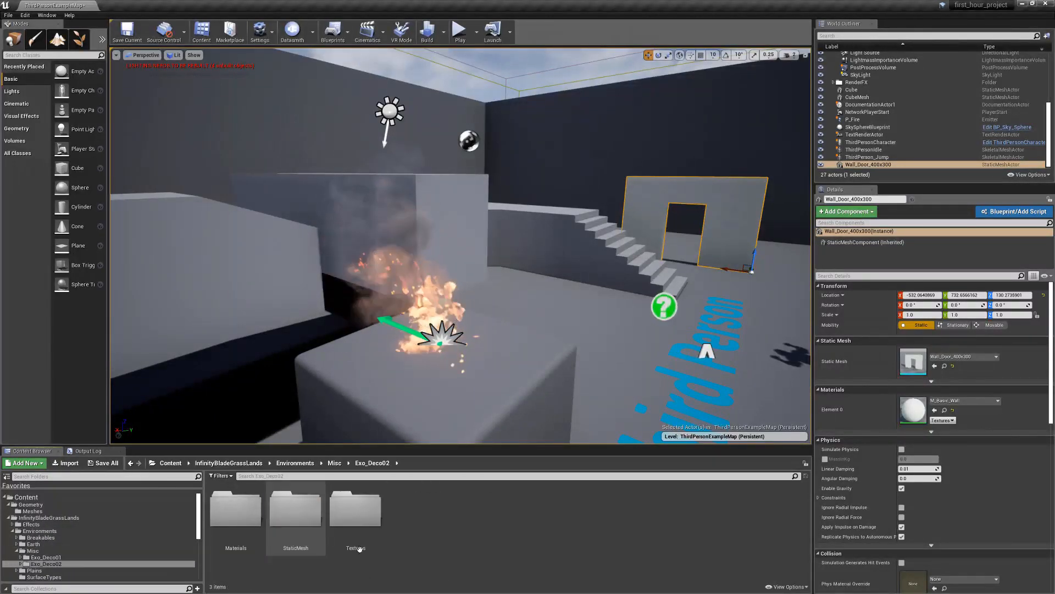
pyautogui.doubleClick(295, 510)
# Place SM_Exo_Archway_7, SM_Exo_Archway_8 and the broken bridge tiles BROKEN_B and BROKEN_D on the floor around the Third Person text
pyautogui.moveTo(438, 511); pyautogui.dragTo(582, 332)
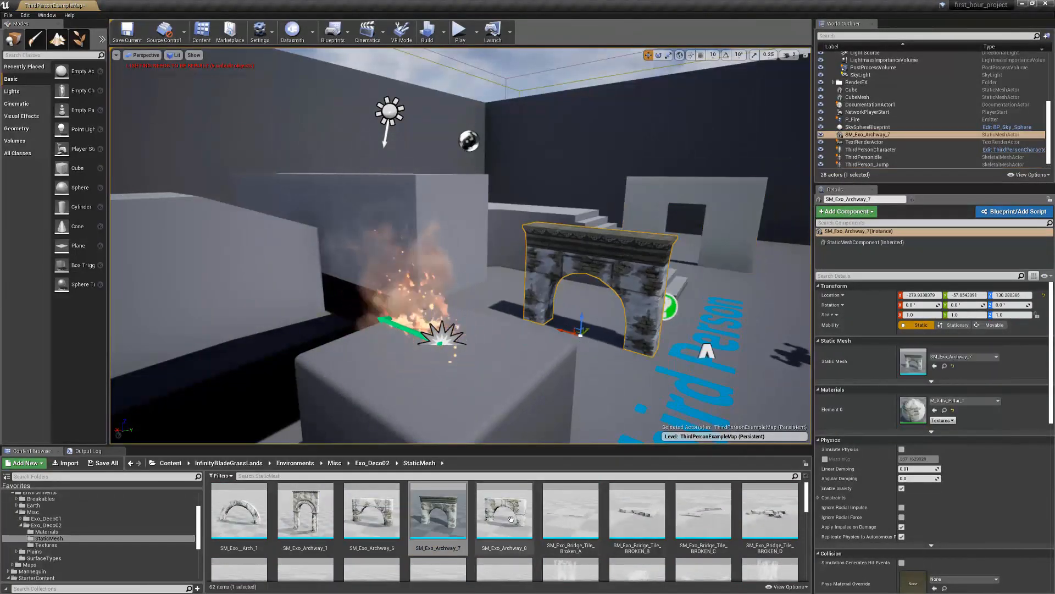
pyautogui.moveTo(514, 512); pyautogui.dragTo(742, 375)
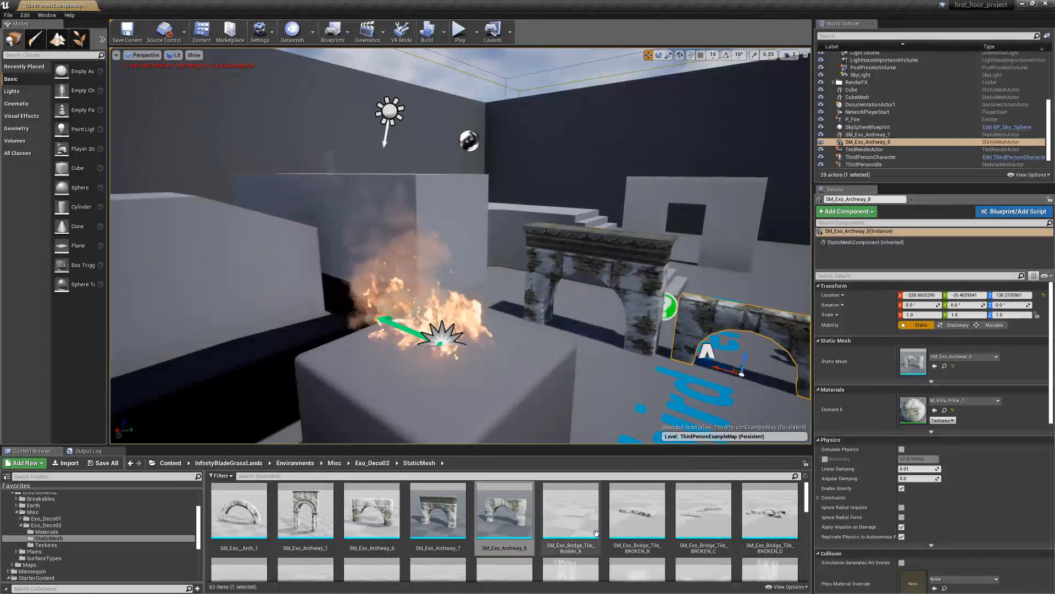
pyautogui.moveTo(644, 506); pyautogui.dragTo(613, 399)
pyautogui.moveTo(768, 514); pyautogui.dragTo(682, 399)
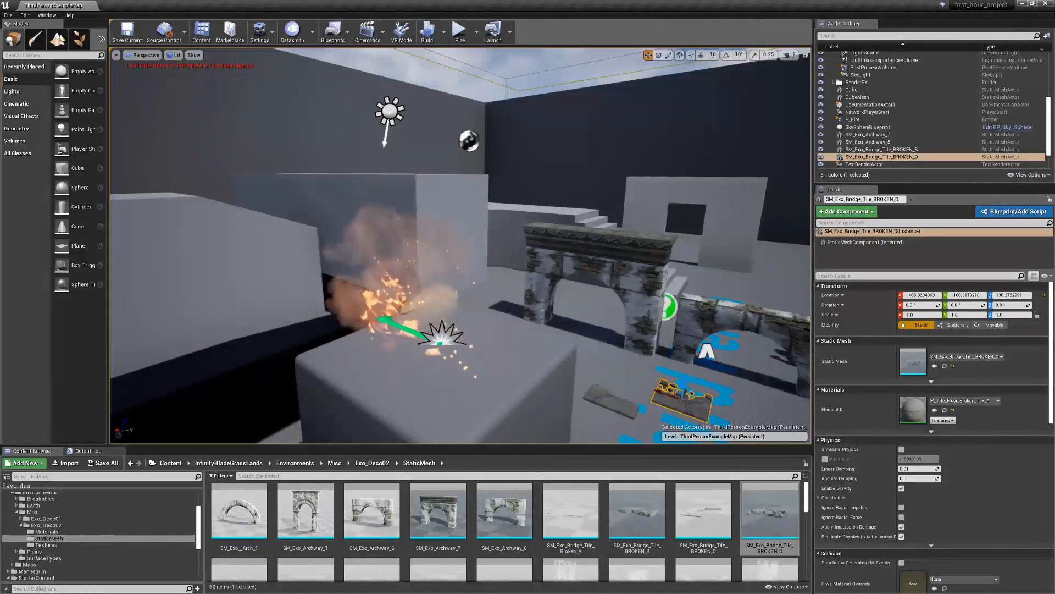
pyautogui.moveTo(632, 264); pyautogui.dragTo(622, 339, button='right')
pyautogui.press('d')
pyautogui.press('w')
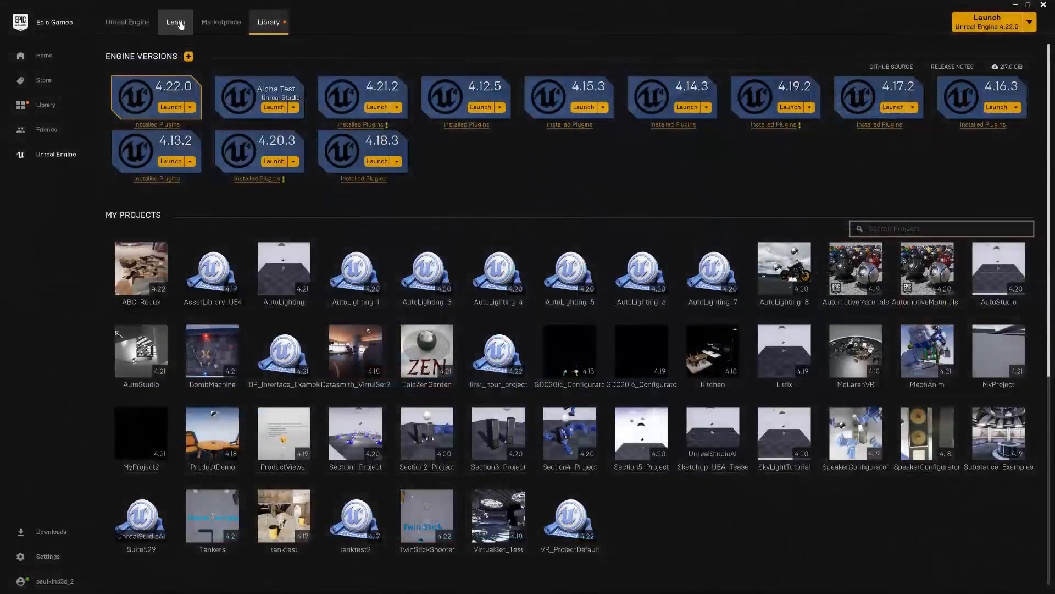
# In the Epic Games Launcher, open Realistic Rendering from the Learn content and start creating a project from it
pyautogui.click(181, 25)
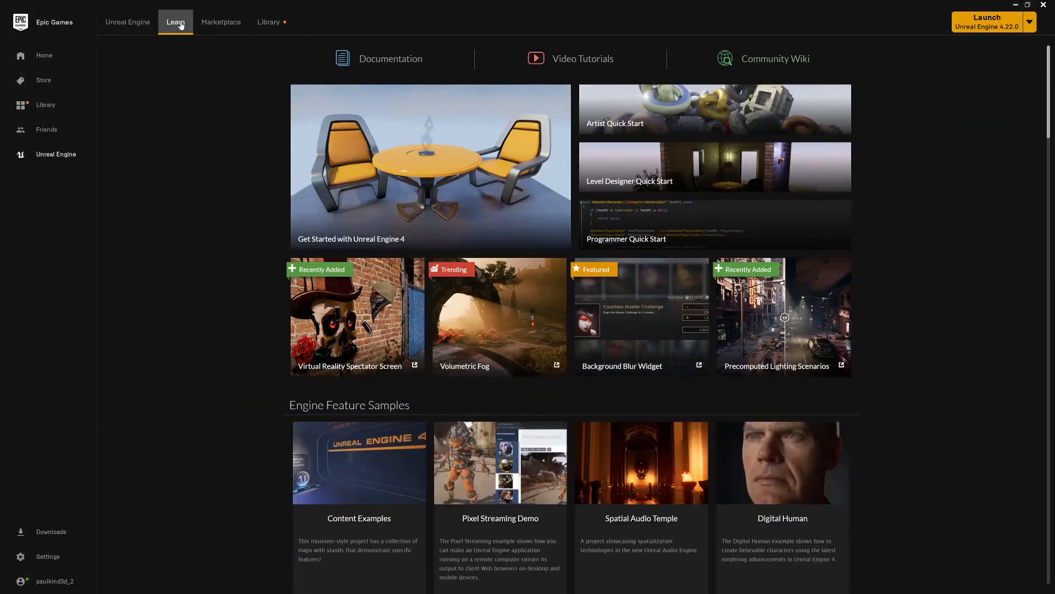
pyautogui.moveTo(1049, 77); pyautogui.dragTo(1053, 260)
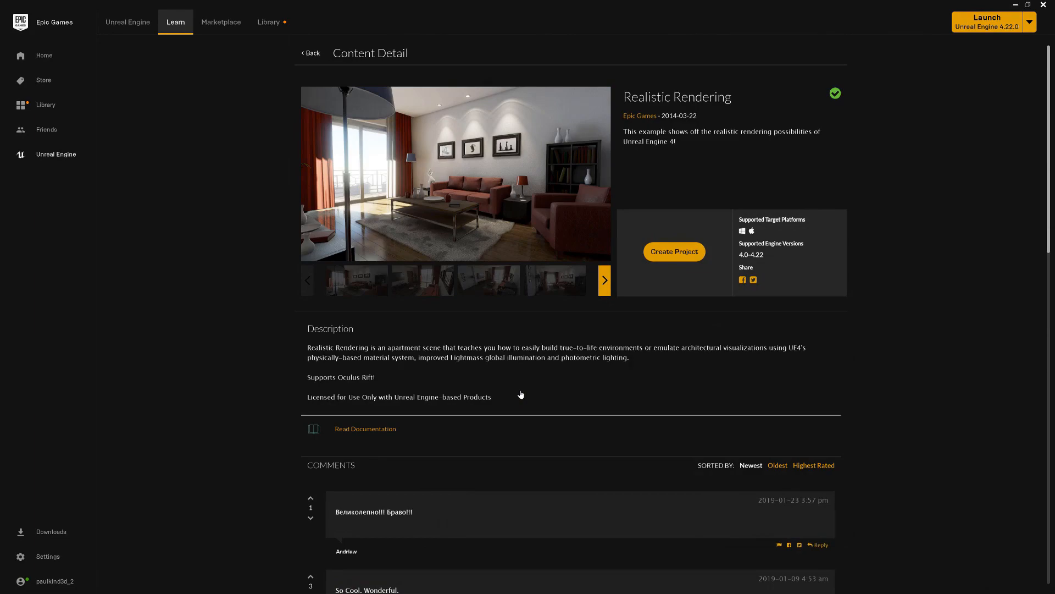
pyautogui.click(680, 251)
# Create the Realistic Rendering project in a new desktop folder named RealisticRendering
pyautogui.click(617, 291)
pyautogui.rightClick(207, 118)
pyautogui.moveTo(165, 262)
pyautogui.click(317, 264)
pyautogui.write('RealisticRendering')
pyautogui.press('Return')
pyautogui.press('Return')
pyautogui.click(256, 234)
pyautogui.click(547, 364)
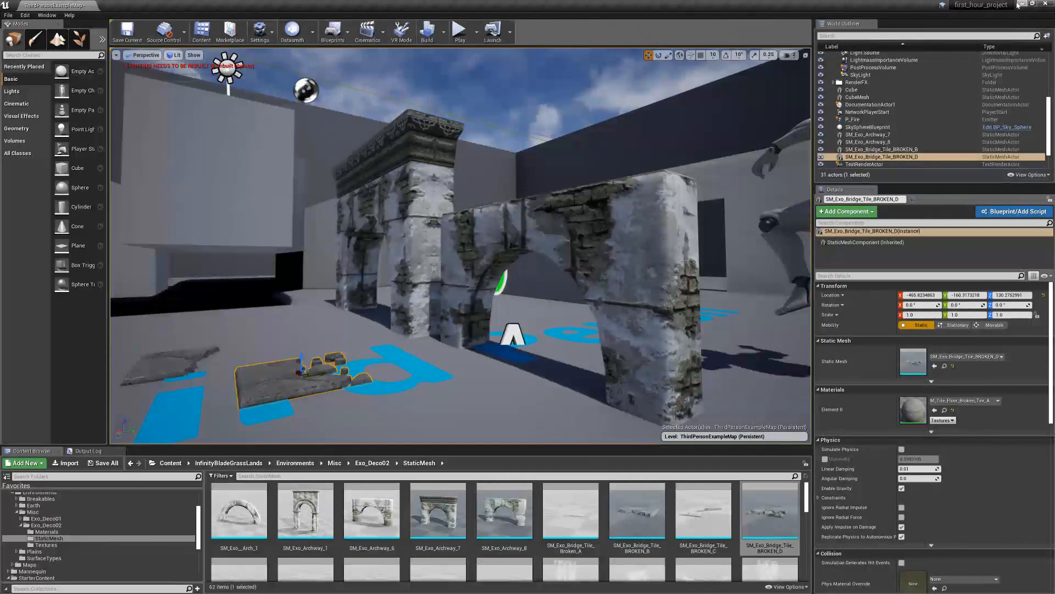
# Minimize the editor and open RealisticRendering.uproject from the desktop's RealisticRendering folder
pyautogui.click(1021, 4)
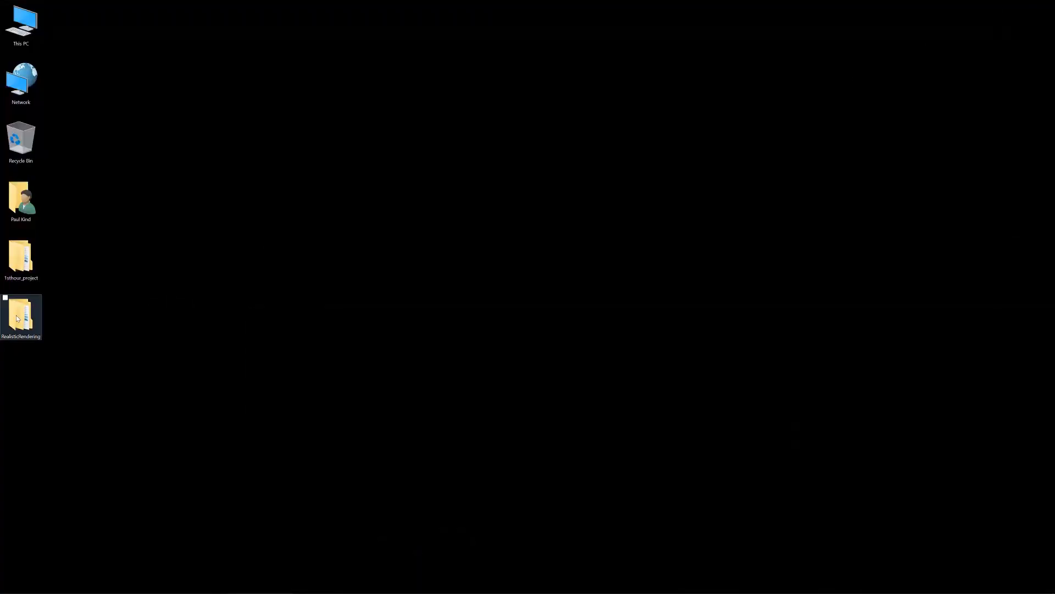
pyautogui.doubleClick(18, 319)
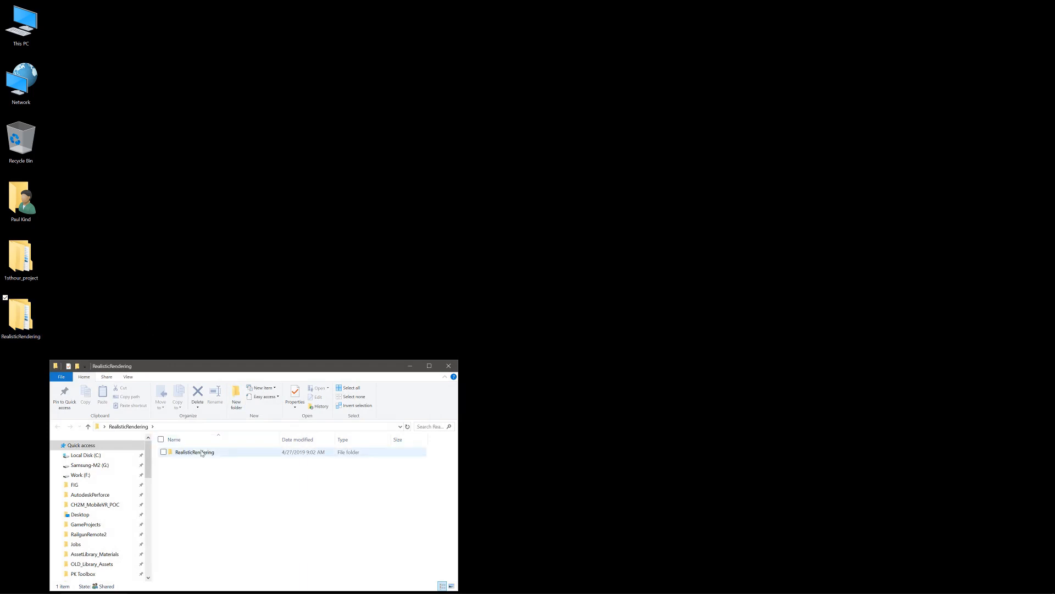
pyautogui.click(204, 495)
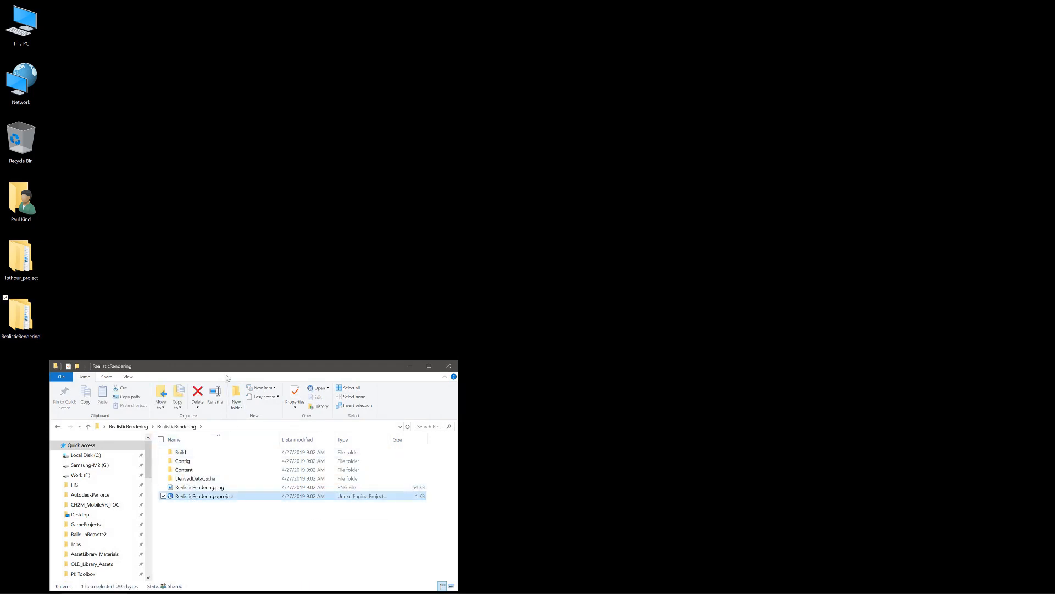
pyautogui.moveTo(488, 120); pyautogui.dragTo(487, 120)
pyautogui.doubleClick(451, 251)
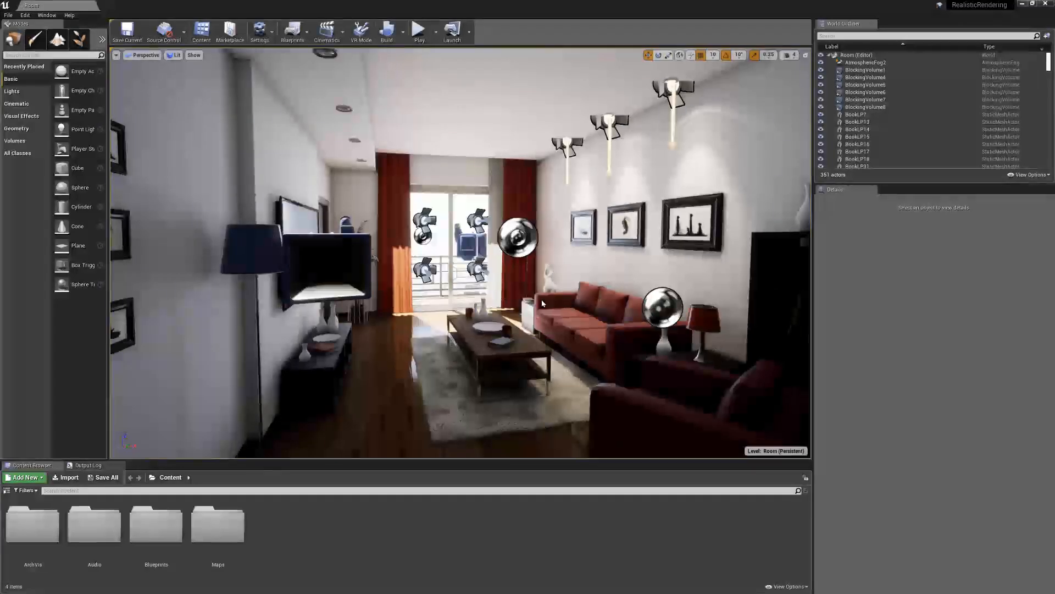
# Open the Mesh folder inside ArchVis and browse down to the furniture meshes
pyautogui.doubleClick(39, 522)
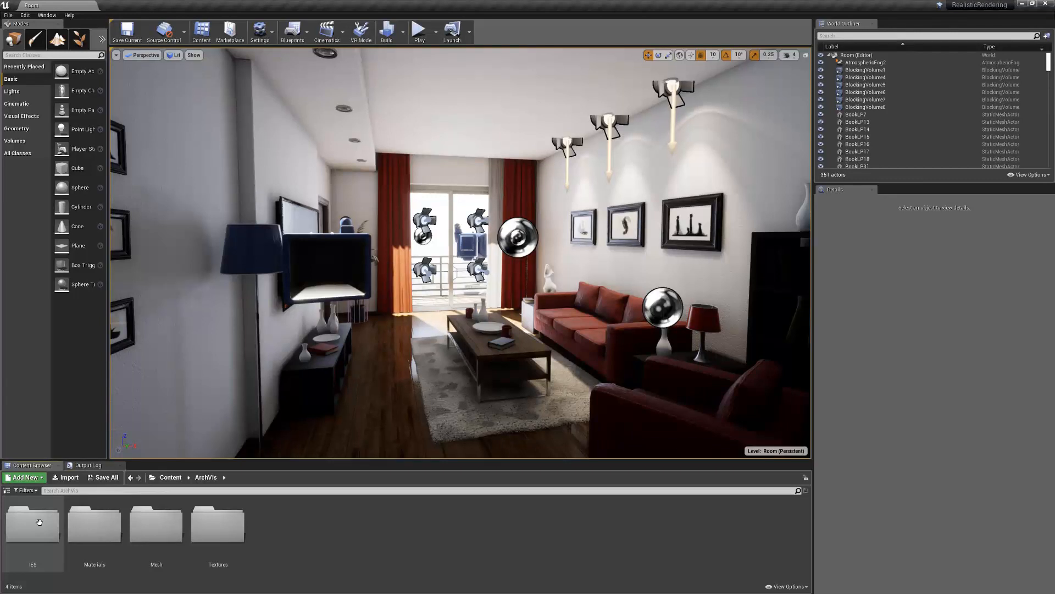
pyautogui.doubleClick(156, 522)
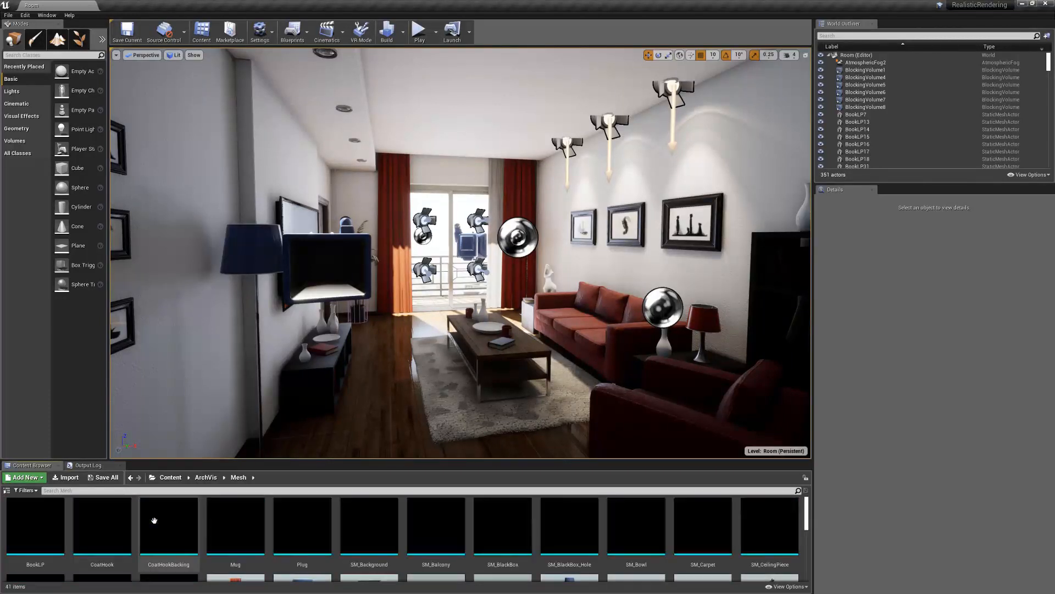
pyautogui.scroll(-2, 506, 522)
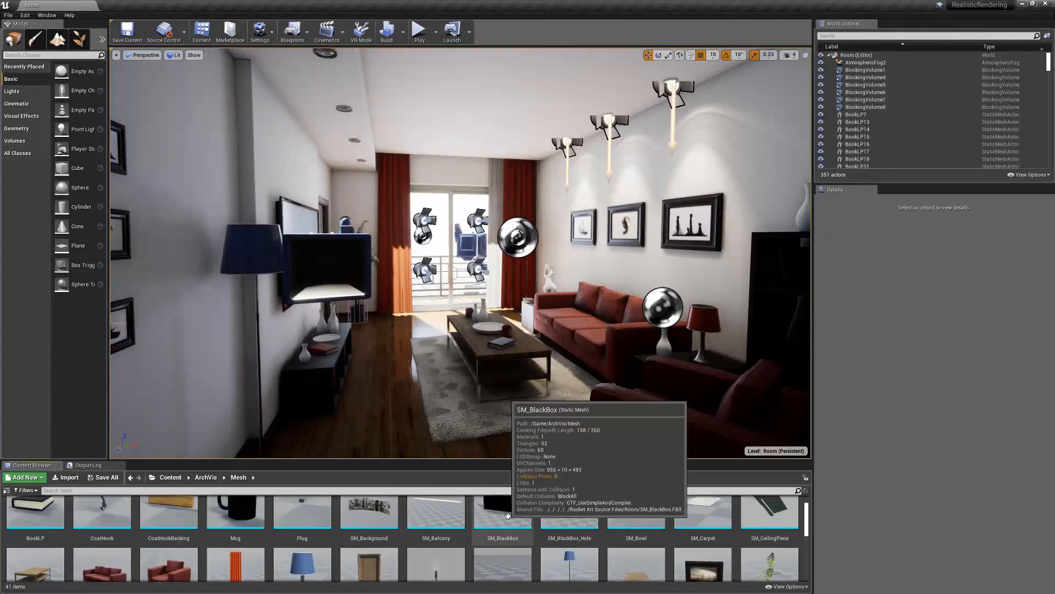
pyautogui.scroll(-1, 507, 514)
# Start migrating the SM_Couch mesh and accept the report of its dependent materials and textures
pyautogui.click(109, 537)
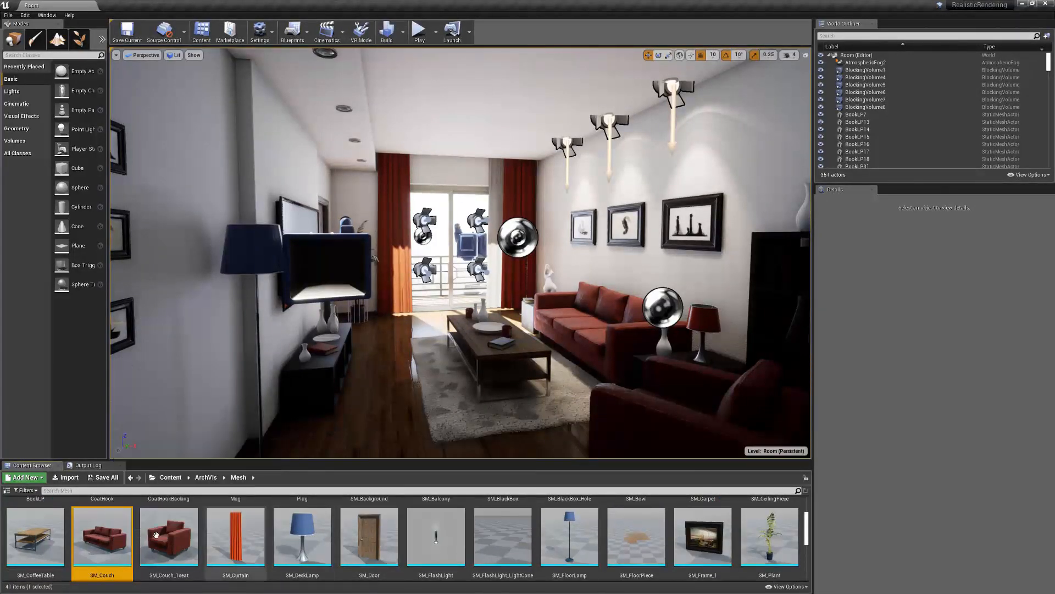
pyautogui.rightClick(104, 536)
pyautogui.moveTo(147, 405)
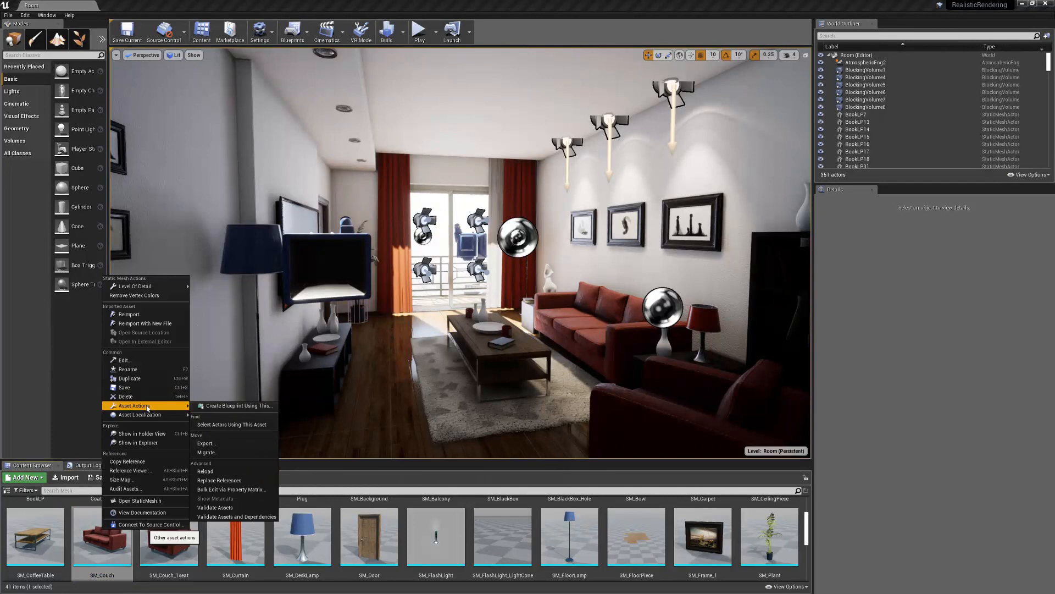
pyautogui.click(205, 453)
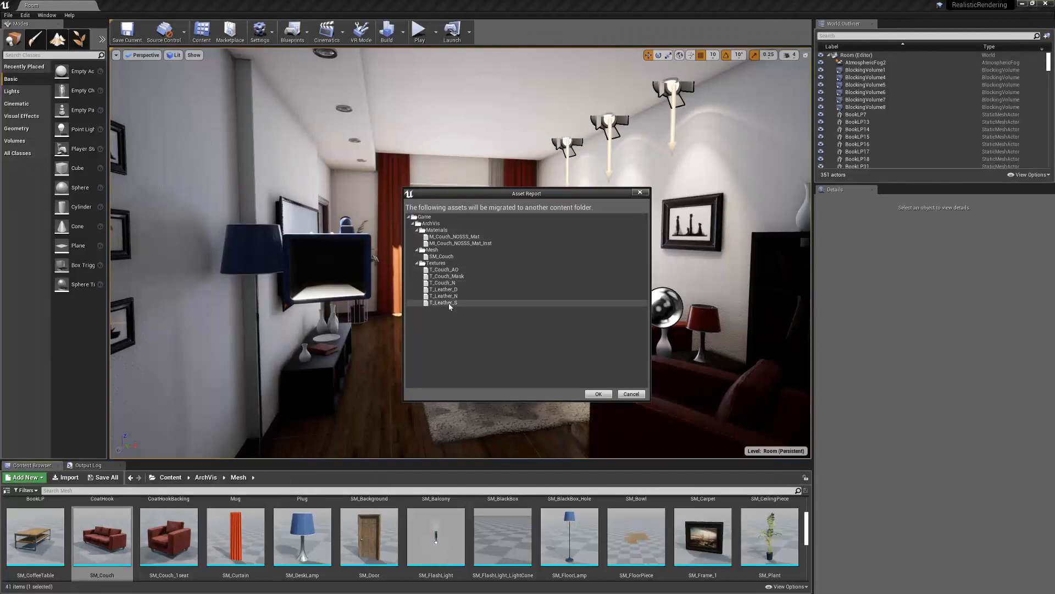
pyautogui.click(599, 394)
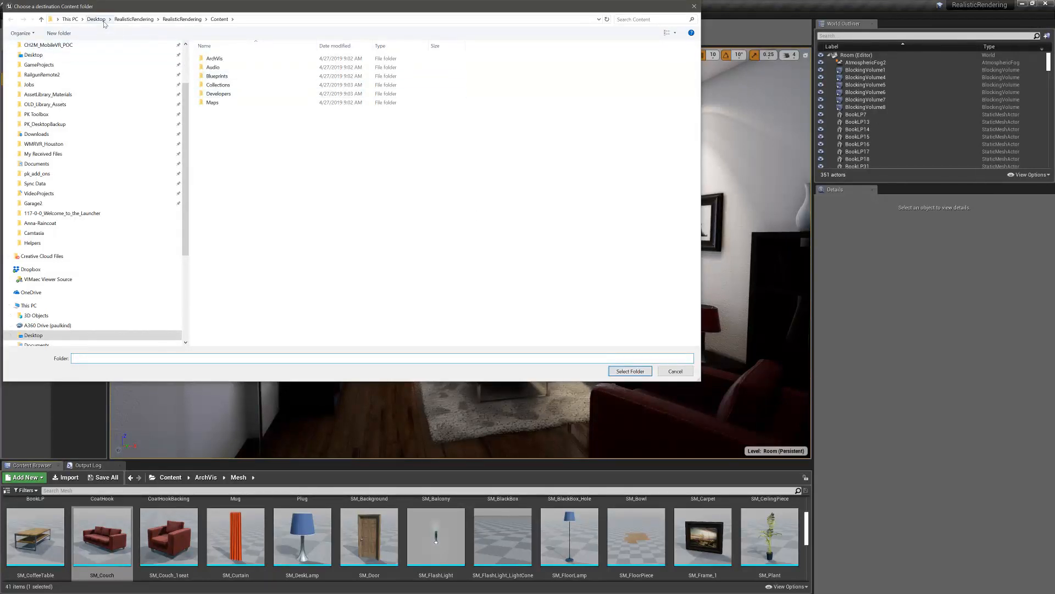
# Choose the Content folder of first_hour_project, in the desktop's 1sthour_project folder, as the migration destination
pyautogui.click(98, 20)
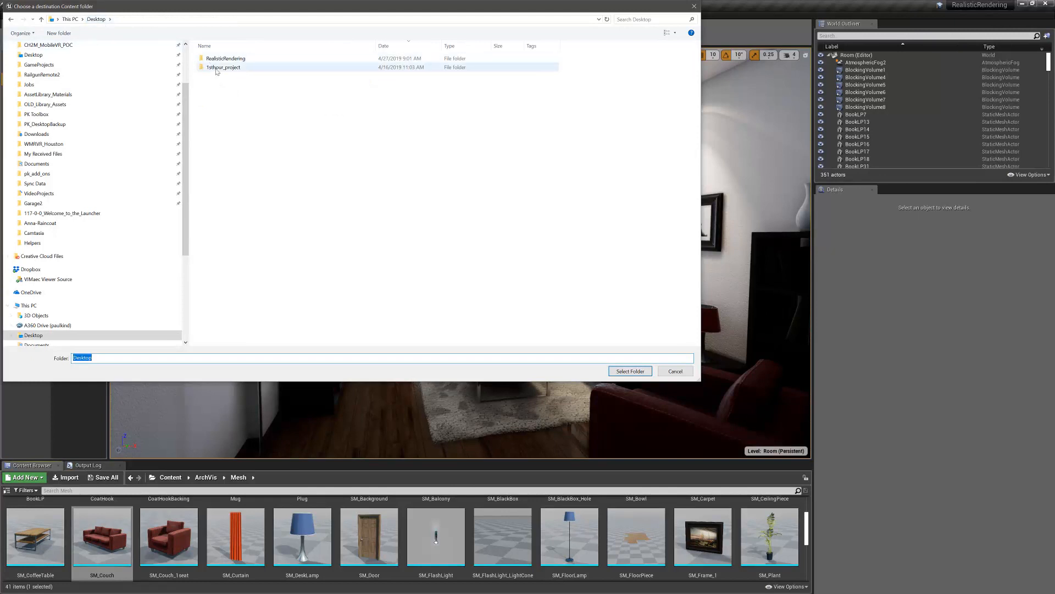
pyautogui.click(218, 68)
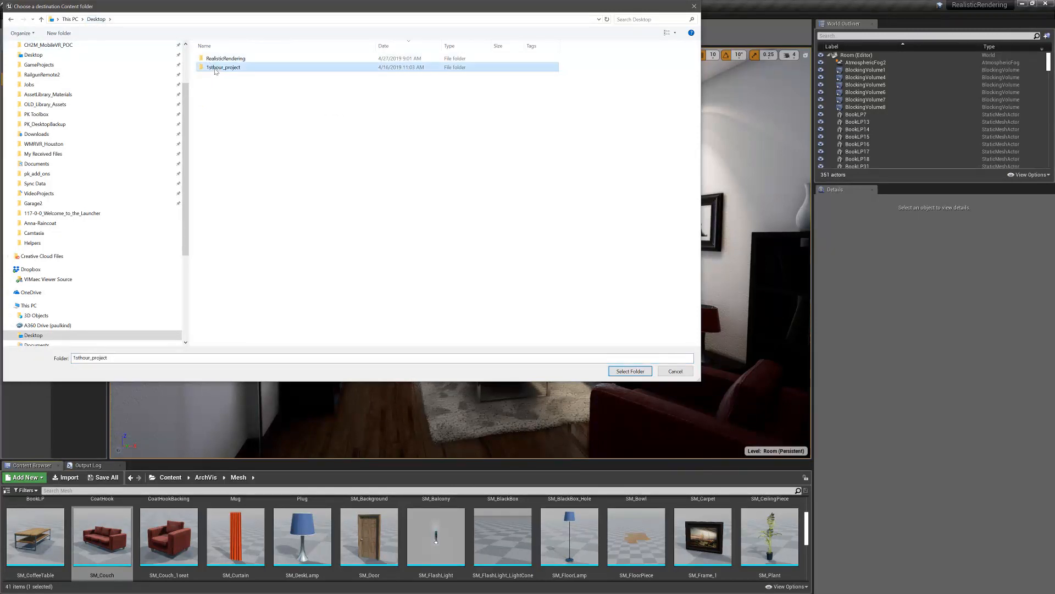
pyautogui.doubleClick(217, 68)
pyautogui.doubleClick(214, 58)
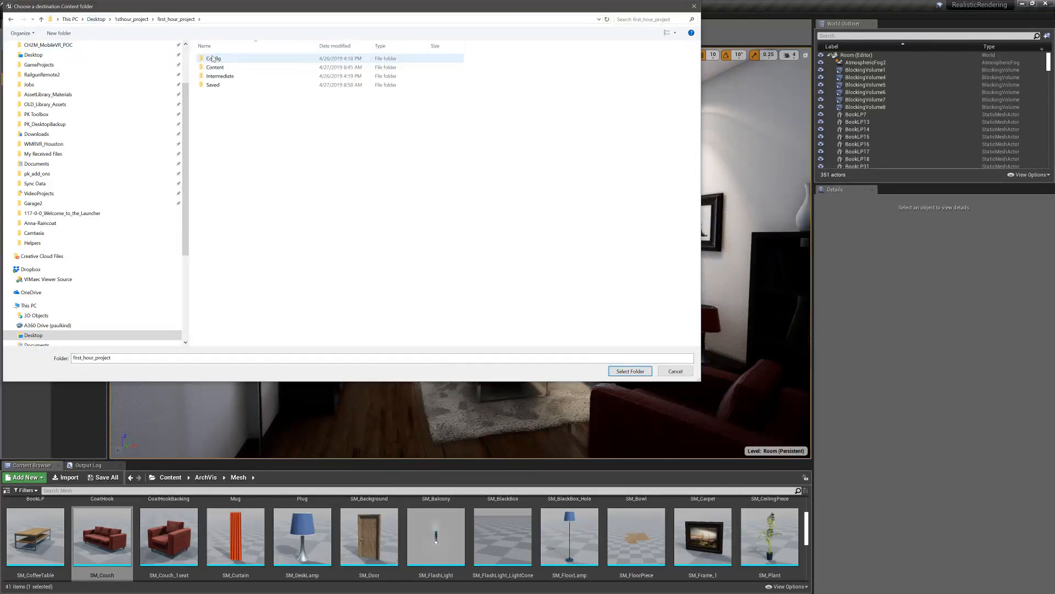
pyautogui.doubleClick(209, 68)
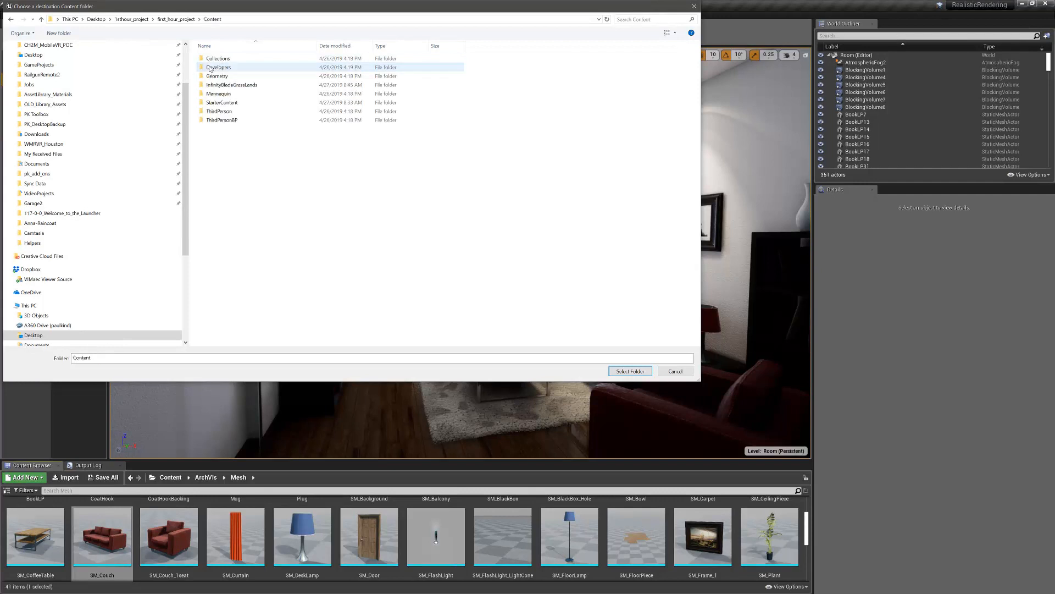
pyautogui.click(625, 372)
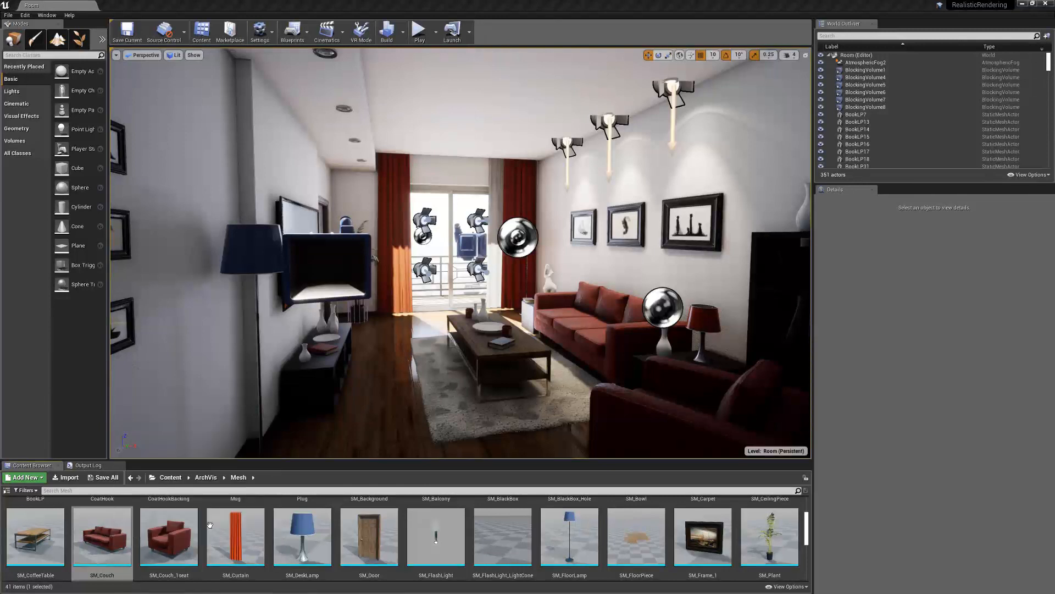
# Start migrating the whole ArchVis folder from the Content root and accept its asset report
pyautogui.click(169, 479)
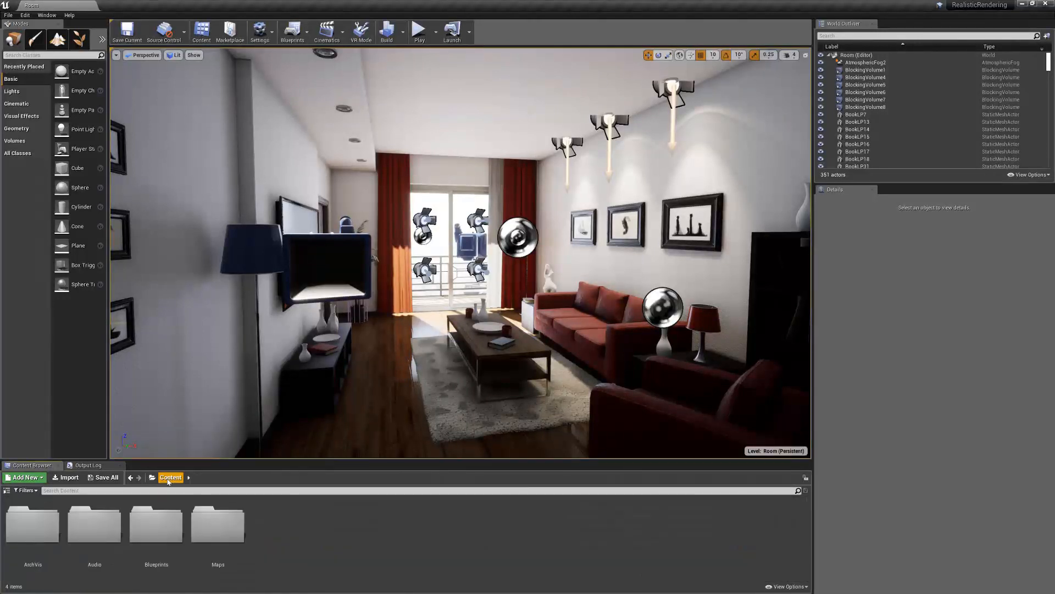
pyautogui.click(48, 526)
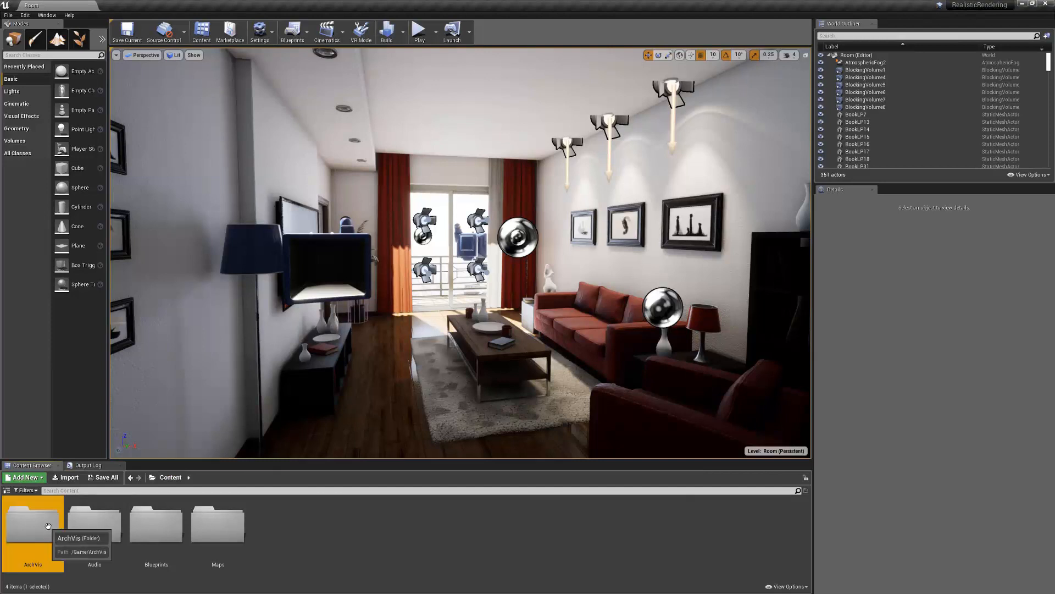
pyautogui.rightClick(48, 526)
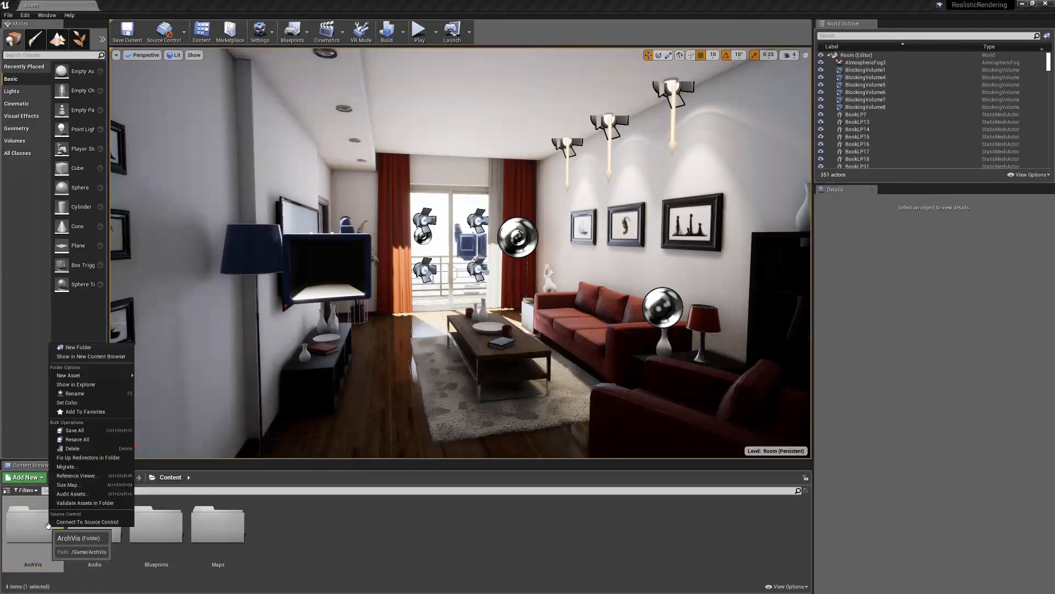
pyautogui.click(83, 466)
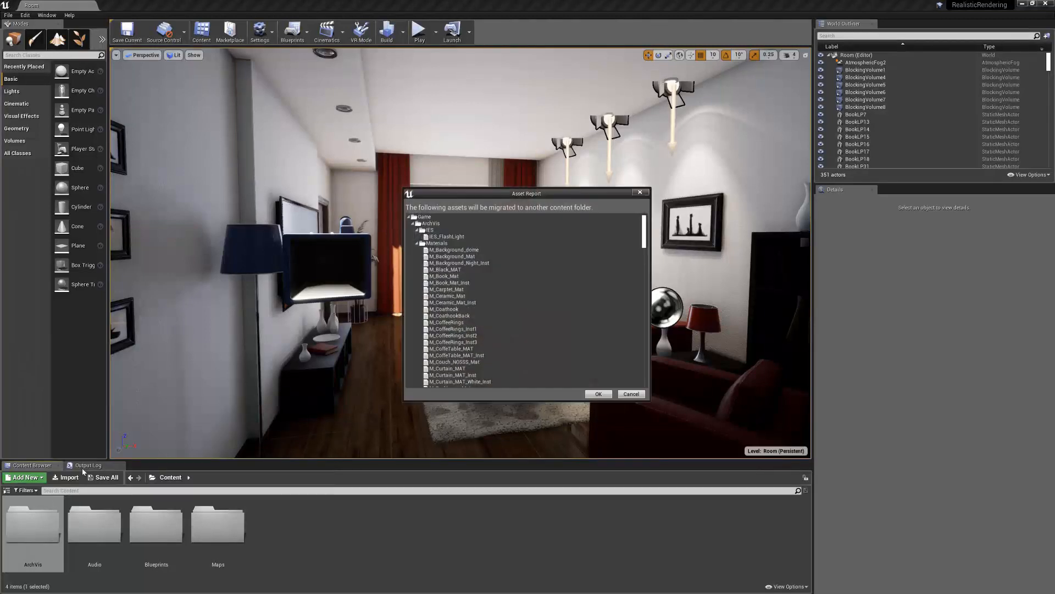
pyautogui.moveTo(643, 231)
pyautogui.mouseDown()
pyautogui.moveTo(640, 368)
pyautogui.moveTo(649, 219)
pyautogui.mouseUp()
pyautogui.click(598, 393)
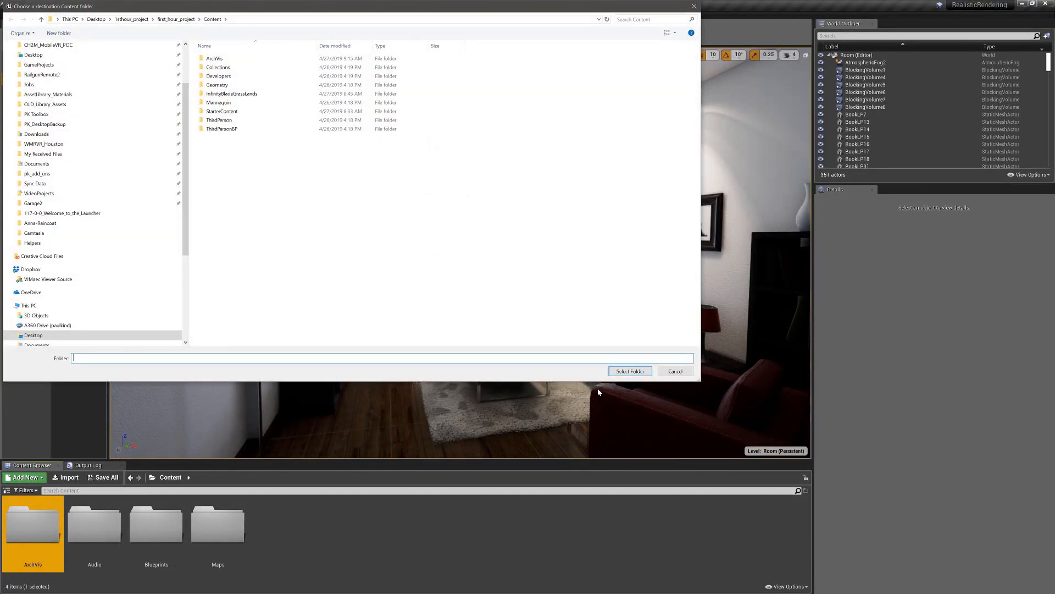
# Choose first_hour_project's Content folder as the migration destination and overwrite all assets that already exist there
pyautogui.click(132, 19)
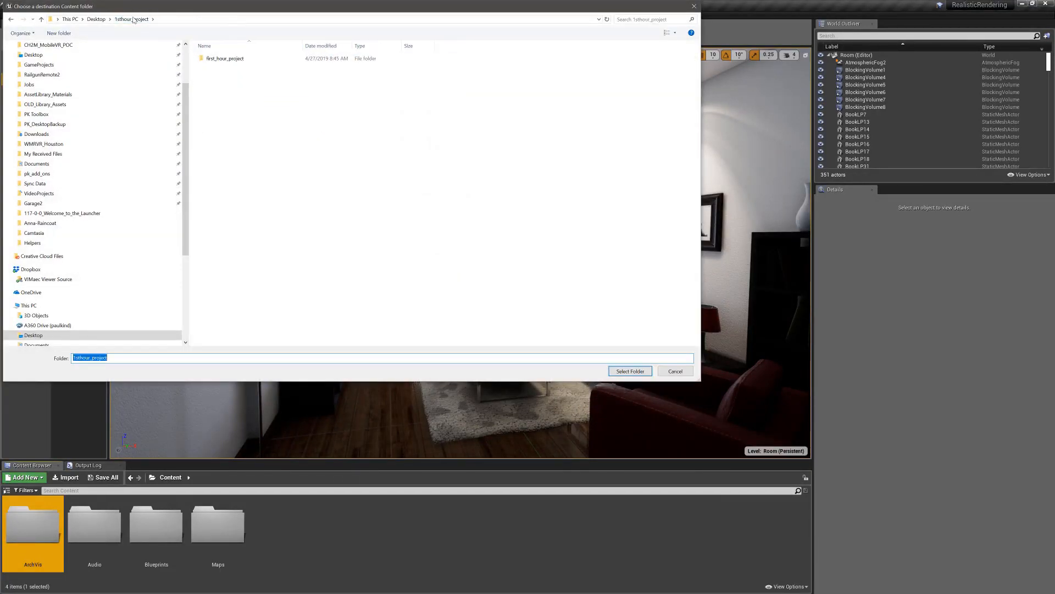
pyautogui.doubleClick(216, 59)
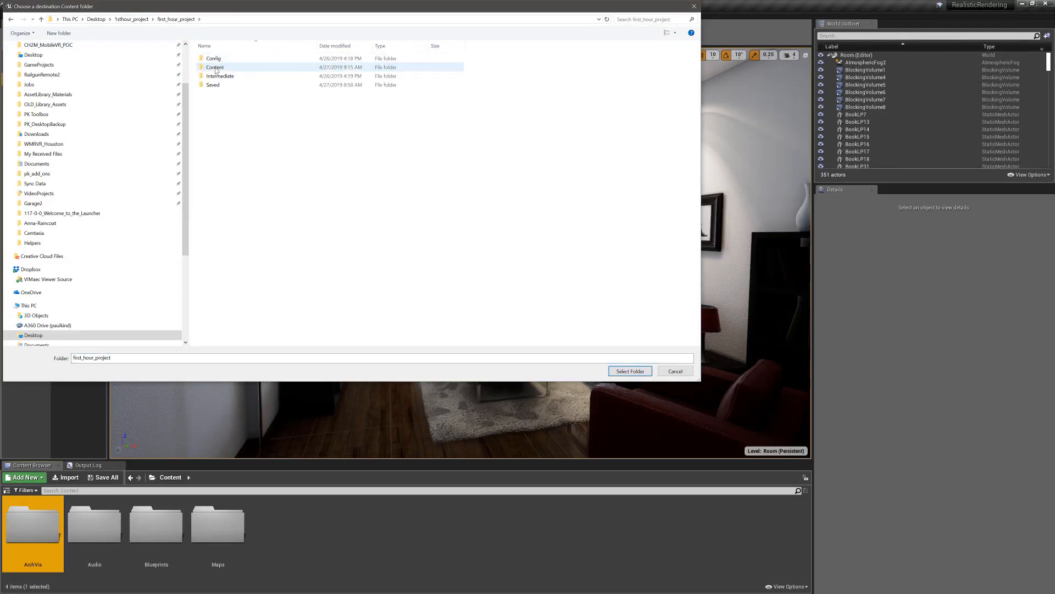
pyautogui.doubleClick(216, 67)
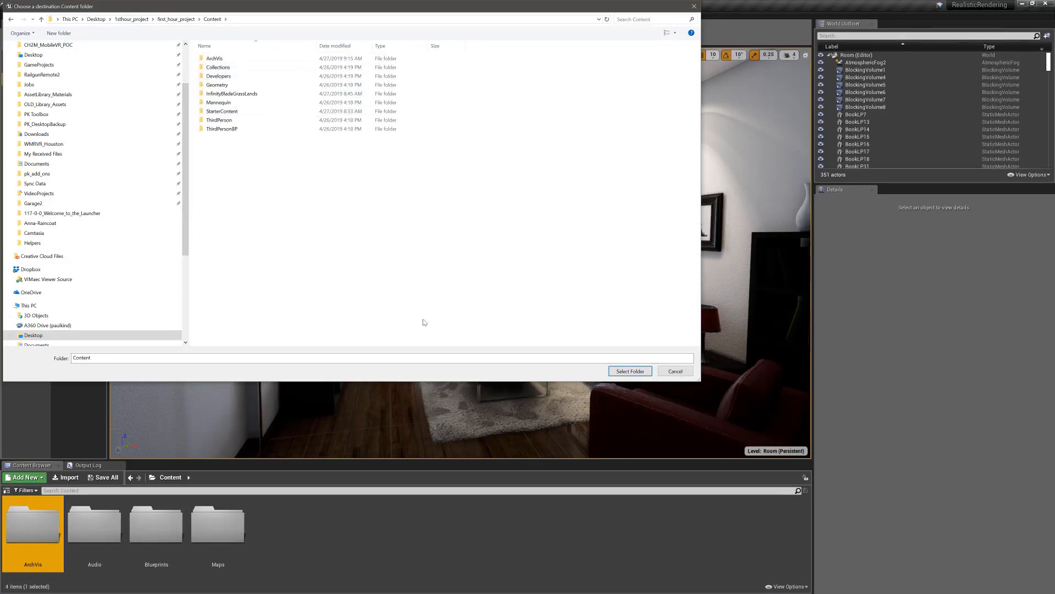
pyautogui.click(631, 371)
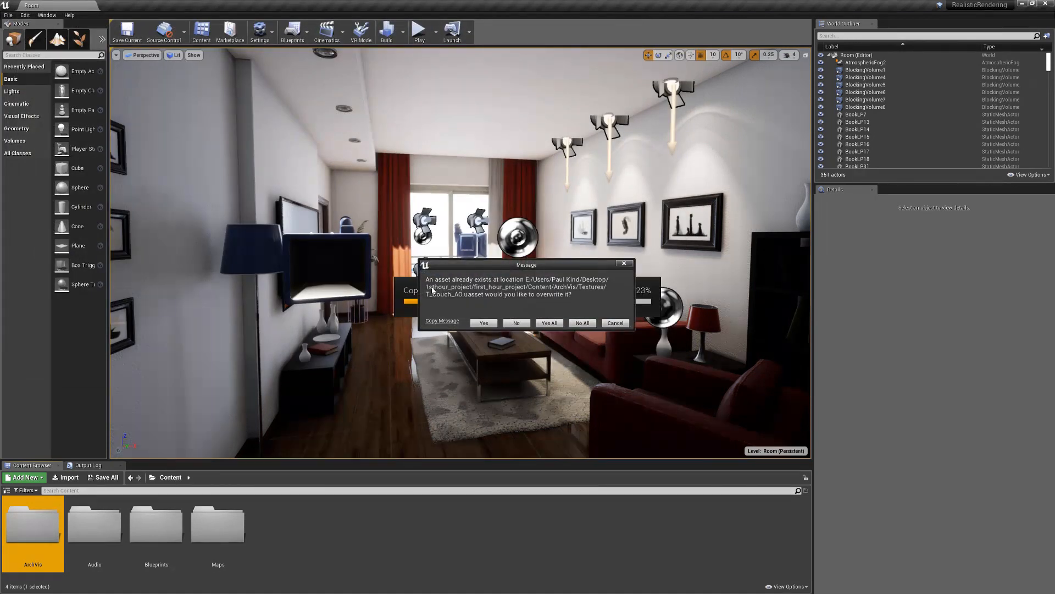
pyautogui.click(549, 322)
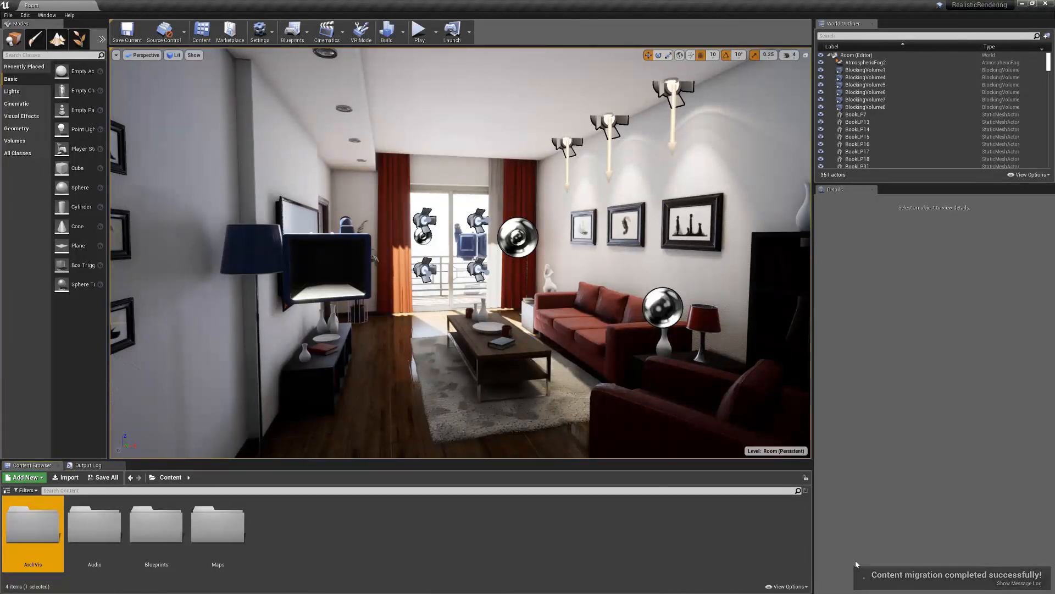
# Close the RealisticRendering editor and select the migrated ArchVis folder in first_hour_project's Content root
pyautogui.click(1047, 5)
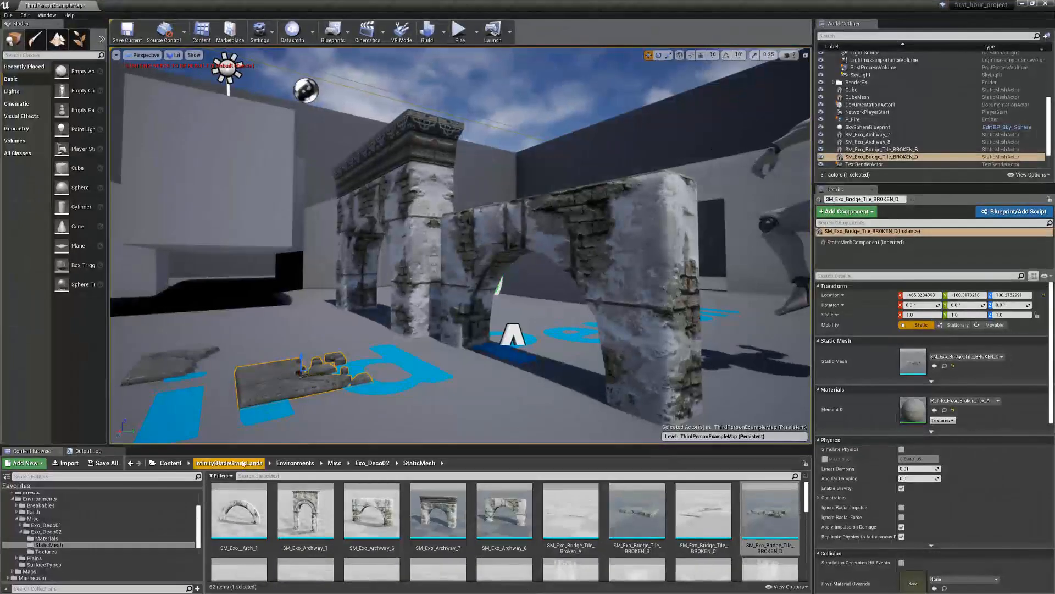
pyautogui.click(170, 464)
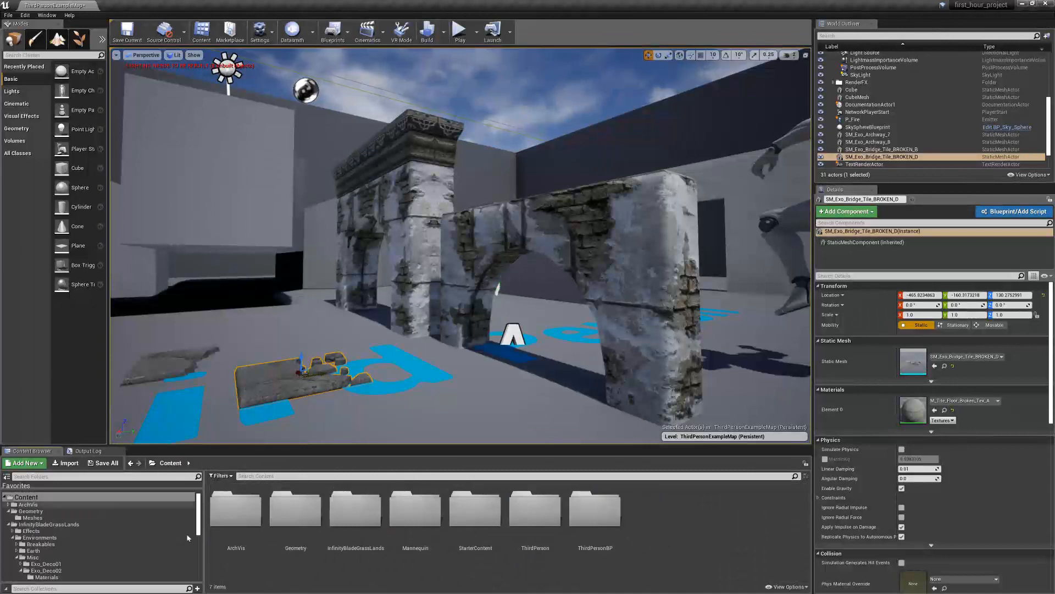
pyautogui.click(242, 516)
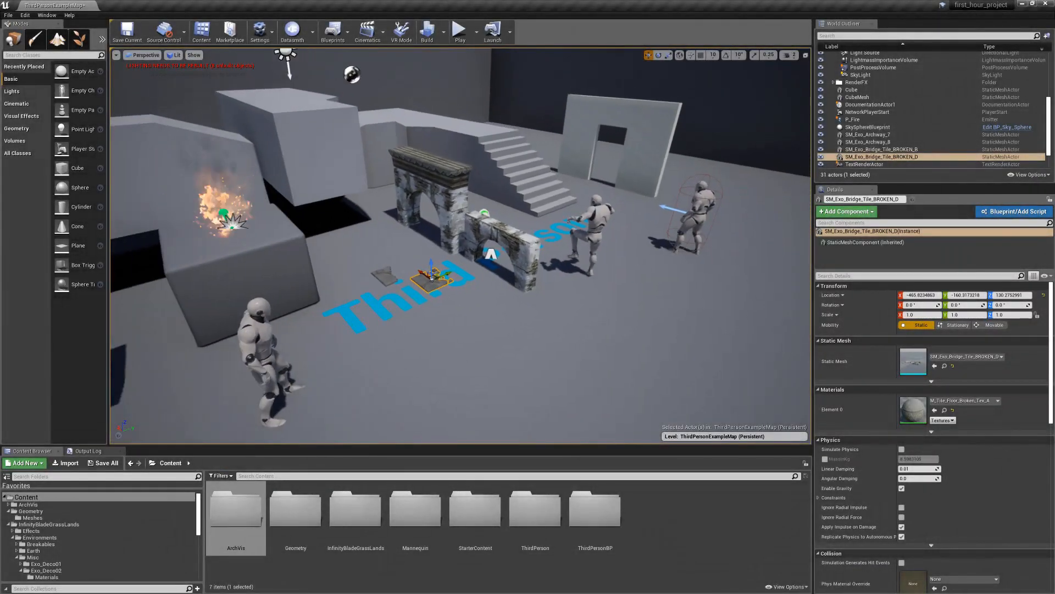
# Place the TM_Cube_Chamfer mesh on the floor of the Third Person level
pyautogui.click(30, 511)
pyautogui.click(33, 517)
pyautogui.moveTo(295, 511); pyautogui.dragTo(423, 385)
# Place SM_Couch, SM_Couch_1seat and SM_DeskLamp from the ArchVis Mesh folder side by side on the level floor
pyautogui.click(213, 463)
pyautogui.click(172, 463)
pyautogui.doubleClick(241, 514)
pyautogui.doubleClick(349, 531)
pyautogui.scroll(-1, 567, 524)
pyautogui.scroll(-2, 567, 524)
pyautogui.moveTo(504, 509); pyautogui.dragTo(687, 338)
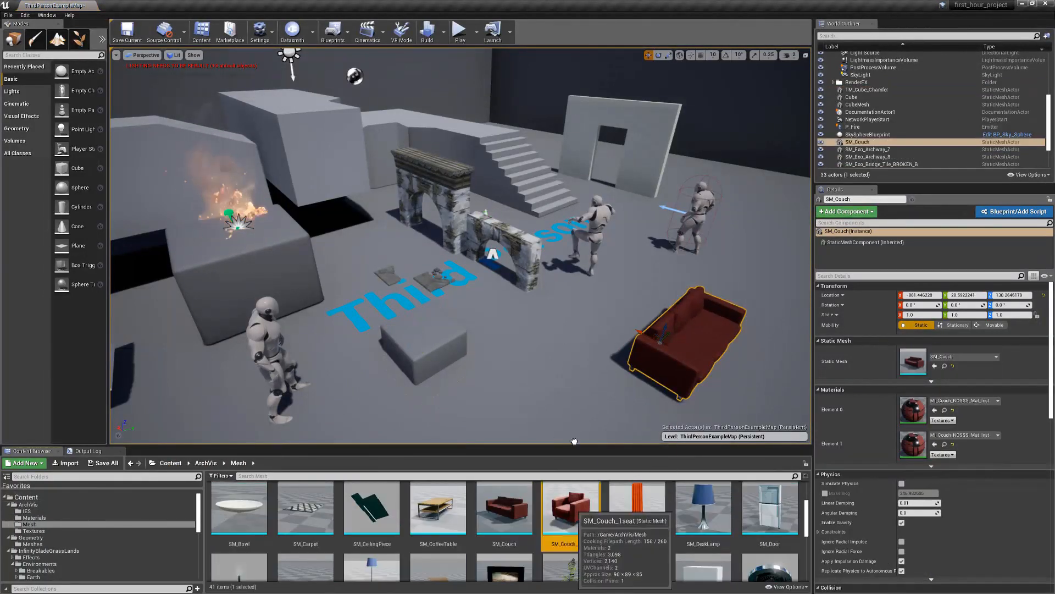
pyautogui.moveTo(570, 508); pyautogui.dragTo(583, 358)
pyautogui.moveTo(703, 508); pyautogui.dragTo(499, 382)
# Place SM_SmallTree02, SM_GroundCover_Leafy03 and SM_Cherry_Tree in the level from the StaticMesh folder of InfinityBladeGrassLands' Earth environment
pyautogui.click(171, 463)
pyautogui.doubleClick(355, 517)
pyautogui.doubleClick(355, 517)
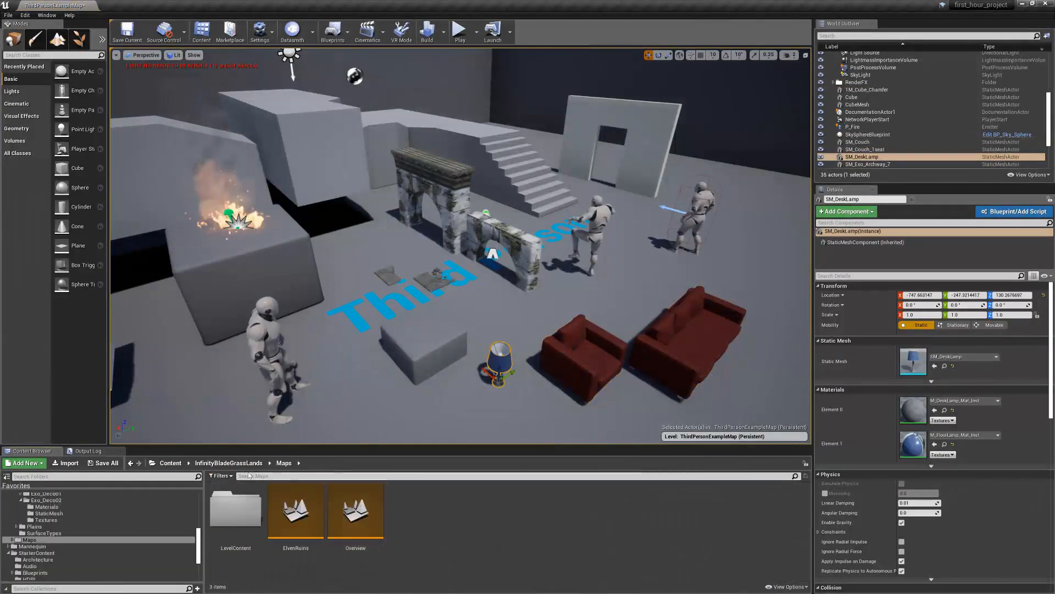
pyautogui.click(229, 463)
pyautogui.doubleClick(296, 517)
pyautogui.doubleClick(296, 523)
pyautogui.doubleClick(355, 517)
pyautogui.moveTo(355, 514); pyautogui.dragTo(418, 327)
pyautogui.moveTo(520, 321); pyautogui.dragTo(517, 318)
pyautogui.moveTo(237, 511); pyautogui.dragTo(372, 383)
pyautogui.moveTo(714, 404); pyautogui.dragTo(648, 404, button='right')
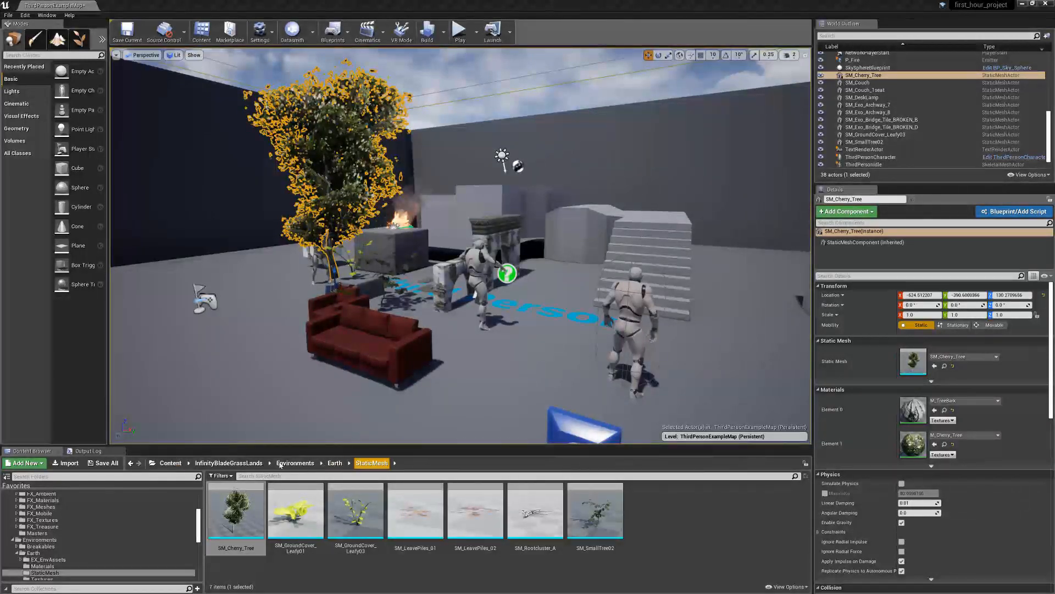
# Create a new folder named Levels in the Content root
pyautogui.click(171, 464)
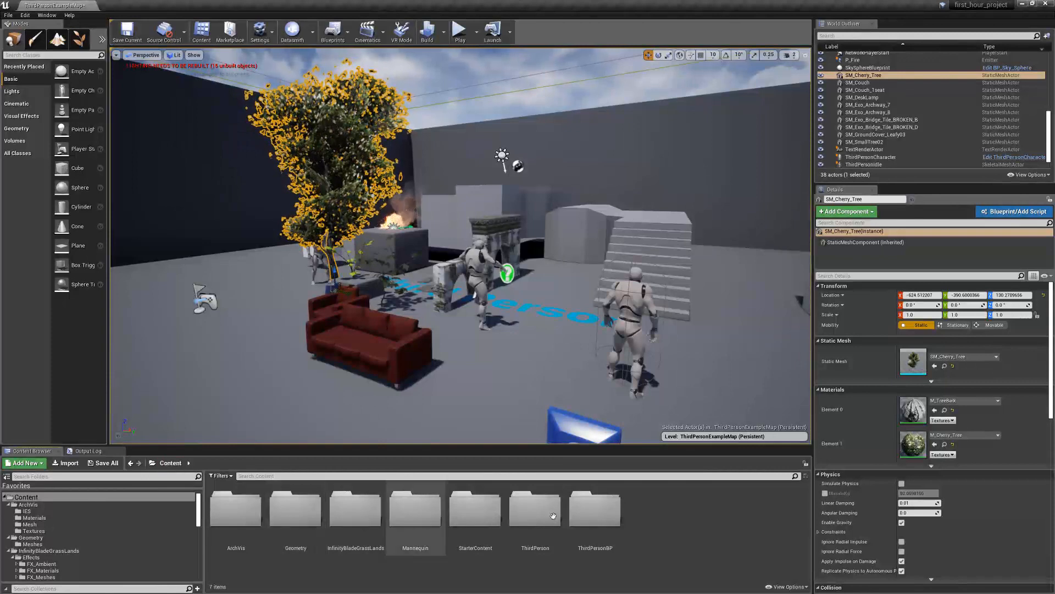
pyautogui.rightClick(654, 514)
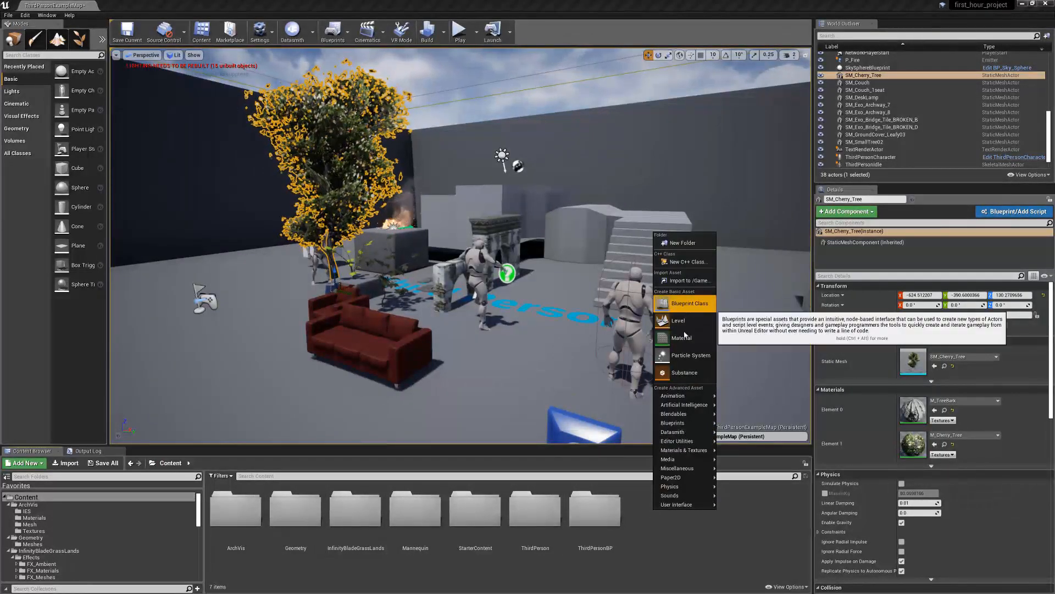
pyautogui.click(688, 245)
pyautogui.write('Levels')
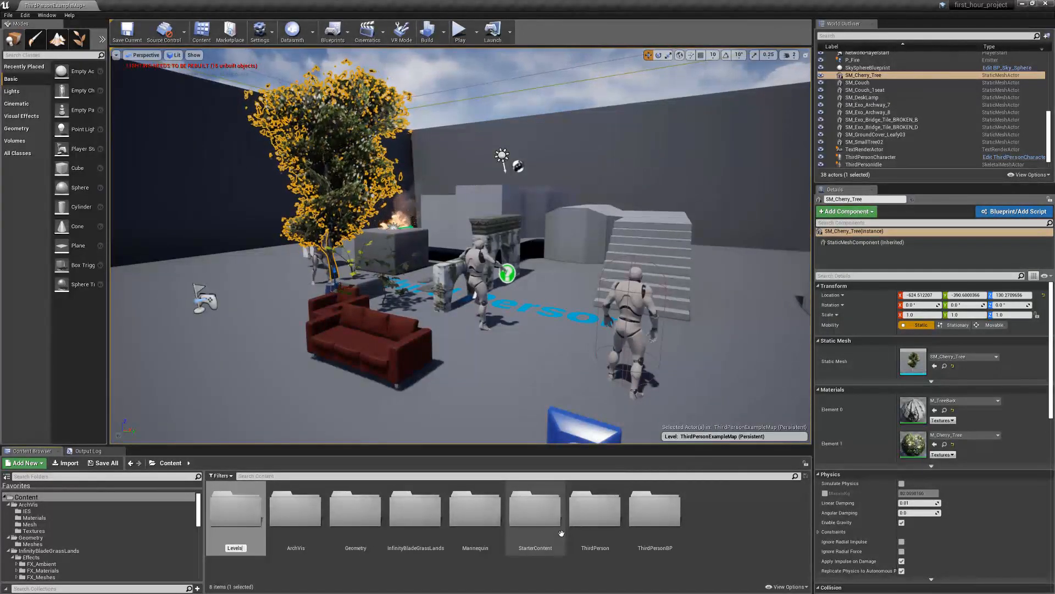
pyautogui.press('Return')
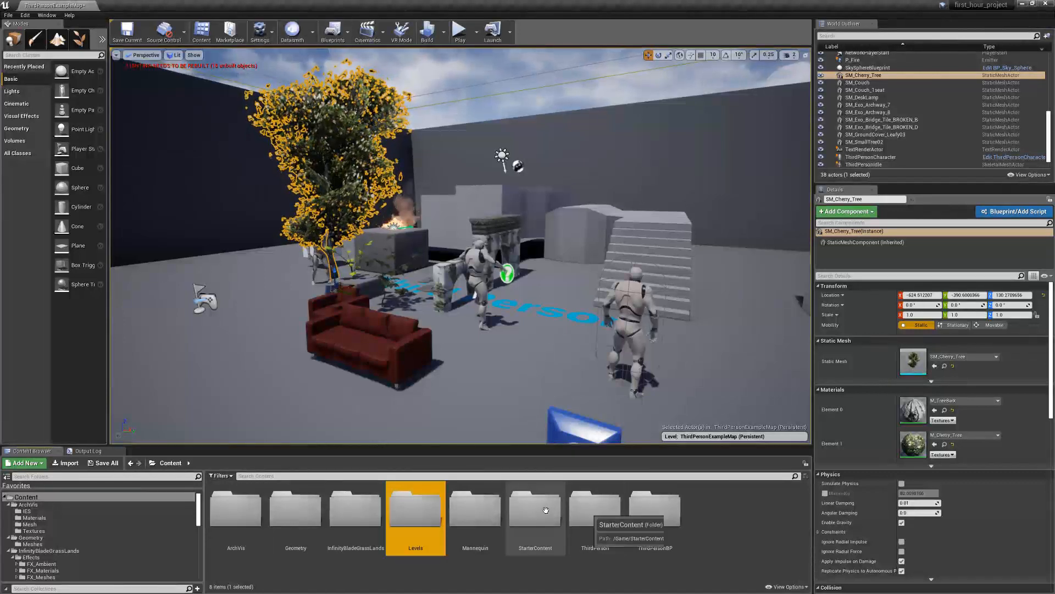
# Create a level named my_first_level inside the Levels folder and open it, saving both modified levels
pyautogui.doubleClick(407, 506)
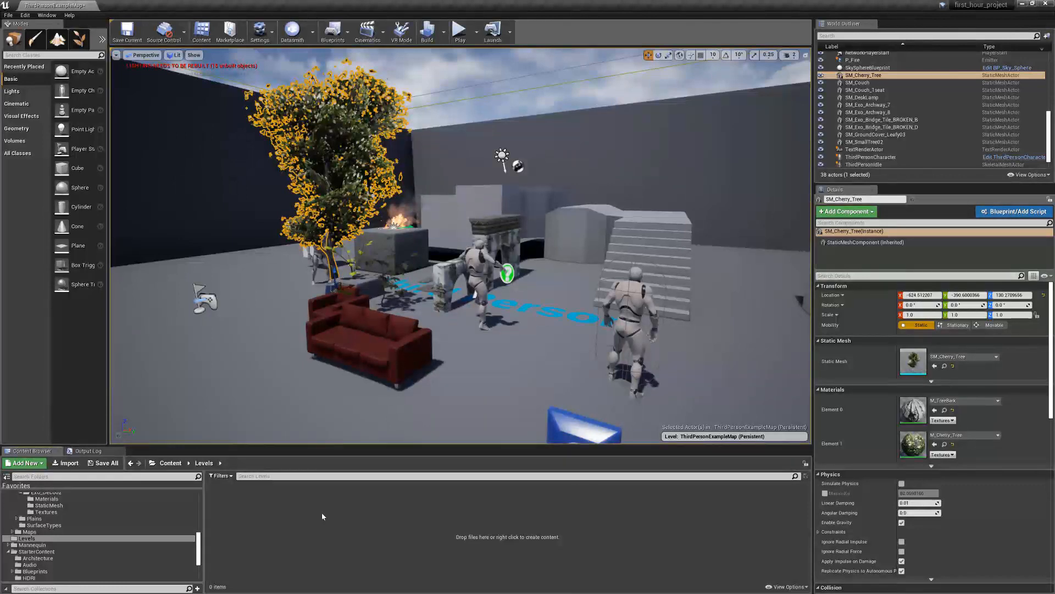
pyautogui.rightClick(303, 509)
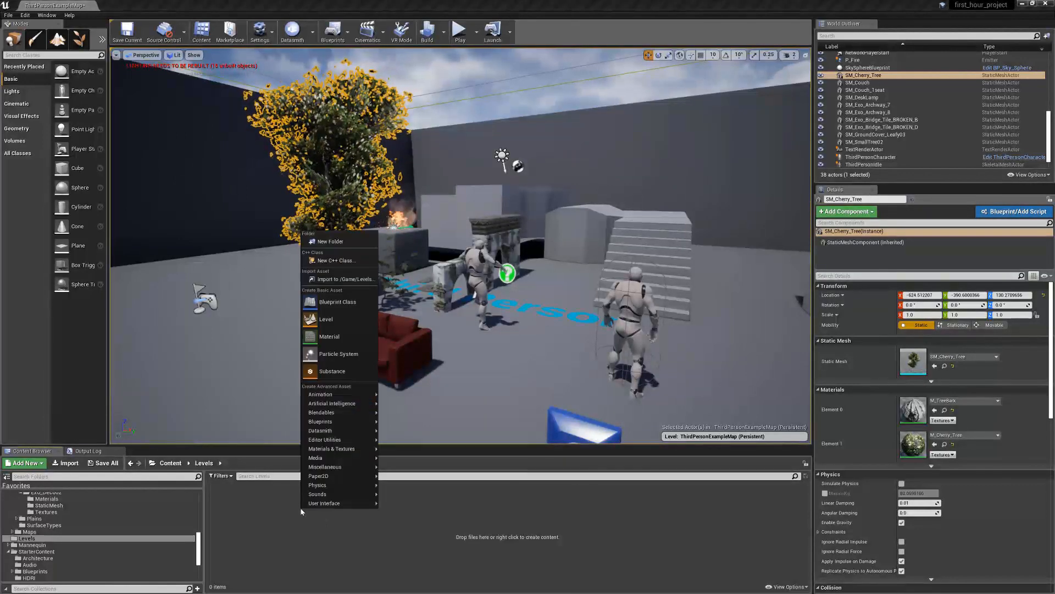
pyautogui.click(327, 320)
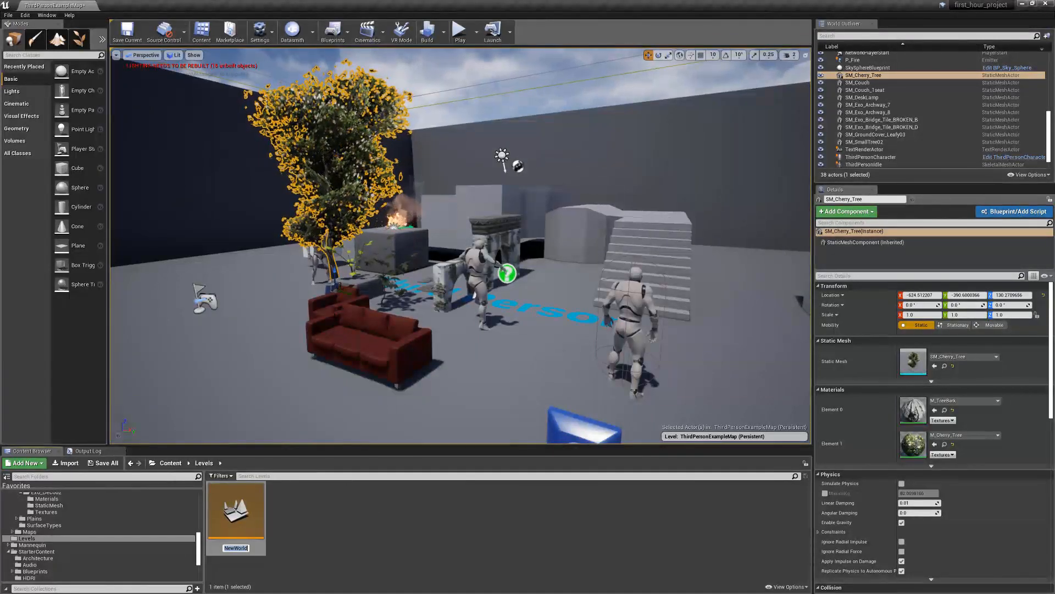
pyautogui.write('my_firs')
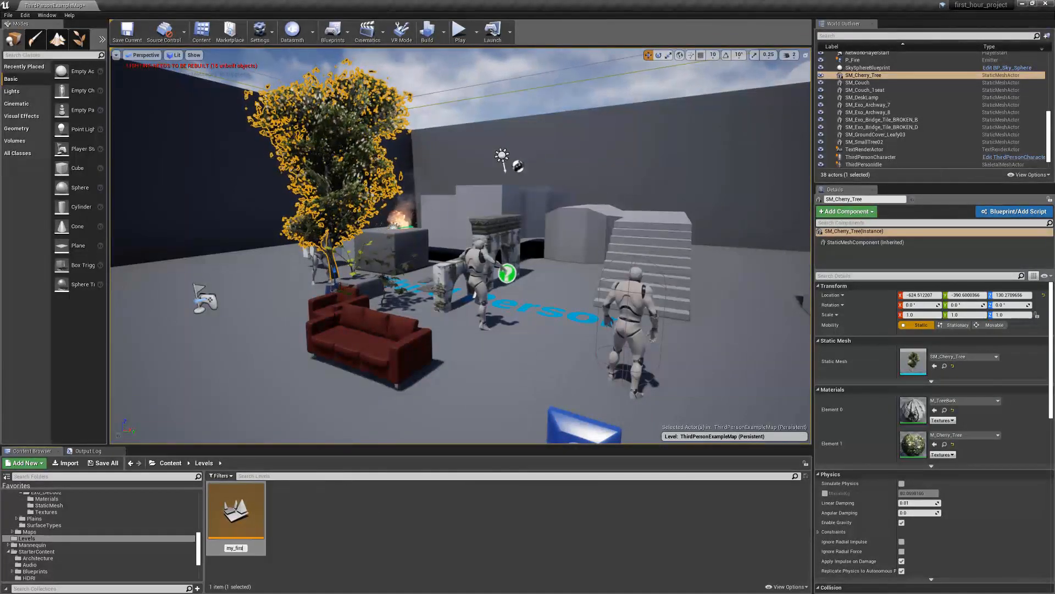
pyautogui.write('t_level')
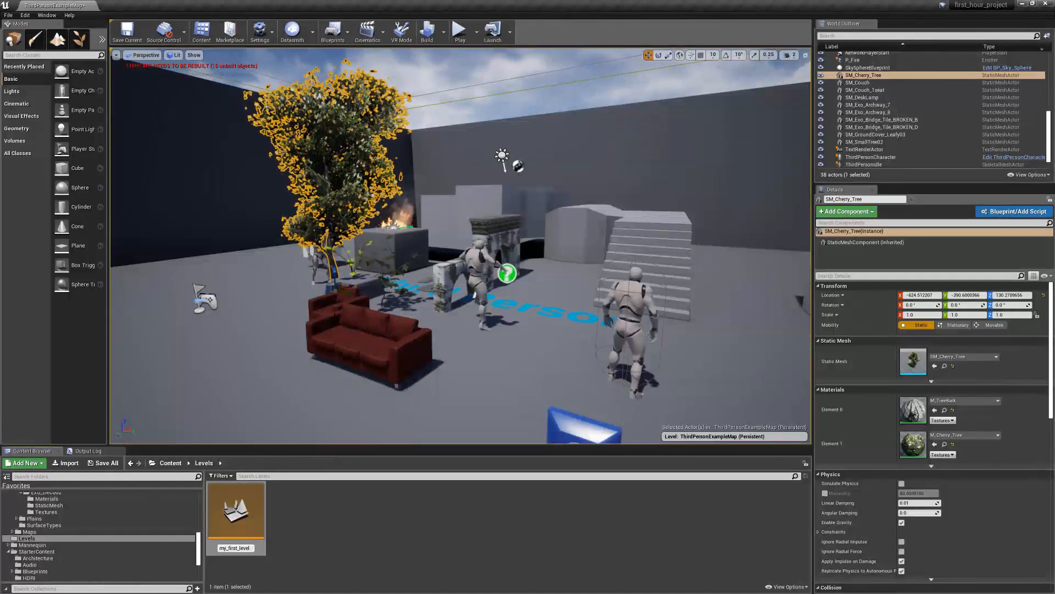
pyautogui.press('Return')
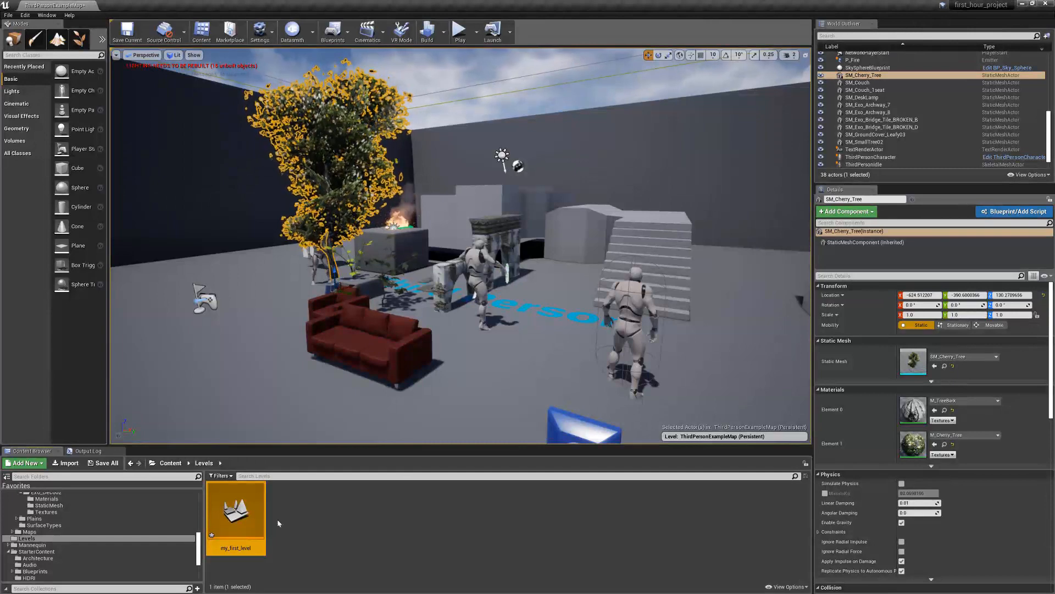
pyautogui.doubleClick(252, 507)
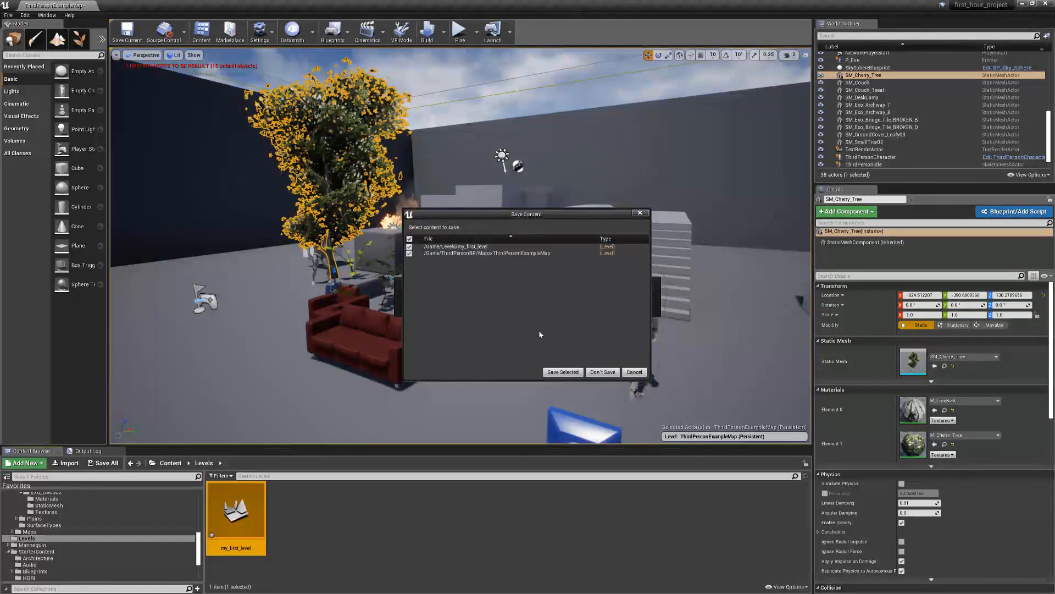
pyautogui.click(557, 375)
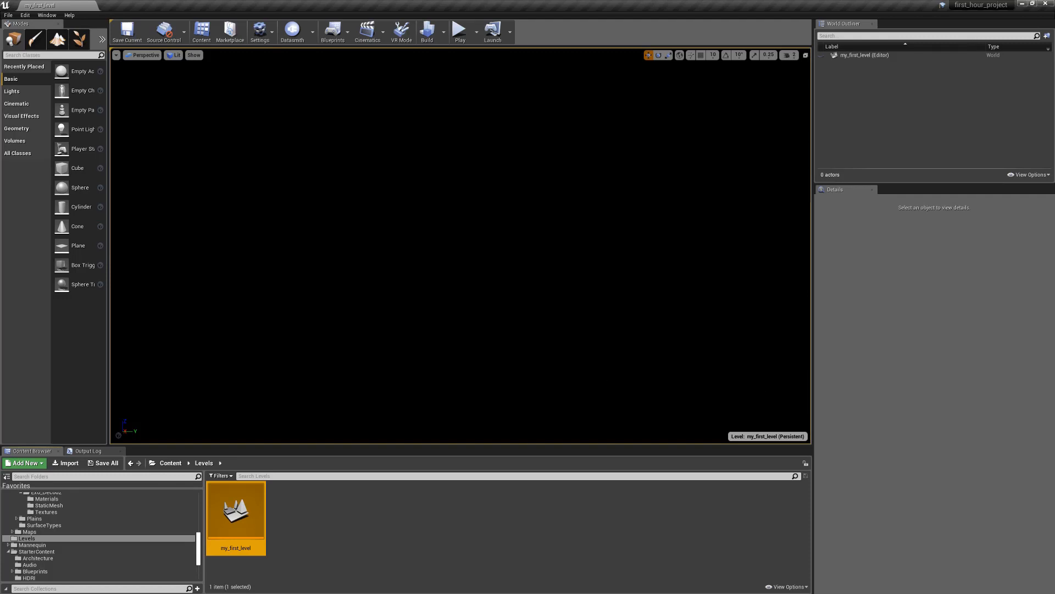
# Search the whole Content folder for SM_Exo_Bridge
pyautogui.click(169, 466)
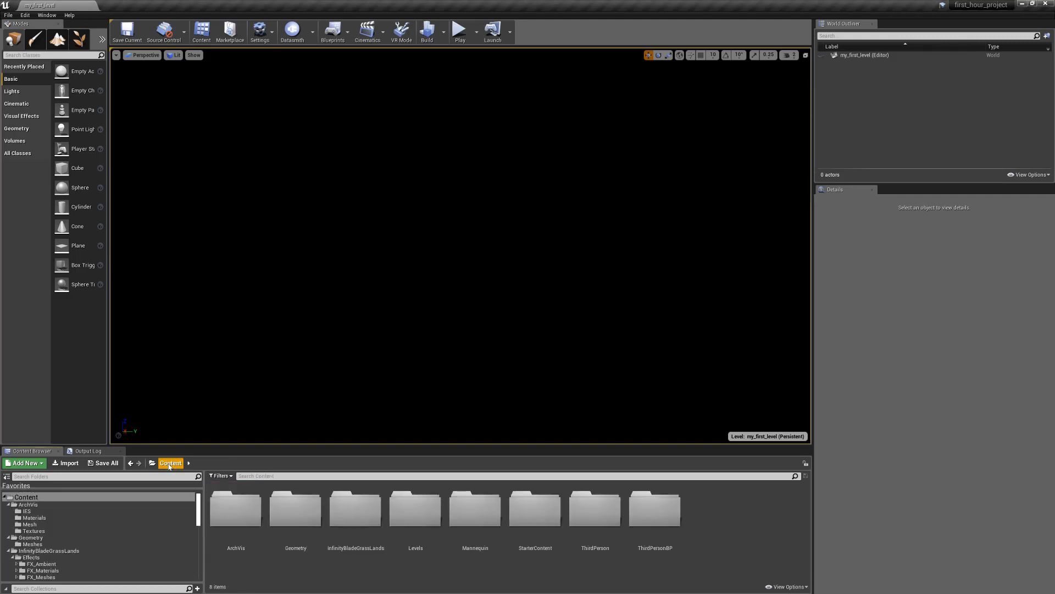
pyautogui.click(257, 476)
pyautogui.write('S')
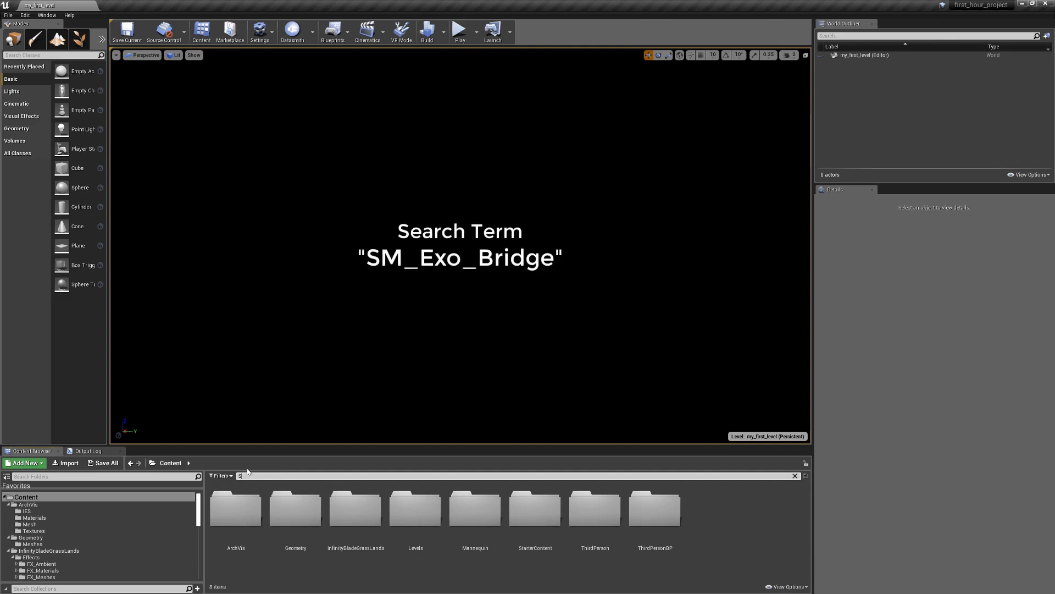
pyautogui.write('M_Exo_')
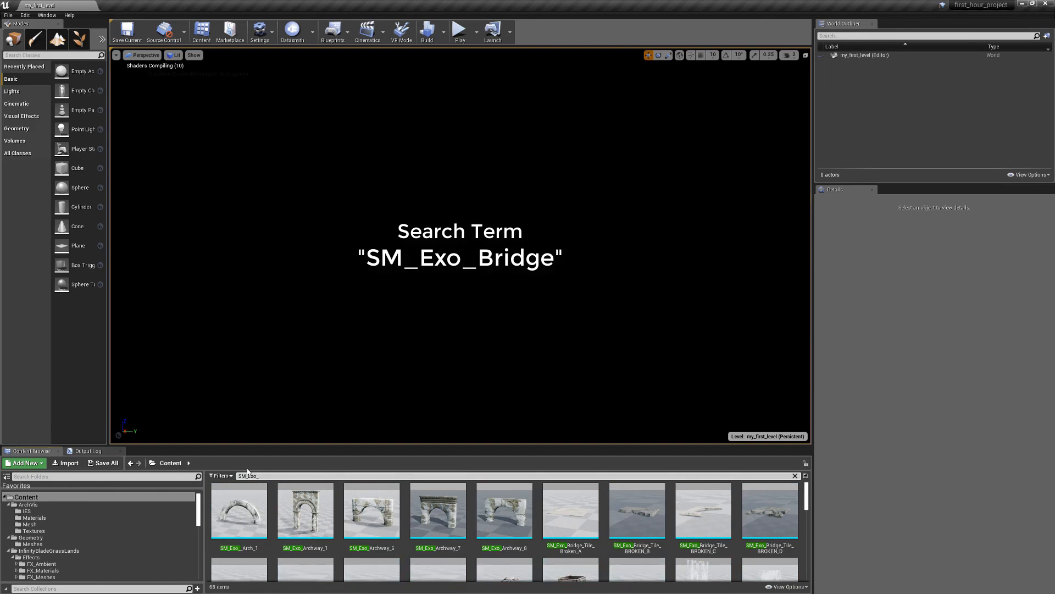
pyautogui.write('Bridge')
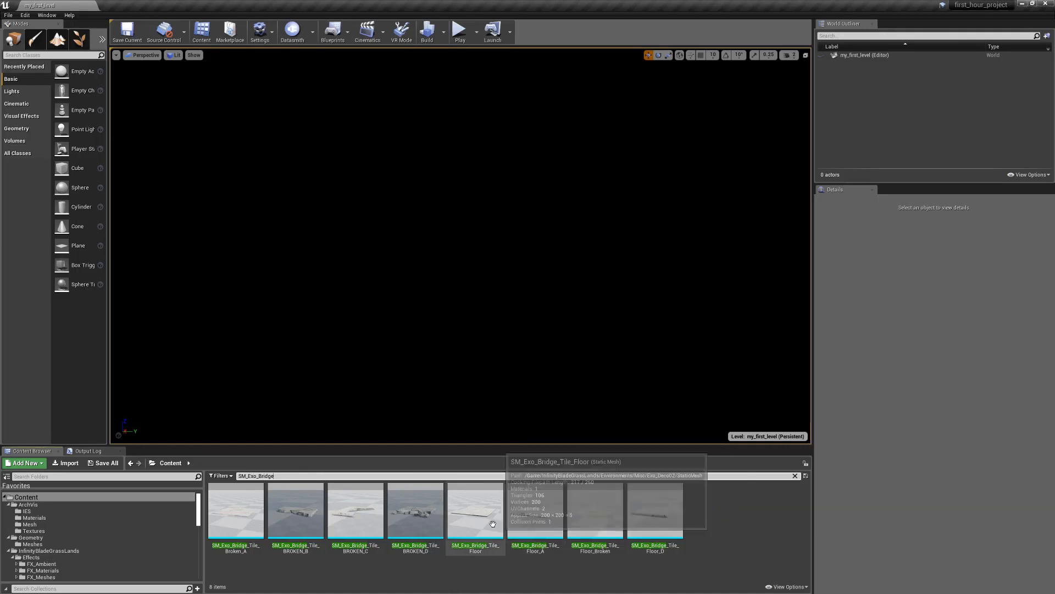
# Place the SM_Exo_Bridge_Tile_Floor mesh in the empty level and select its actor in the World Outliner
pyautogui.moveTo(491, 523); pyautogui.dragTo(424, 259)
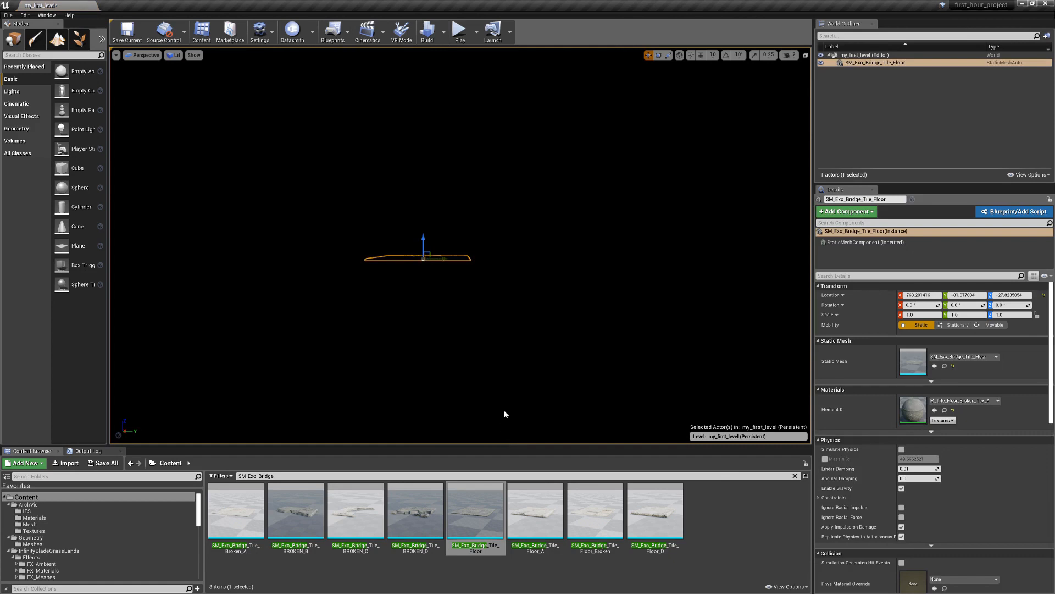
pyautogui.keyDown('alt'); pyautogui.moveTo(506, 282); pyautogui.dragTo(476, 337); pyautogui.keyUp('alt')
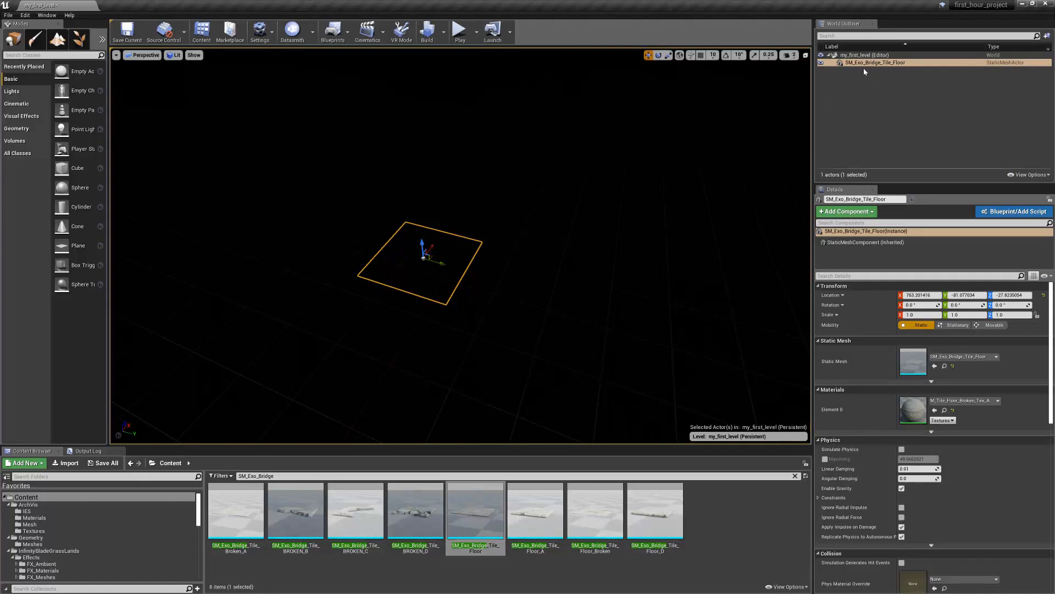
pyautogui.click(916, 64)
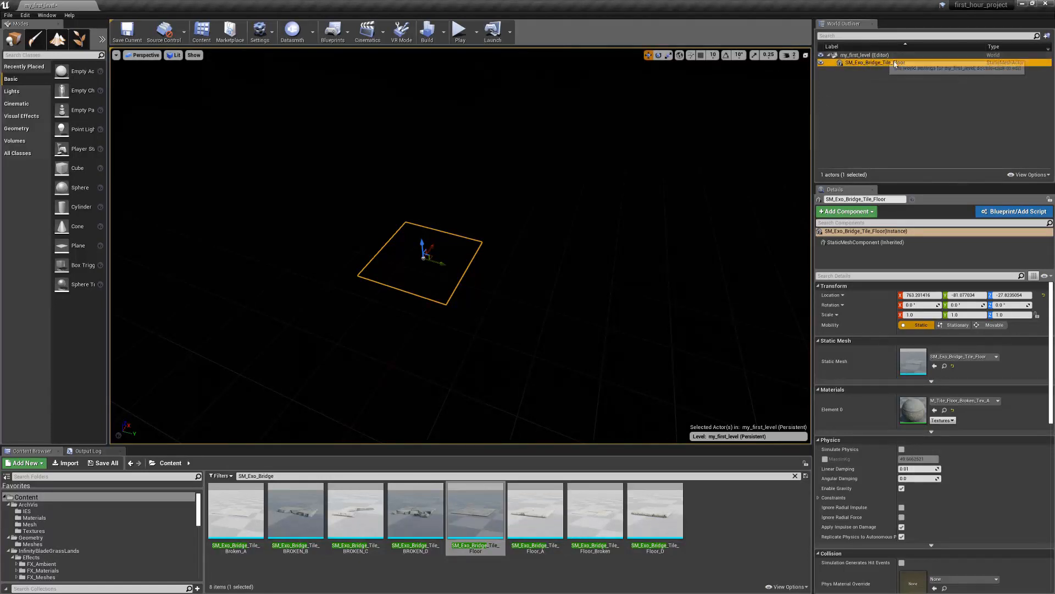
# Place a Directional Light above the SM_Exo_Bridge_Tile_Floor tile in the level
pyautogui.click(639, 176)
pyautogui.click(869, 64)
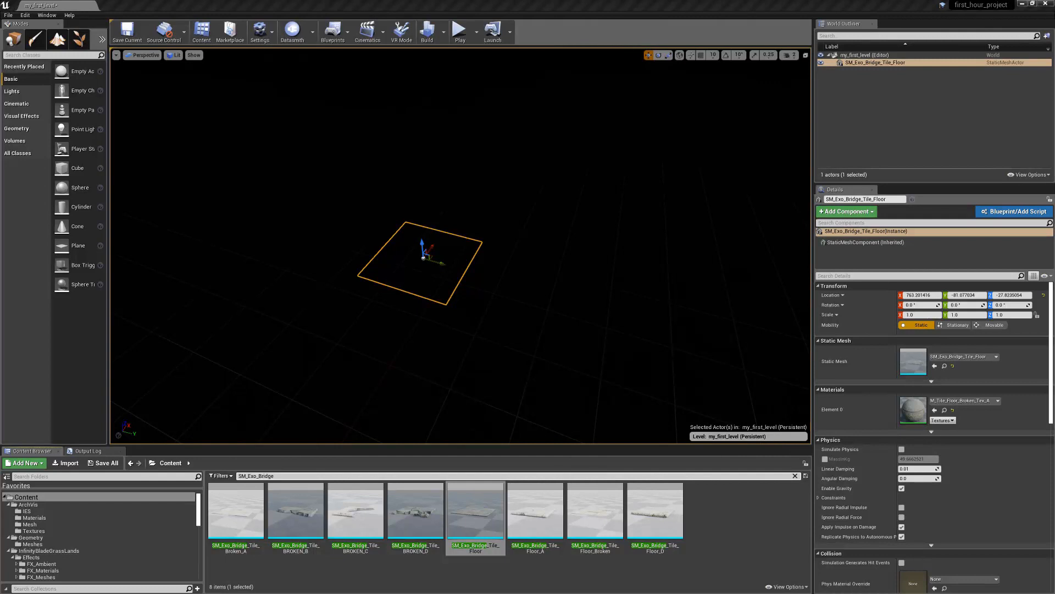
pyautogui.click(12, 91)
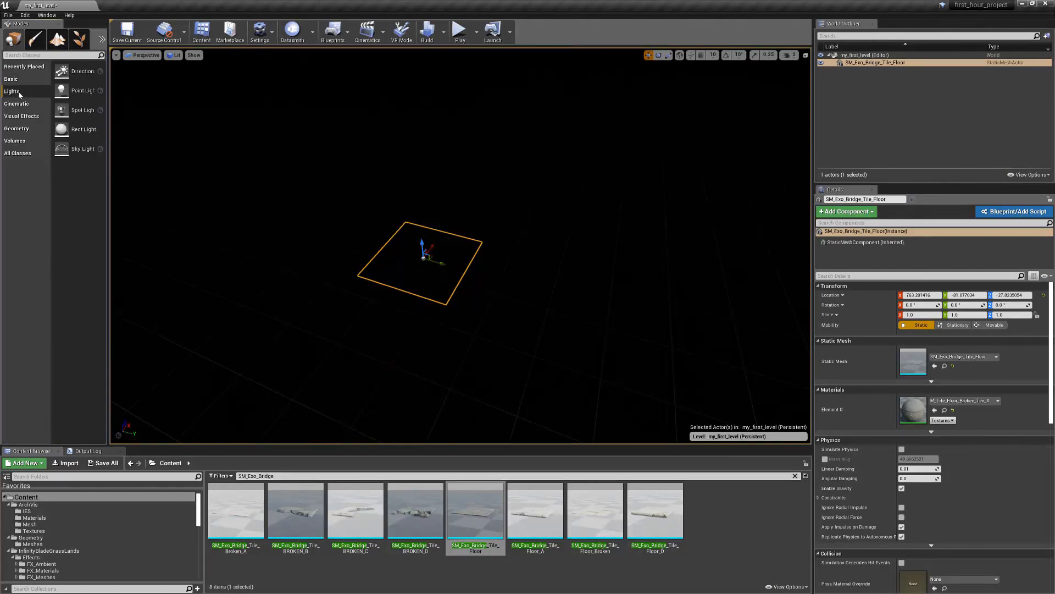
pyautogui.moveTo(62, 71); pyautogui.dragTo(413, 201)
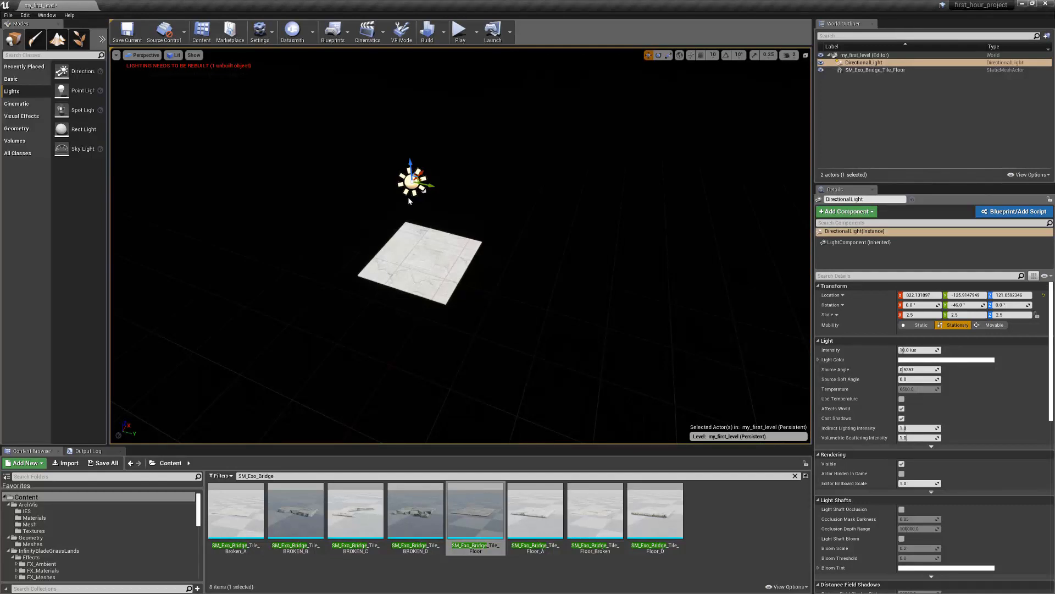
pyautogui.keyDown('alt'); pyautogui.moveTo(417, 256); pyautogui.dragTo(472, 277); pyautogui.keyUp('alt')
pyautogui.scroll(4, 483, 275)
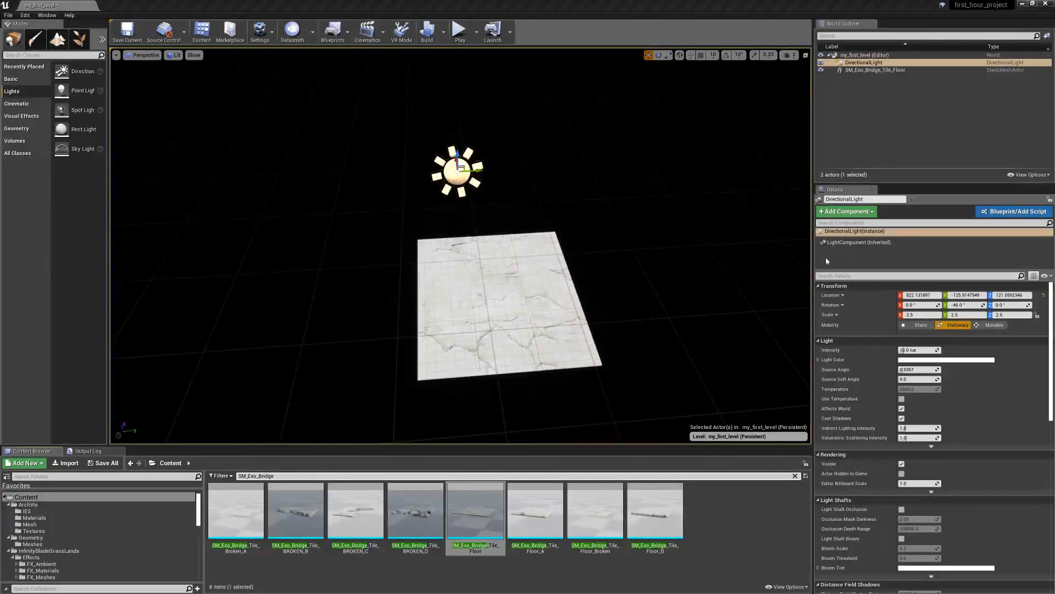
# Set the floor tile's location to 0, 0, 0 and focus the view on it
pyautogui.click(496, 285)
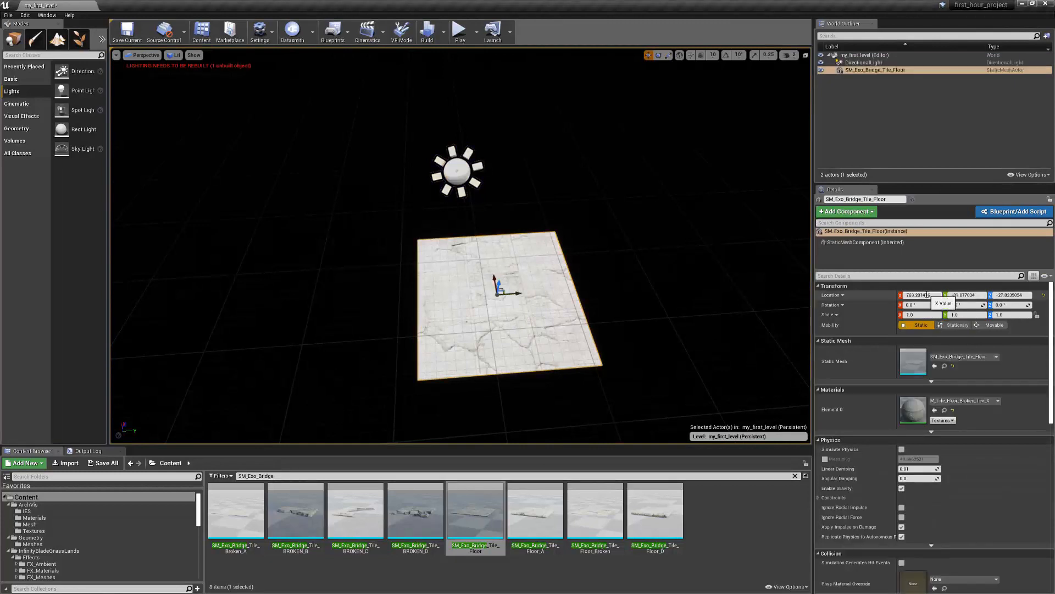
pyautogui.moveTo(898, 290); pyautogui.dragTo(890, 291)
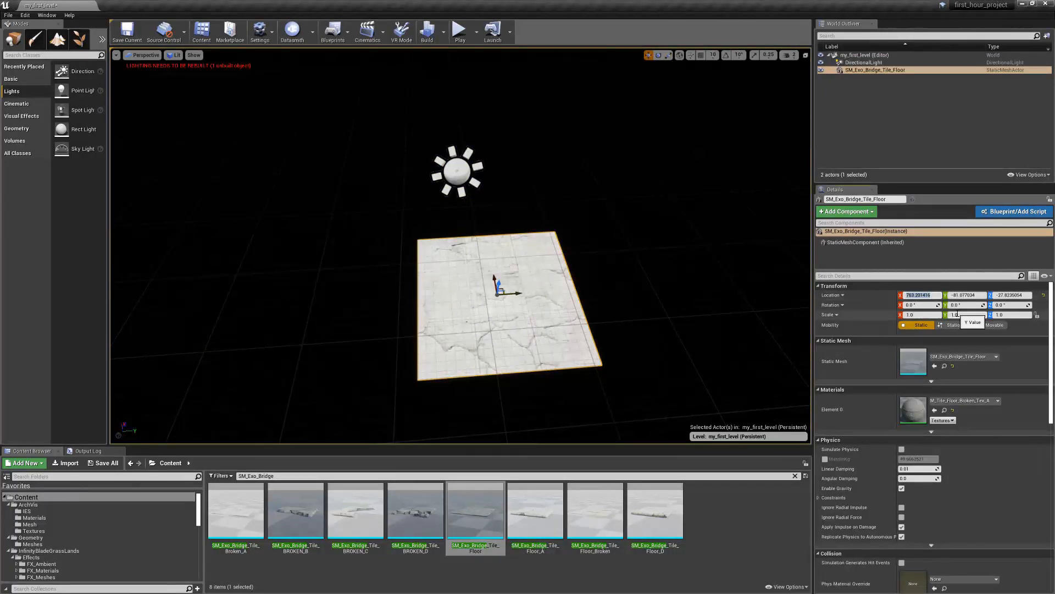
pyautogui.write('0')
pyautogui.press('Tab')
pyautogui.write('0')
pyautogui.press('Tab')
pyautogui.write('0')
pyautogui.press('Return')
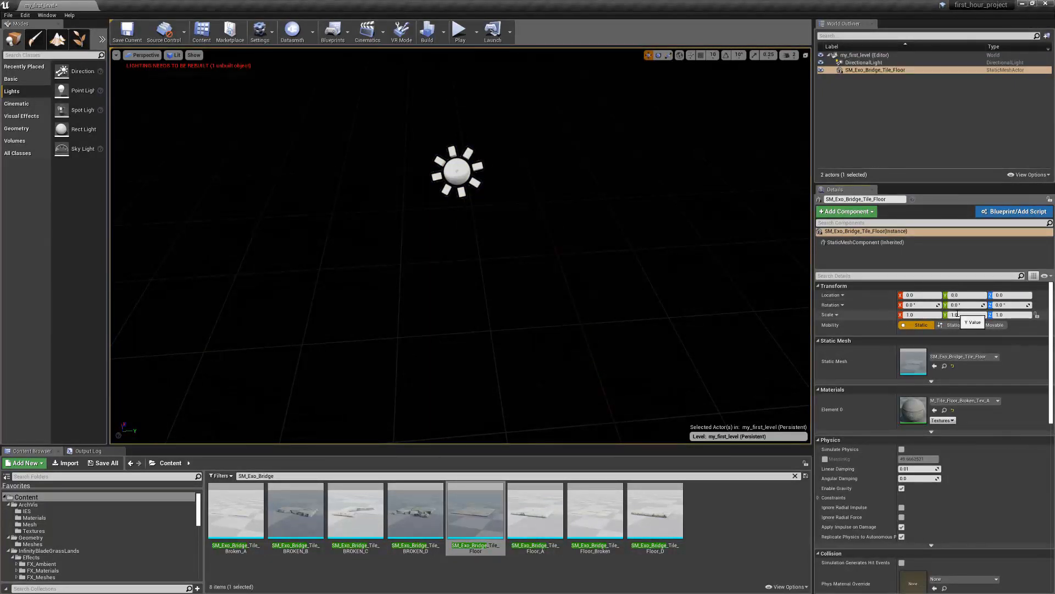
pyautogui.click(647, 302)
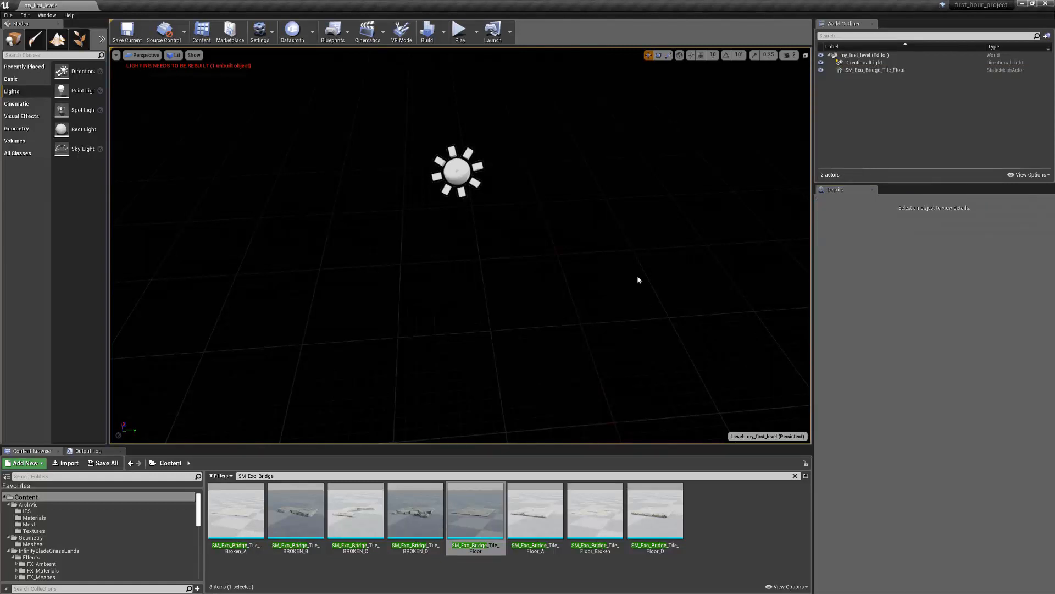
pyautogui.doubleClick(867, 71)
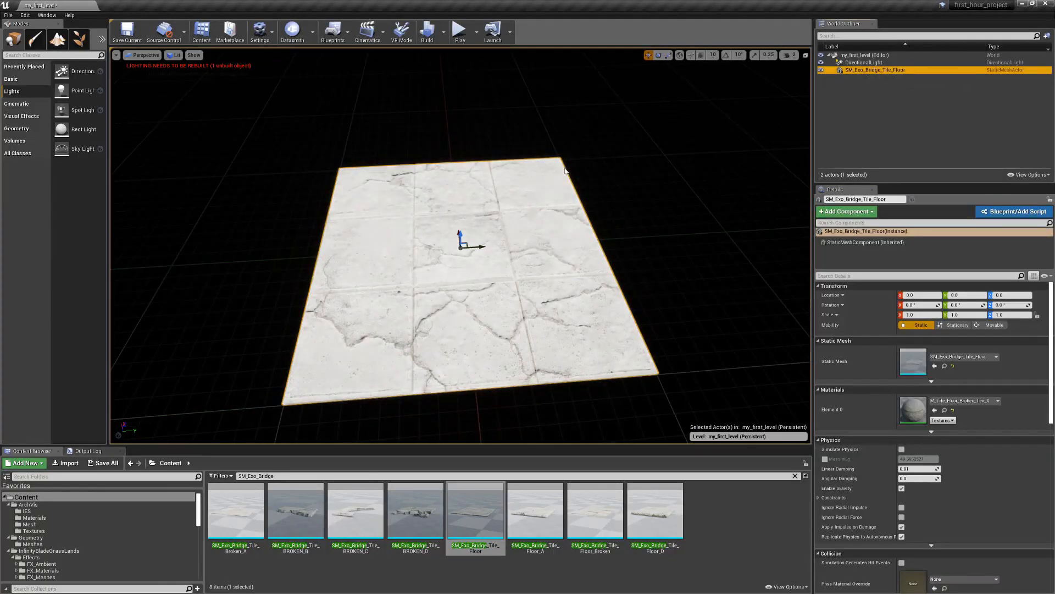
pyautogui.keyDown('alt'); pyautogui.moveTo(565, 172); pyautogui.dragTo(528, 173, button='right'); pyautogui.keyUp('alt')
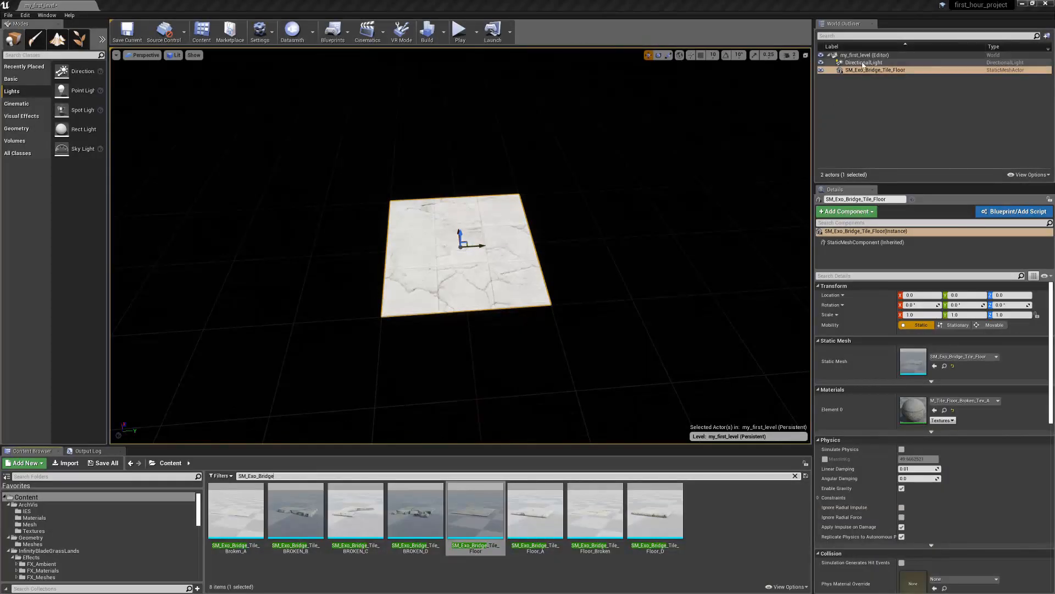
# Set the Directional Light's location to X 0, Y 0, Z 100
pyautogui.click(866, 63)
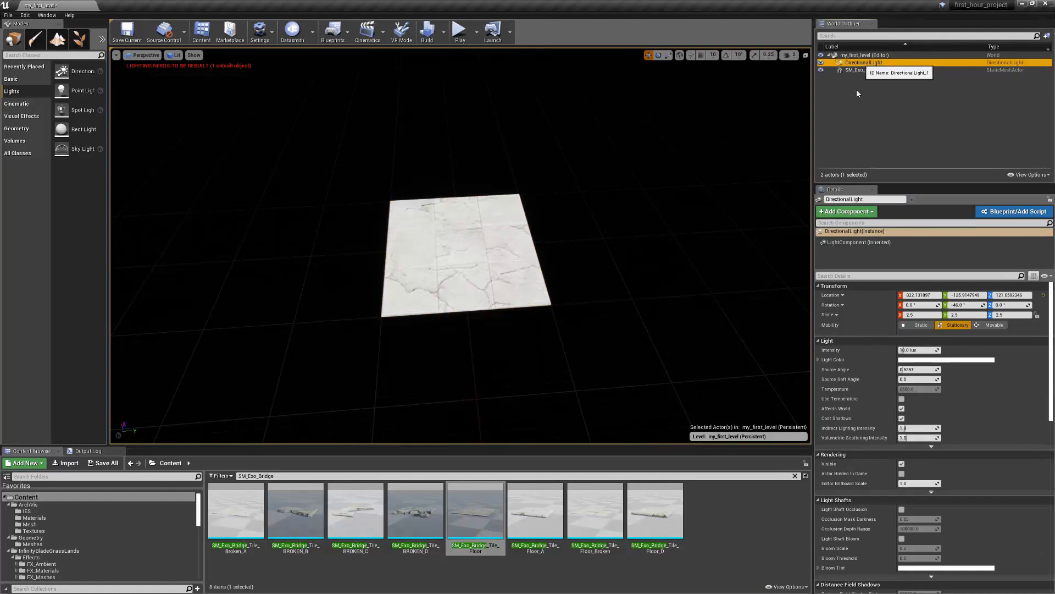
pyautogui.click(929, 295)
pyautogui.write('0')
pyautogui.press('Tab')
pyautogui.write('0')
pyautogui.press('Tab')
pyautogui.write('100')
pyautogui.press('Return')
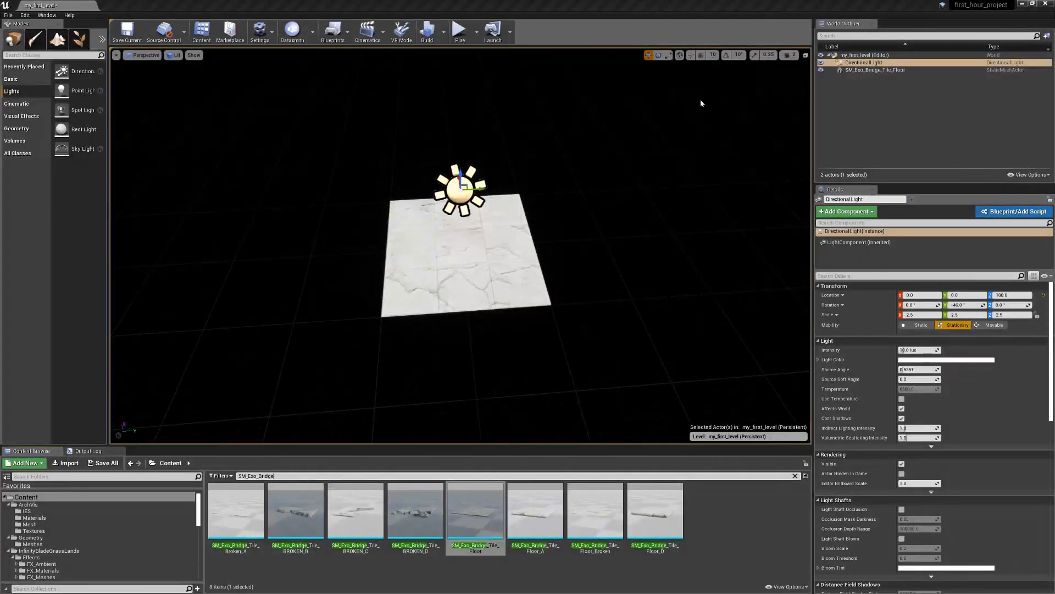
# Enable position grid snapping in the viewport and set the snap size to 100
pyautogui.click(701, 55)
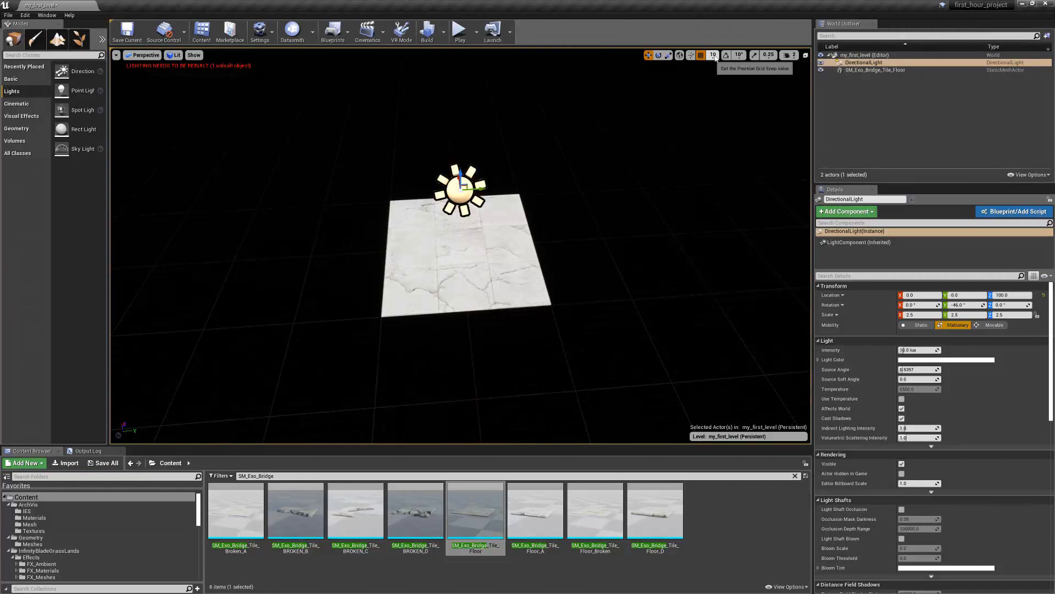
pyautogui.click(714, 55)
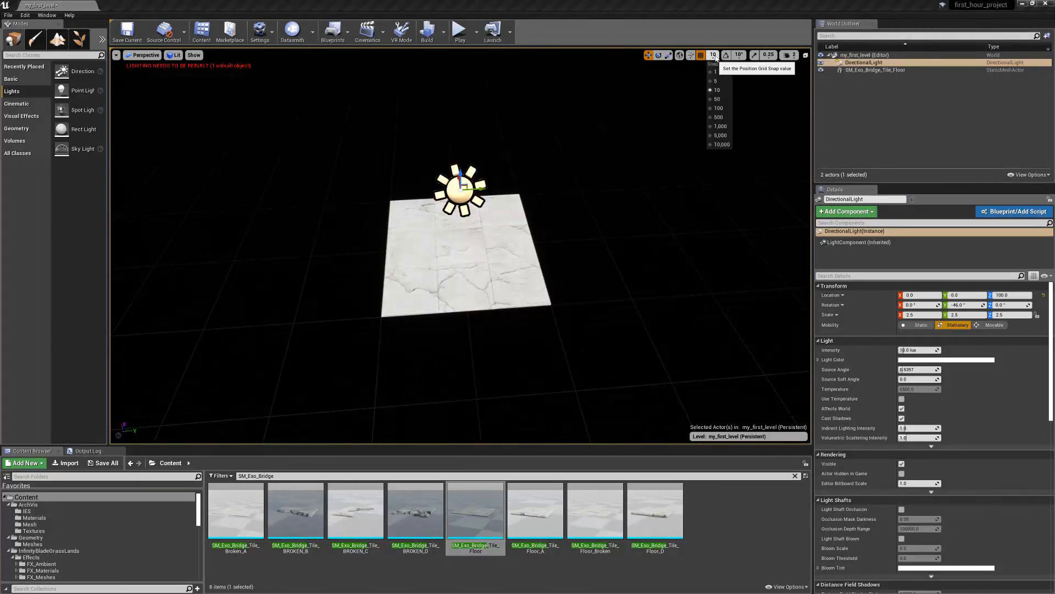
pyautogui.click(717, 109)
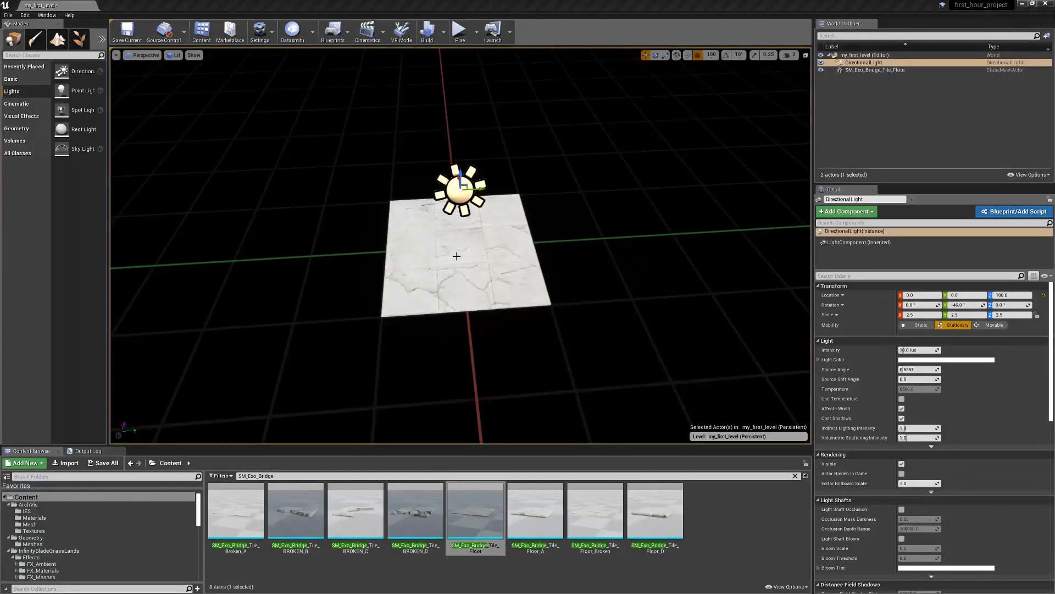
# Duplicate the floor tile along the Y axis, two copies on each side, to form a gapless row of five tiles
pyautogui.click(456, 256)
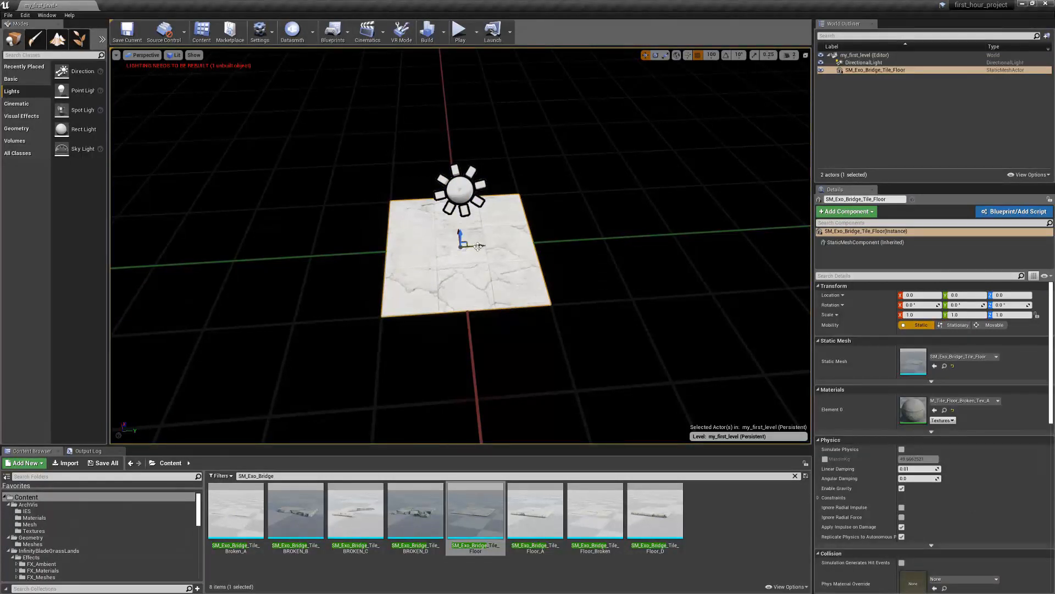
pyautogui.keyDown('alt'); pyautogui.moveTo(514, 245); pyautogui.dragTo(336, 255); pyautogui.keyUp('alt')
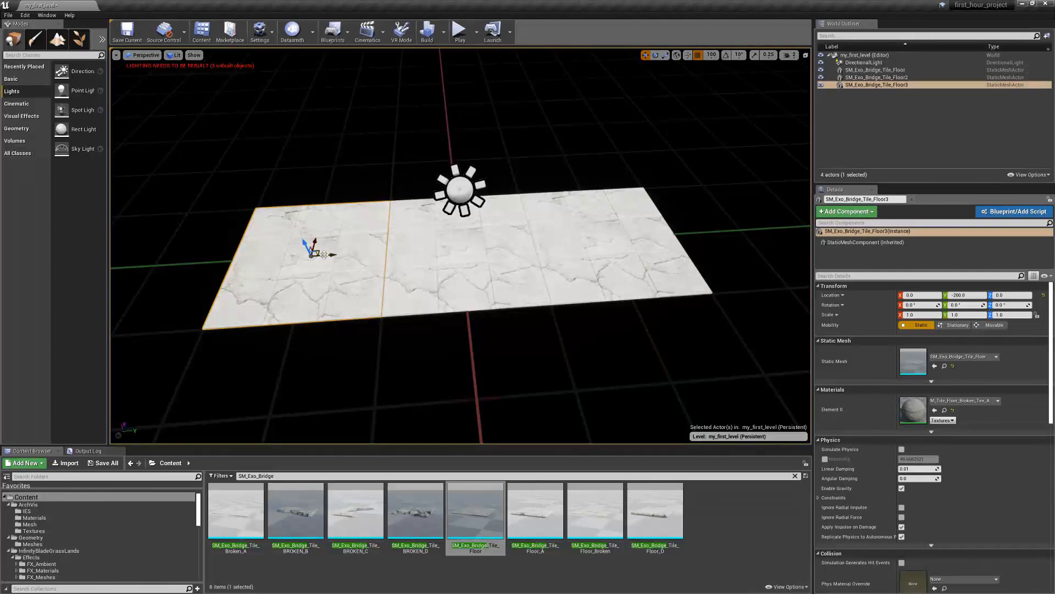
pyautogui.keyDown('alt'); pyautogui.moveTo(307, 260); pyautogui.dragTo(771, 244); pyautogui.keyUp('alt')
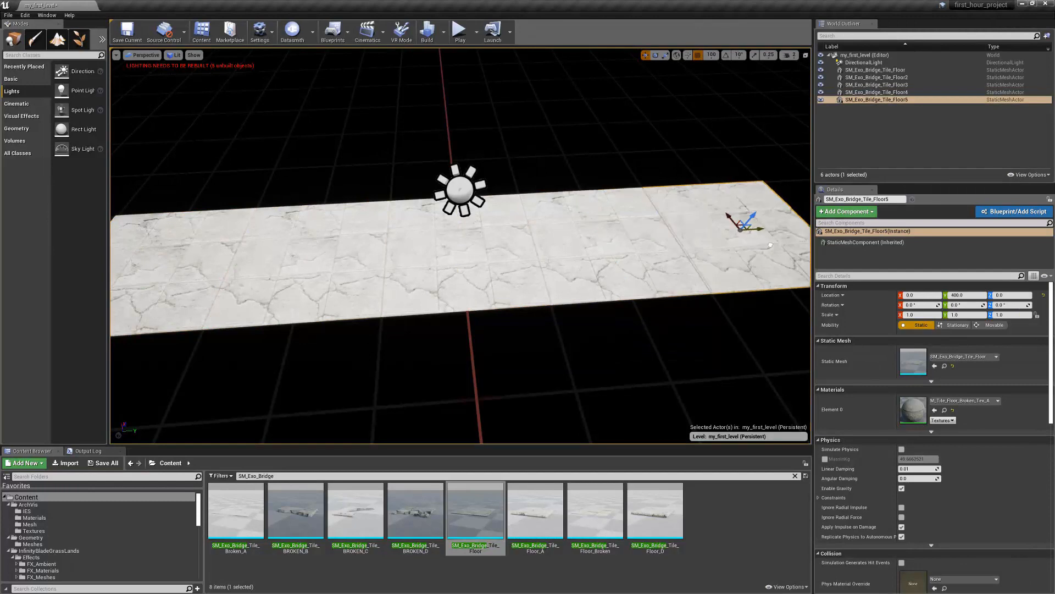
pyautogui.keyDown('alt'); pyautogui.moveTo(325, 355); pyautogui.dragTo(484, 352); pyautogui.keyUp('alt')
pyautogui.scroll(-5, 521, 348)
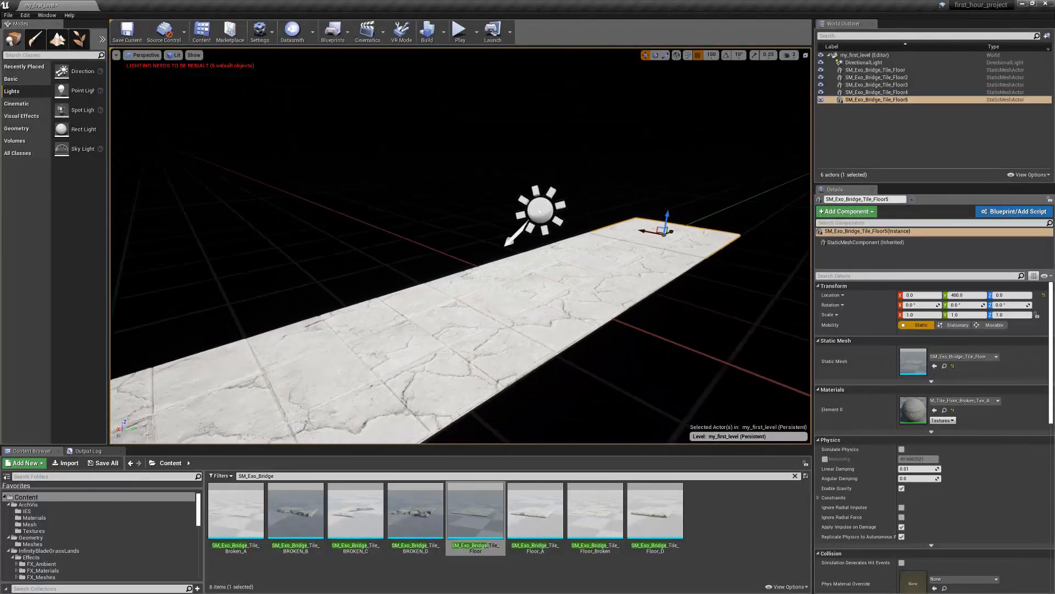
pyautogui.keyDown('alt'); pyautogui.moveTo(676, 232); pyautogui.dragTo(583, 231, button='right'); pyautogui.keyUp('alt')
pyautogui.keyDown('alt'); pyautogui.moveTo(676, 230); pyautogui.dragTo(681, 273); pyautogui.keyUp('alt')
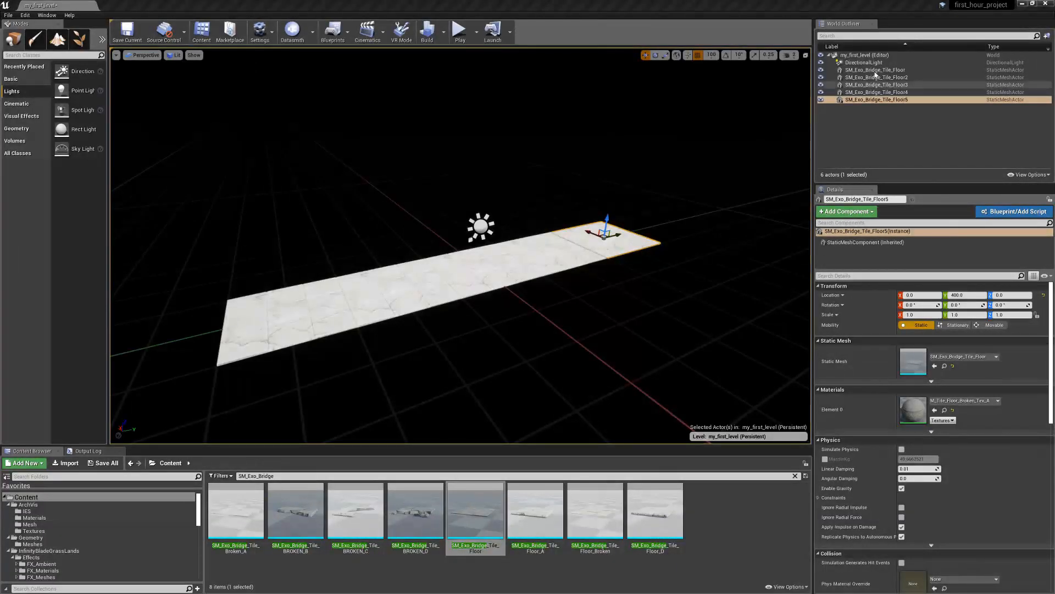
# Select all five floor tiles and duplicate the row four times along the X axis to form a five-by-five floor, enlarging the World Outliner
pyautogui.click(875, 70)
pyautogui.keyDown('shift'); pyautogui.click(868, 100); pyautogui.keyUp('shift')
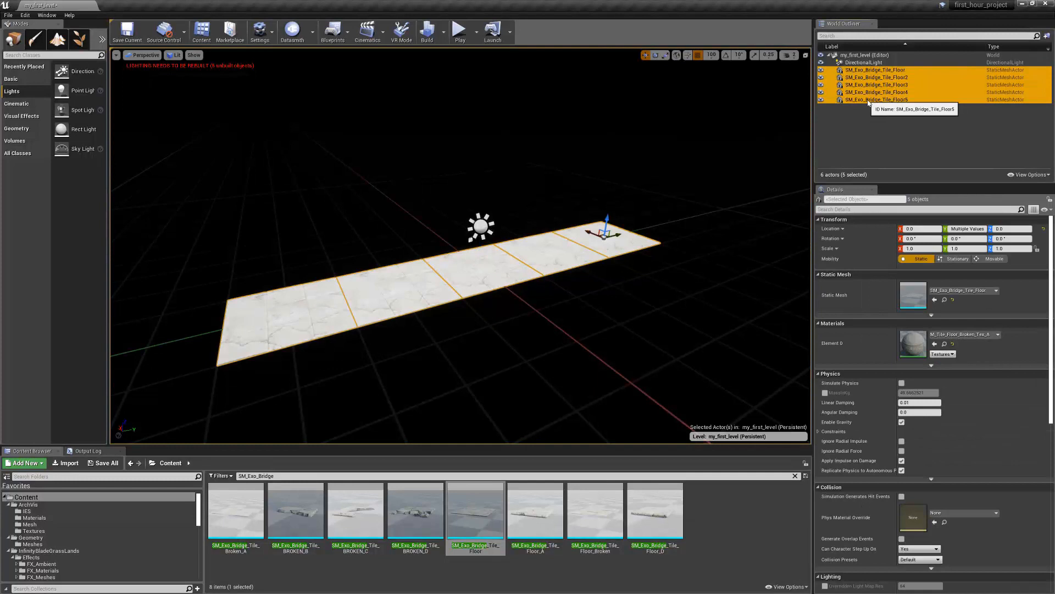
pyautogui.keyDown('alt'); pyautogui.moveTo(591, 231); pyautogui.dragTo(745, 316); pyautogui.keyUp('alt')
pyautogui.moveTo(919, 184); pyautogui.dragTo(925, 302)
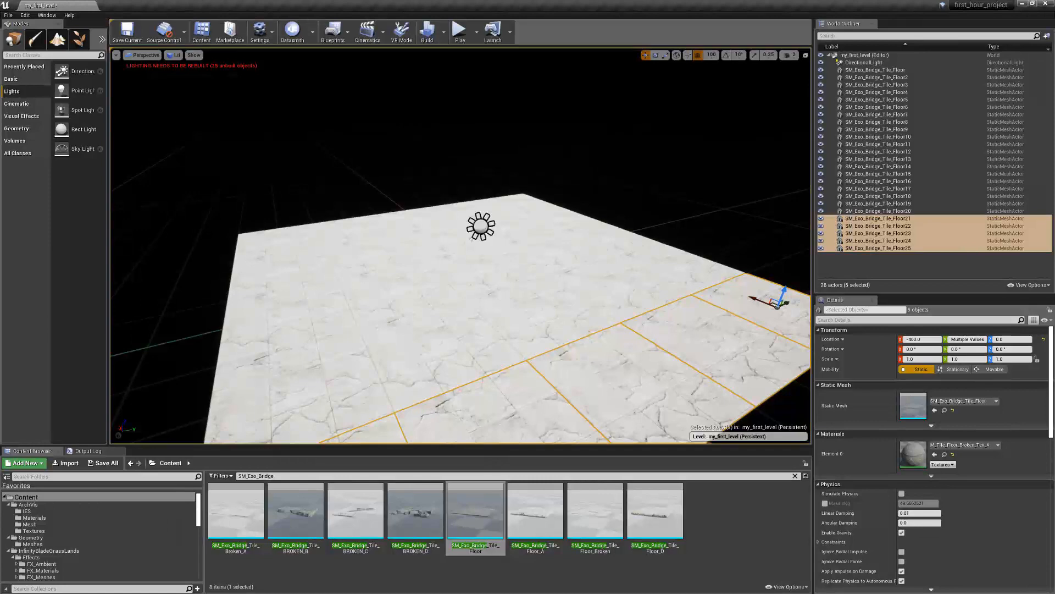
# Play the level in the editor from the current camera position, then stop the session
pyautogui.press('s')
pyautogui.moveTo(462, 242); pyautogui.dragTo(536, 248, button='right')
pyautogui.click(458, 31)
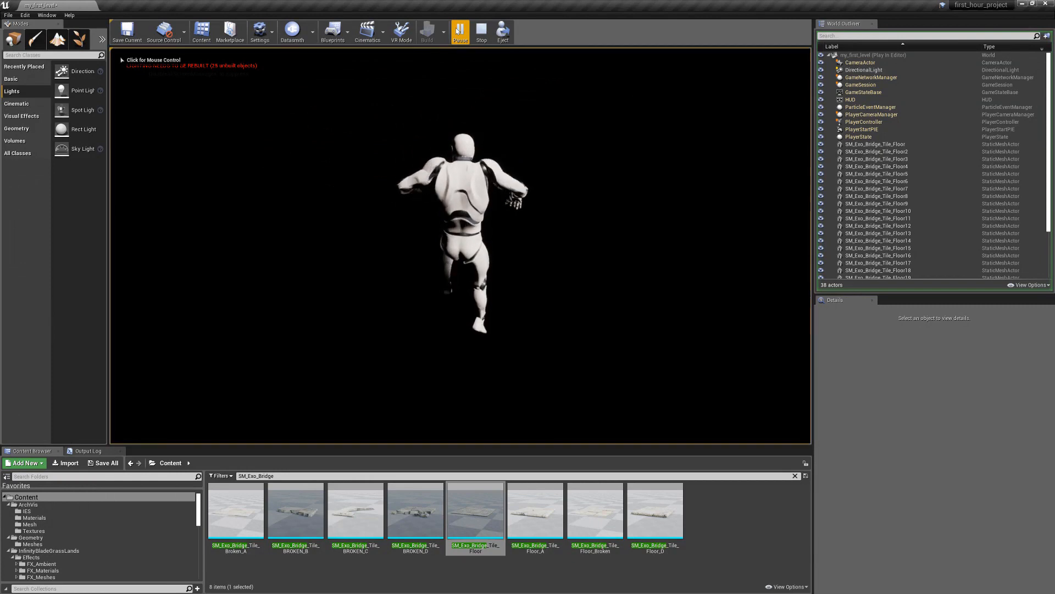
pyautogui.press('Escape')
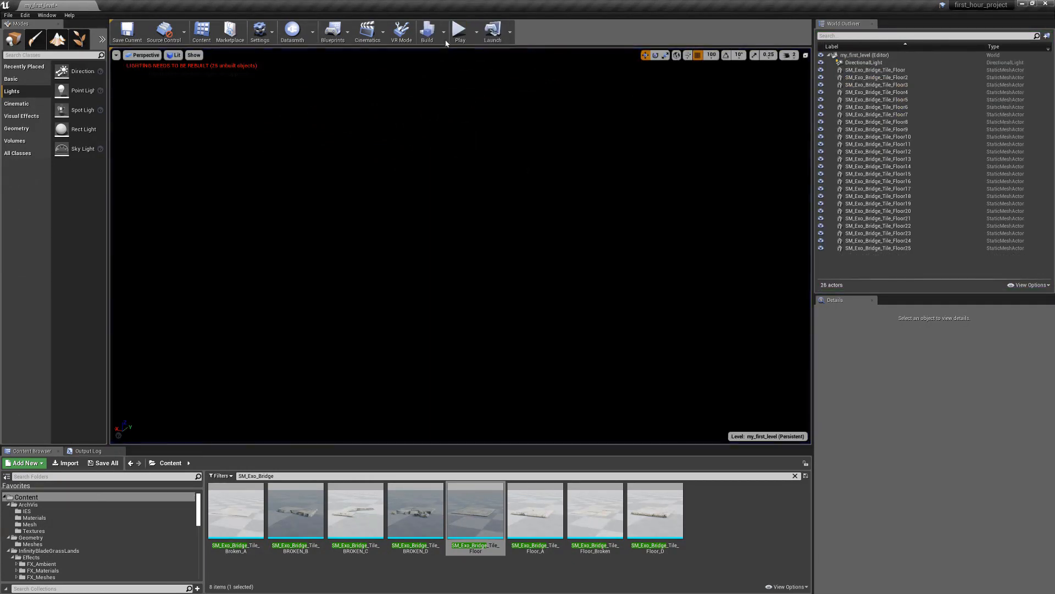
# Focus the view on the Directional Light over the floor, then play the level from there and stop it
pyautogui.click(874, 62)
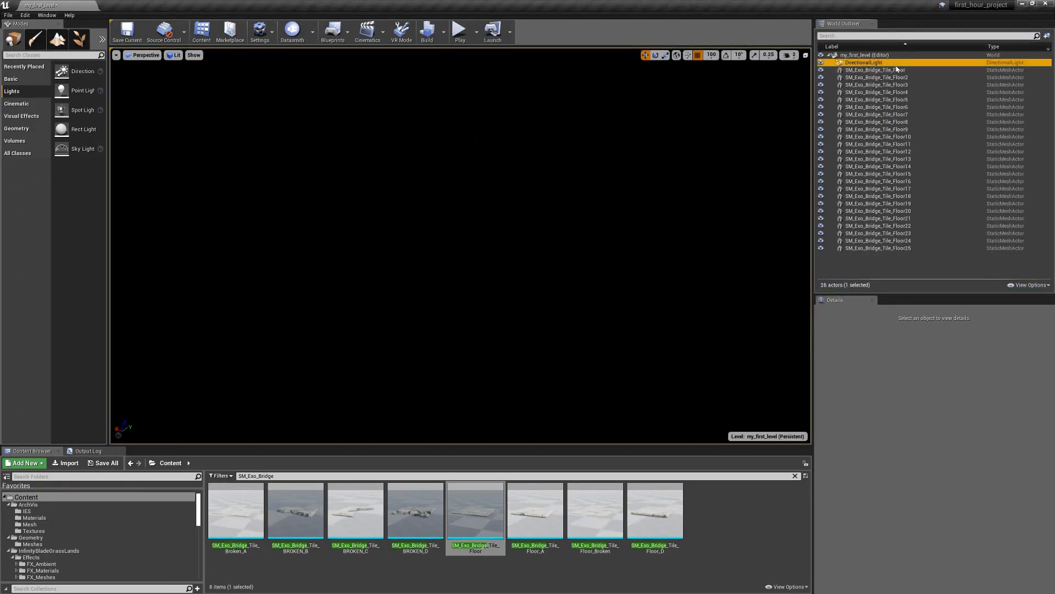
pyautogui.press('f')
pyautogui.moveTo(681, 236); pyautogui.dragTo(597, 229, button='right')
pyautogui.press('d')
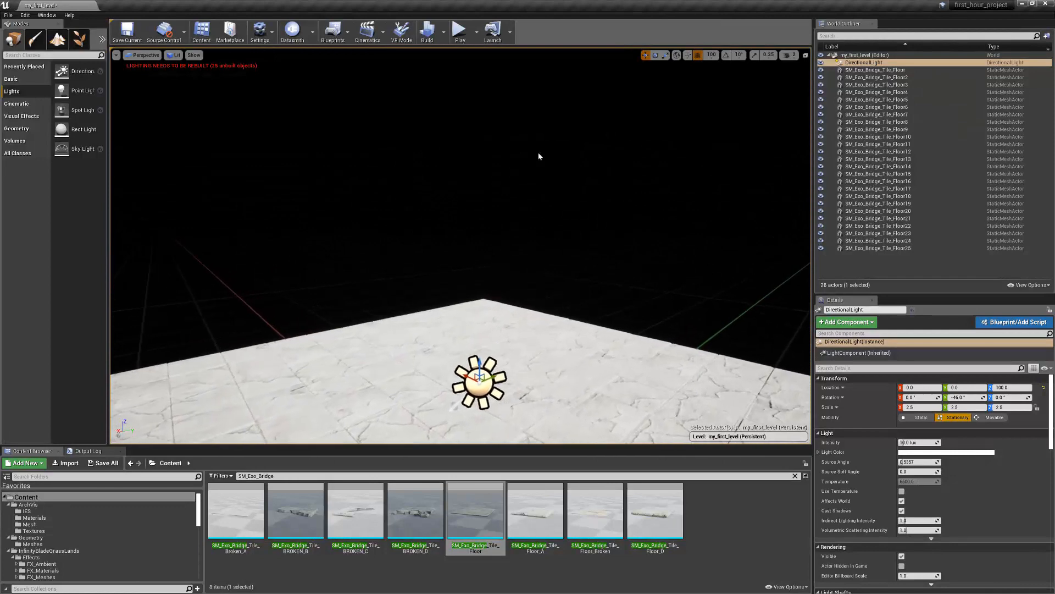
pyautogui.click(461, 30)
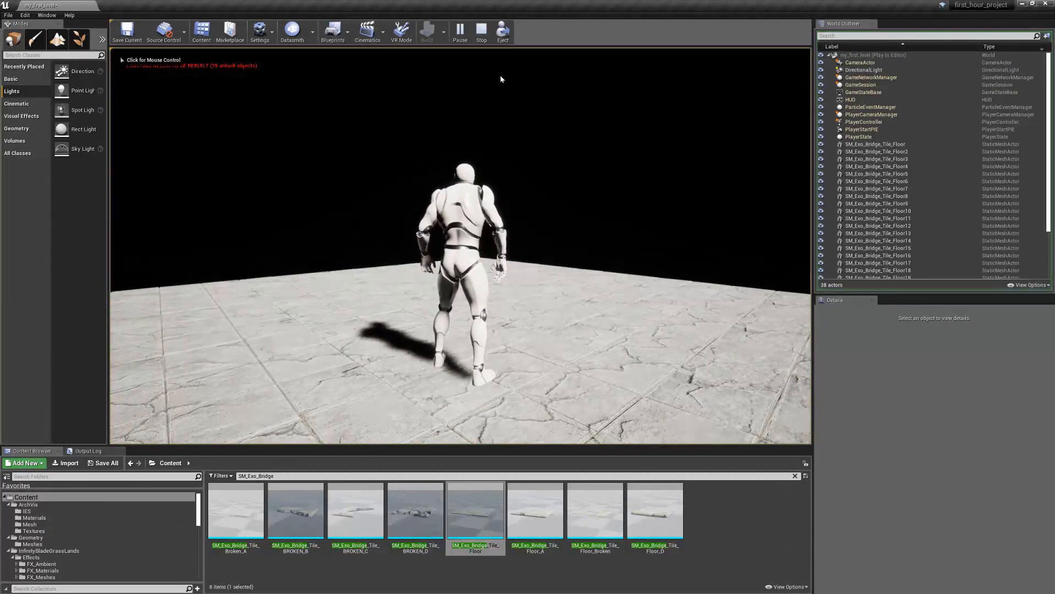
pyautogui.press('Escape')
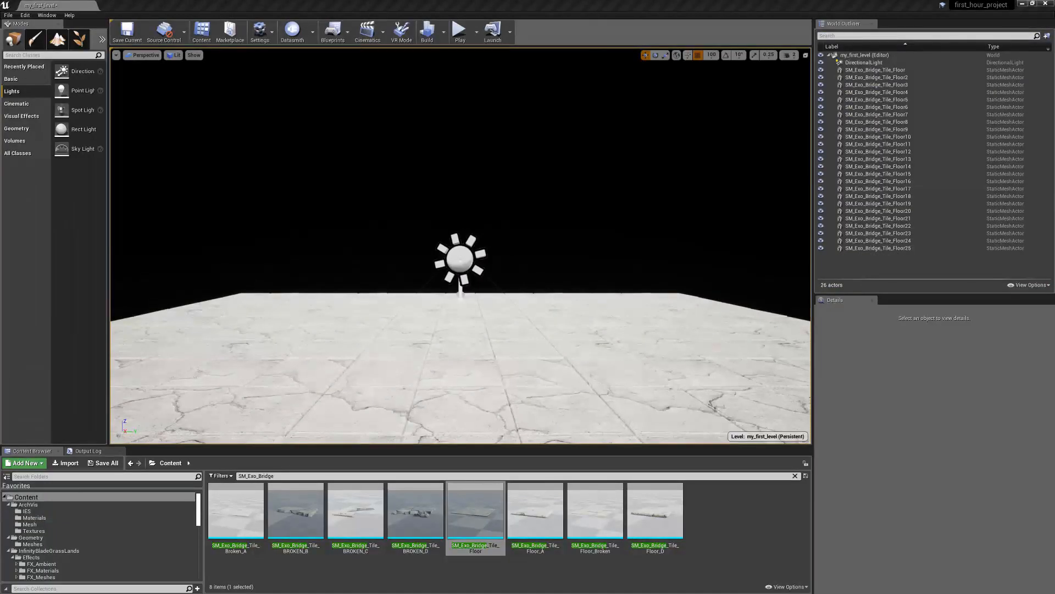
# Find the Player Start actor, place it in the level and set its location to X 0, Y 0, Z 200
pyautogui.click(31, 55)
pyautogui.write('start')
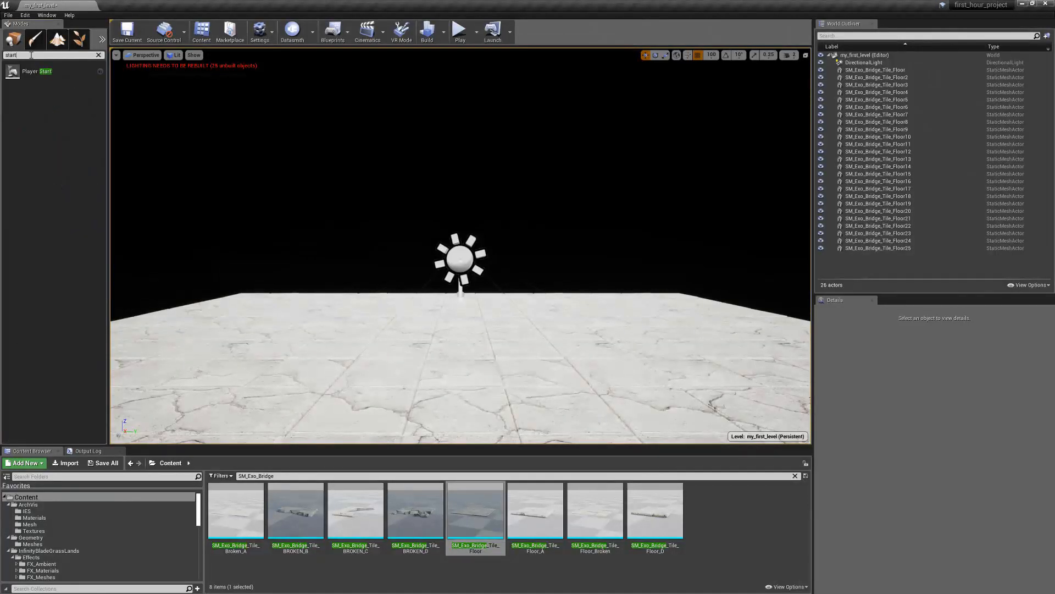
pyautogui.moveTo(16, 70); pyautogui.dragTo(323, 338)
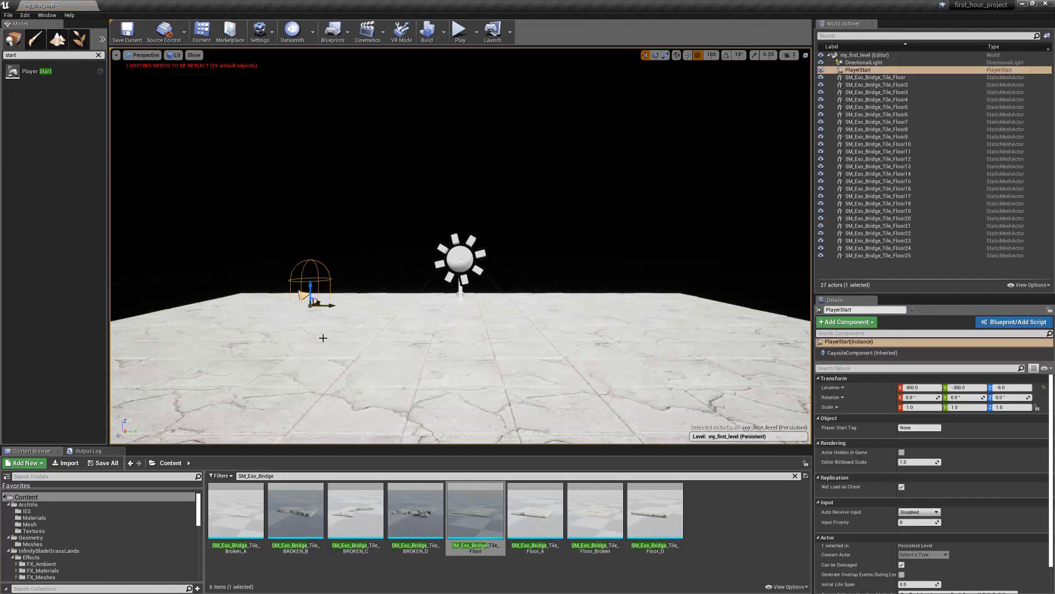
pyautogui.click(914, 388)
pyautogui.write('0')
pyautogui.press('Tab')
pyautogui.write('0')
pyautogui.press('Tab')
pyautogui.write('200')
pyautogui.press('Return')
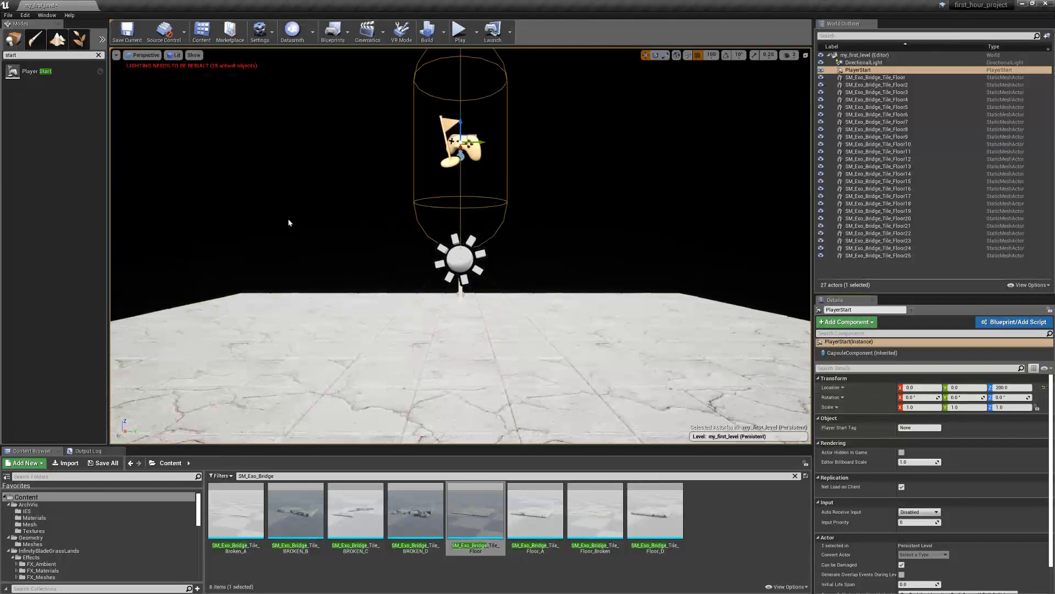
# Play and stop the level twice, from different camera positions, to test where the character spawns
pyautogui.click(462, 35)
pyautogui.click(483, 30)
pyautogui.moveTo(522, 214); pyautogui.dragTo(521, 274, button='right')
pyautogui.press('s')
pyautogui.click(461, 34)
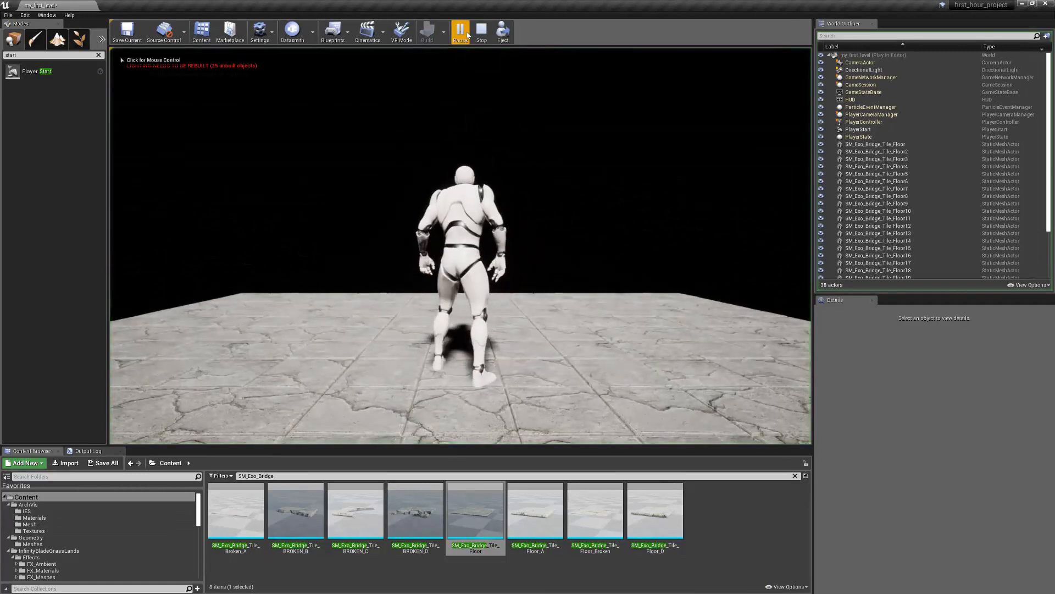
pyautogui.click(484, 34)
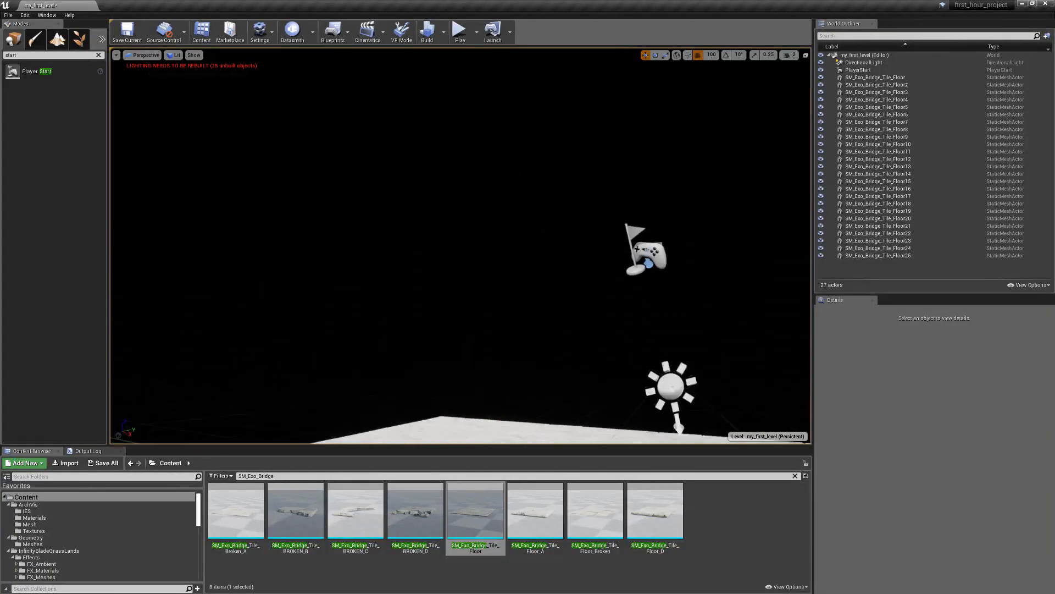
# Find the Atmospheric Fog actor by searching for "fog" and place it on the tile floor
pyautogui.moveTo(587, 299); pyautogui.dragTo(527, 281, button='right')
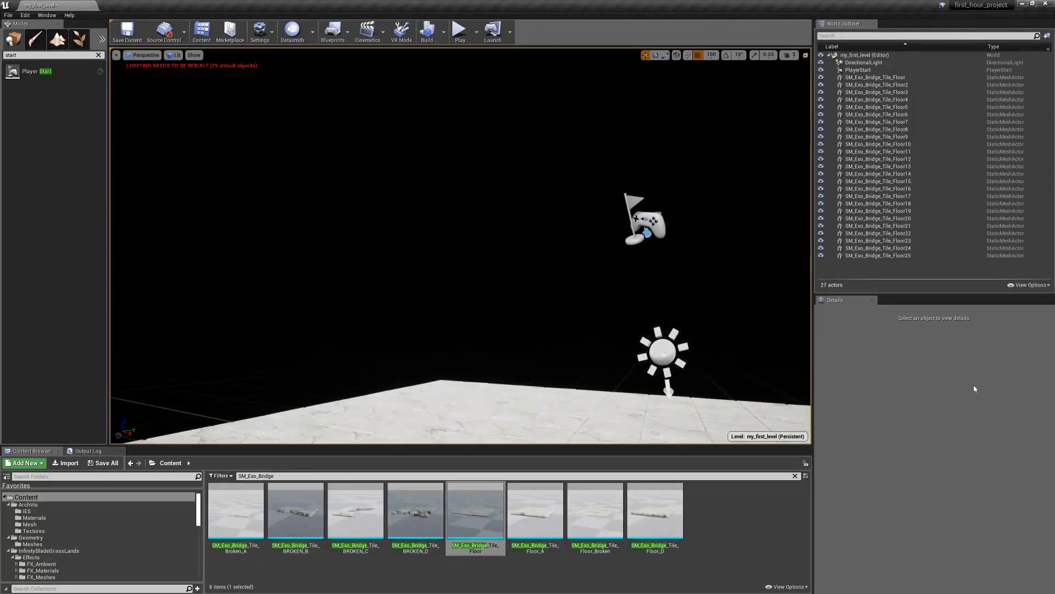
pyautogui.click(23, 56)
pyautogui.write('fog')
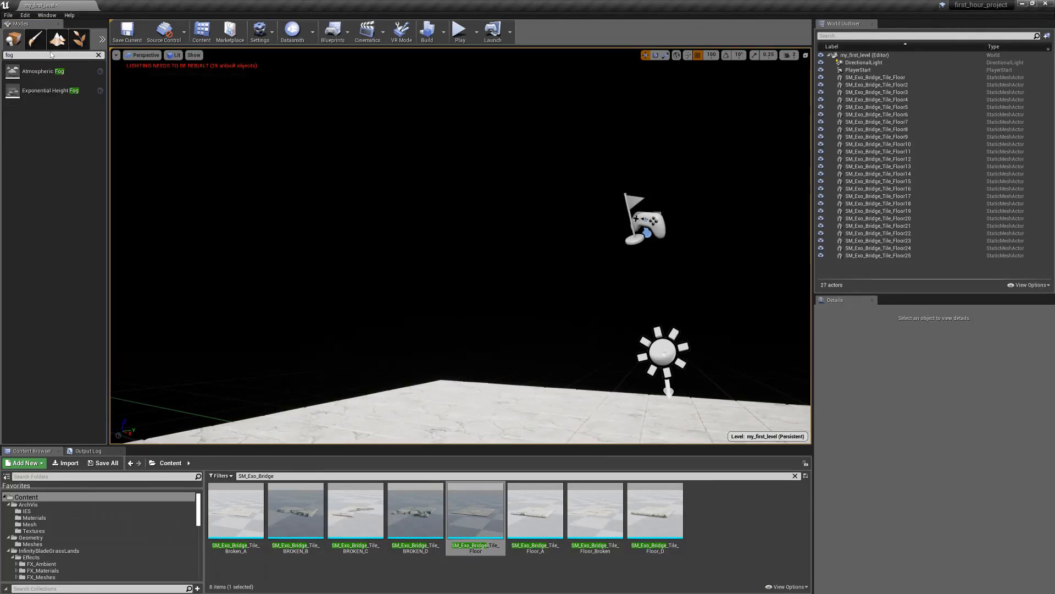
pyautogui.moveTo(38, 66); pyautogui.dragTo(550, 387)
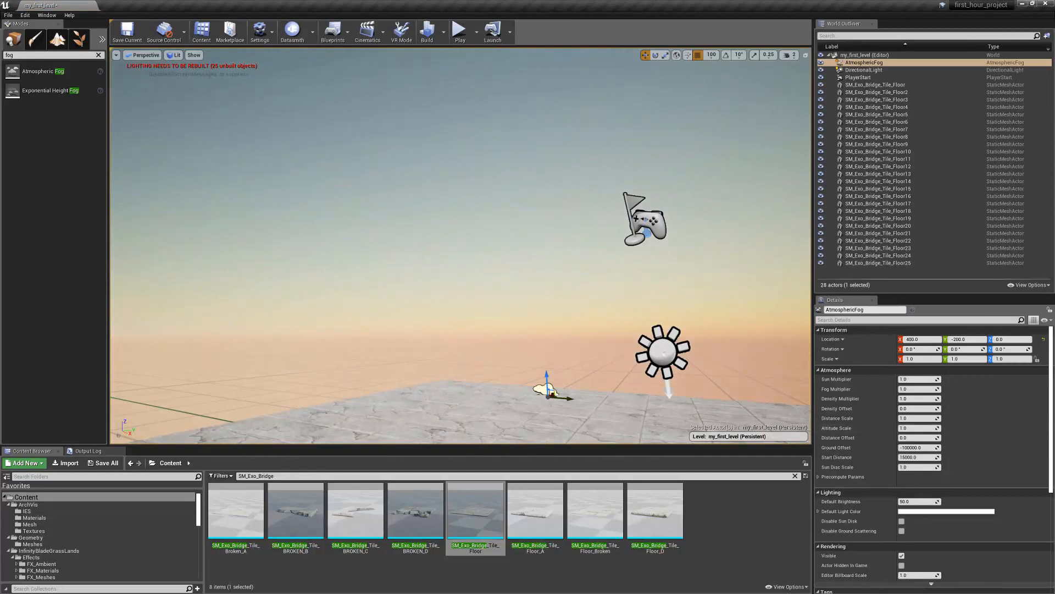
# Set the Atmospheric Fog's location to X 0, Y 0, Z 300
pyautogui.click(923, 340)
pyautogui.write('0')
pyautogui.press('Tab')
pyautogui.write('0')
pyautogui.press('Tab')
pyautogui.press('Return')
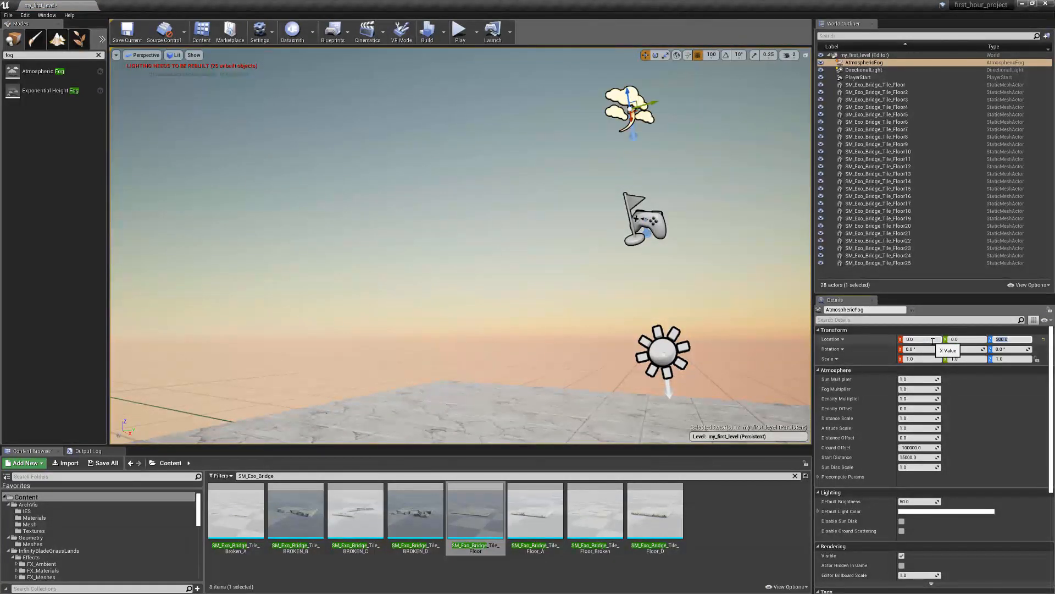
# Enable Atmosphere / Fog Sun Light on the Directional Light, finding the option with a "fog" property search
pyautogui.press('s')
pyautogui.moveTo(611, 337); pyautogui.dragTo(663, 390, button='right')
pyautogui.press('w')
pyautogui.press('e')
pyautogui.moveTo(562, 286); pyautogui.dragTo(569, 300, button='right')
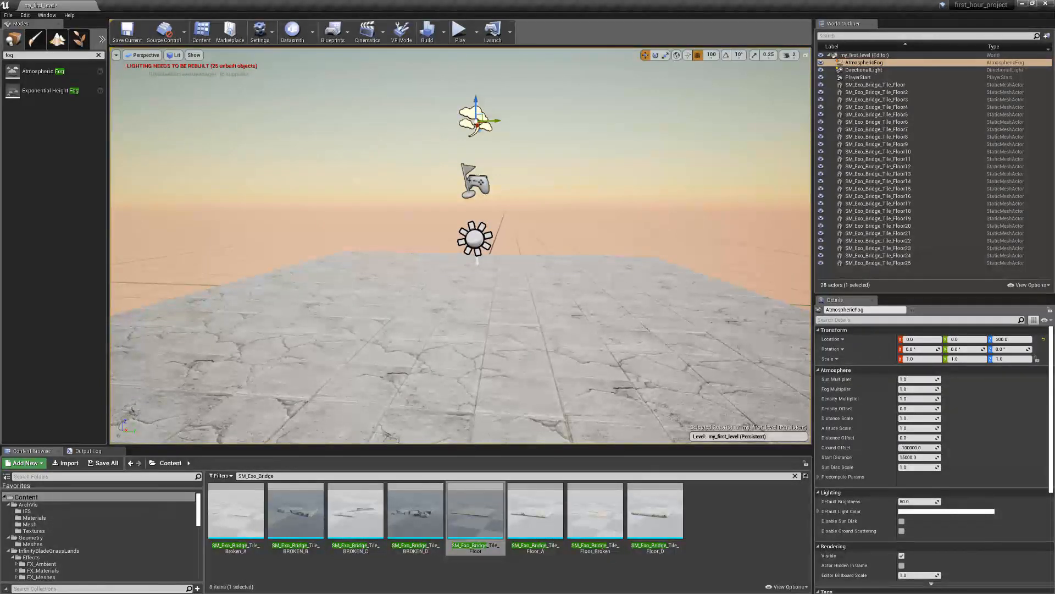
pyautogui.moveTo(550, 285); pyautogui.dragTo(560, 248, button='right')
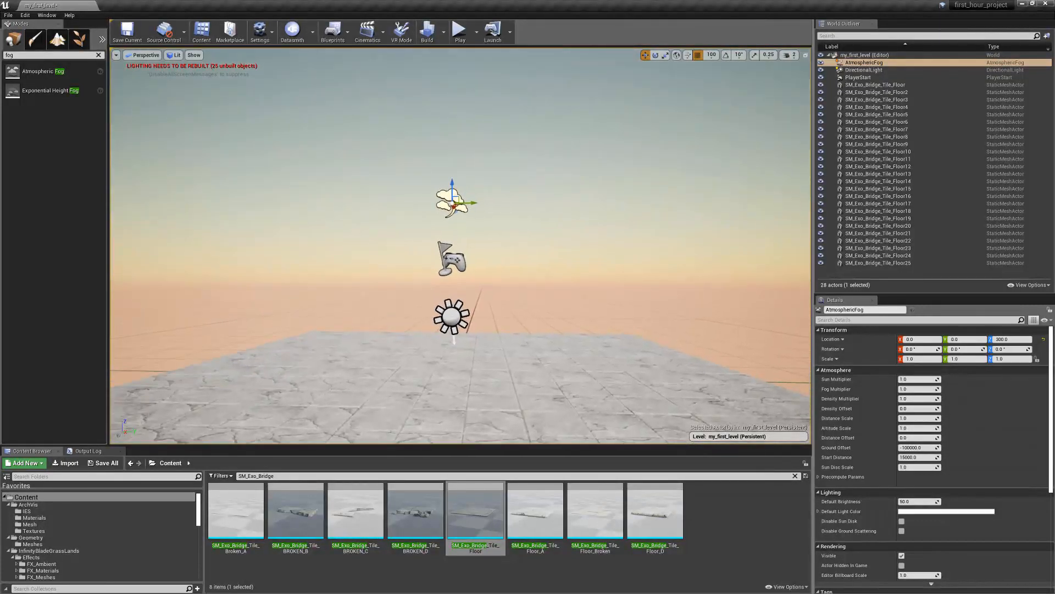
pyautogui.moveTo(560, 248)
pyautogui.mouseDown(button='right')
pyautogui.moveTo(451, 190)
pyautogui.moveTo(330, 182)
pyautogui.moveTo(220, 220)
pyautogui.moveTo(267, 240)
pyautogui.moveTo(363, 236)
pyautogui.moveTo(544, 257)
pyautogui.moveTo(552, 244)
pyautogui.mouseUp(button='right')
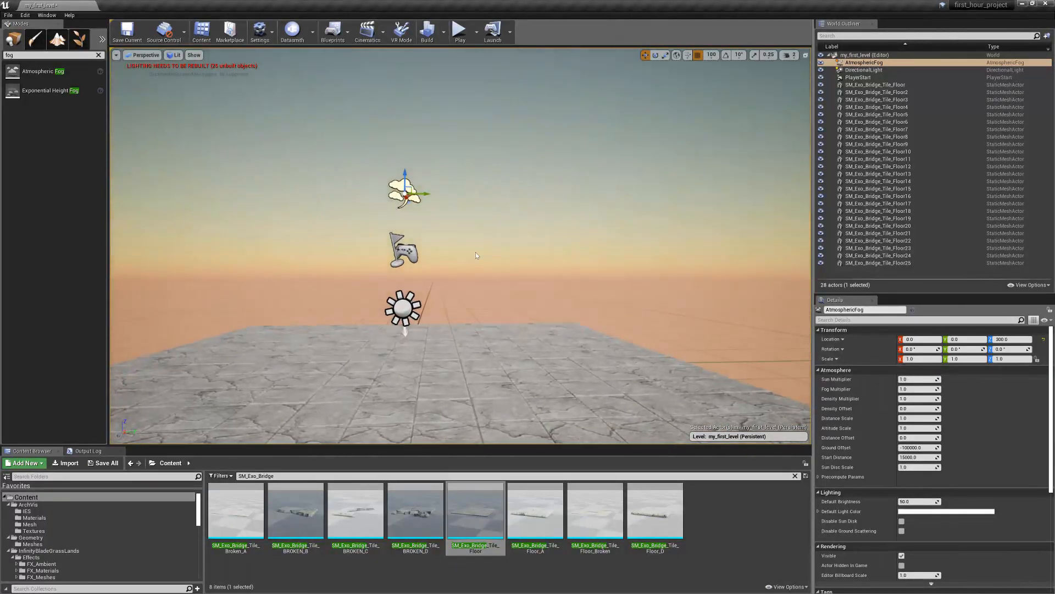
pyautogui.click(403, 308)
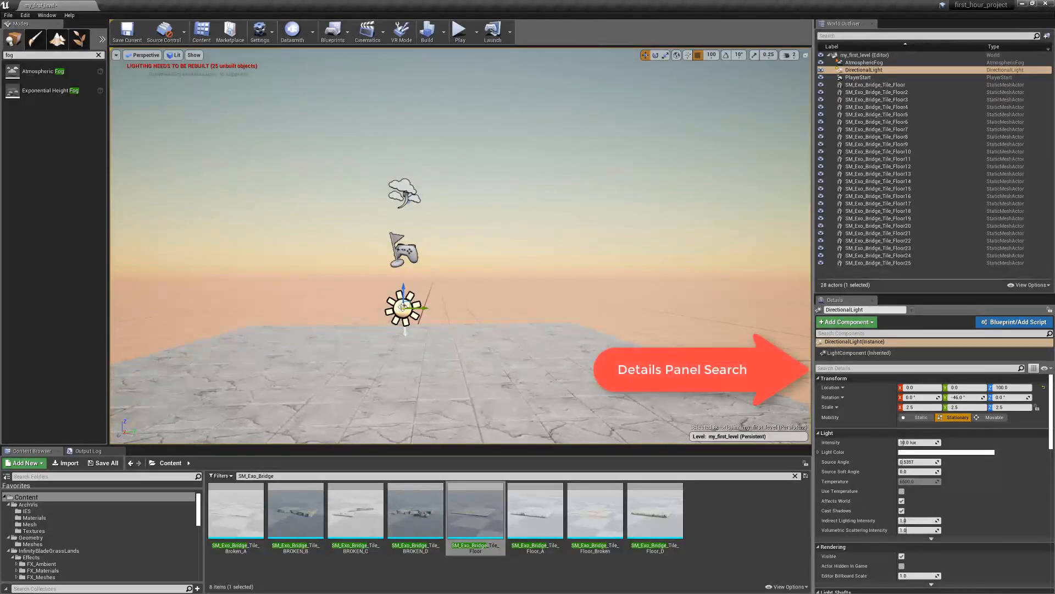
pyautogui.click(831, 368)
pyautogui.write('fog')
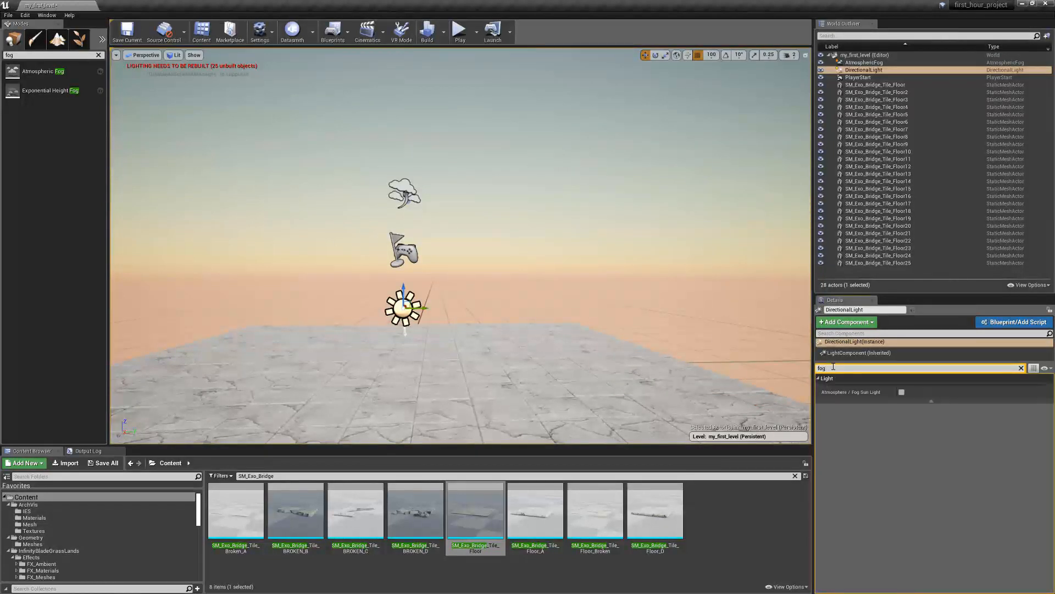
pyautogui.click(901, 392)
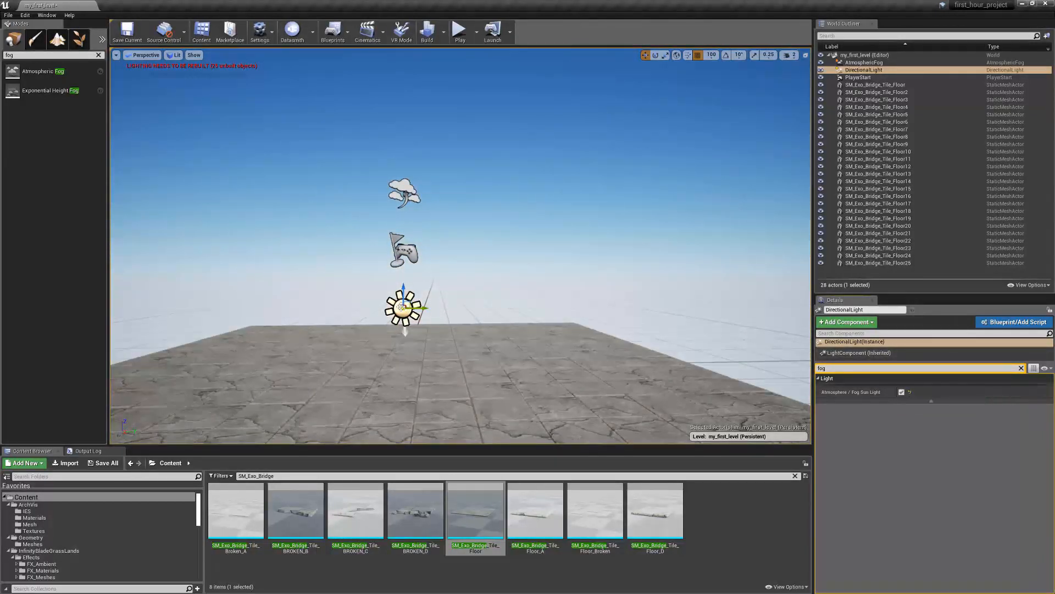
# Rotate the Directional Light to move the sun's position in the sky above the tile floor
pyautogui.press('e')
pyautogui.moveTo(425, 288)
pyautogui.mouseDown()
pyautogui.moveTo(437, 300)
pyautogui.moveTo(411, 302)
pyautogui.mouseUp()
pyautogui.moveTo(483, 308); pyautogui.dragTo(483, 283, button='right')
pyautogui.moveTo(502, 359); pyautogui.dragTo(440, 359)
pyautogui.moveTo(484, 351); pyautogui.dragTo(423, 337, button='right')
pyautogui.moveTo(522, 332)
pyautogui.mouseDown()
pyautogui.moveTo(489, 331)
pyautogui.moveTo(522, 316)
pyautogui.mouseUp()
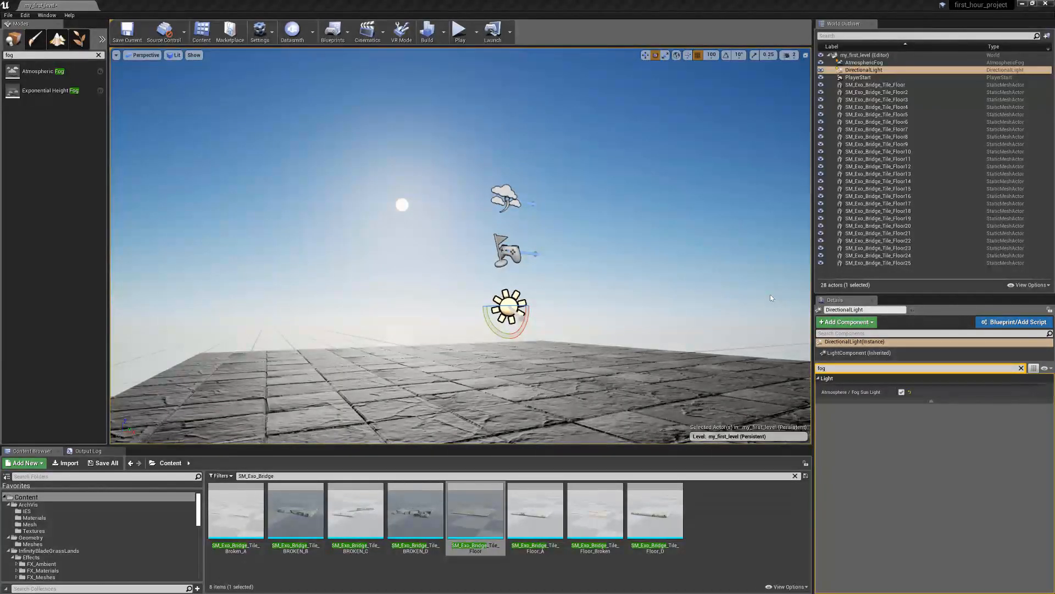
# Find the Sphere Reflection Capture actor by searching for "reflection" and place it on the tile floor
pyautogui.click(16, 55)
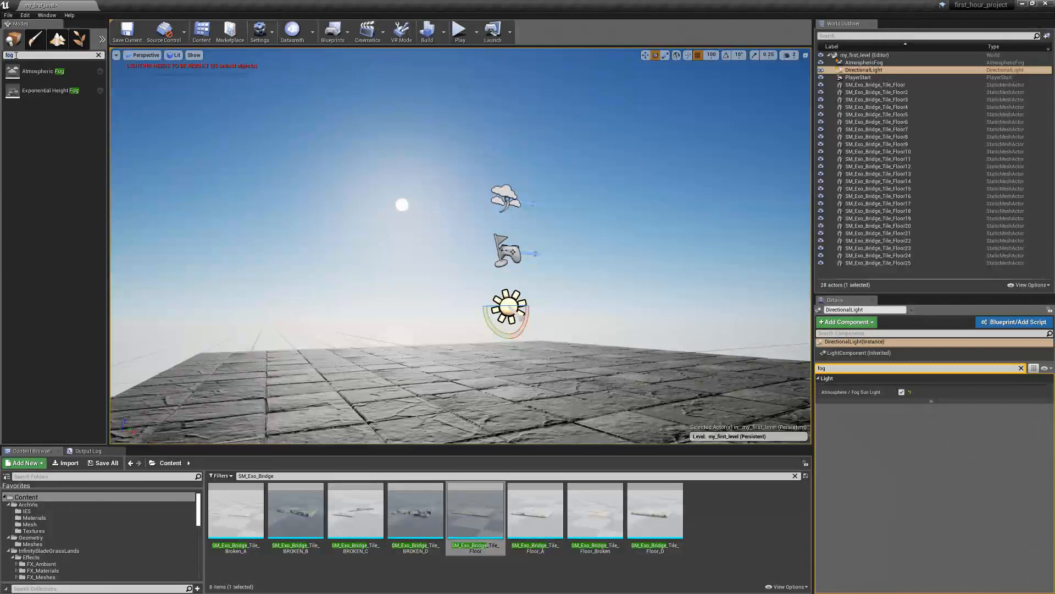
pyautogui.write('reflection')
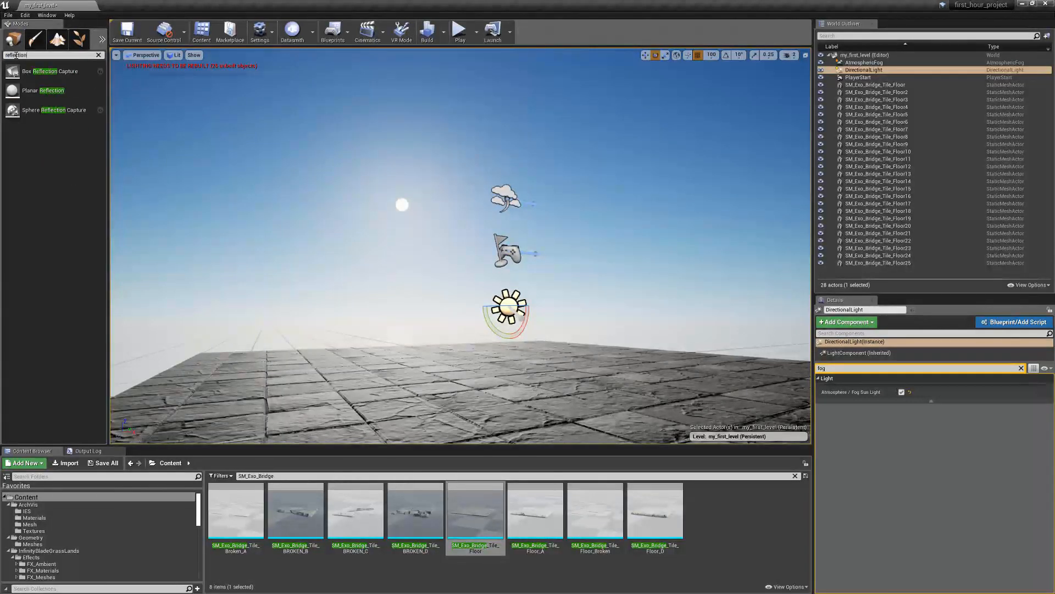
pyautogui.moveTo(54, 110); pyautogui.dragTo(517, 357)
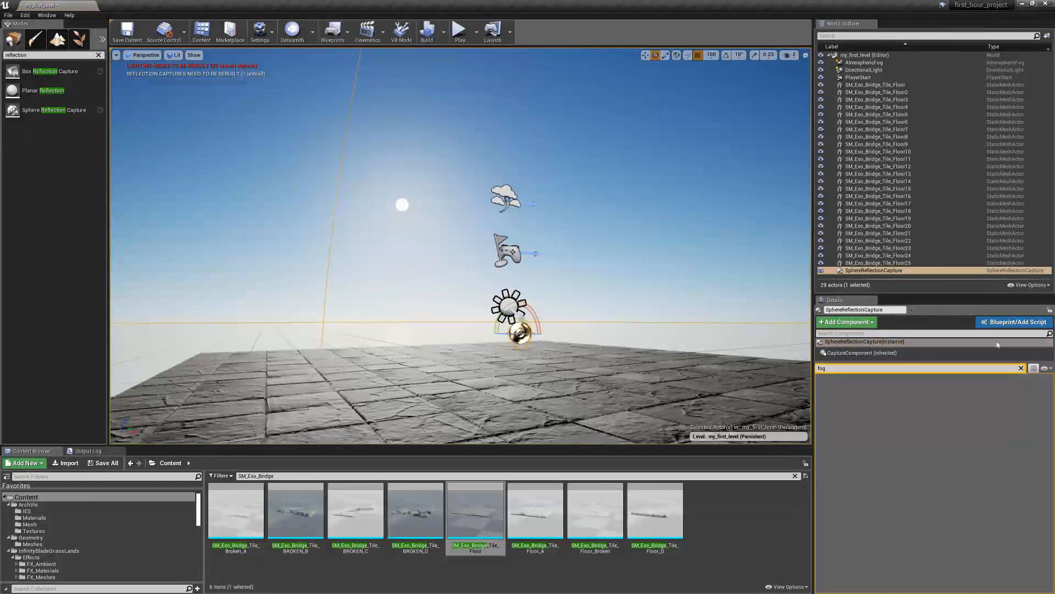
# Clear the property search and set the Sphere Reflection Capture's location to X 0, Y 0, Z 500
pyautogui.click(1022, 367)
pyautogui.click(923, 387)
pyautogui.write('0')
pyautogui.press('Tab')
pyautogui.write('0')
pyautogui.press('Tab')
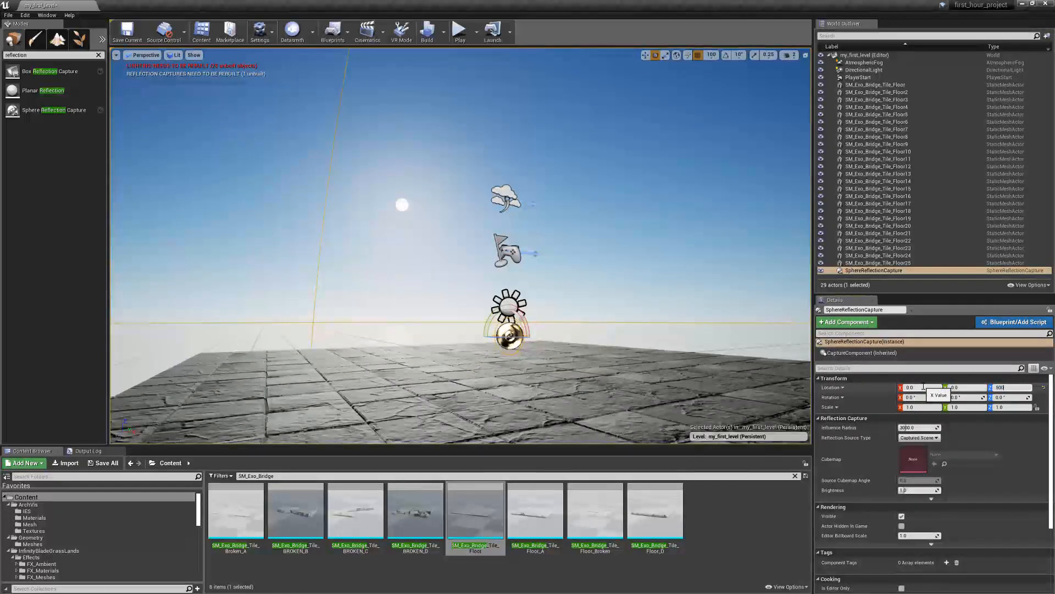
pyautogui.press('Return')
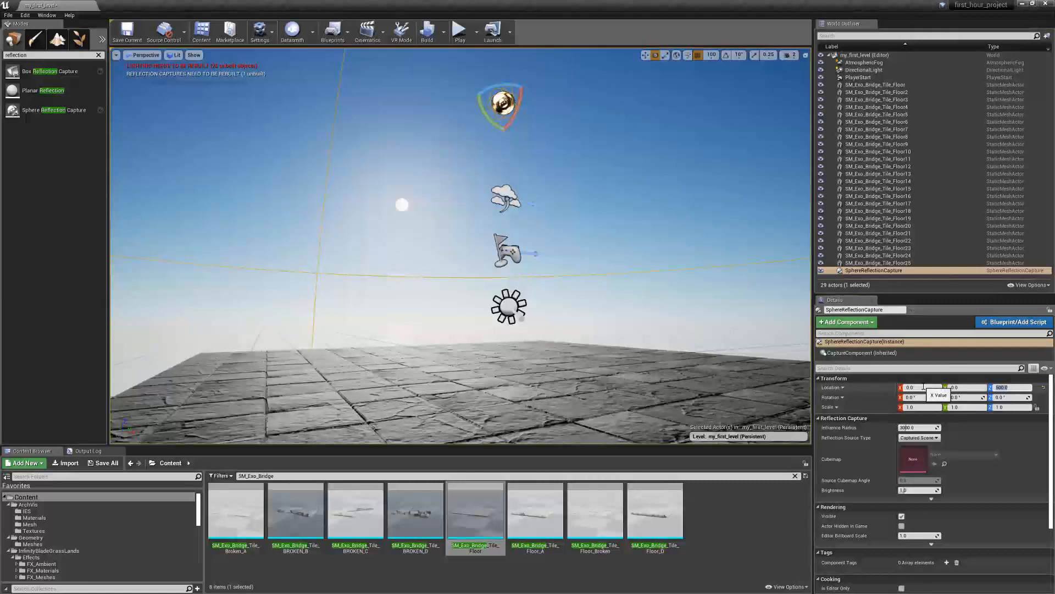
# Build the reflection captures and inspect the lit floor tiles from several angles
pyautogui.click(443, 31)
pyautogui.click(459, 112)
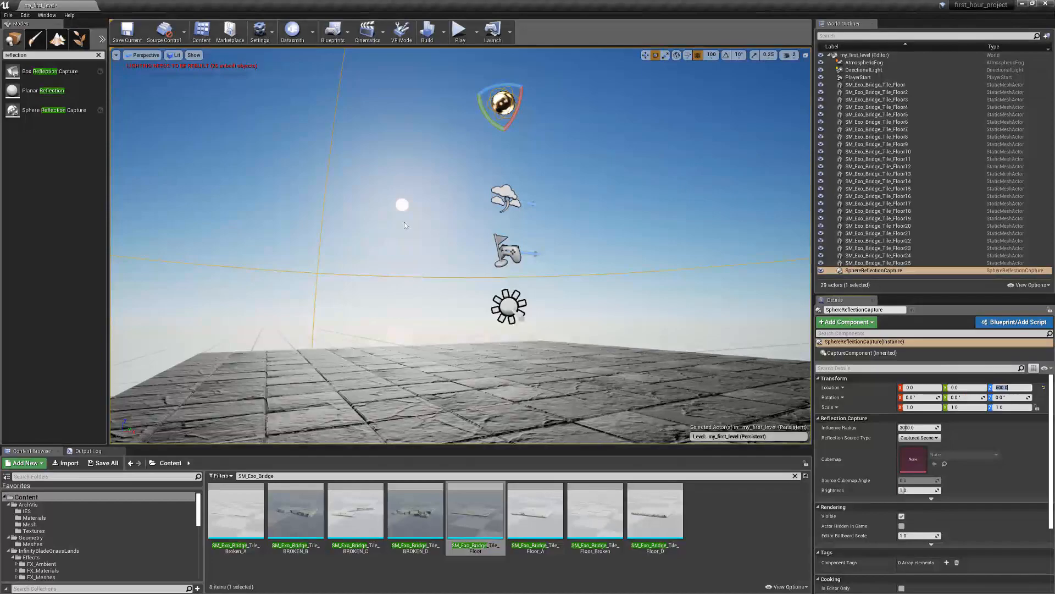
pyautogui.moveTo(426, 138)
pyautogui.mouseDown(button='right')
pyautogui.moveTo(429, 231)
pyautogui.moveTo(428, 133)
pyautogui.mouseUp(button='right')
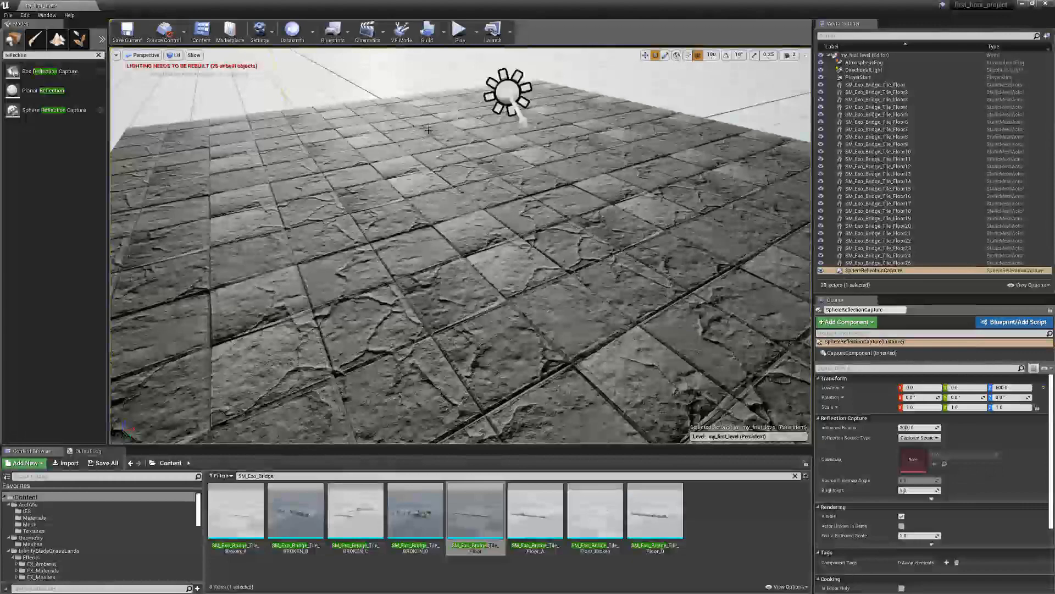
pyautogui.moveTo(428, 130); pyautogui.dragTo(429, 66, button='right')
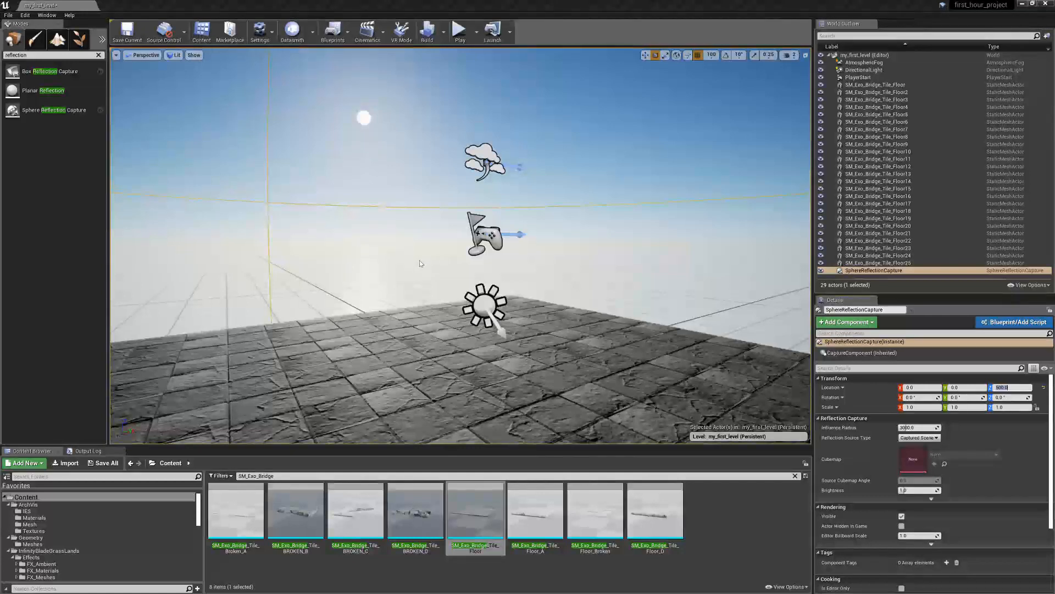
pyautogui.moveTo(460, 245); pyautogui.dragTo(459, 271, button='right')
pyautogui.press('s')
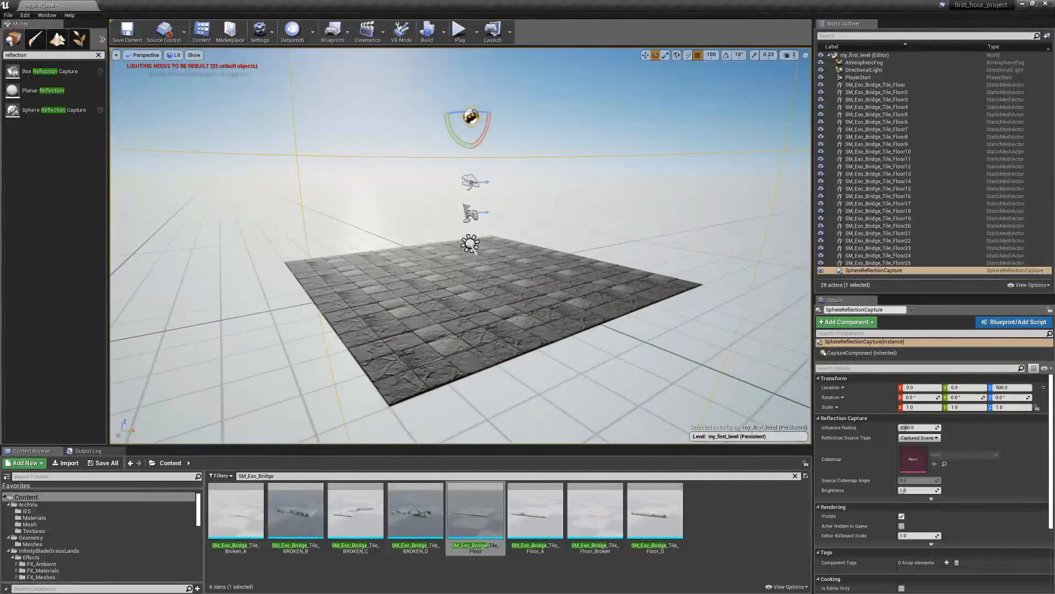
pyautogui.press('d')
pyautogui.moveTo(459, 271); pyautogui.dragTo(394, 268, button='right')
pyautogui.press('d')
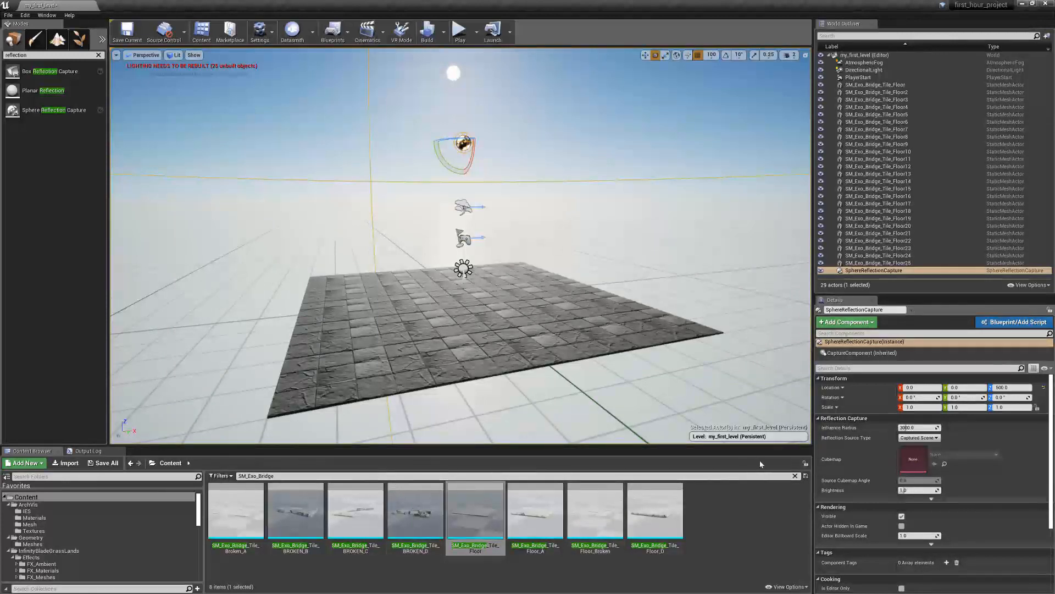
# Clear the SM_Exo_Bridge asset search, filter the content to Static Mesh and enlarge the asset browsing area
pyautogui.click(794, 476)
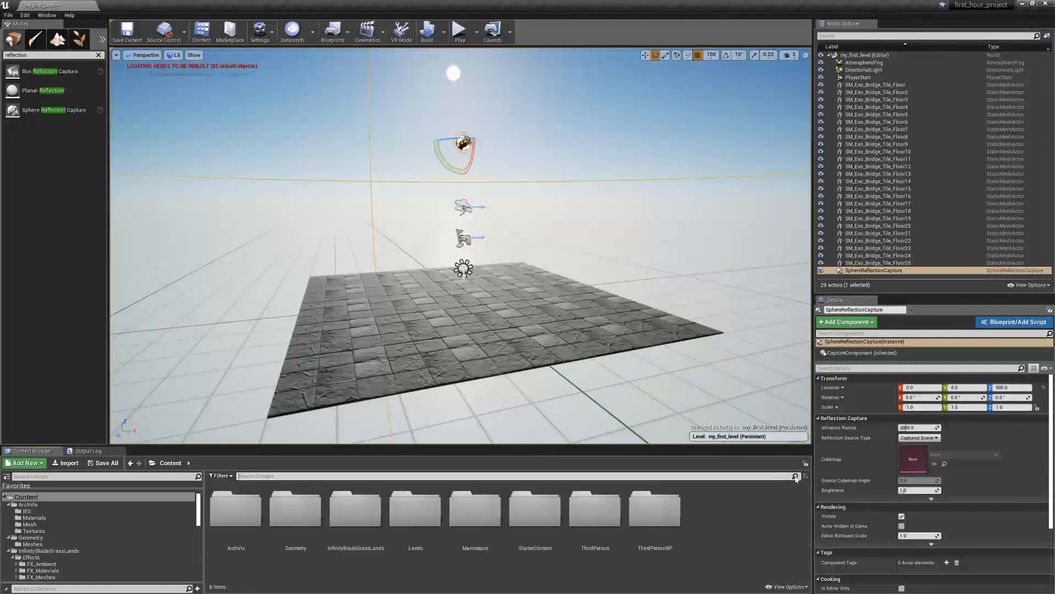
pyautogui.click(221, 476)
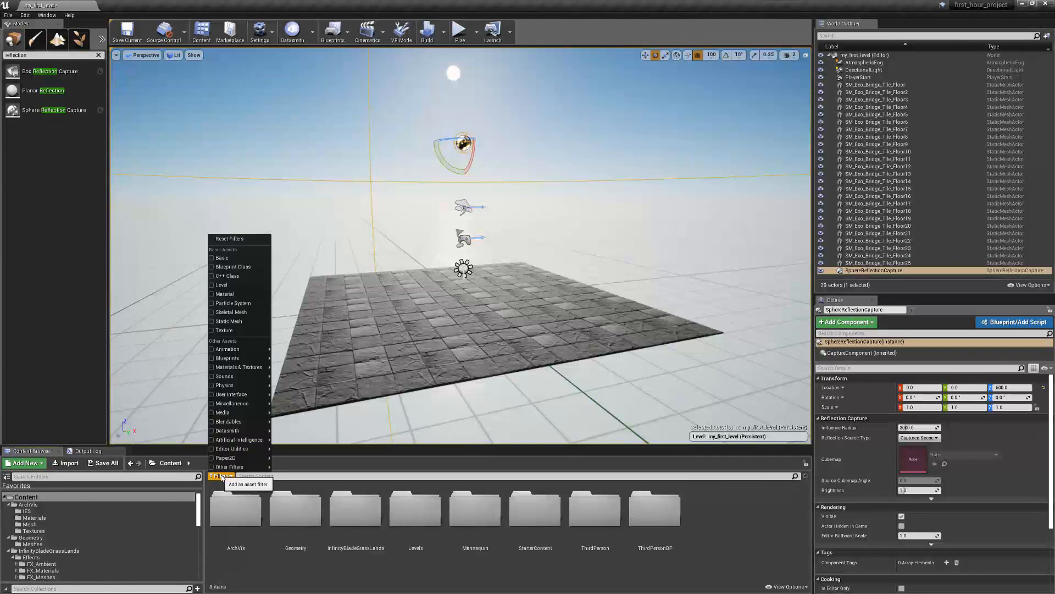
pyautogui.click(217, 324)
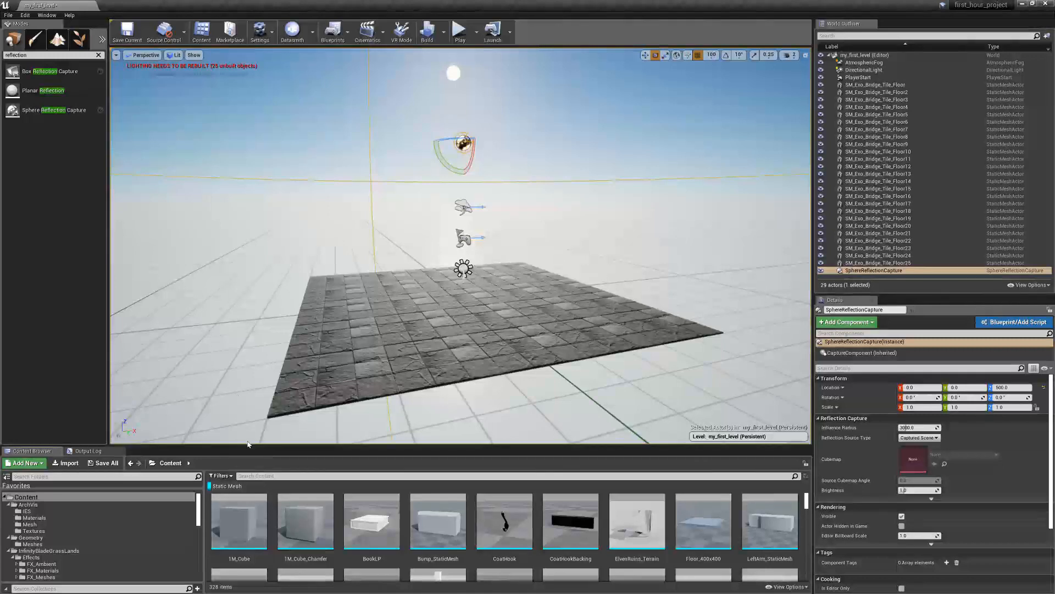
pyautogui.moveTo(246, 448); pyautogui.dragTo(252, 259)
# Browse the static meshes and place SM_Plains_Wall_Curved_01 at the near edge of the tile floor
pyautogui.scroll(-10, 390, 374)
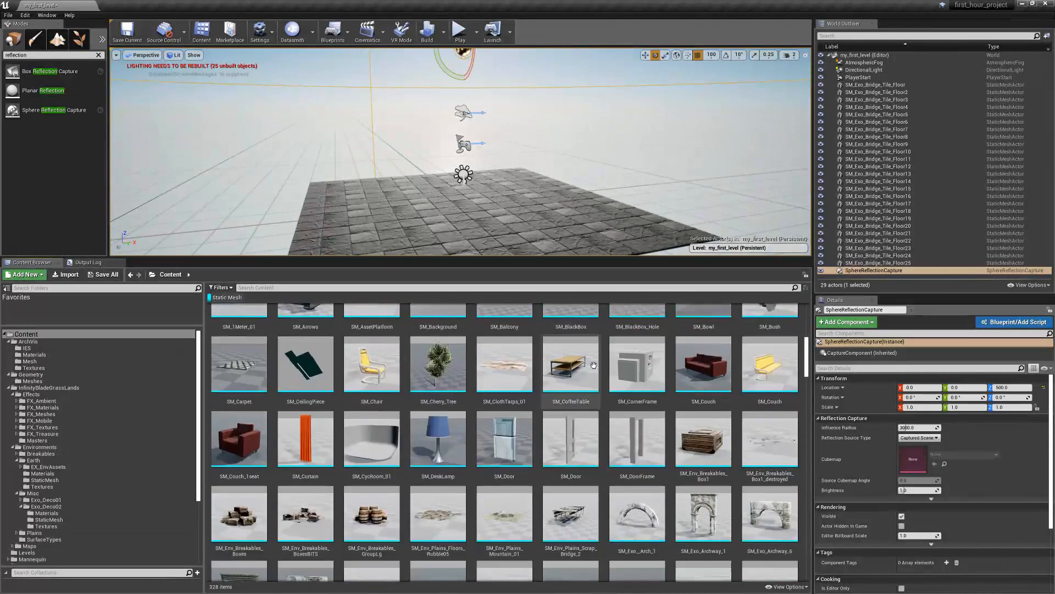
pyautogui.scroll(-10, 594, 365)
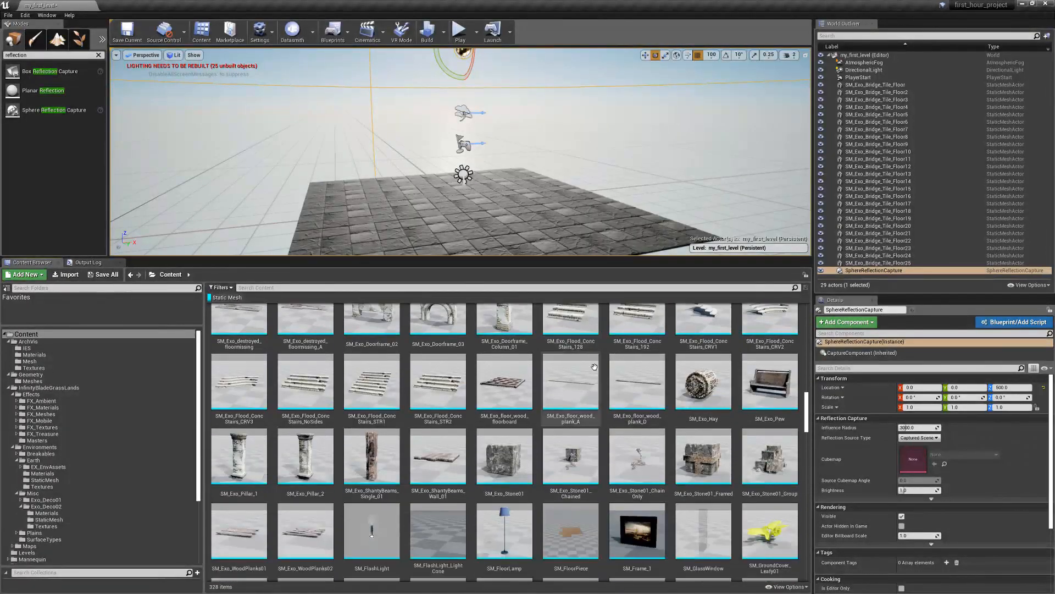
pyautogui.scroll(-10, 595, 369)
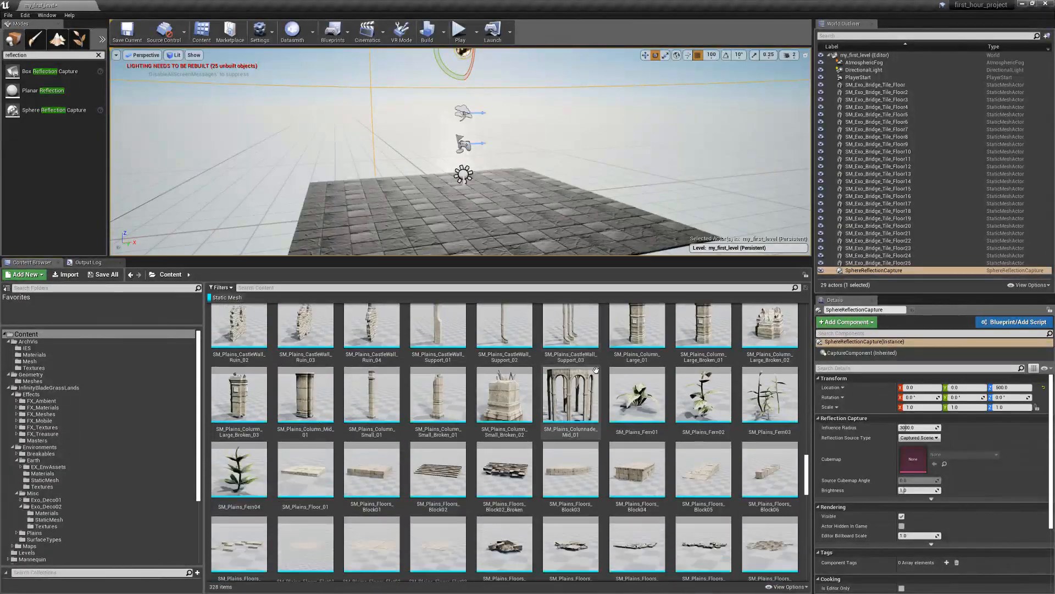
pyautogui.scroll(-10, 597, 372)
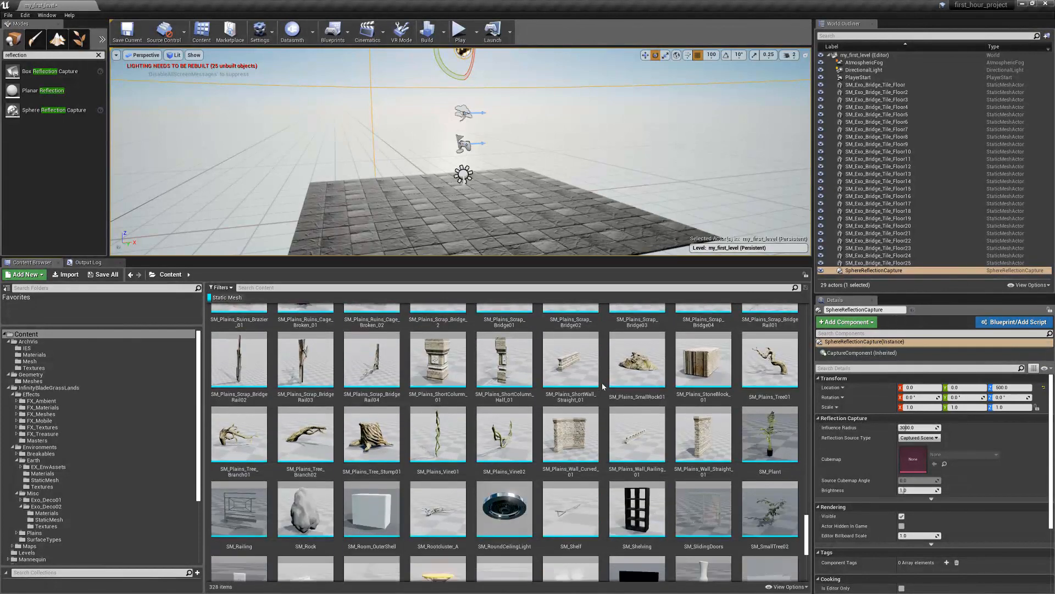
pyautogui.scroll(3, 605, 396)
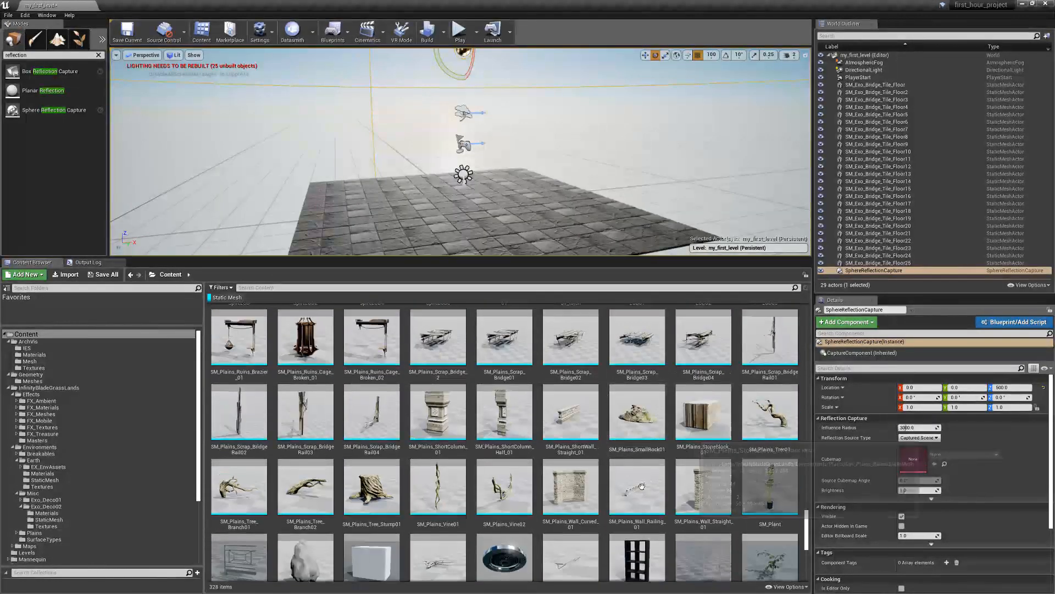
pyautogui.click(571, 487)
pyautogui.moveTo(556, 393); pyautogui.dragTo(598, 231)
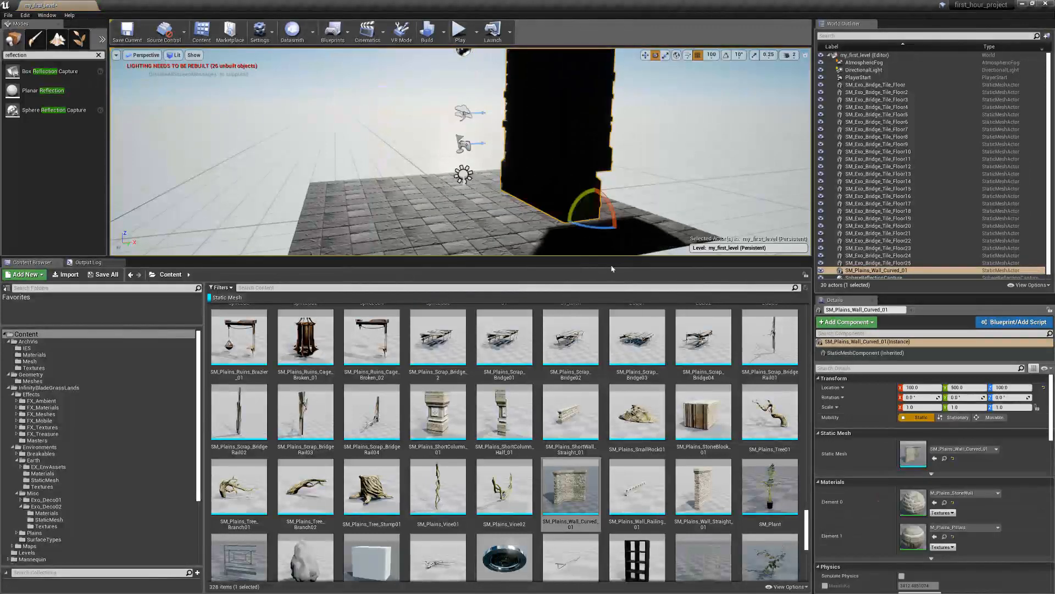
# Place SM_Plains_Wall_Straight_01 and SM_Plains_StoneBlock_01 on the tile floor and view them together with the curved wall
pyautogui.moveTo(704, 486); pyautogui.dragTo(369, 201)
pyautogui.moveTo(707, 415); pyautogui.dragTo(486, 216)
pyautogui.moveTo(486, 216); pyautogui.dragTo(484, 189, button='right')
pyautogui.keyDown('alt'); pyautogui.moveTo(484, 189); pyautogui.dragTo(253, 193); pyautogui.keyUp('alt')
pyautogui.moveTo(460, 165); pyautogui.dragTo(420, 179, button='right')
pyautogui.moveTo(595, 144); pyautogui.dragTo(595, 141, button='right')
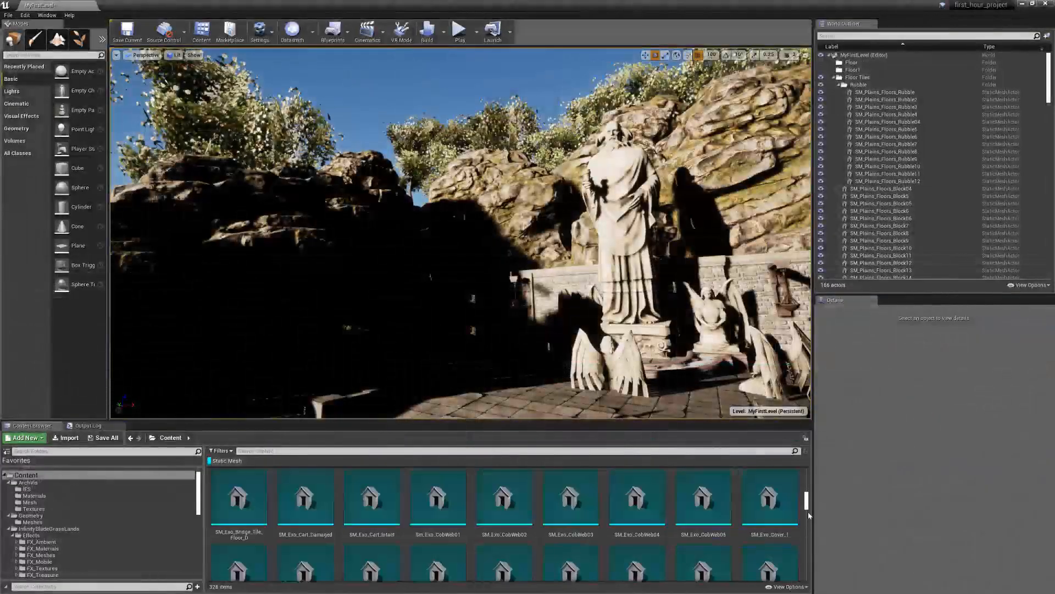
# Examine the statues, walls and rocks of the MyFirstLevel scene from several viewpoints
pyautogui.moveTo(807, 550); pyautogui.dragTo(806, 577)
pyautogui.scroll(5, 772, 552)
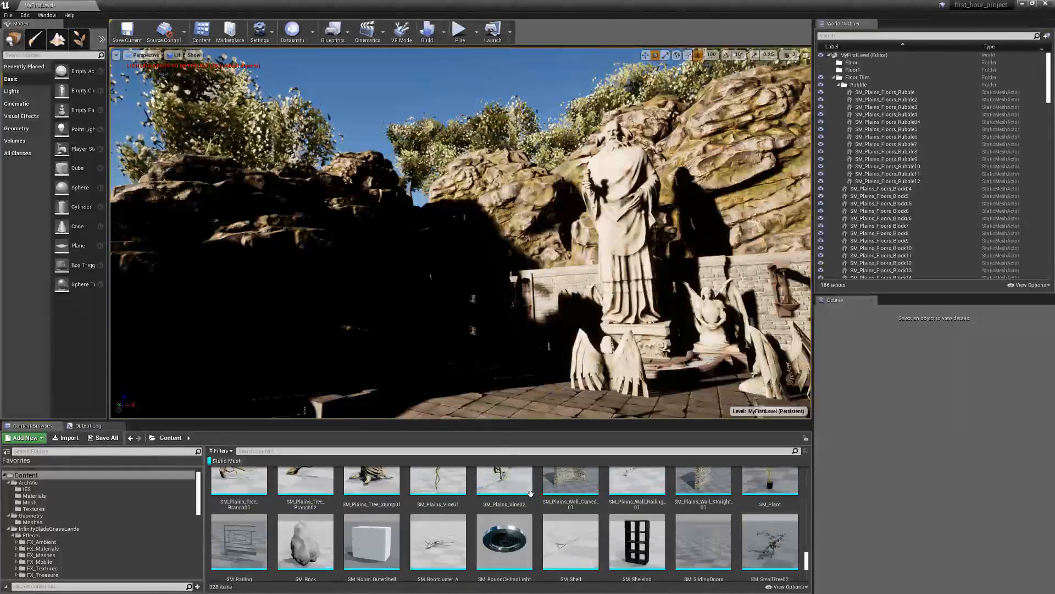
pyautogui.scroll(3, 531, 497)
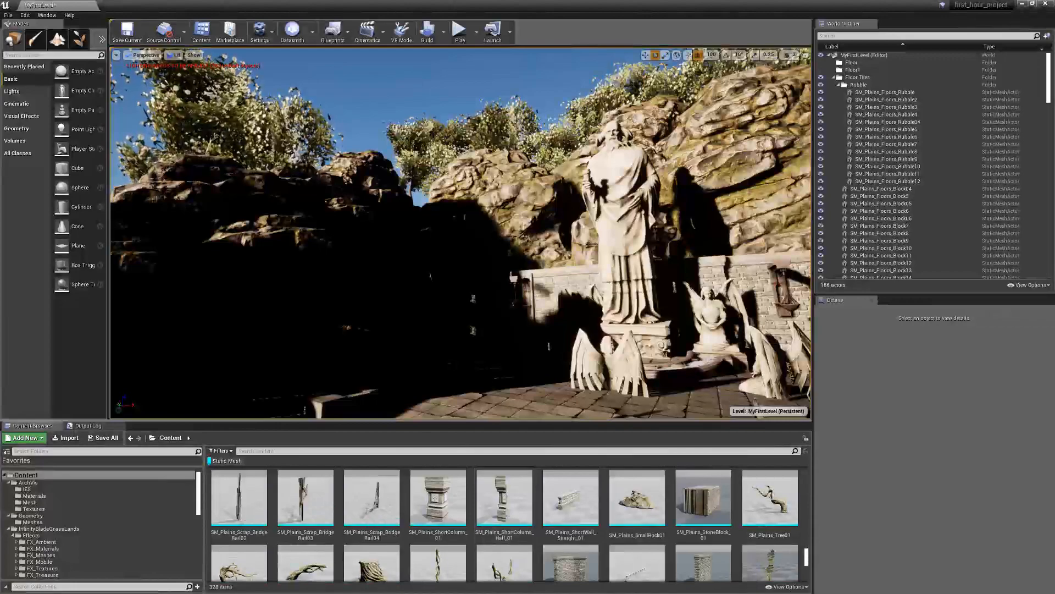
pyautogui.moveTo(460, 233); pyautogui.dragTo(522, 250, button='right')
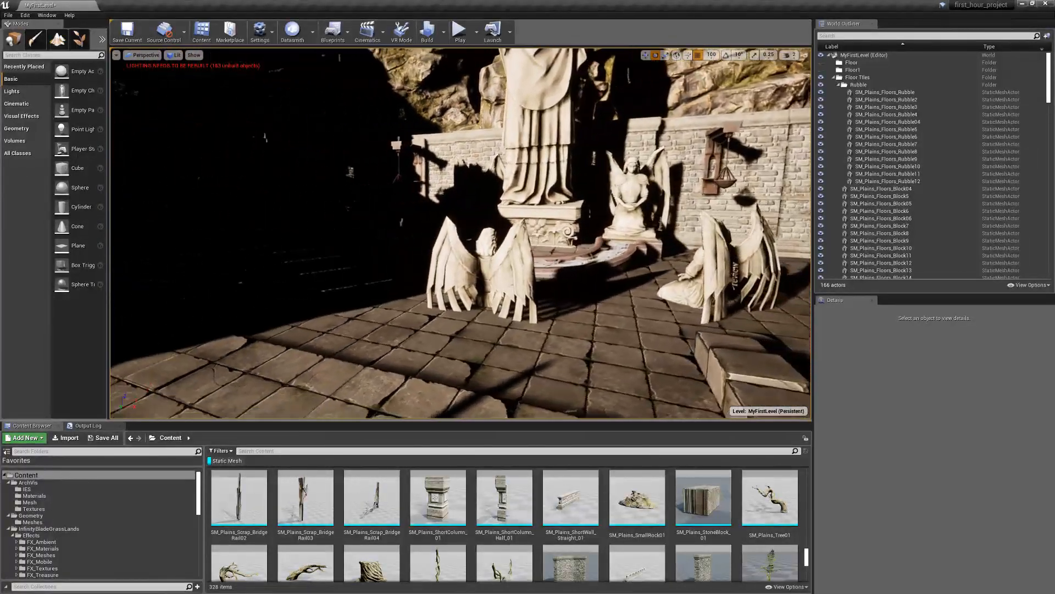
pyautogui.moveTo(522, 250); pyautogui.dragTo(445, 239, button='right')
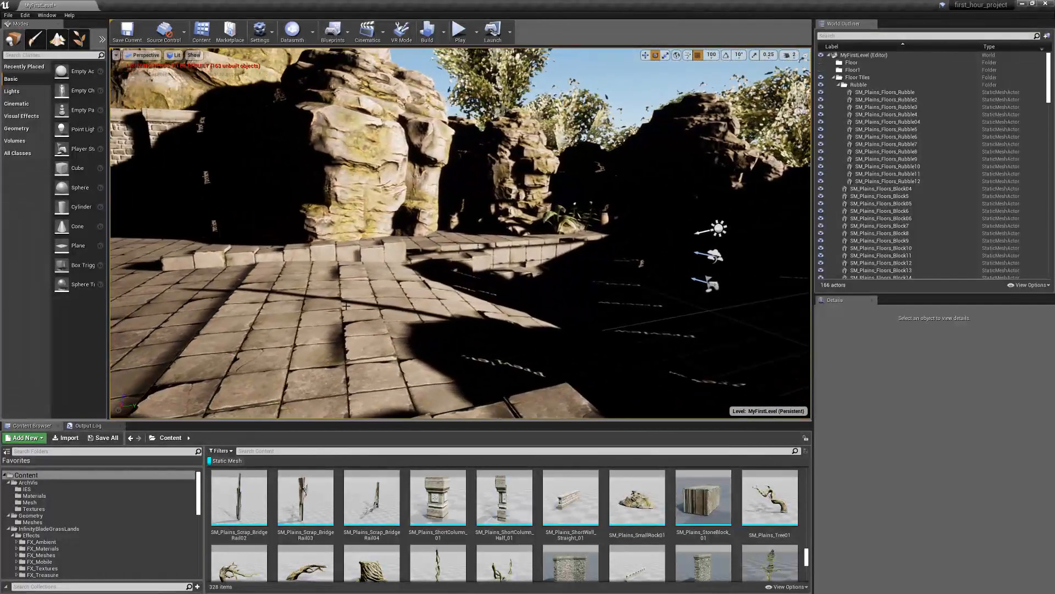
# Examine the unlit shadow areas around the statues, stone blocks and rocks from several viewpoints
pyautogui.moveTo(346, 306); pyautogui.dragTo(151, 281, button='right')
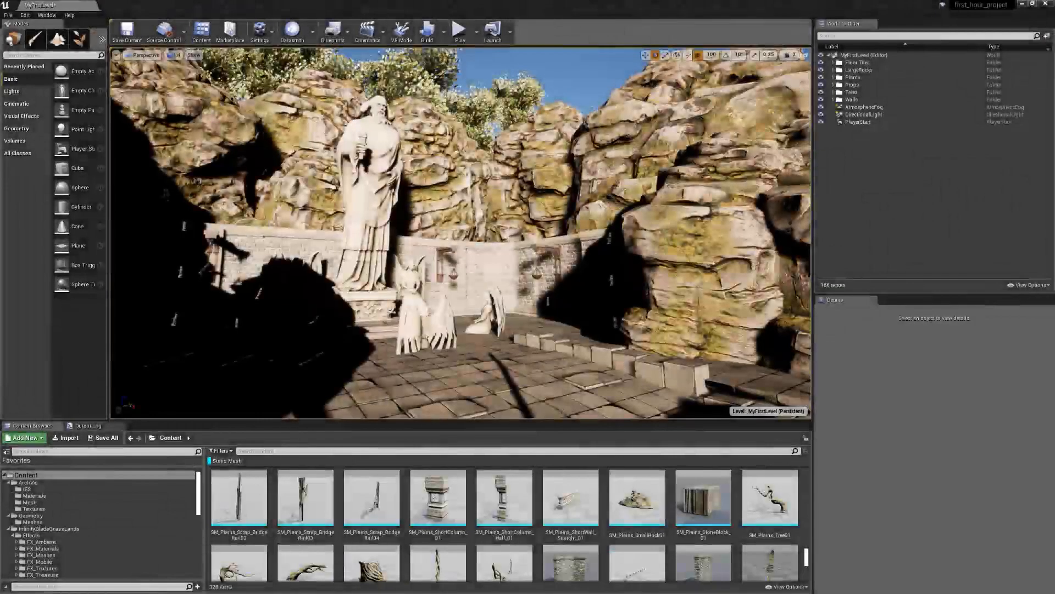
pyautogui.moveTo(686, 298); pyautogui.dragTo(606, 289, button='right')
pyautogui.press('d')
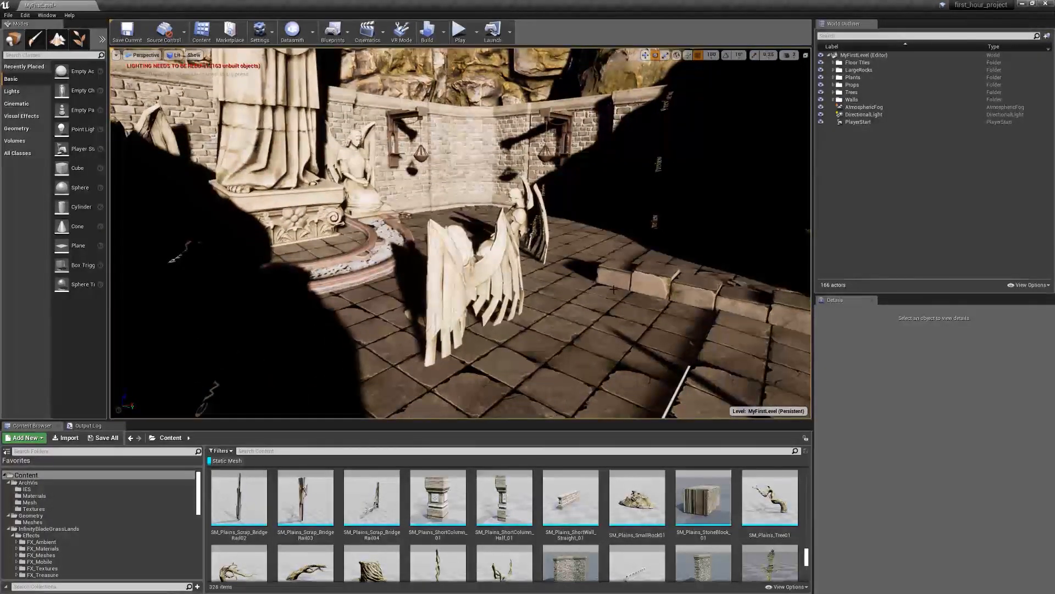
pyautogui.moveTo(606, 289); pyautogui.dragTo(494, 308, button='right')
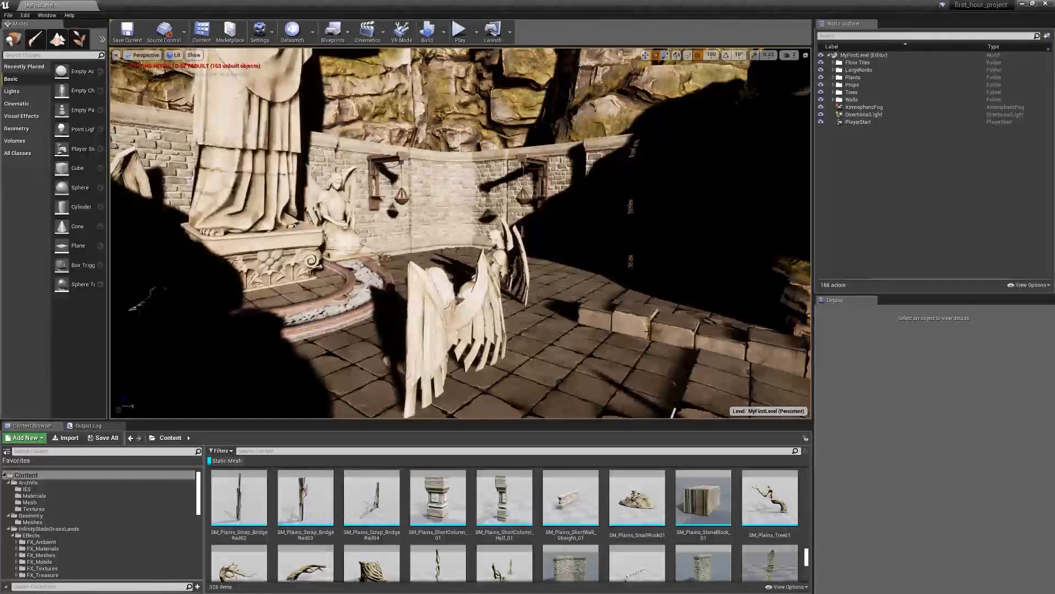
pyautogui.moveTo(666, 306); pyautogui.dragTo(440, 277, button='right')
pyautogui.moveTo(461, 233)
pyautogui.mouseDown(button='right')
pyautogui.moveTo(460, 247)
pyautogui.moveTo(258, 234)
pyautogui.moveTo(457, 239)
pyautogui.mouseUp(button='right')
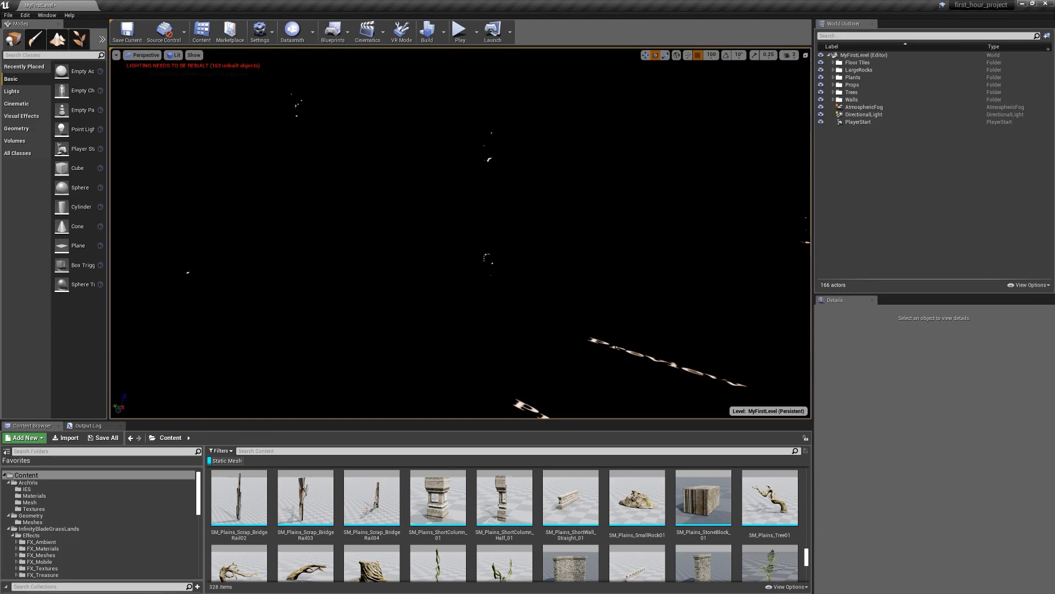
# Place a Sky Light on the floor beside the large statue's pedestal
pyautogui.moveTo(530, 202); pyautogui.dragTo(605, 199, button='right')
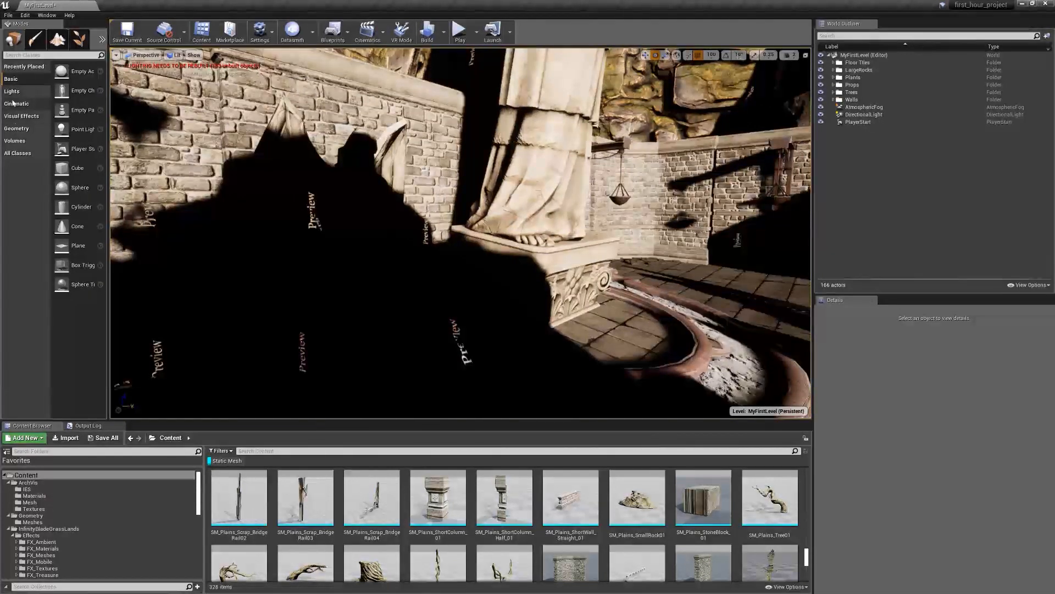
pyautogui.click(12, 93)
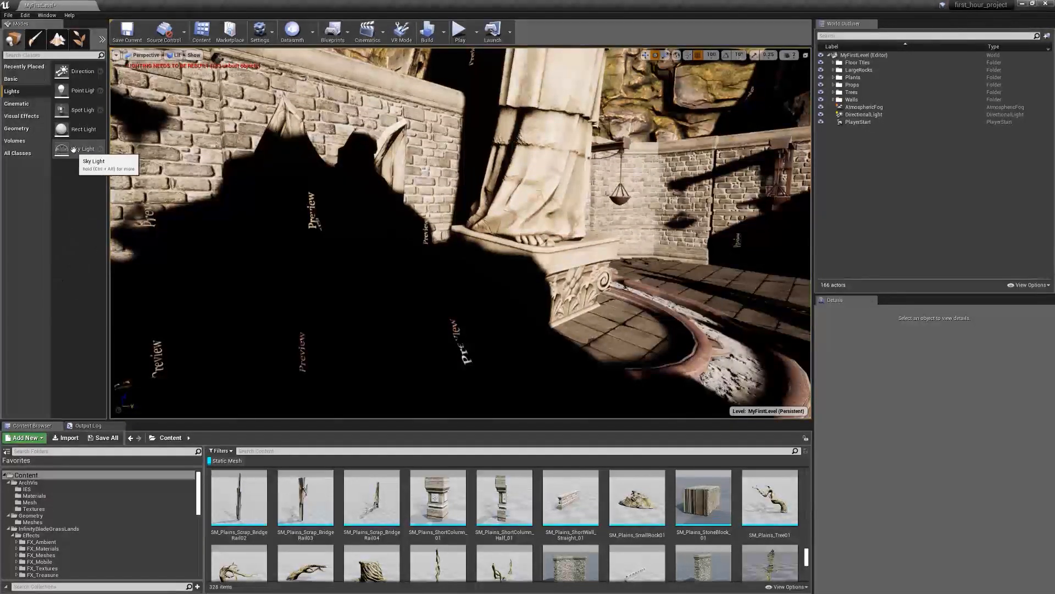
pyautogui.moveTo(83, 148); pyautogui.dragTo(602, 343)
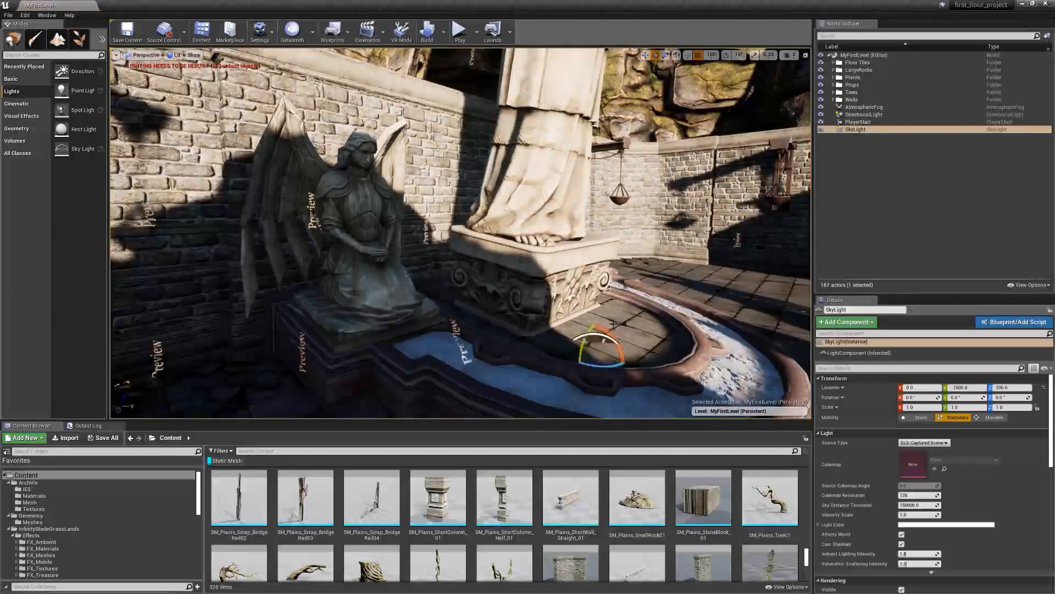
# Try an Intensity Scale of 0 on the Sky Light over the shaded tile floor and restore it to 1.0
pyautogui.write('0')
pyautogui.press('Tab')
pyautogui.write('4')
pyautogui.moveTo(610, 264); pyautogui.dragTo(844, 257, button='right')
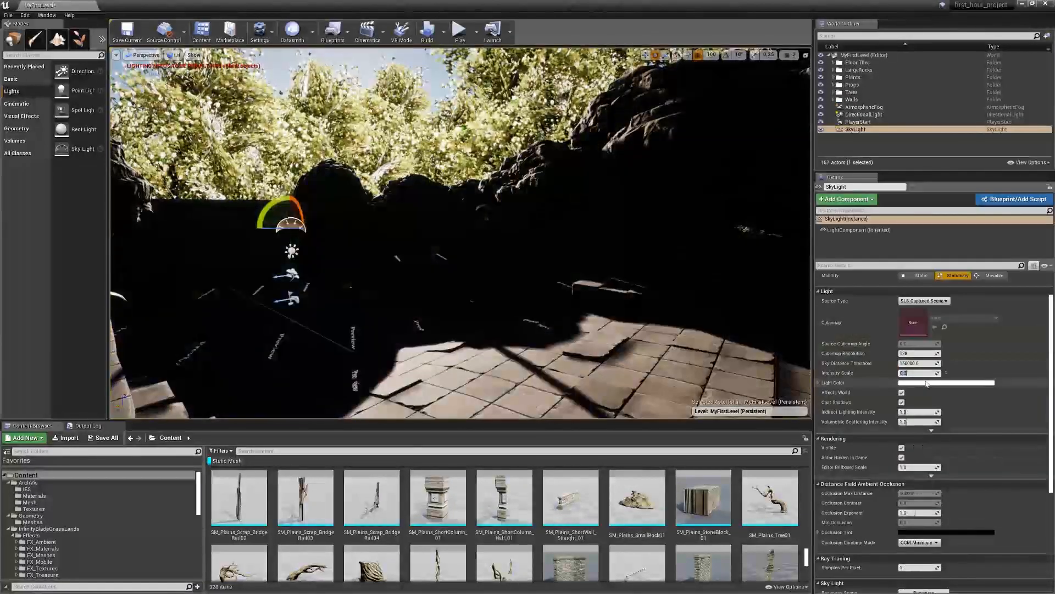
pyautogui.press('Return')
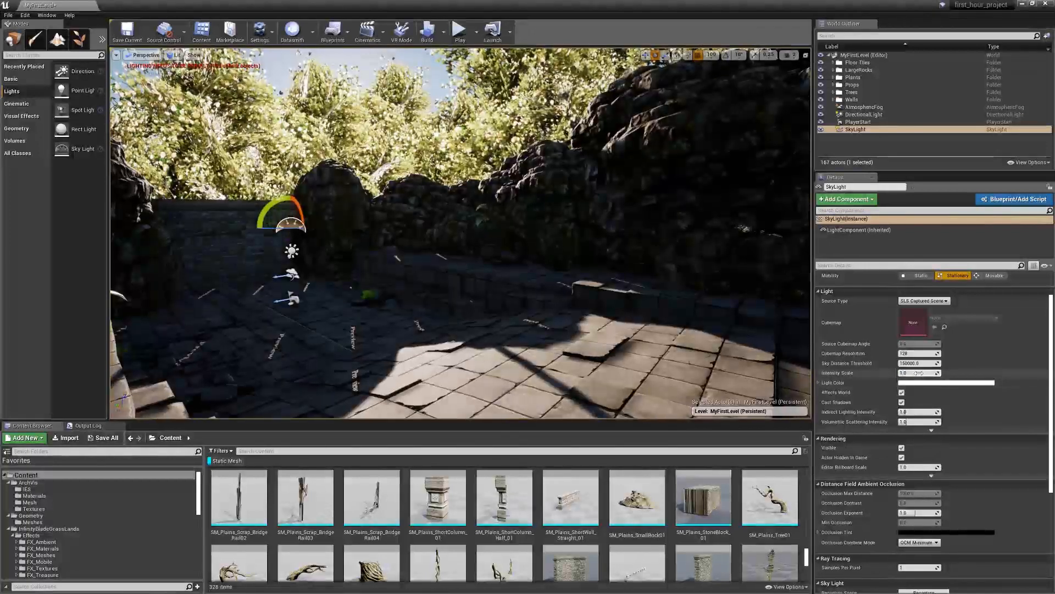
# Try an Intensity Scale of 2 on the Sky Light and return it to 1
pyautogui.click(931, 374)
pyautogui.write('2')
pyautogui.press('Return')
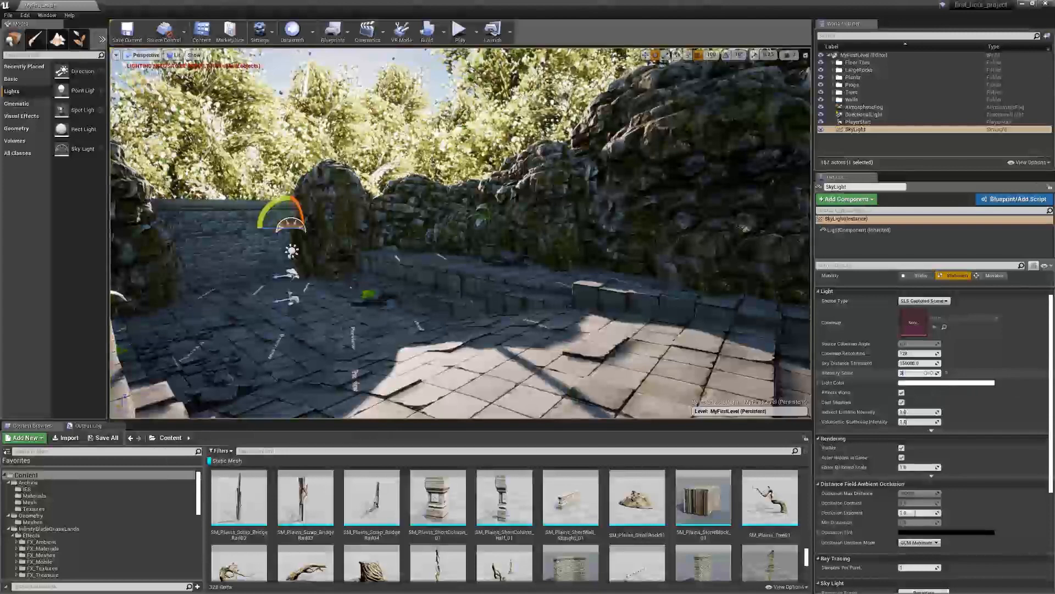
pyautogui.press('Return')
pyautogui.click(927, 373)
pyautogui.write('1')
pyautogui.press('Return')
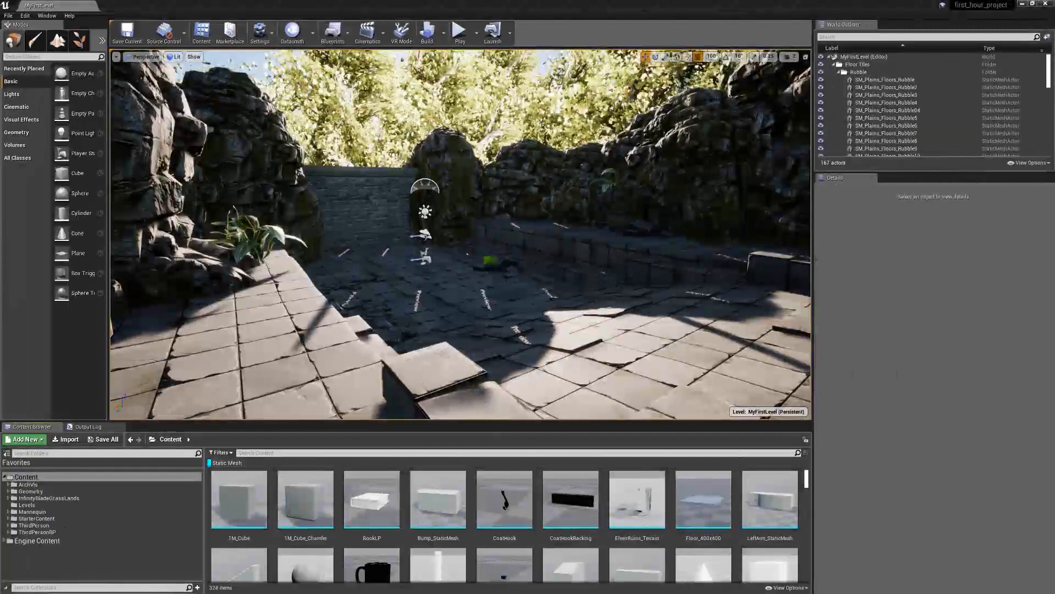
# Inspect how the Sky Light affects the shaded rocks, brick walls, barrels and winged statues
pyautogui.moveTo(461, 234); pyautogui.dragTo(527, 235, button='right')
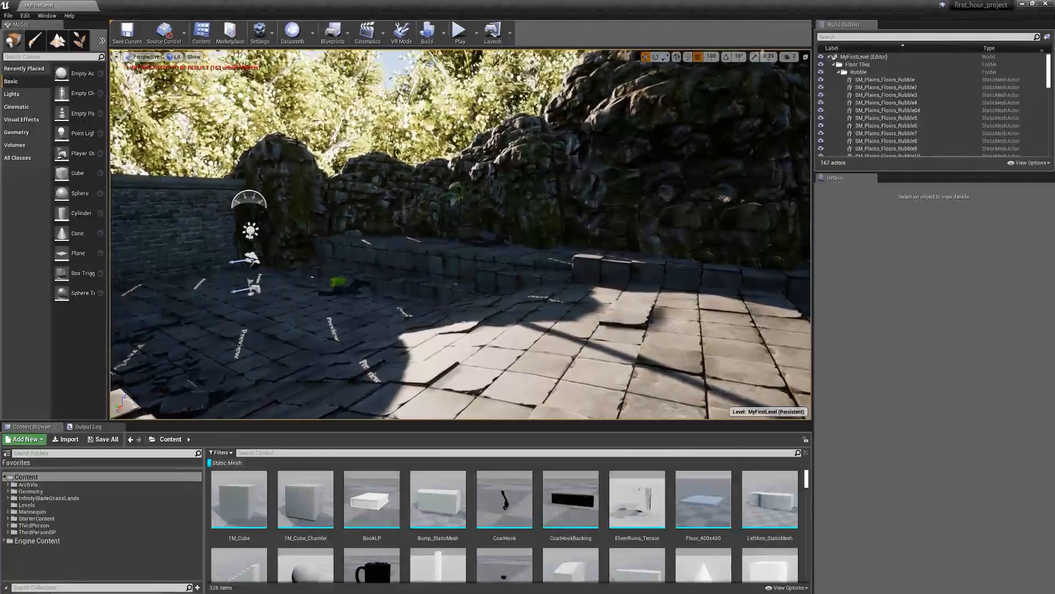
pyautogui.press('w')
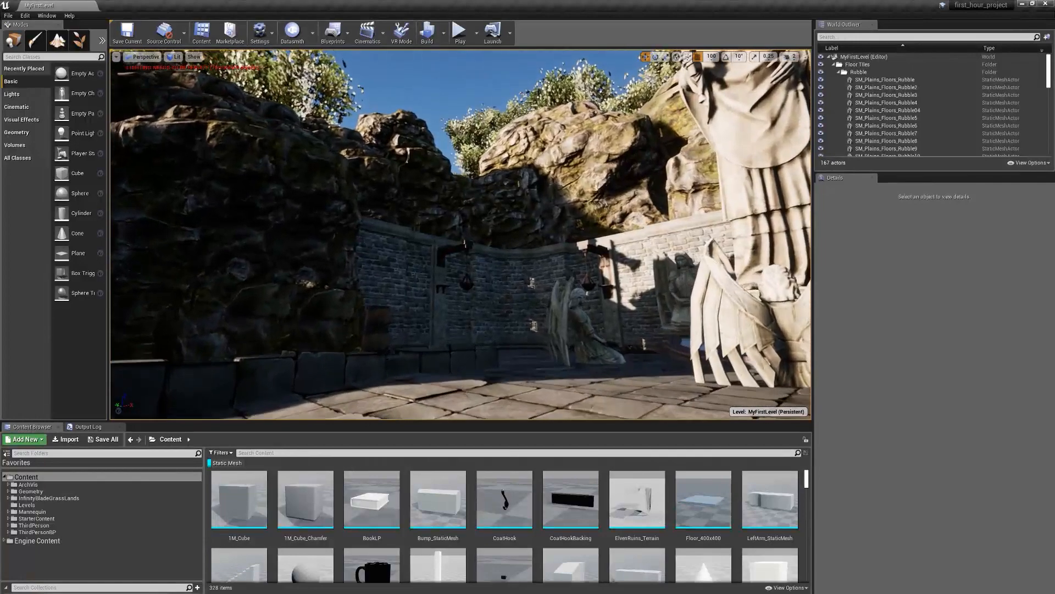
pyautogui.press('w')
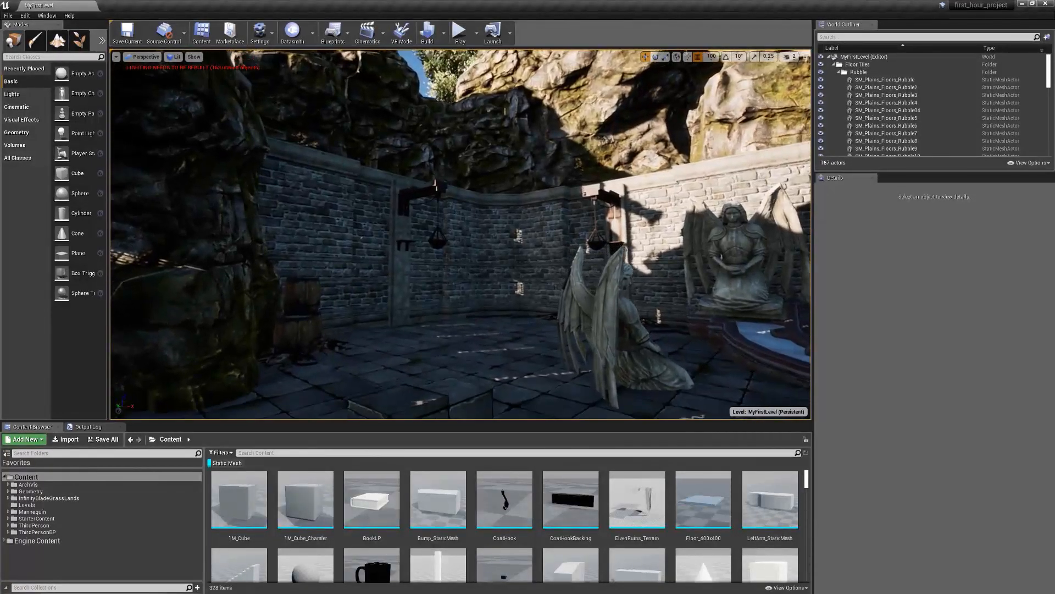
pyautogui.press('w')
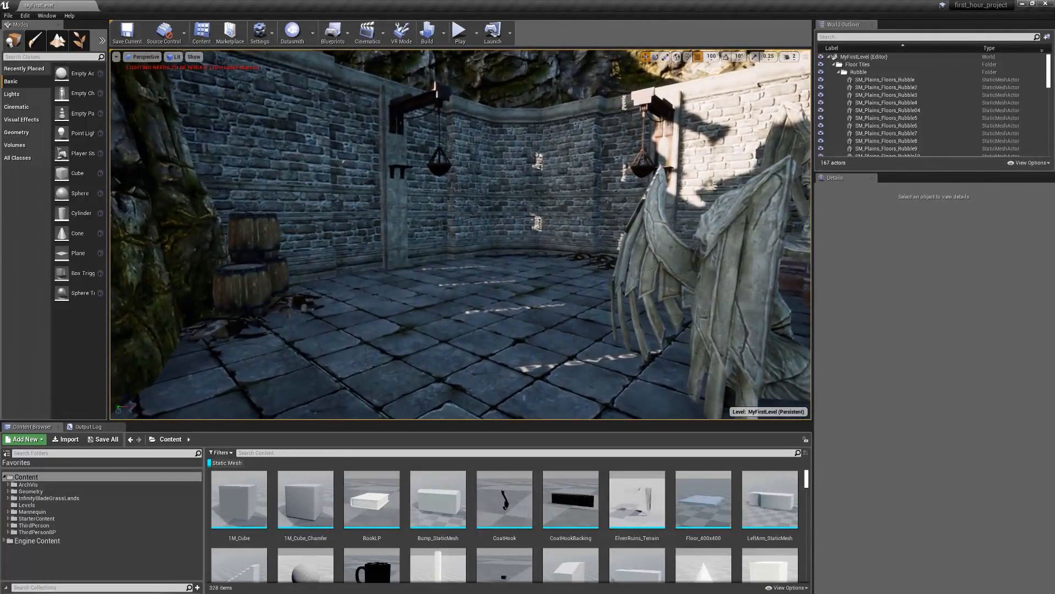
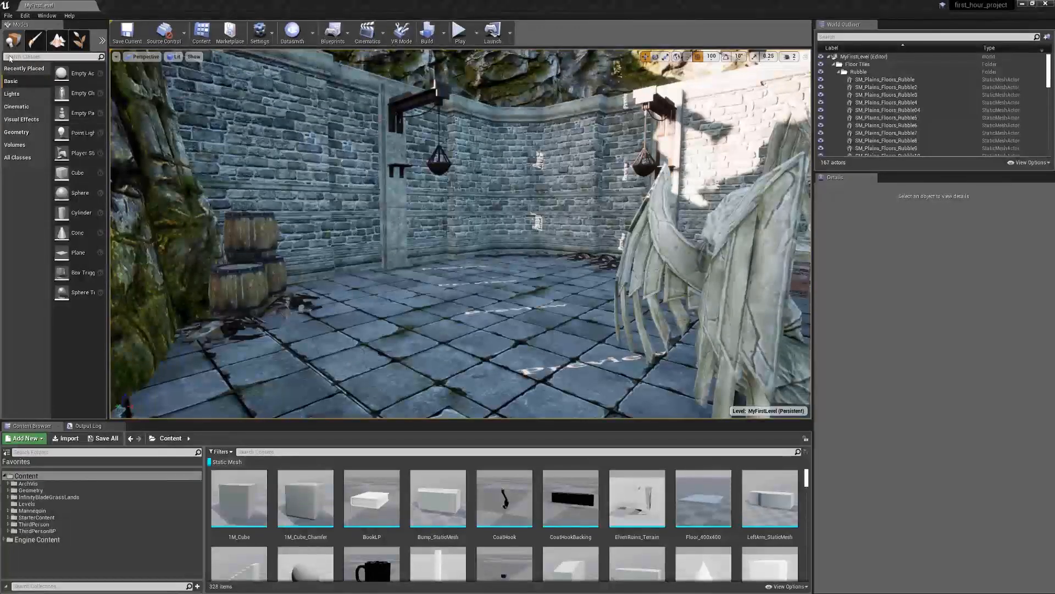
# Place a Post Process Volume in the level and set its location to 0, 0, 0
pyautogui.write('Post')
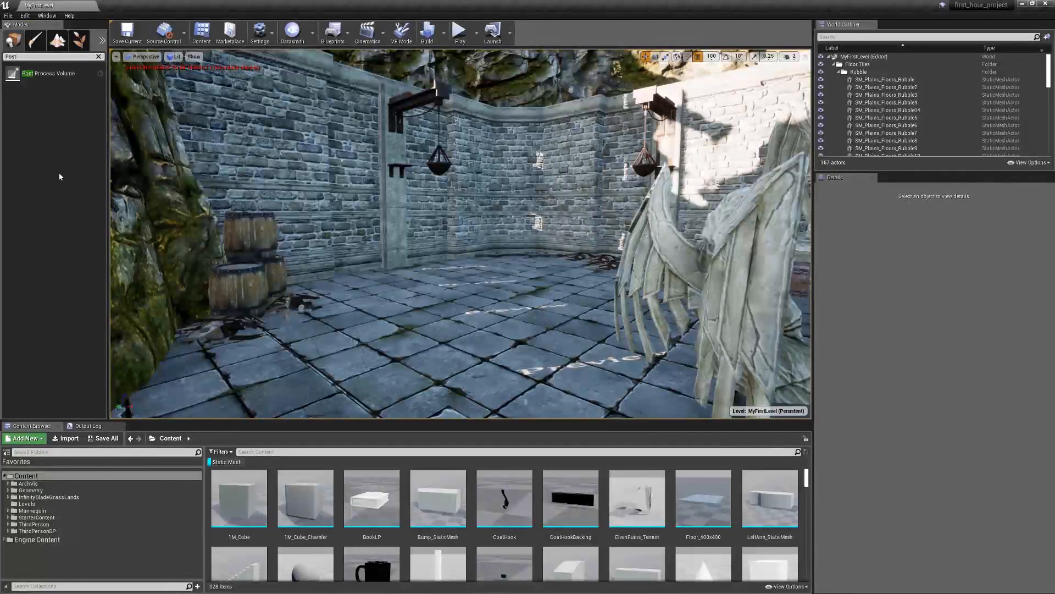
pyautogui.moveTo(48, 73); pyautogui.dragTo(506, 315)
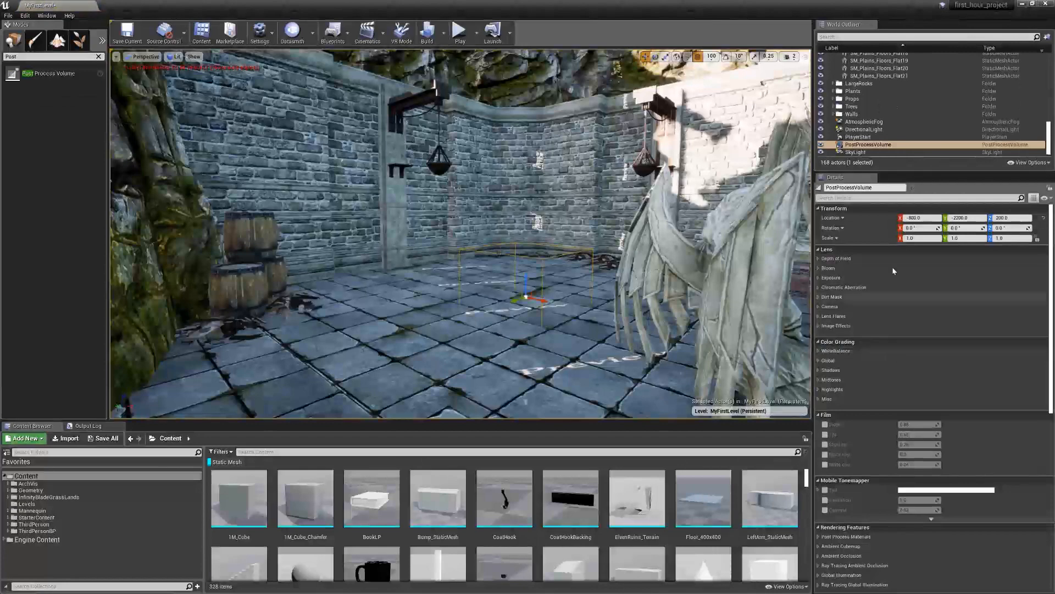
pyautogui.click(898, 217)
pyautogui.write('0')
pyautogui.press('Tab')
pyautogui.write('0')
pyautogui.press('Tab')
pyautogui.moveTo(632, 231); pyautogui.dragTo(434, 247, button='right')
pyautogui.press('w')
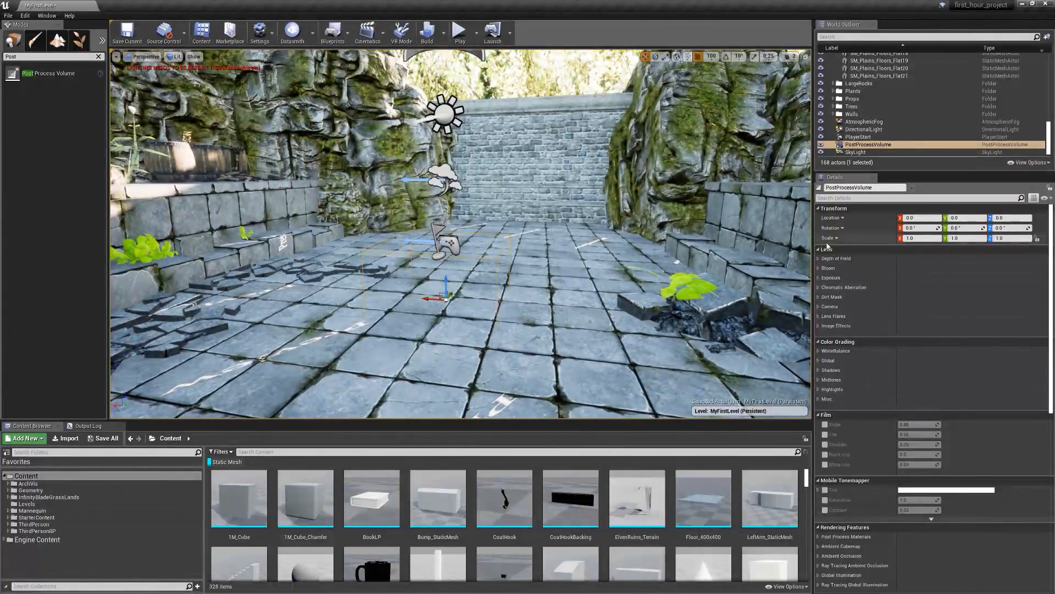
# Override the Post Process Volume's exposure with Min Brightness and Max Brightness both set to 1
pyautogui.click(819, 277)
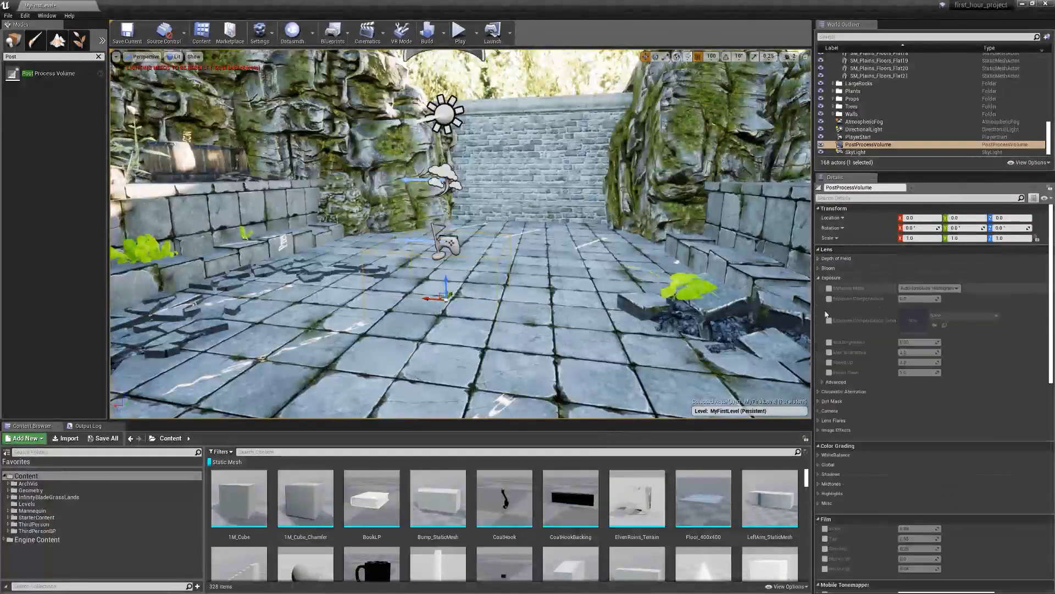
pyautogui.click(829, 342)
pyautogui.click(829, 351)
pyautogui.write('1')
pyautogui.press('Return')
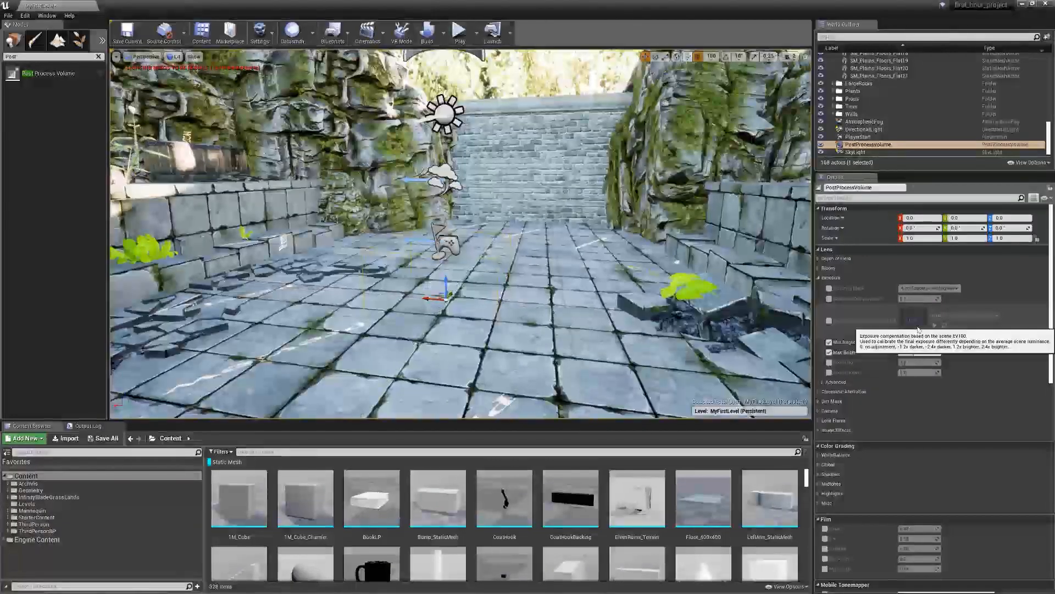
# Enable Infinite Extent (Unbound) on the Post Process Volume
pyautogui.click(853, 200)
pyautogui.write('infin')
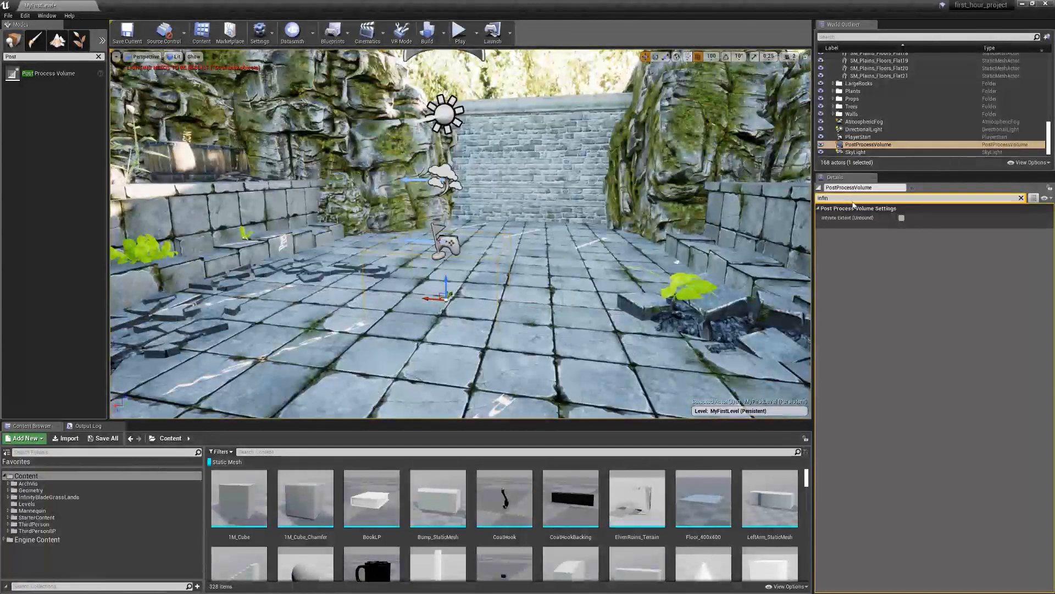
pyautogui.click(903, 219)
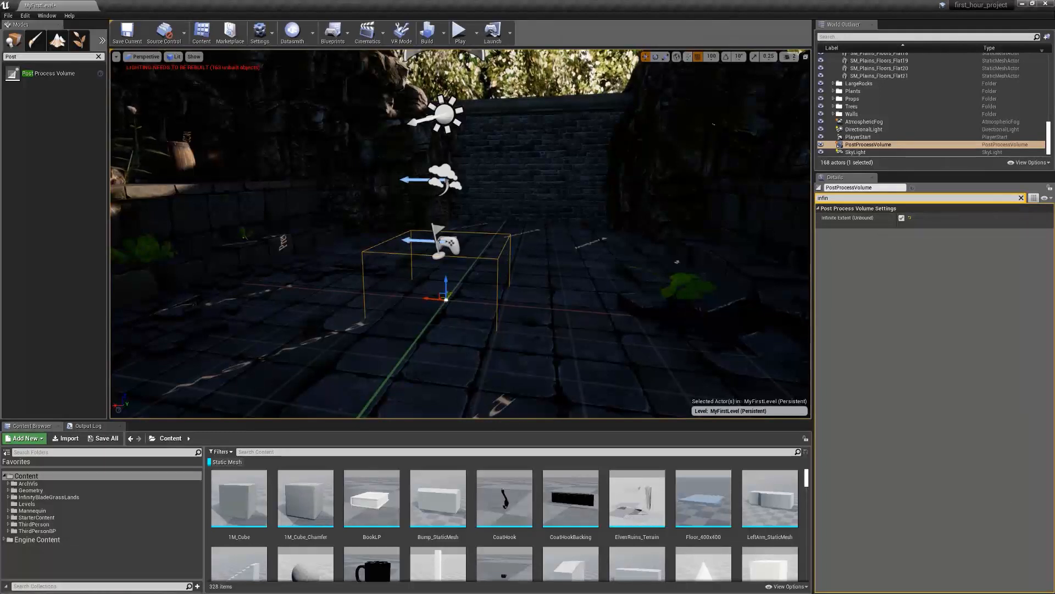
# Place a BP_Sky_Sphere on the floor in front of the winged statues and the large robed statue
pyautogui.moveTo(528, 242); pyautogui.dragTo(220, 230, button='right')
pyautogui.moveTo(460, 233); pyautogui.dragTo(544, 186, button='right')
pyautogui.press('w')
pyautogui.press('s')
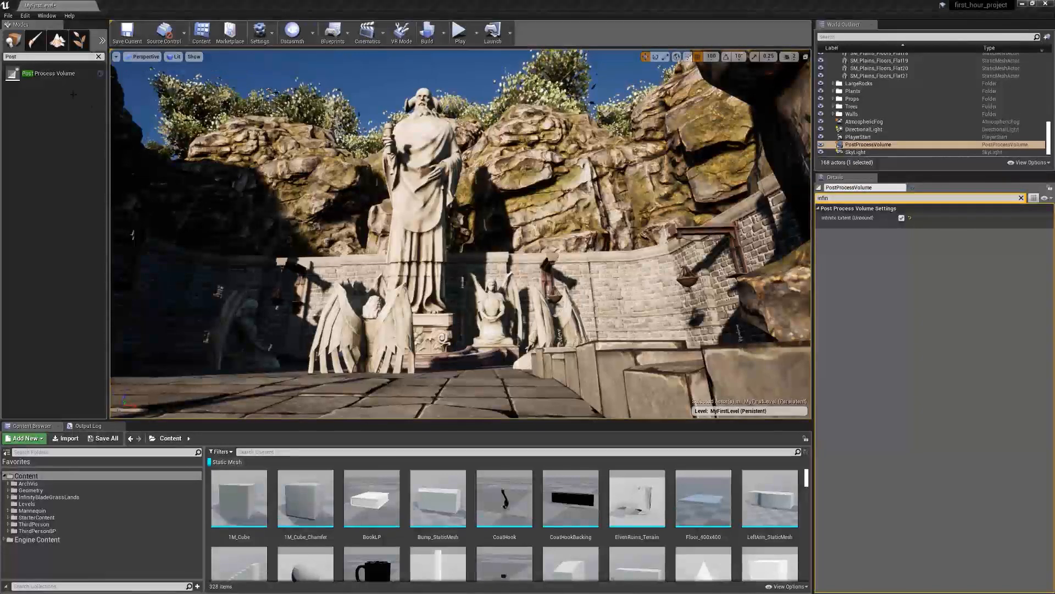
pyautogui.moveTo(21, 57); pyautogui.dragTo(8, 52)
pyautogui.write('sky')
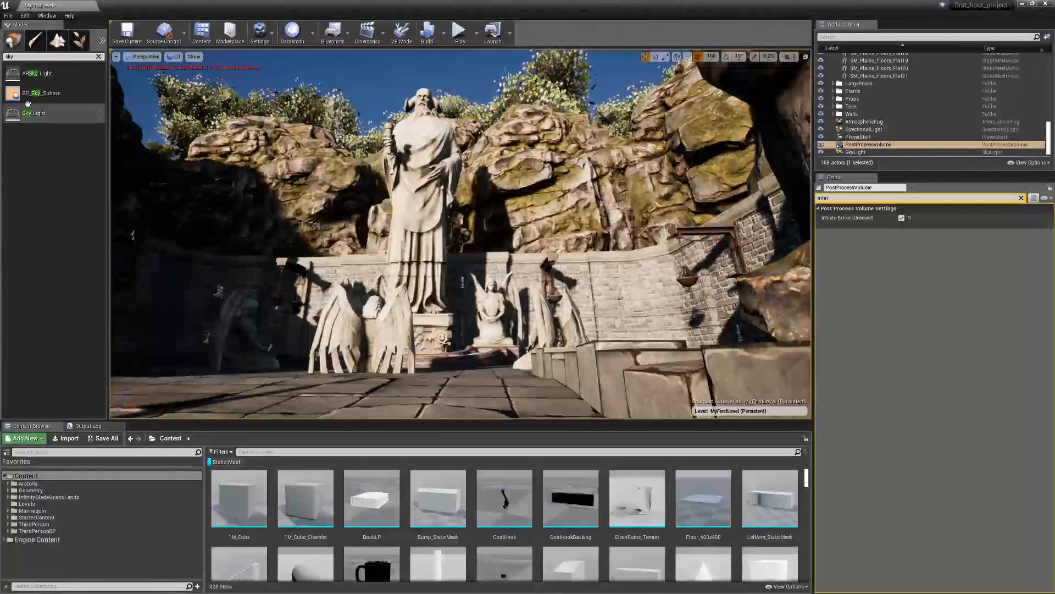
pyautogui.moveTo(35, 93); pyautogui.dragTo(384, 379)
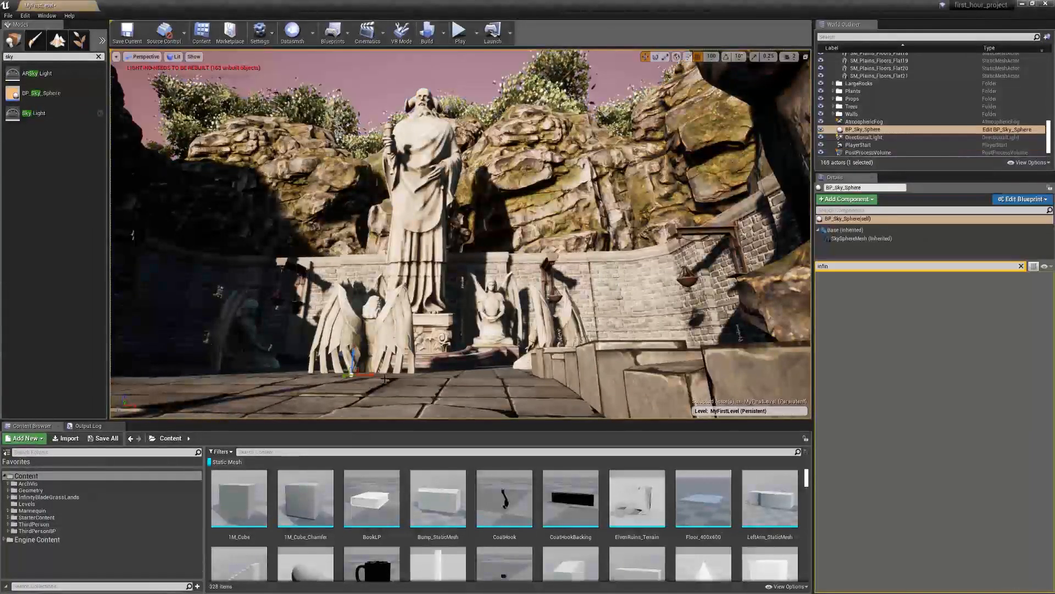
# Clear the property filter and set the BP_Sky_Sphere's location to 0, 0, 0
pyautogui.click(1021, 266)
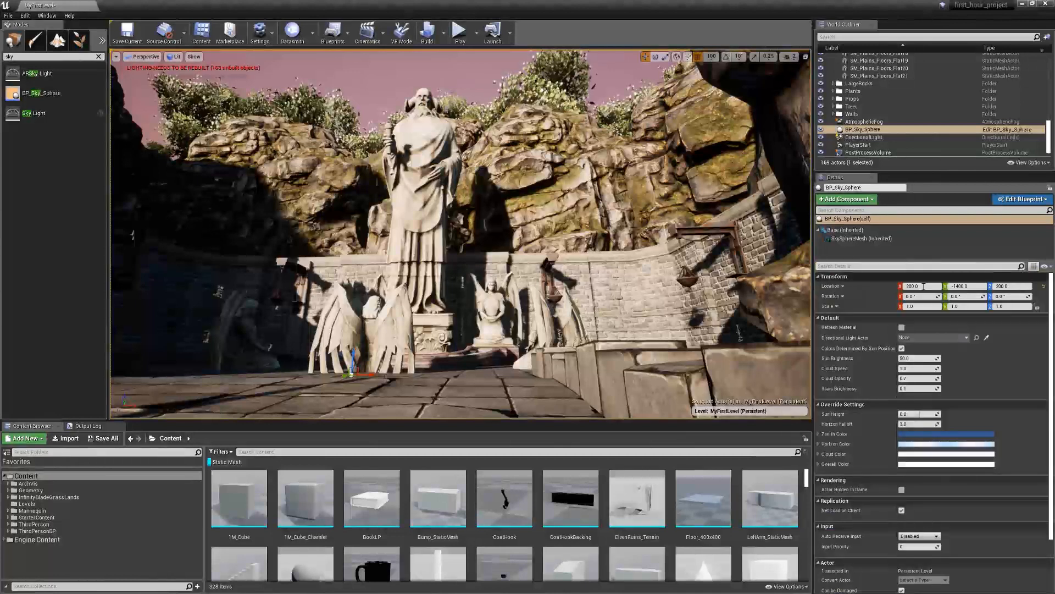
pyautogui.write('0')
pyautogui.press('Tab')
pyautogui.write('0')
pyautogui.press('Return')
pyautogui.press('f')
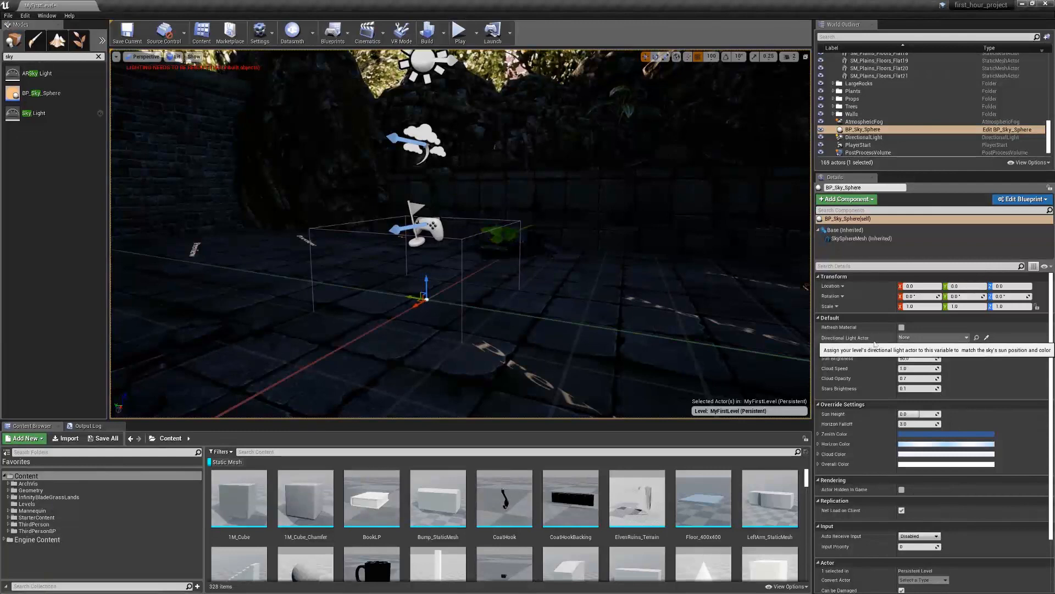
# Assign DirectionalLight as the BP_Sky_Sphere's Directional Light Actor
pyautogui.click(917, 339)
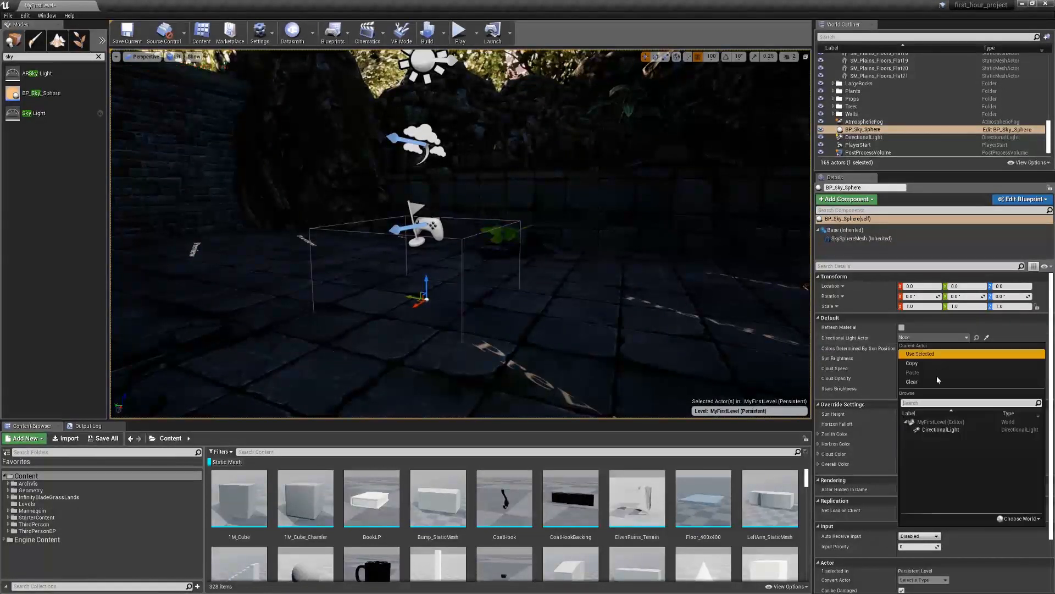
pyautogui.click(937, 430)
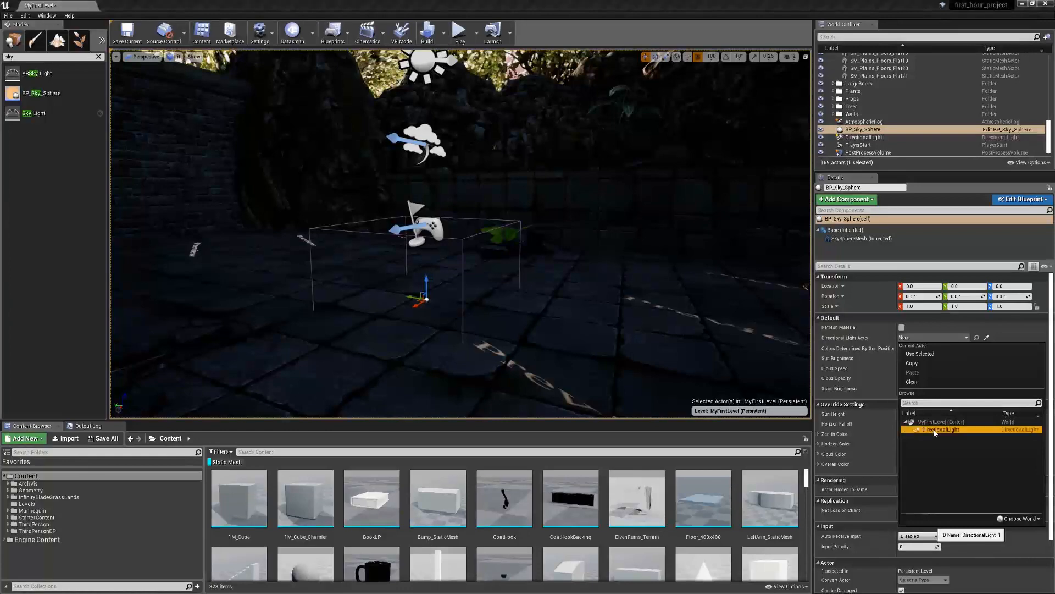
pyautogui.moveTo(460, 234); pyautogui.dragTo(575, 209, button='right')
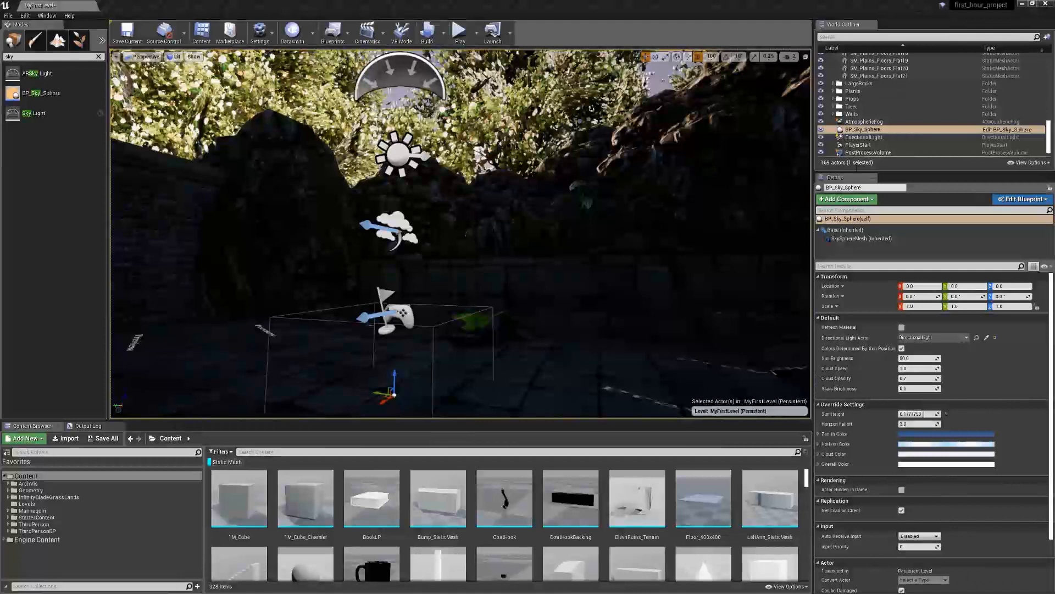
# Move AtmosphericFog, BP_Sky_Sphere, DirectionalLight and SkyLight into a new outliner folder named !WorldLighting
pyautogui.click(878, 130)
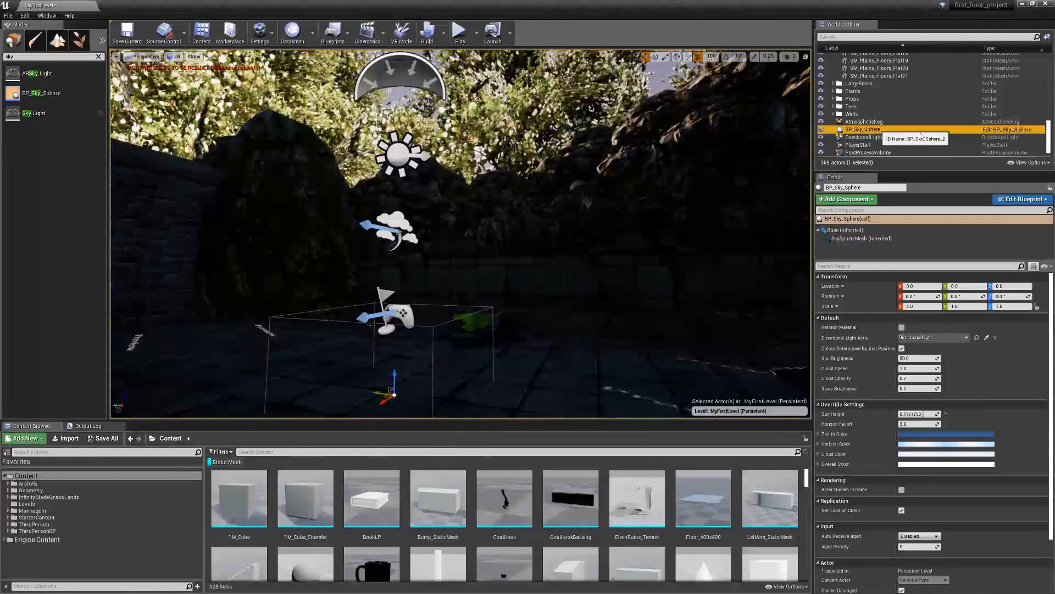
pyautogui.keyDown('ctrl'); pyautogui.click(865, 138); pyautogui.keyUp('ctrl')
pyautogui.keyDown('ctrl'); pyautogui.click(875, 123); pyautogui.keyUp('ctrl')
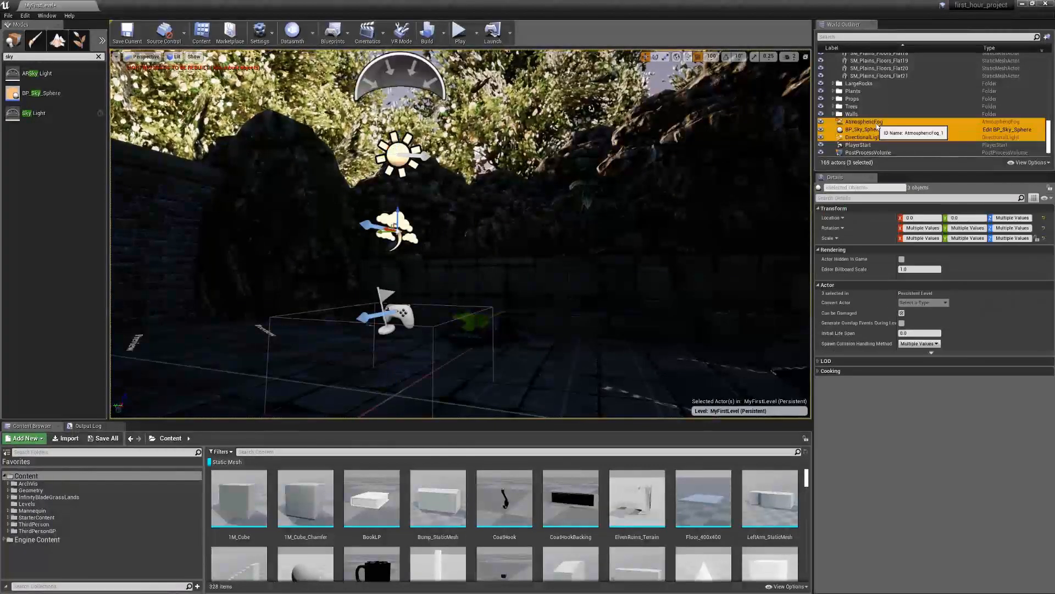
pyautogui.scroll(-1, 886, 142)
pyautogui.keyDown('ctrl'); pyautogui.click(856, 153); pyautogui.keyUp('ctrl')
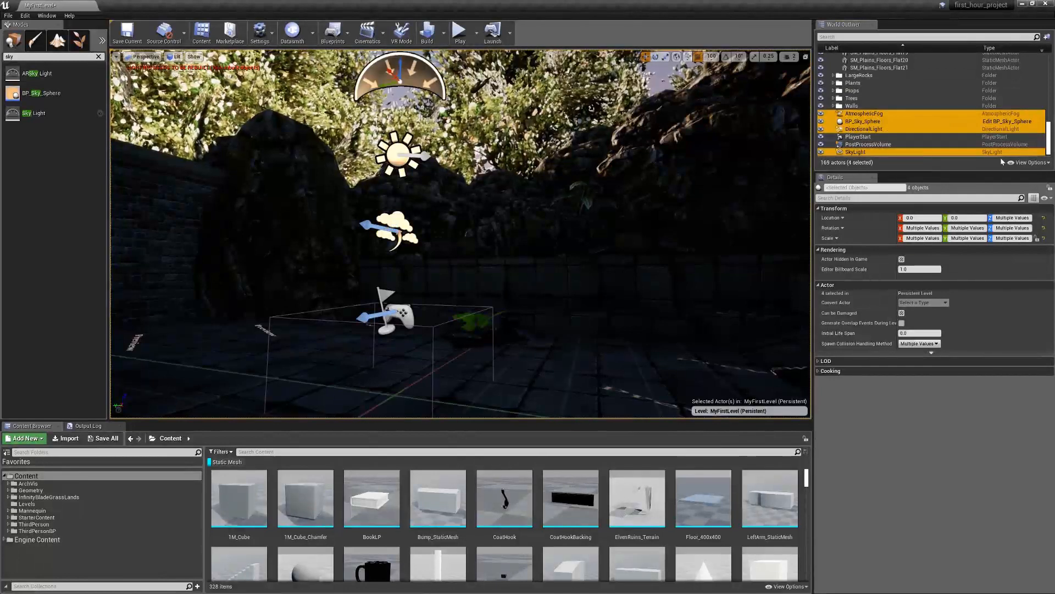
pyautogui.rightClick(862, 120)
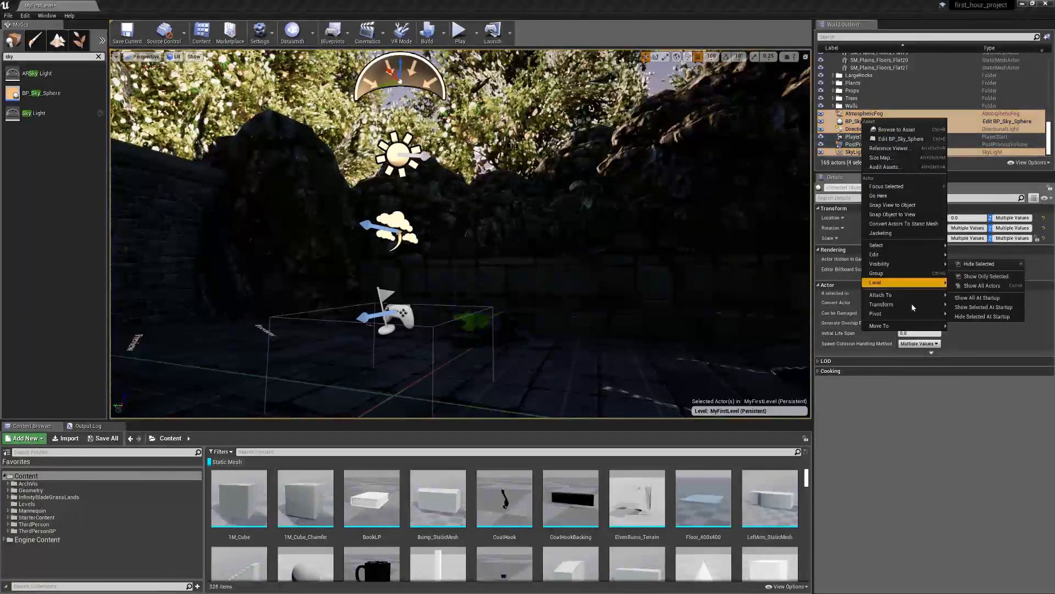
pyautogui.moveTo(902, 325)
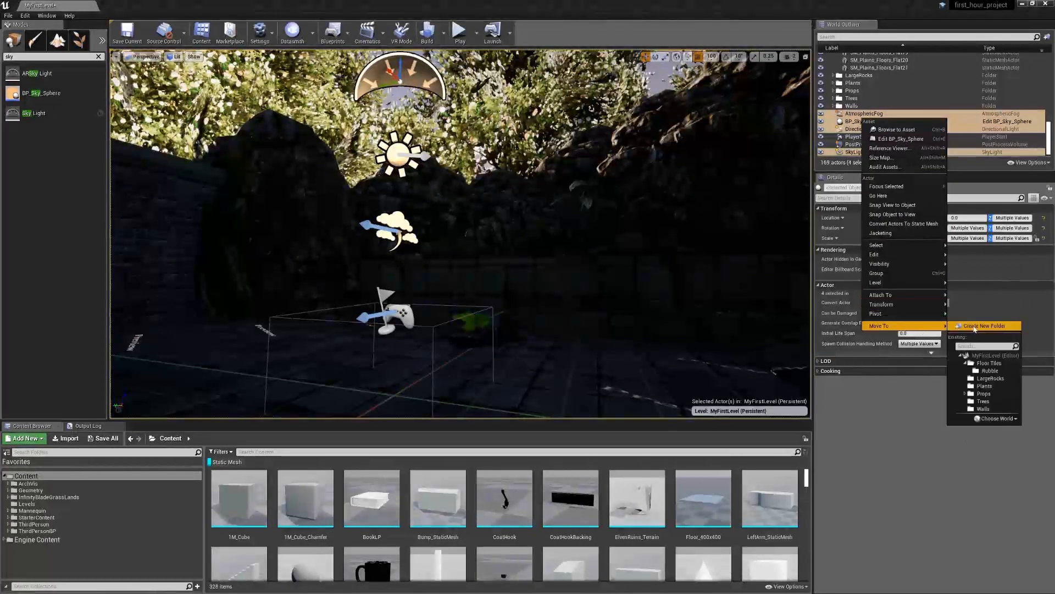
pyautogui.click(975, 326)
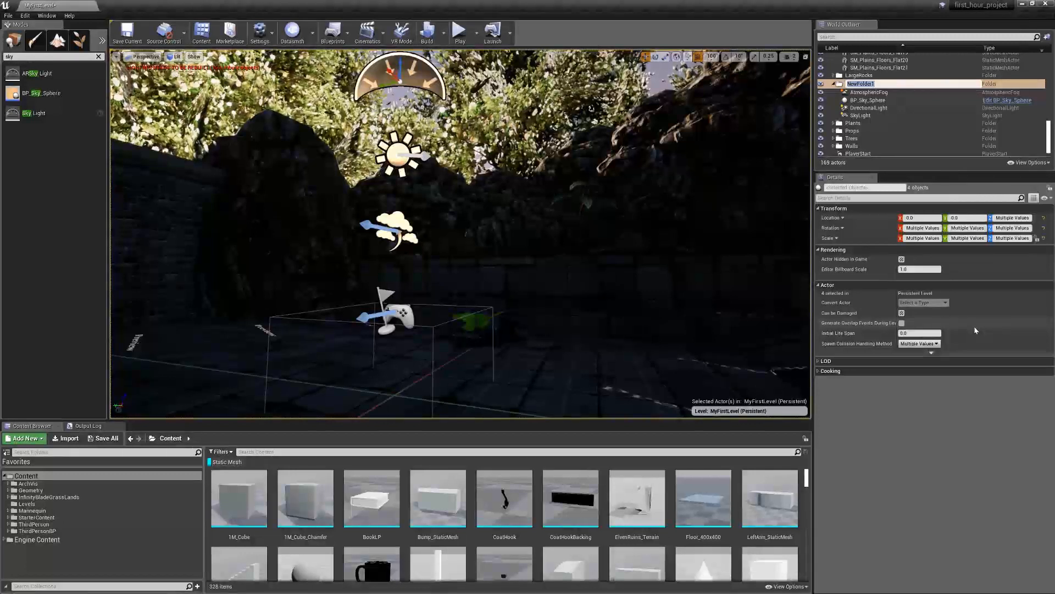
pyautogui.write('!WorldLighting')
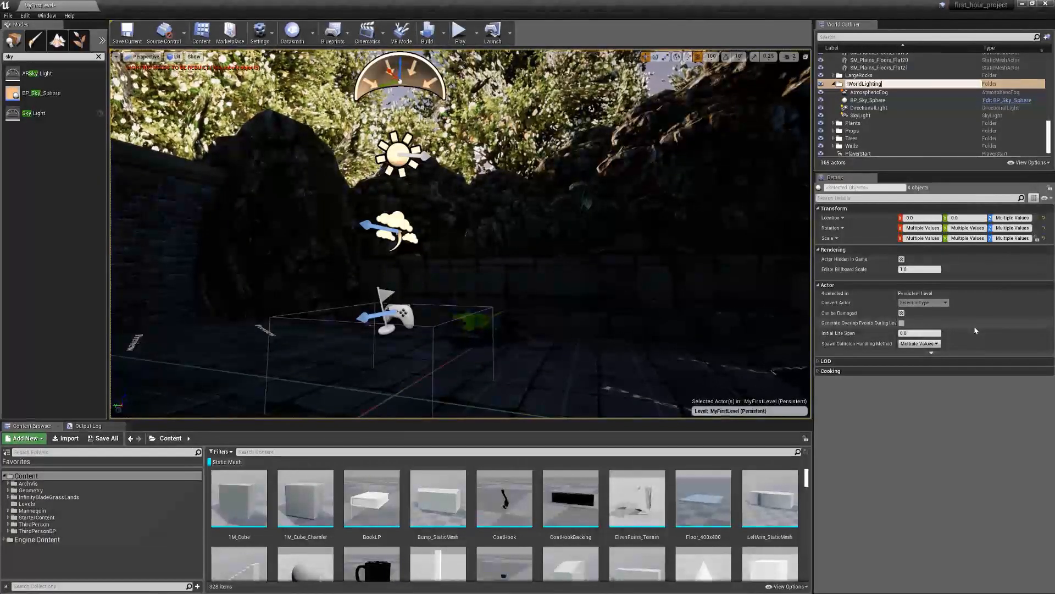
pyautogui.press('Return')
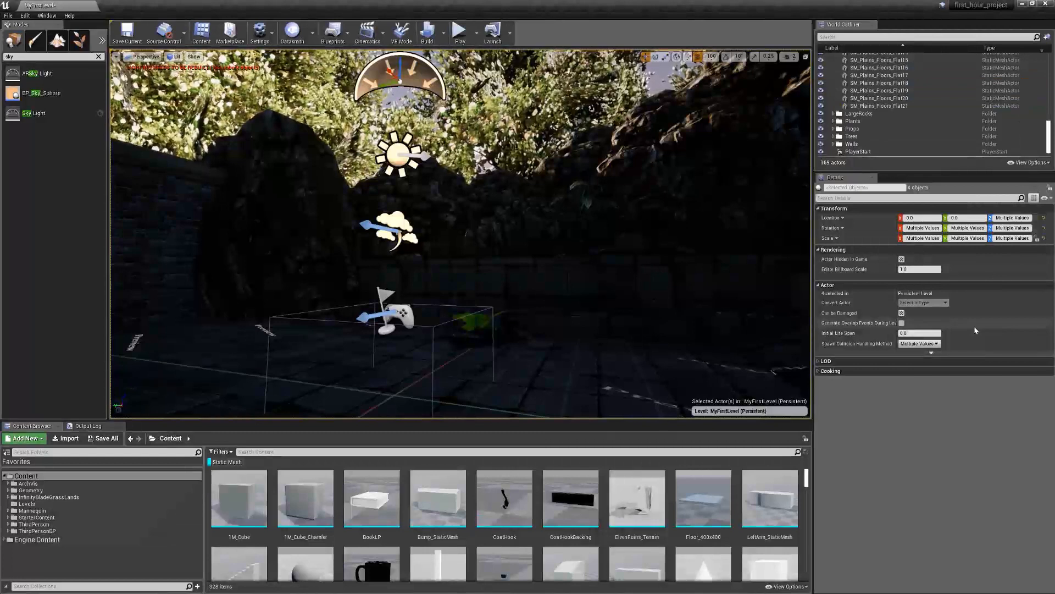
# Collapse the Floor Tiles folder and select the four actors inside !WorldLighting
pyautogui.scroll(10, 976, 88)
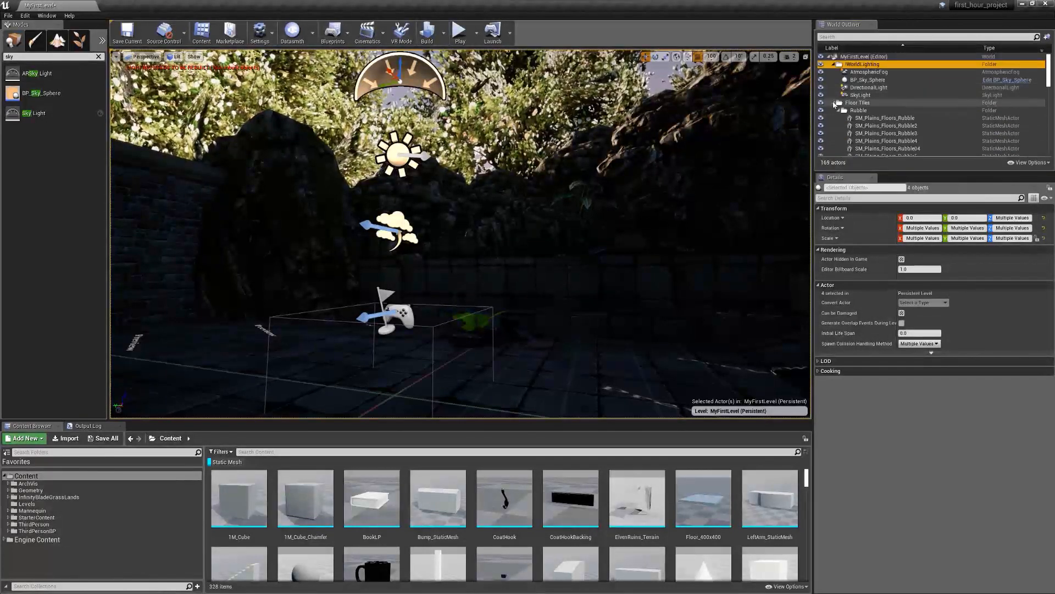
pyautogui.click(833, 103)
pyautogui.click(868, 72)
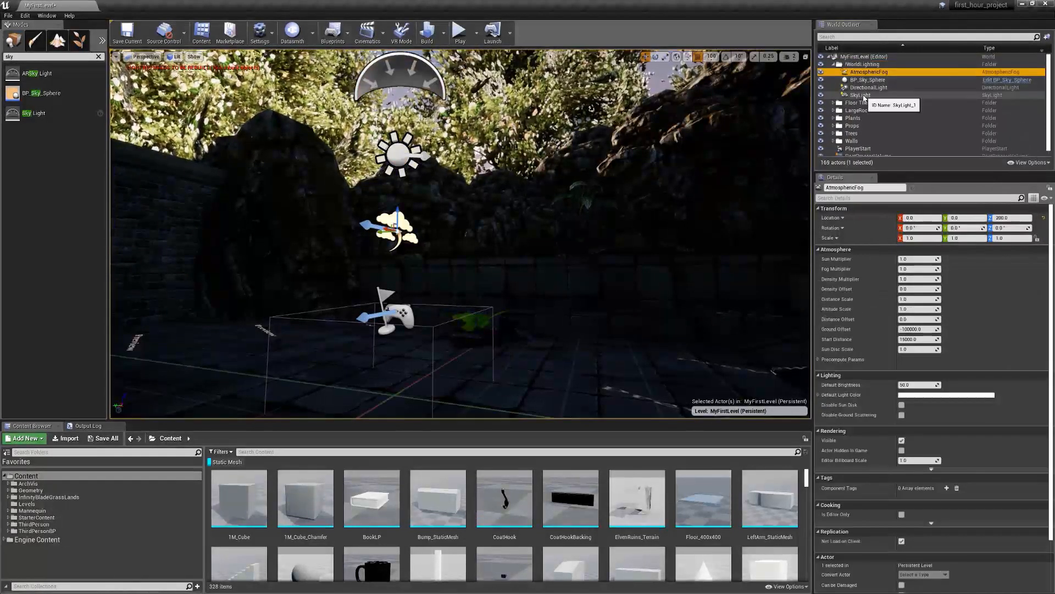
pyautogui.keyDown('shift'); pyautogui.click(861, 95); pyautogui.keyUp('shift')
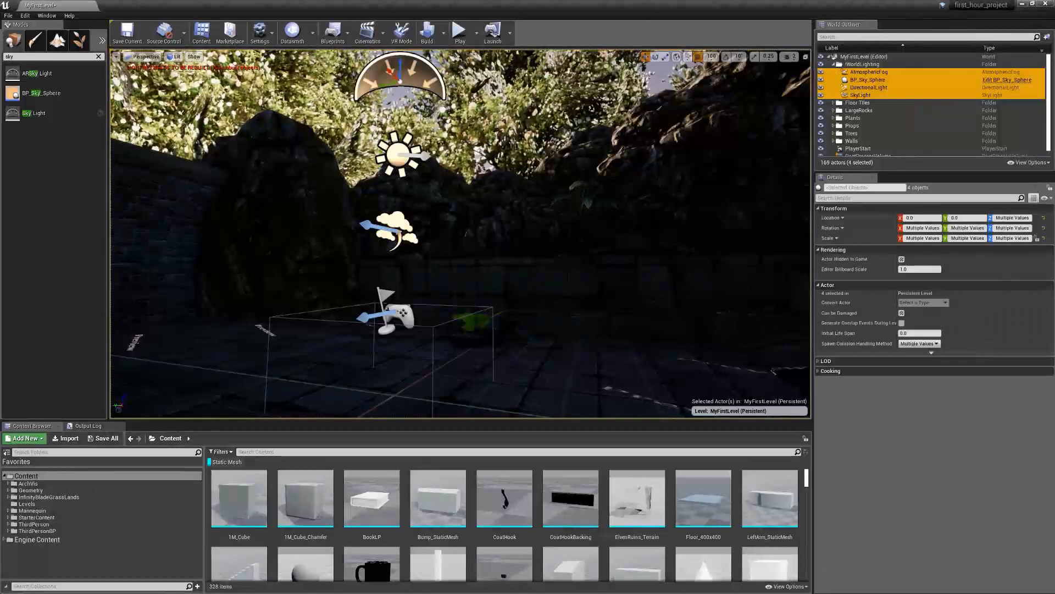
# Set the DirectionalLight's intensity to 1 lux
pyautogui.click(868, 87)
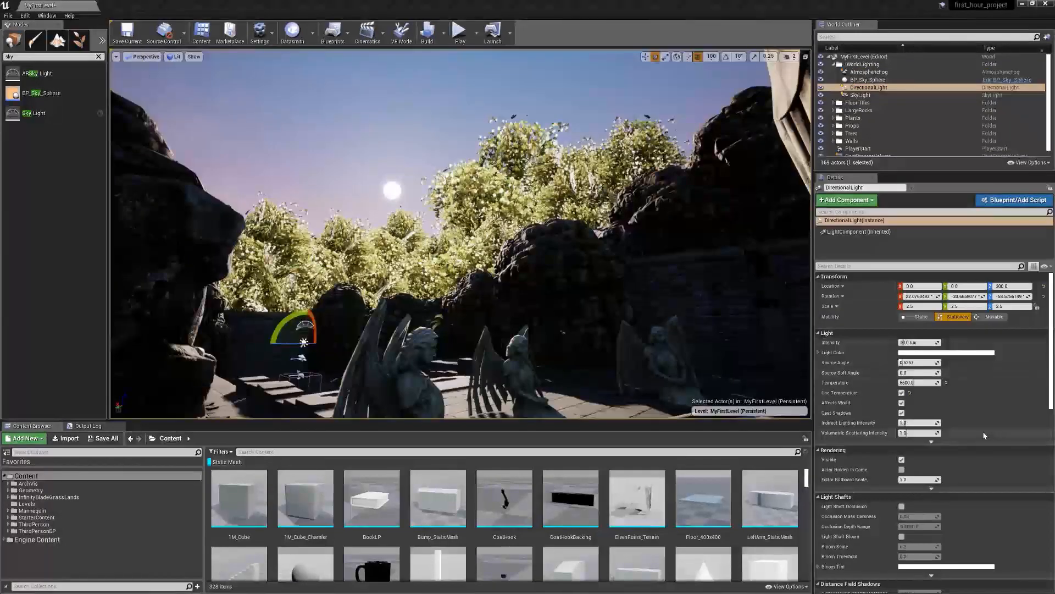
pyautogui.click(884, 88)
pyautogui.click(913, 343)
pyautogui.write('1')
pyautogui.press('Return')
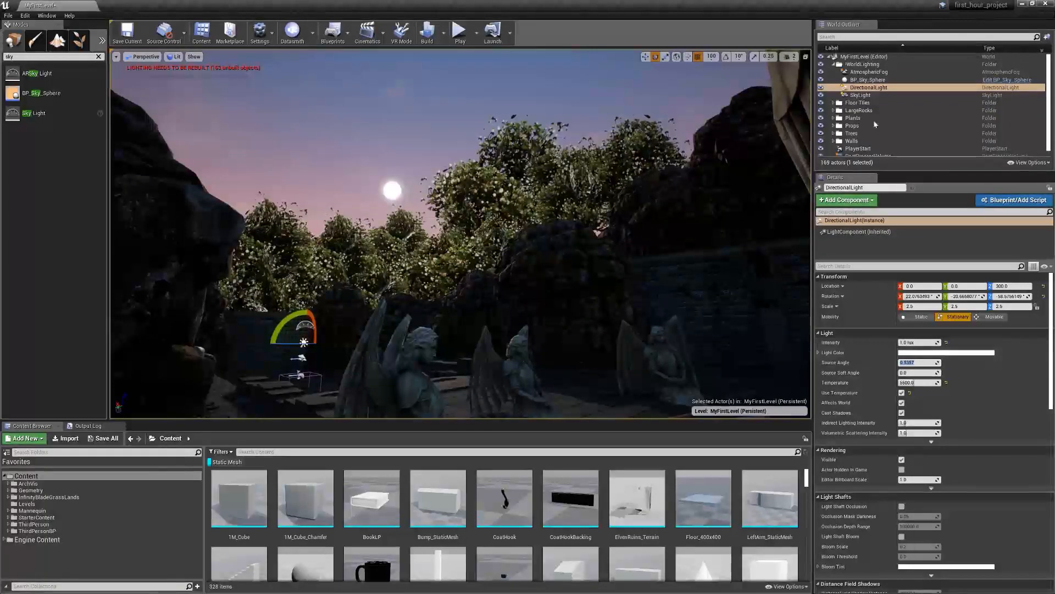
# Rotate the DirectionalLight to about -27° around Z, briefly hiding BP_Sky_Sphere, and refresh the sky sphere's material to match
pyautogui.click(879, 90)
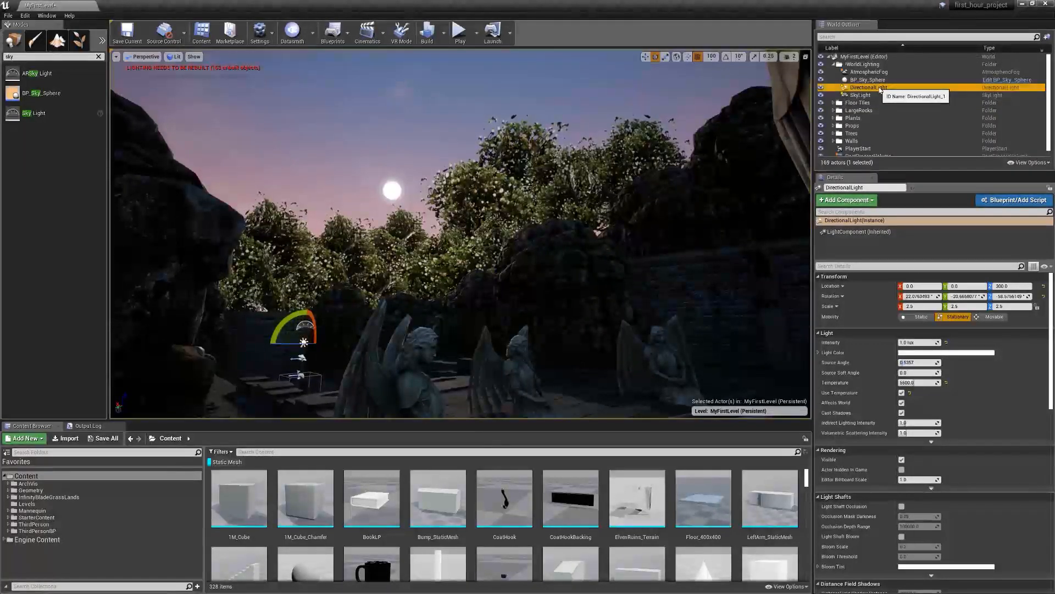
pyautogui.moveTo(298, 345); pyautogui.dragTo(315, 345)
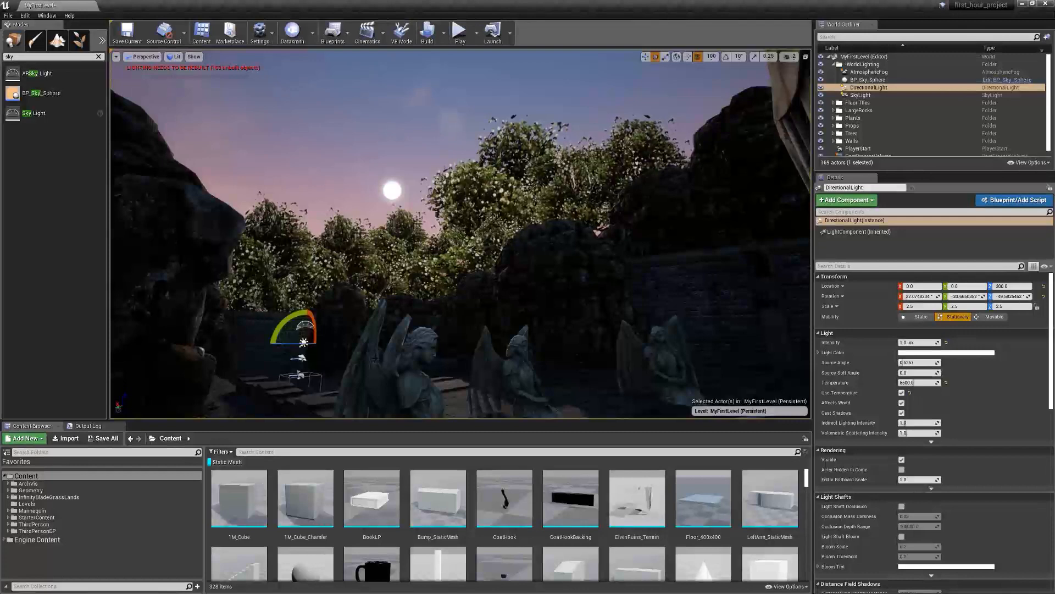
pyautogui.click(821, 80)
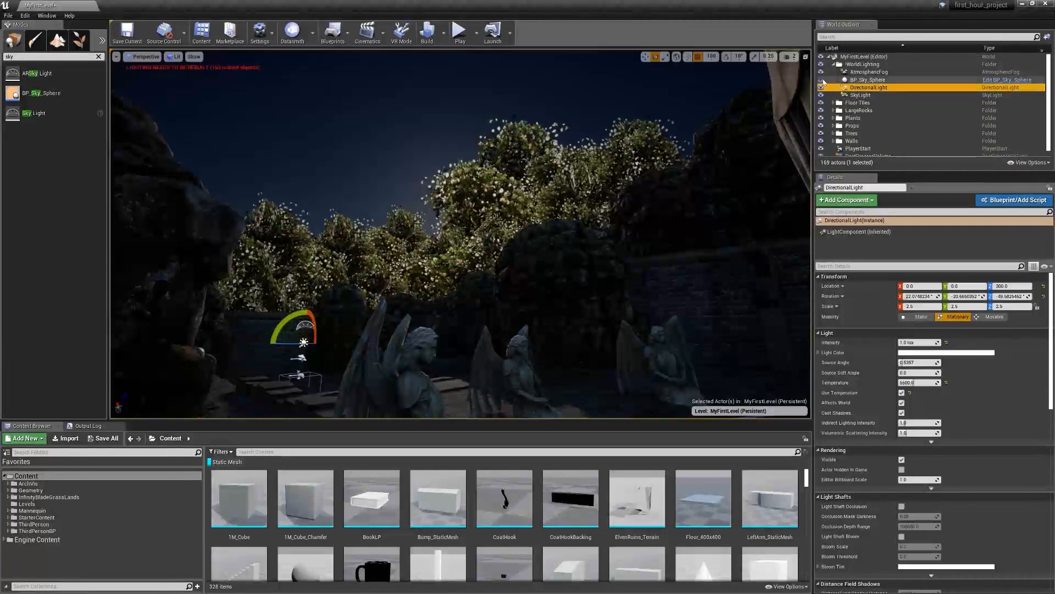
pyautogui.moveTo(301, 345)
pyautogui.mouseDown()
pyautogui.moveTo(289, 344)
pyautogui.moveTo(330, 345)
pyautogui.moveTo(277, 329)
pyautogui.moveTo(272, 339)
pyautogui.moveTo(300, 345)
pyautogui.moveTo(284, 344)
pyautogui.mouseUp()
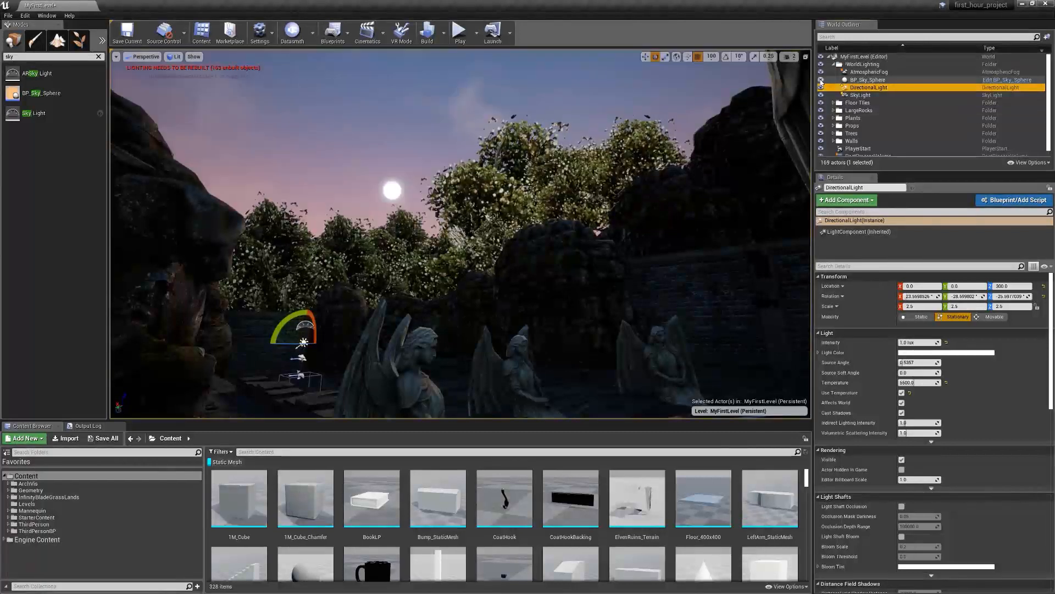
pyautogui.click(867, 79)
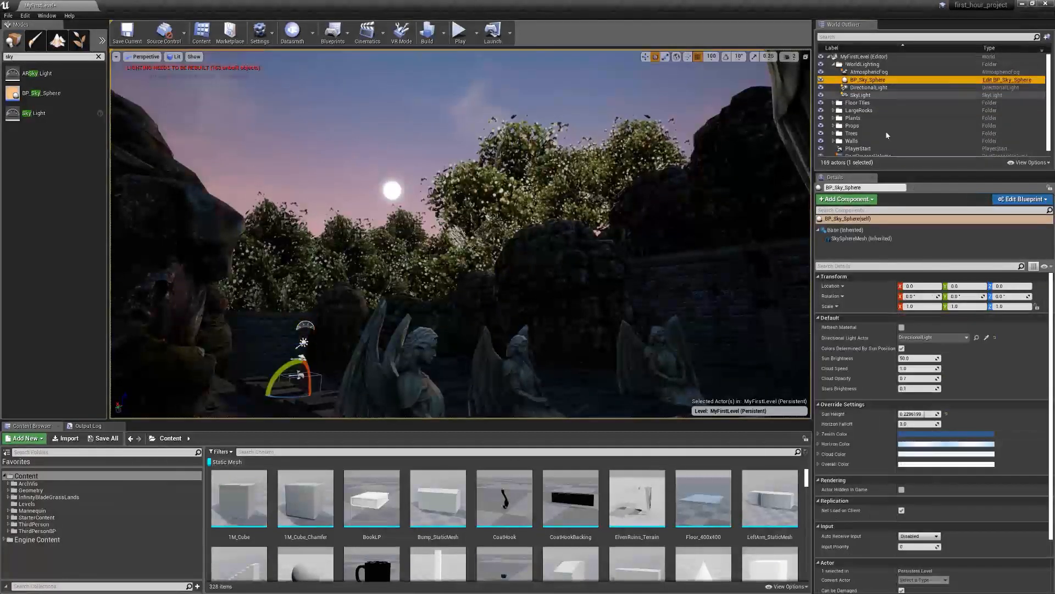
pyautogui.click(902, 327)
# Enable Light Shaft Occlusion on the DirectionalLight
pyautogui.click(867, 87)
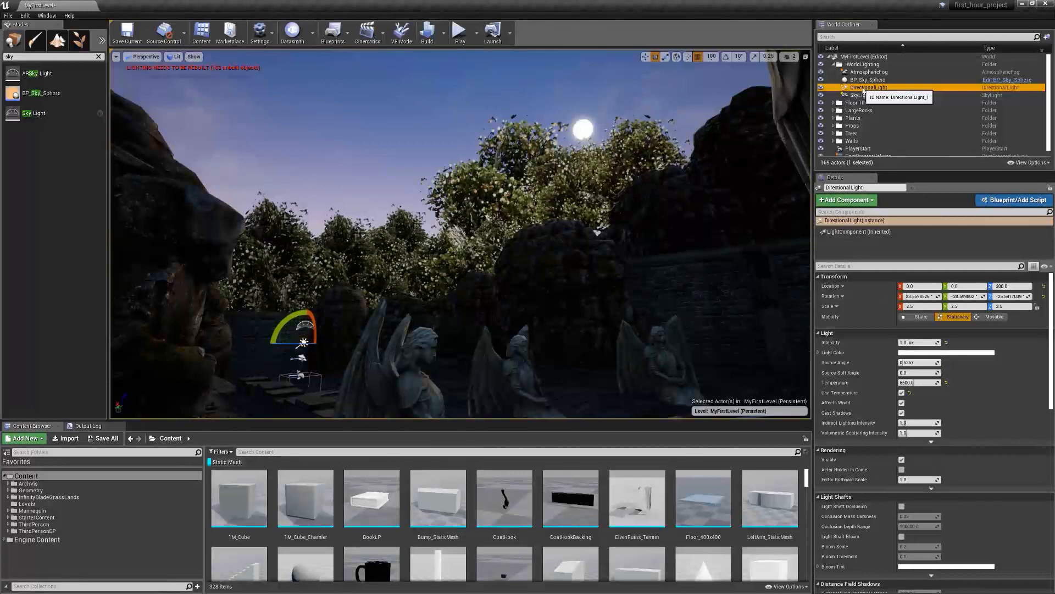
pyautogui.click(902, 506)
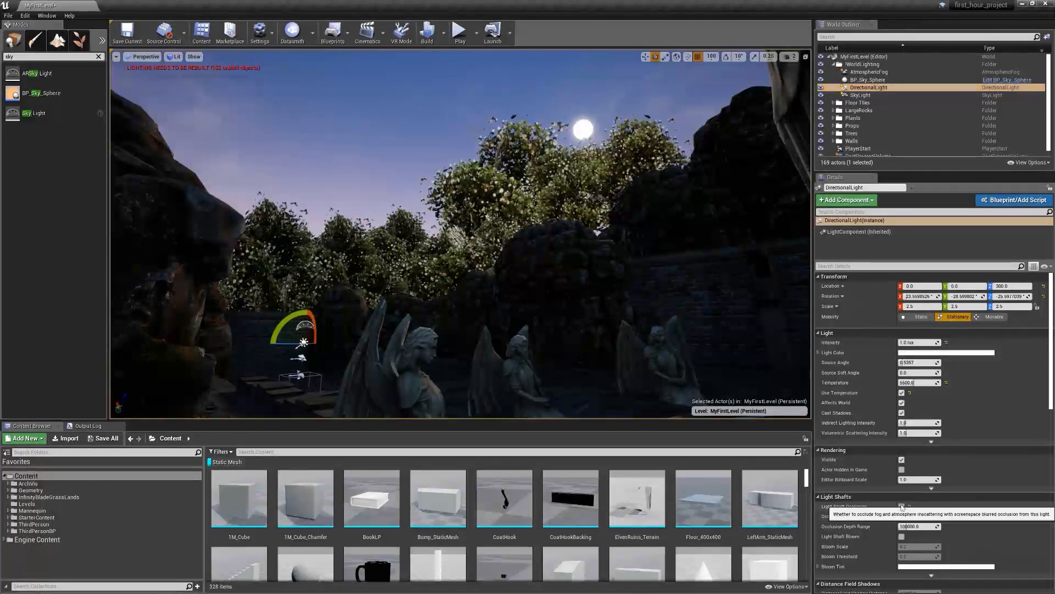
# Enable Light Shaft Bloom on the DirectionalLight and set BP_Sky_Sphere's sun brightness to 1
pyautogui.click(903, 537)
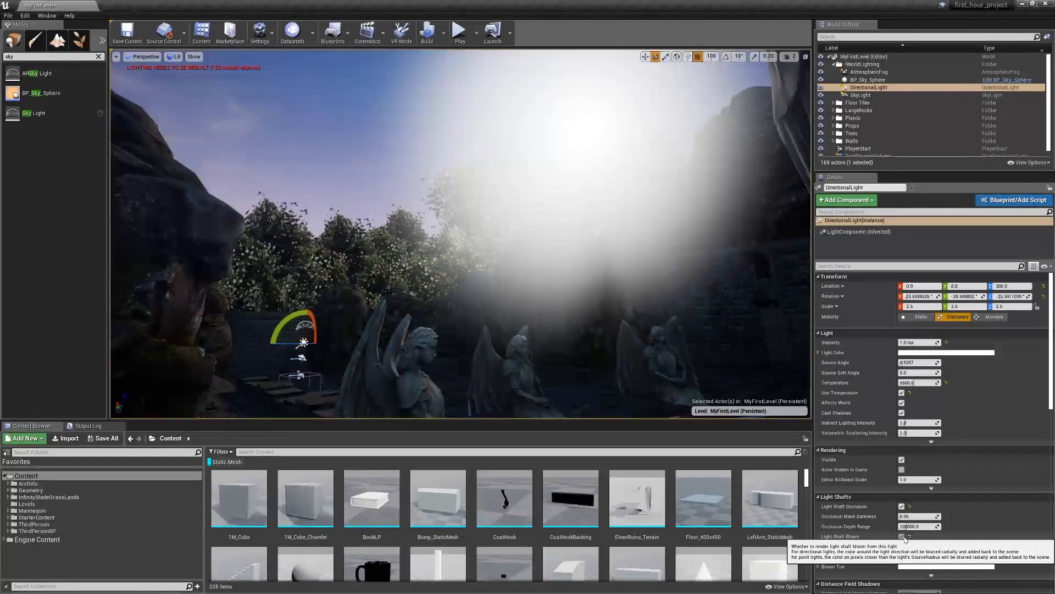
pyautogui.click(902, 536)
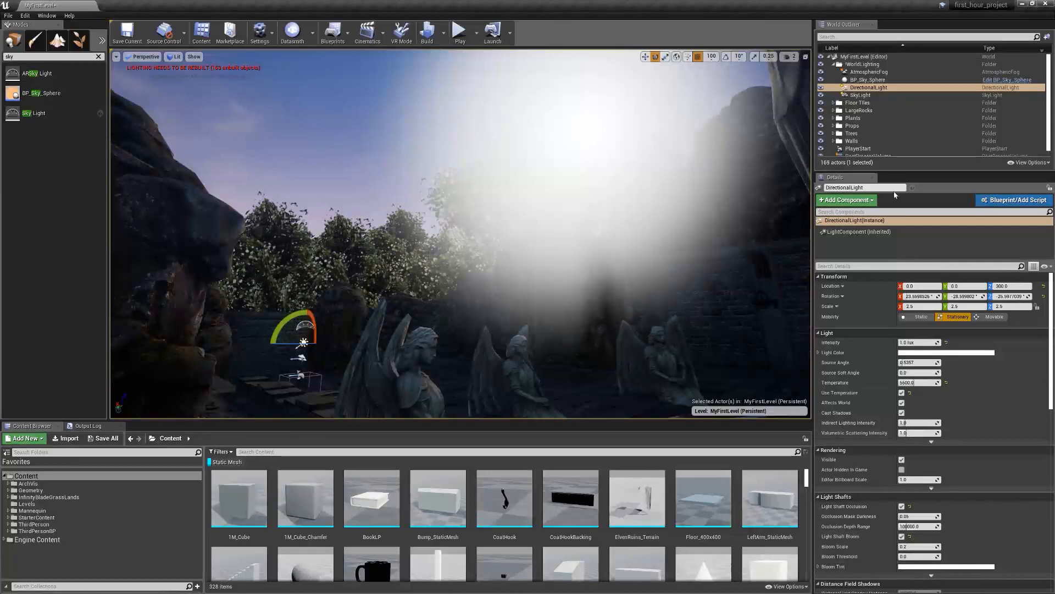
pyautogui.click(868, 81)
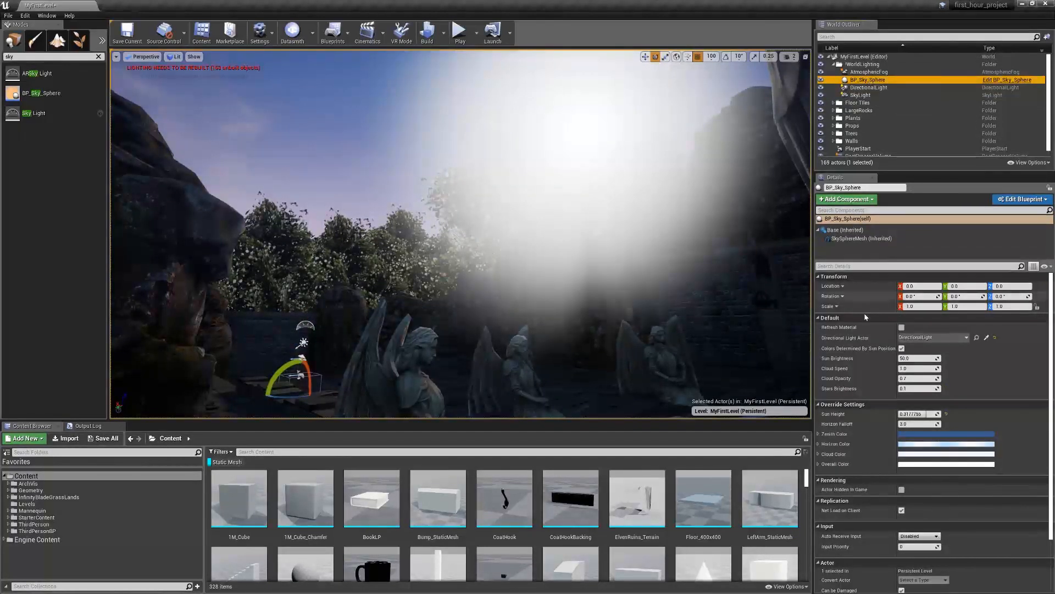
pyautogui.click(914, 358)
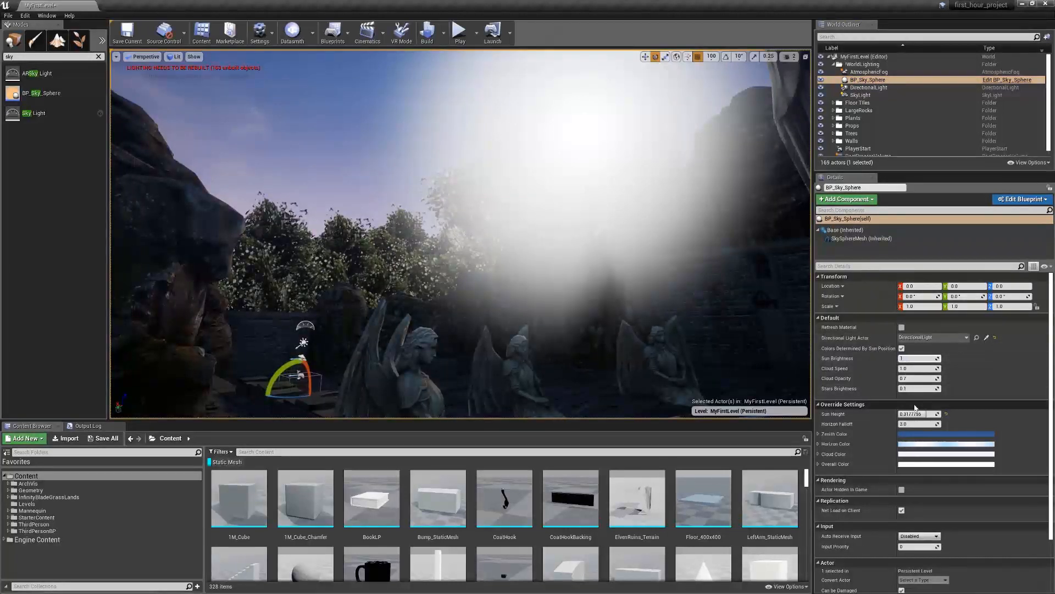
pyautogui.write('1')
pyautogui.press('Tab')
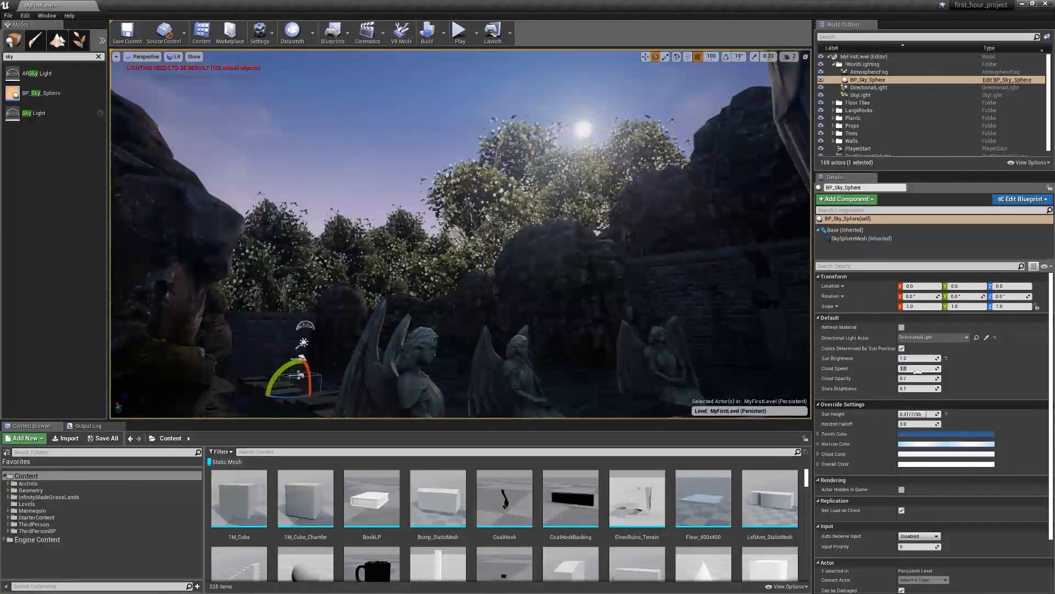
# Raise the DirectionalLight's light shaft Bloom Scale to about 0.58 and its Bloom Threshold to about 0.127
pyautogui.click(867, 88)
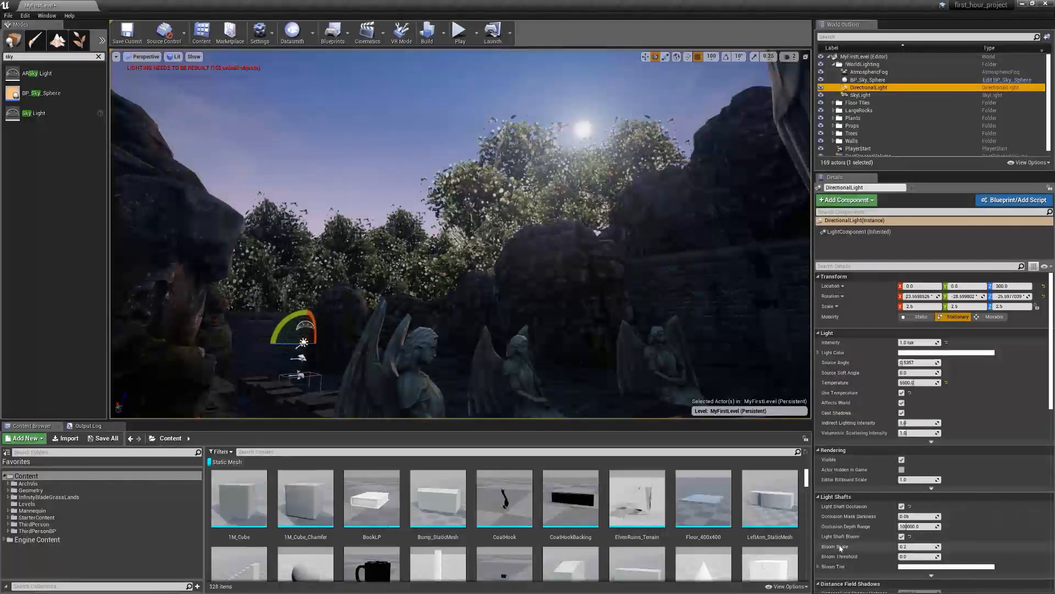
pyautogui.moveTo(899, 546)
pyautogui.mouseDown()
pyautogui.moveTo(918, 546)
pyautogui.moveTo(906, 546)
pyautogui.moveTo(908, 557)
pyautogui.moveTo(935, 546)
pyautogui.moveTo(912, 546)
pyautogui.mouseUp()
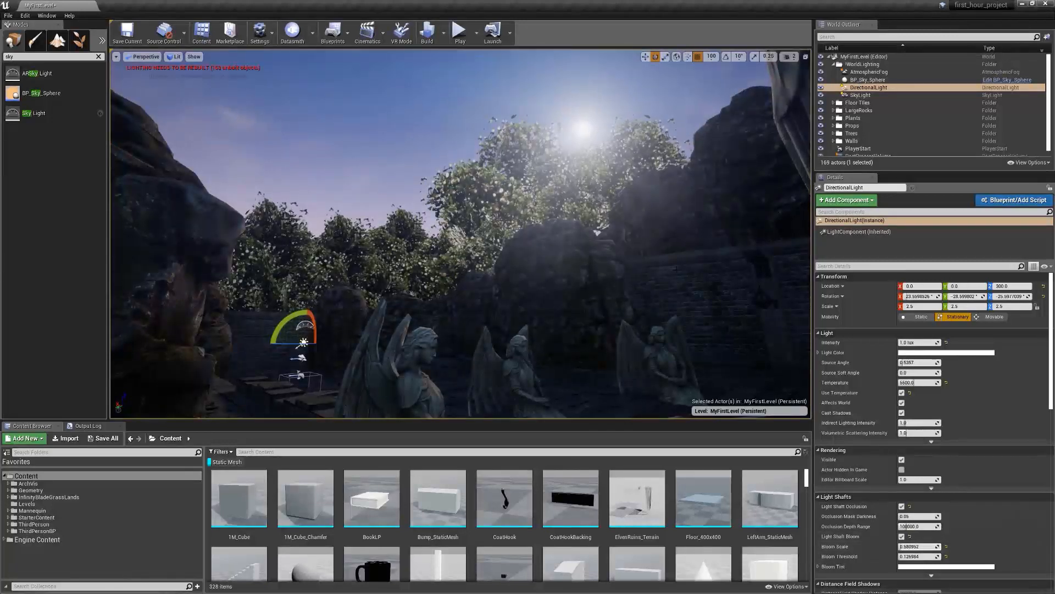
# Examine the light shafts from the sun past the trees, rocks and angel statues from several viewpoints
pyautogui.moveTo(528, 242); pyautogui.dragTo(550, 245, button='right')
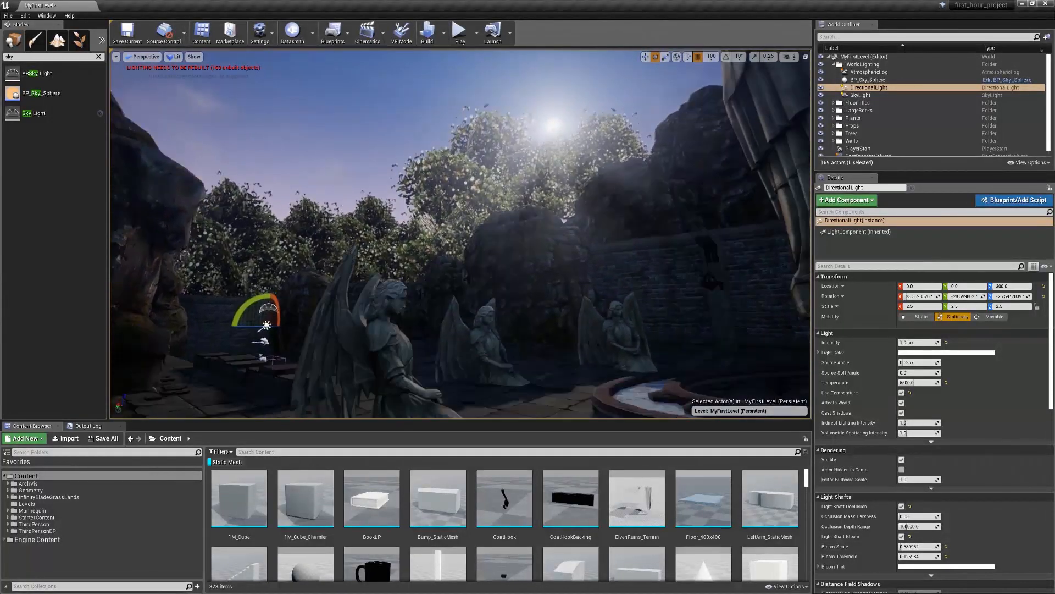
pyautogui.press('a')
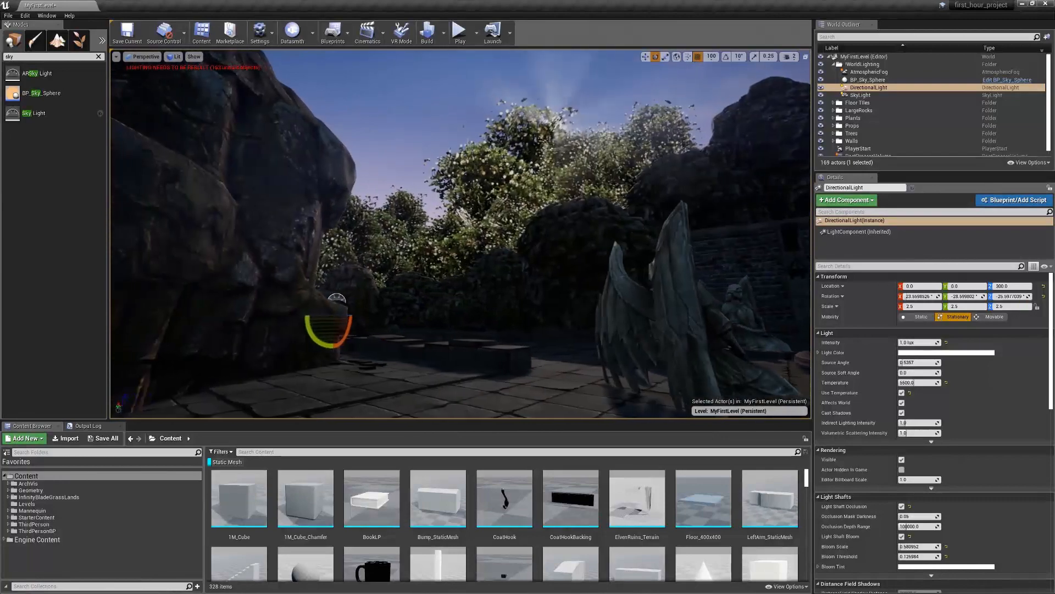
pyautogui.press('d')
pyautogui.press('d')
pyautogui.press('a')
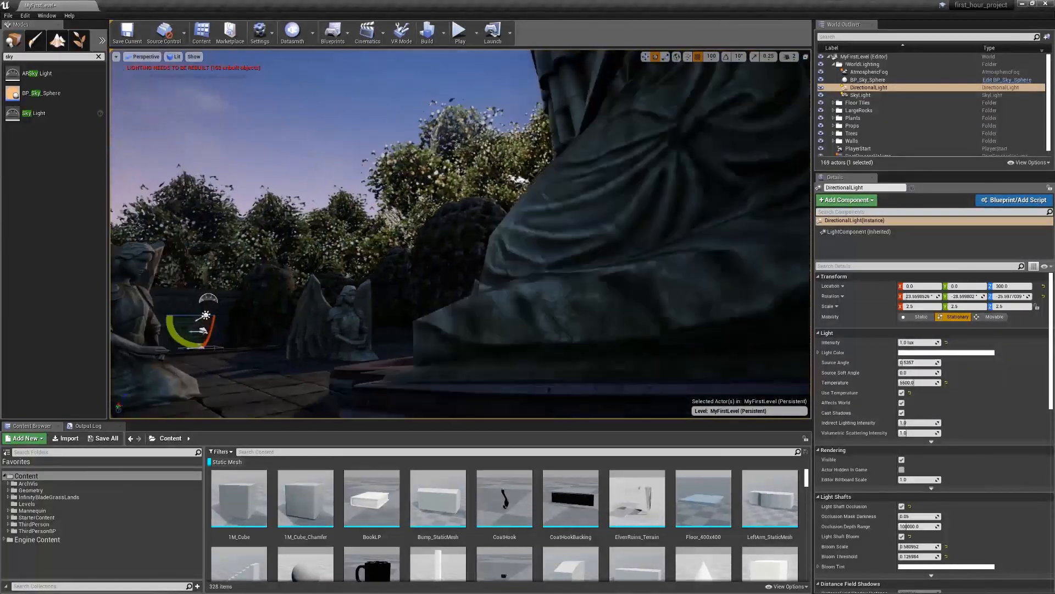
pyautogui.press('a')
pyautogui.moveTo(461, 233); pyautogui.dragTo(544, 201, button='right')
pyautogui.press('d')
pyautogui.press('w')
pyautogui.press('s')
pyautogui.moveTo(460, 233); pyautogui.dragTo(424, 244, button='right')
pyautogui.press('w')
pyautogui.press('s')
pyautogui.press('w')
pyautogui.press('e')
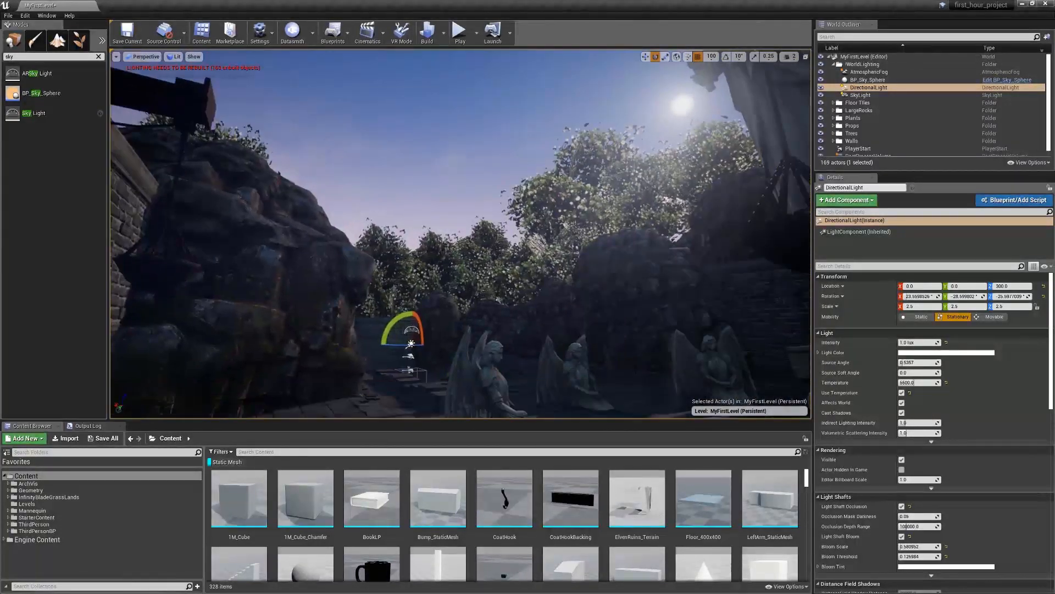